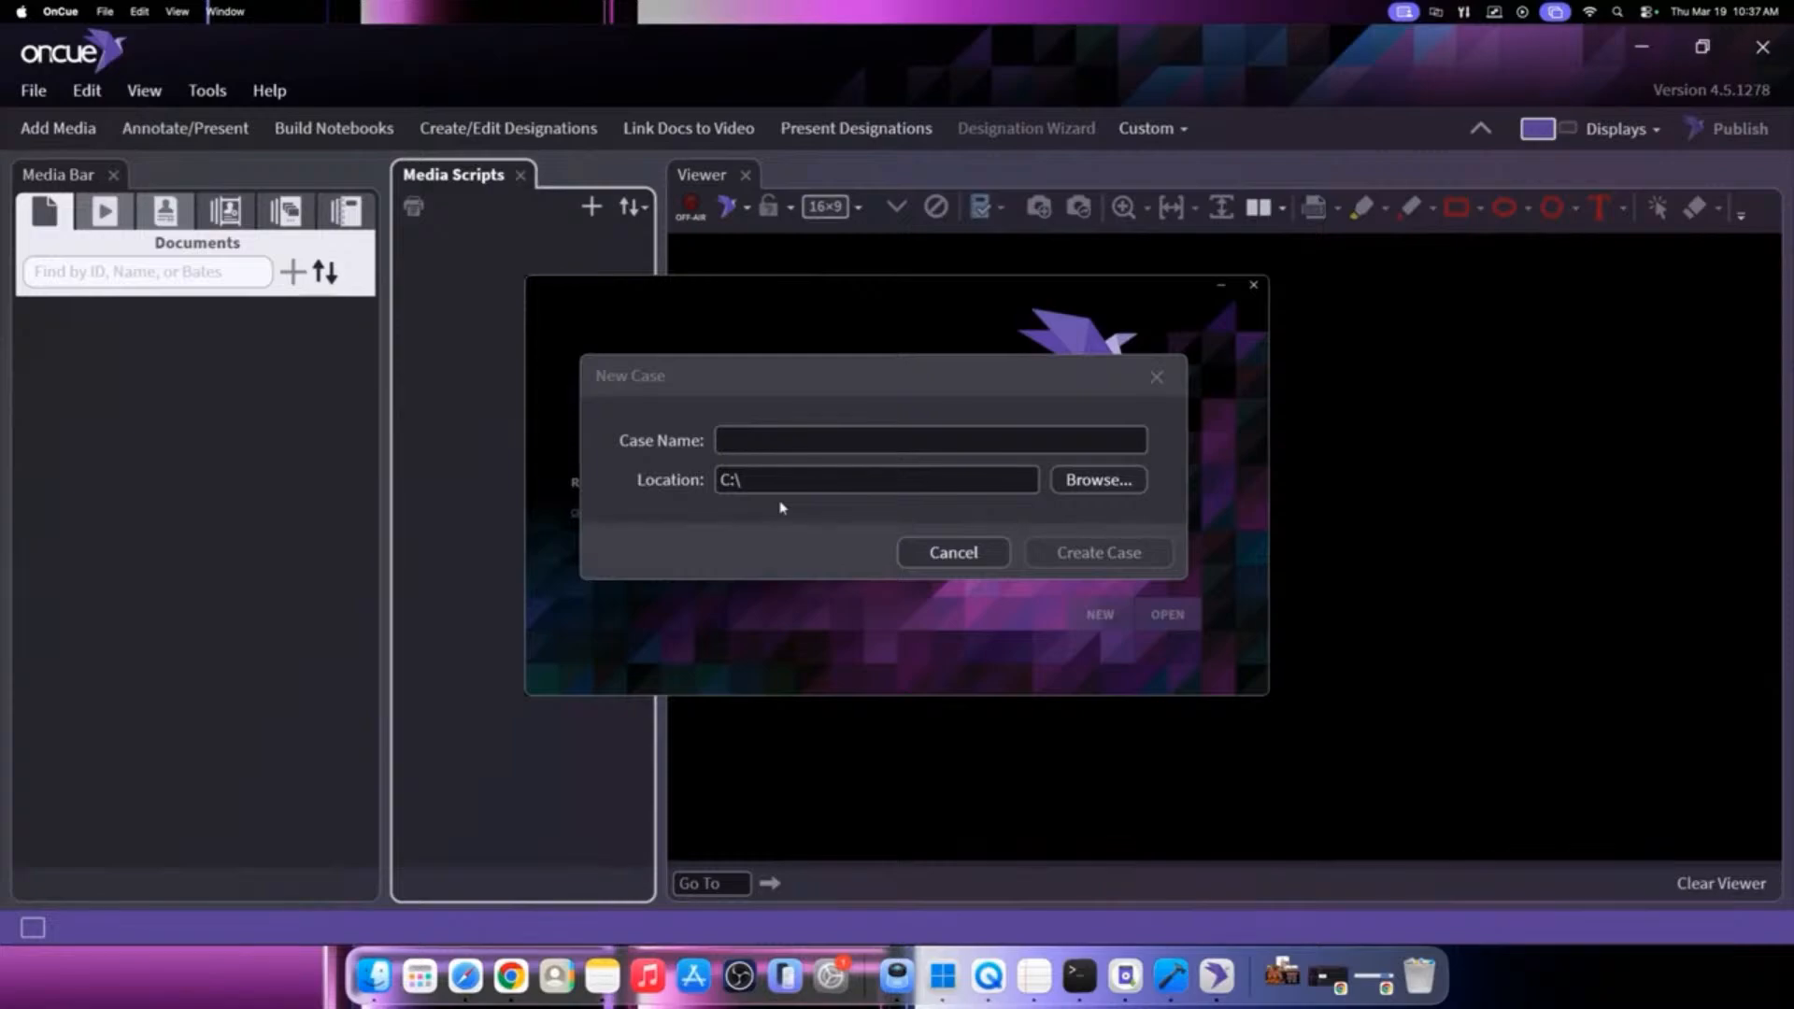
Create a new case named "OnCue Demo 2026" in the C:\ location
{"action": "left_click", "coordinate": [782, 481]}
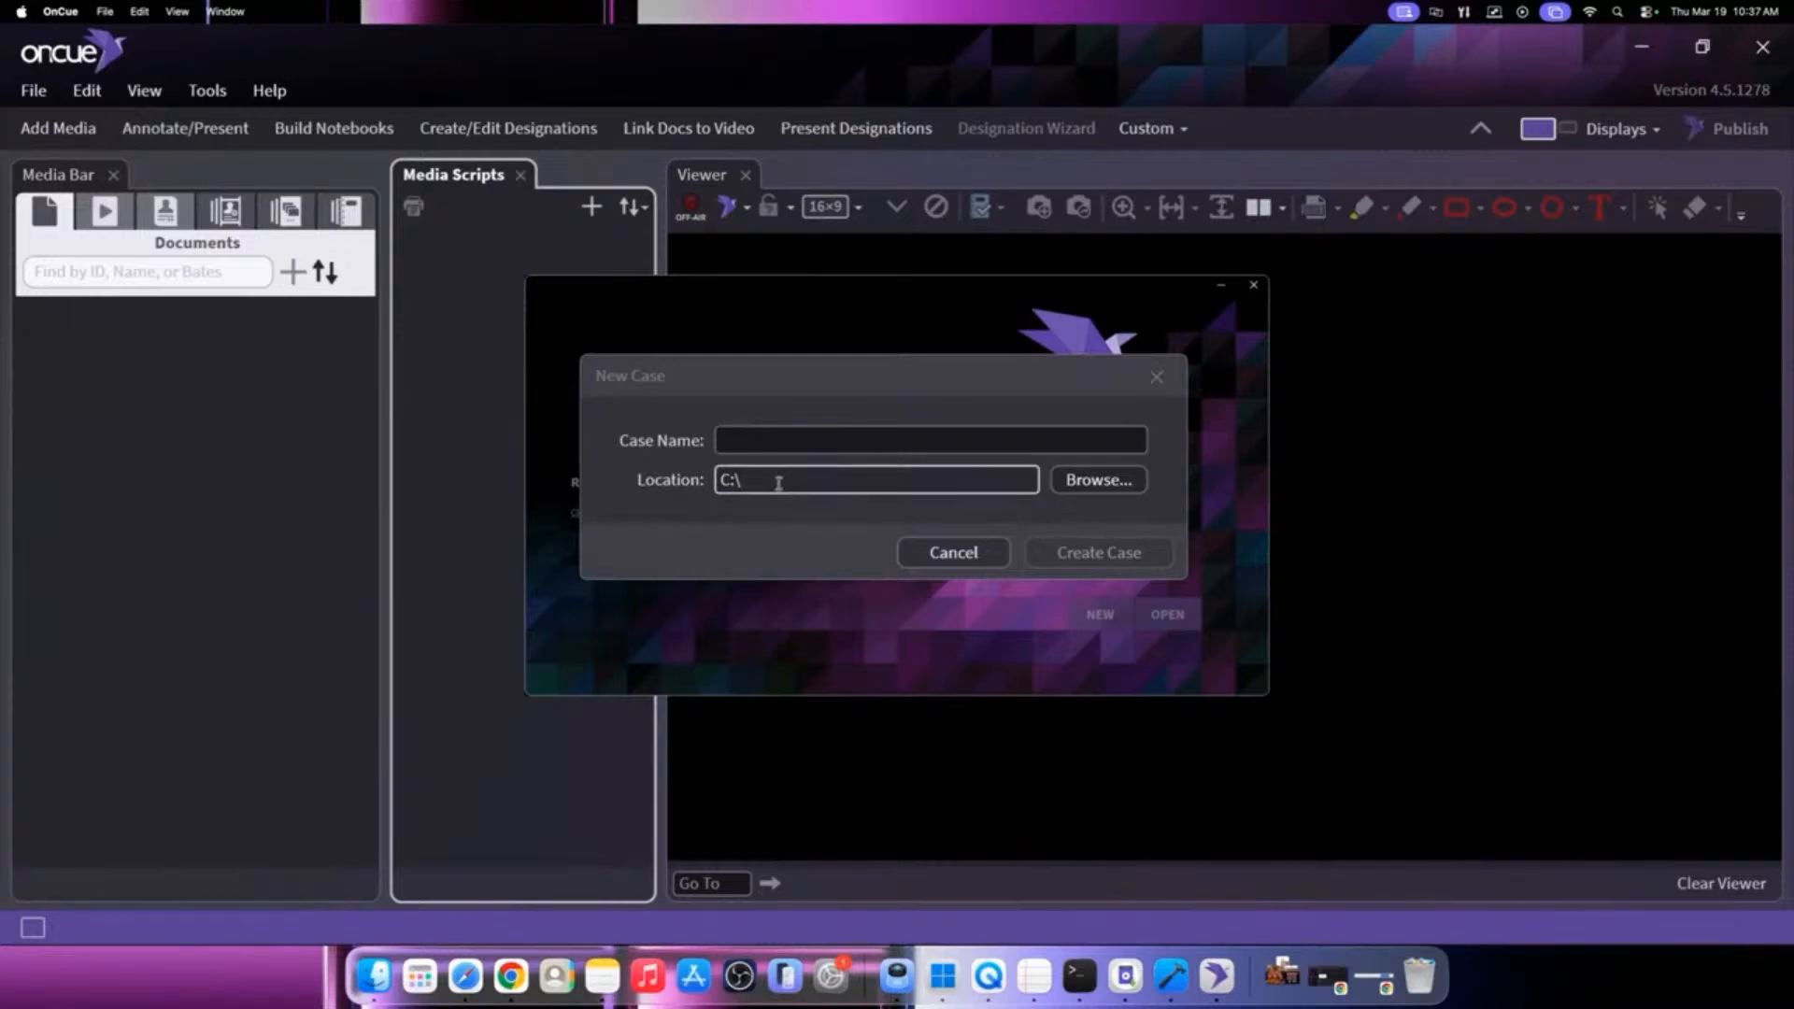
{"action": "left_click", "coordinate": [793, 444]}
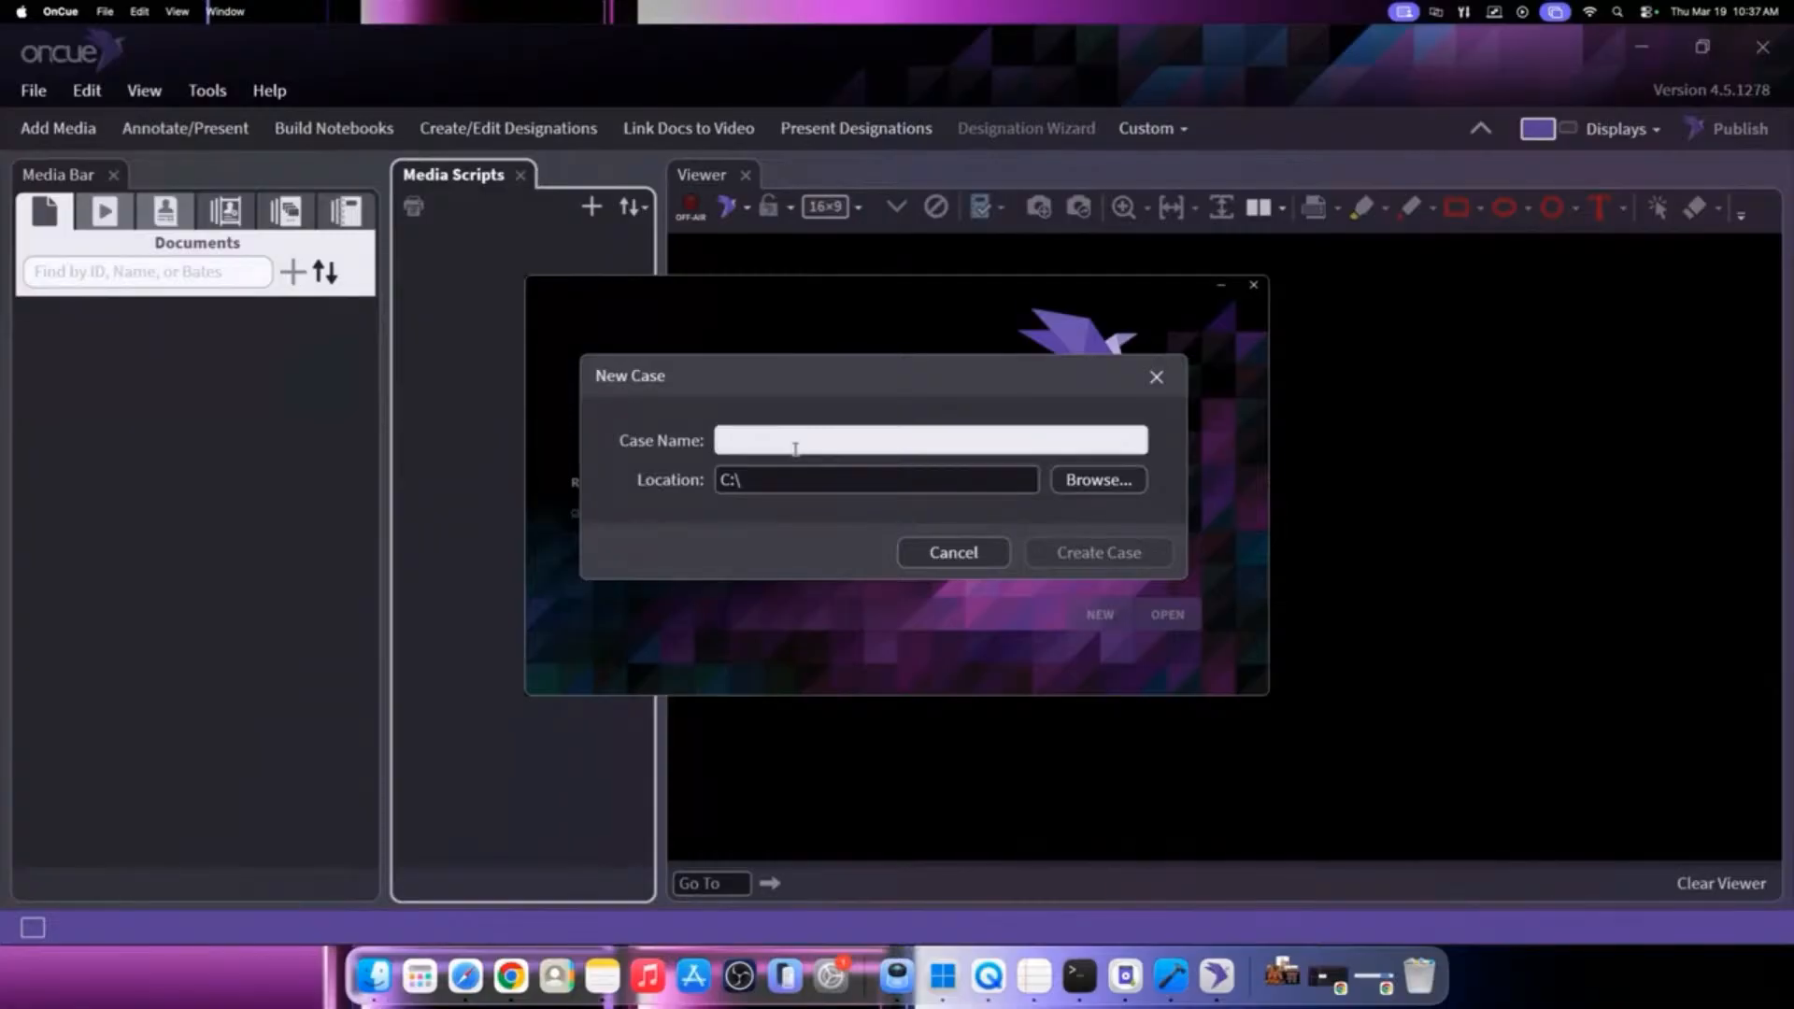
{"action": "type", "text": "OnCue Demo 2020"}
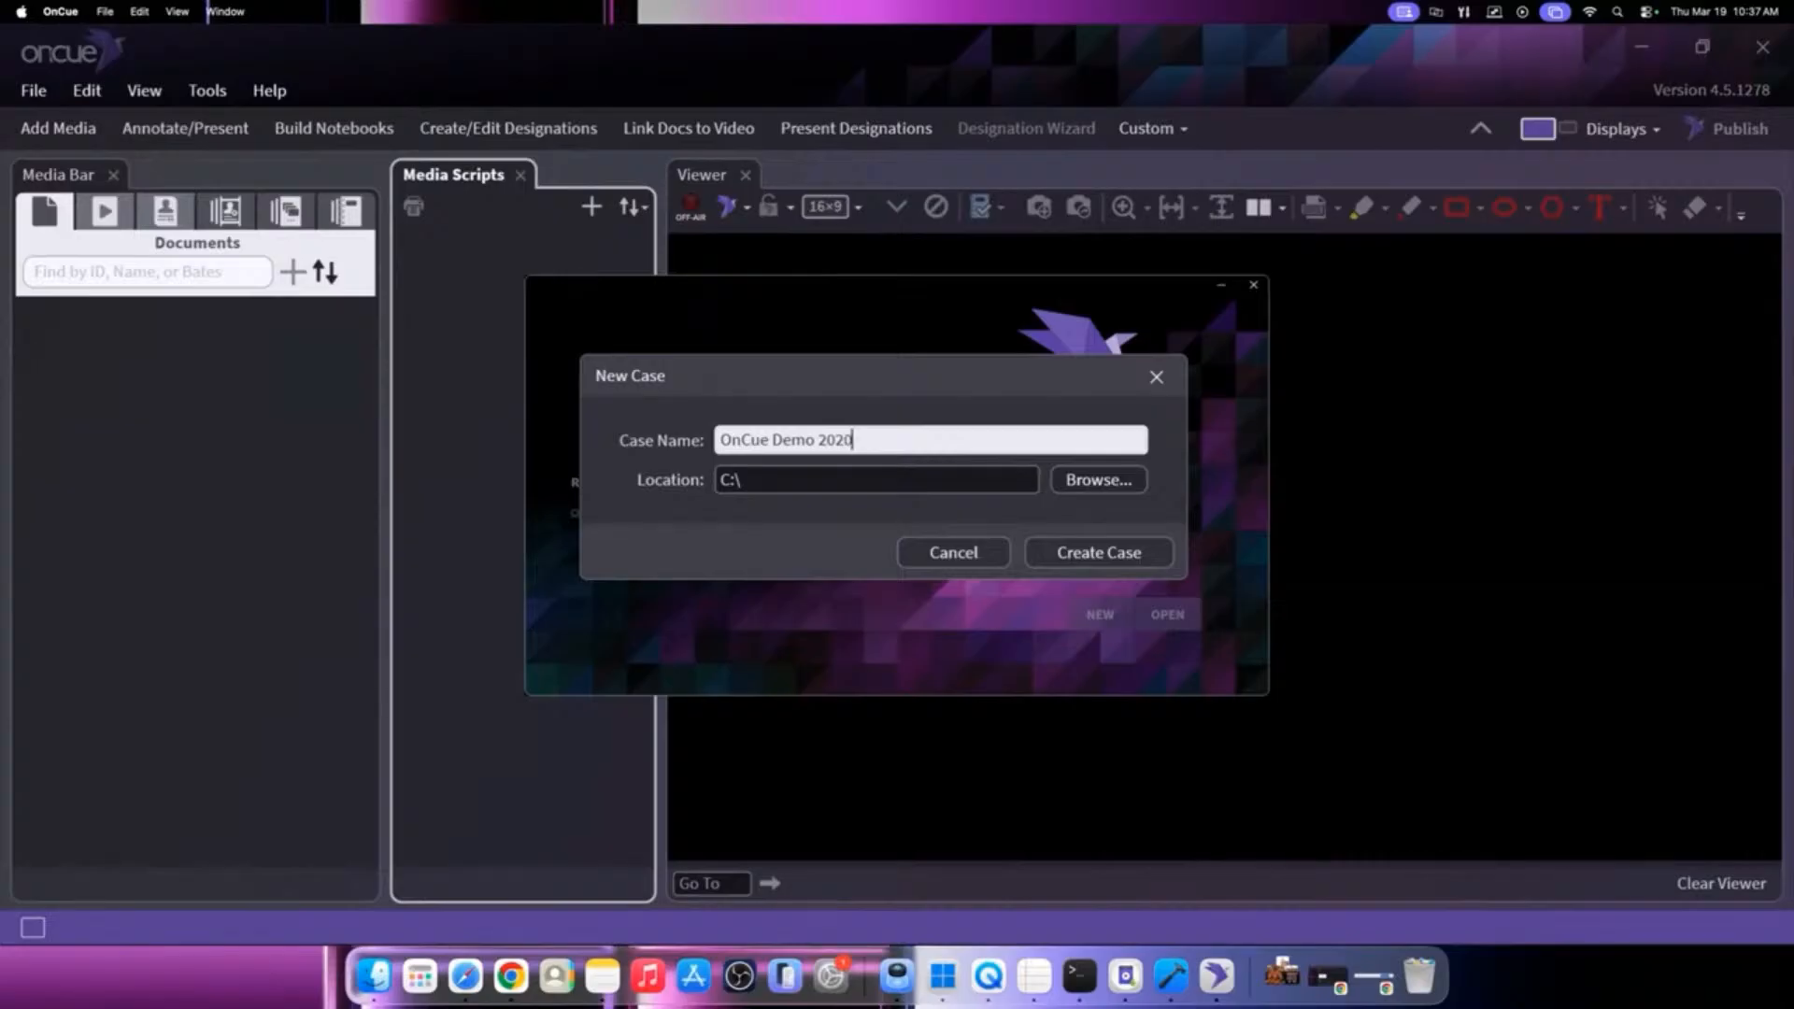
{"action": "key", "text": "BackSpace"}
{"action": "type", "text": "6"}
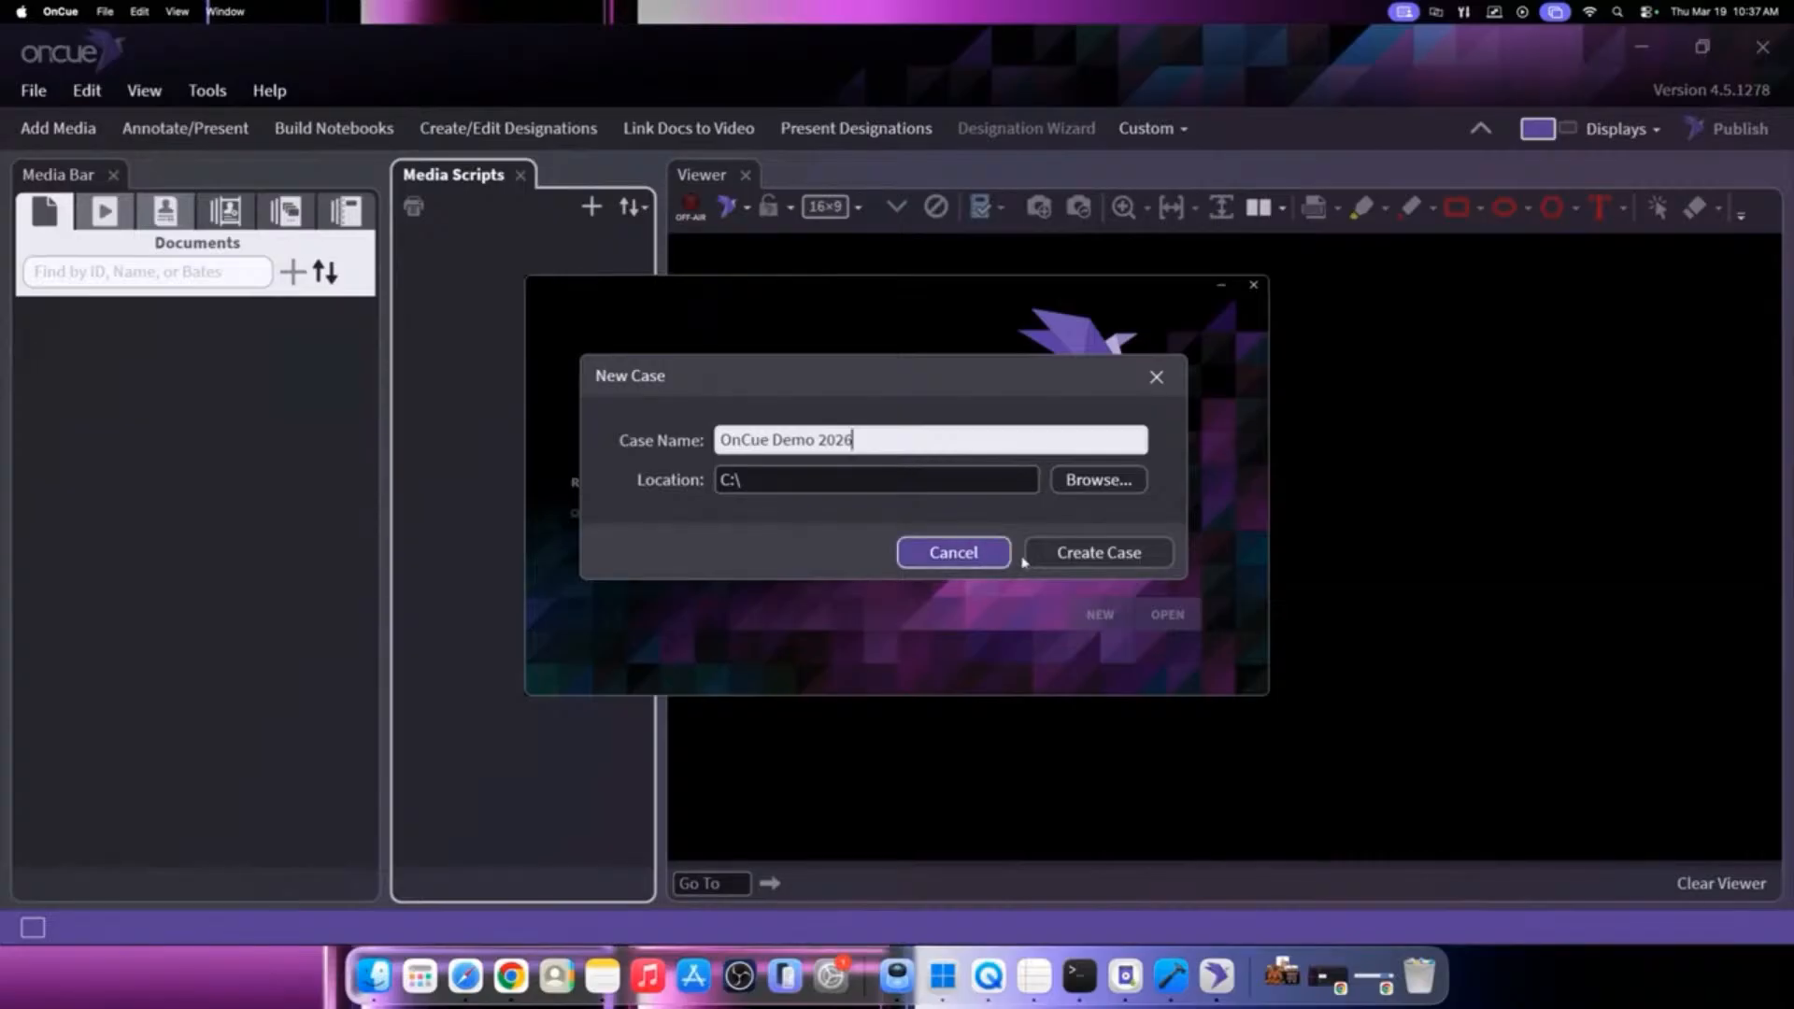
{"action": "left_click", "coordinate": [1055, 556]}
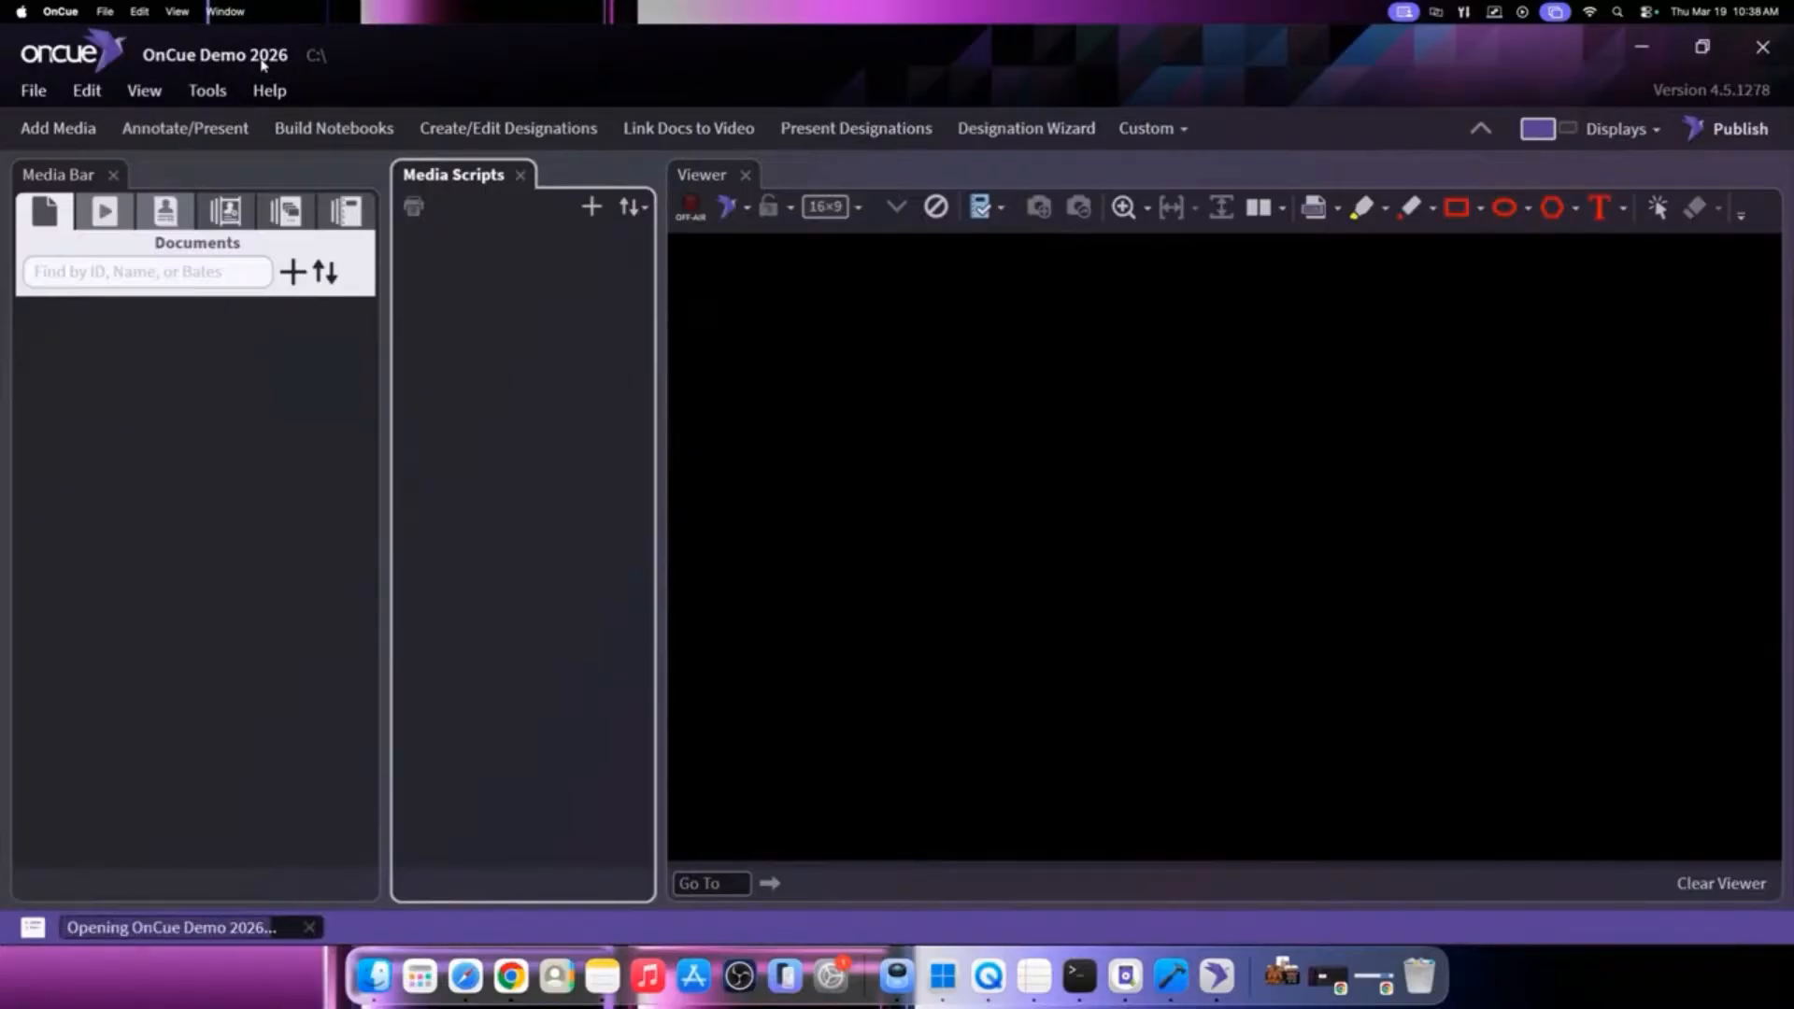
View the new case's folder contents in File Explorer and close the folder window
{"action": "left_click", "coordinate": [318, 56], "text": "ctrl"}
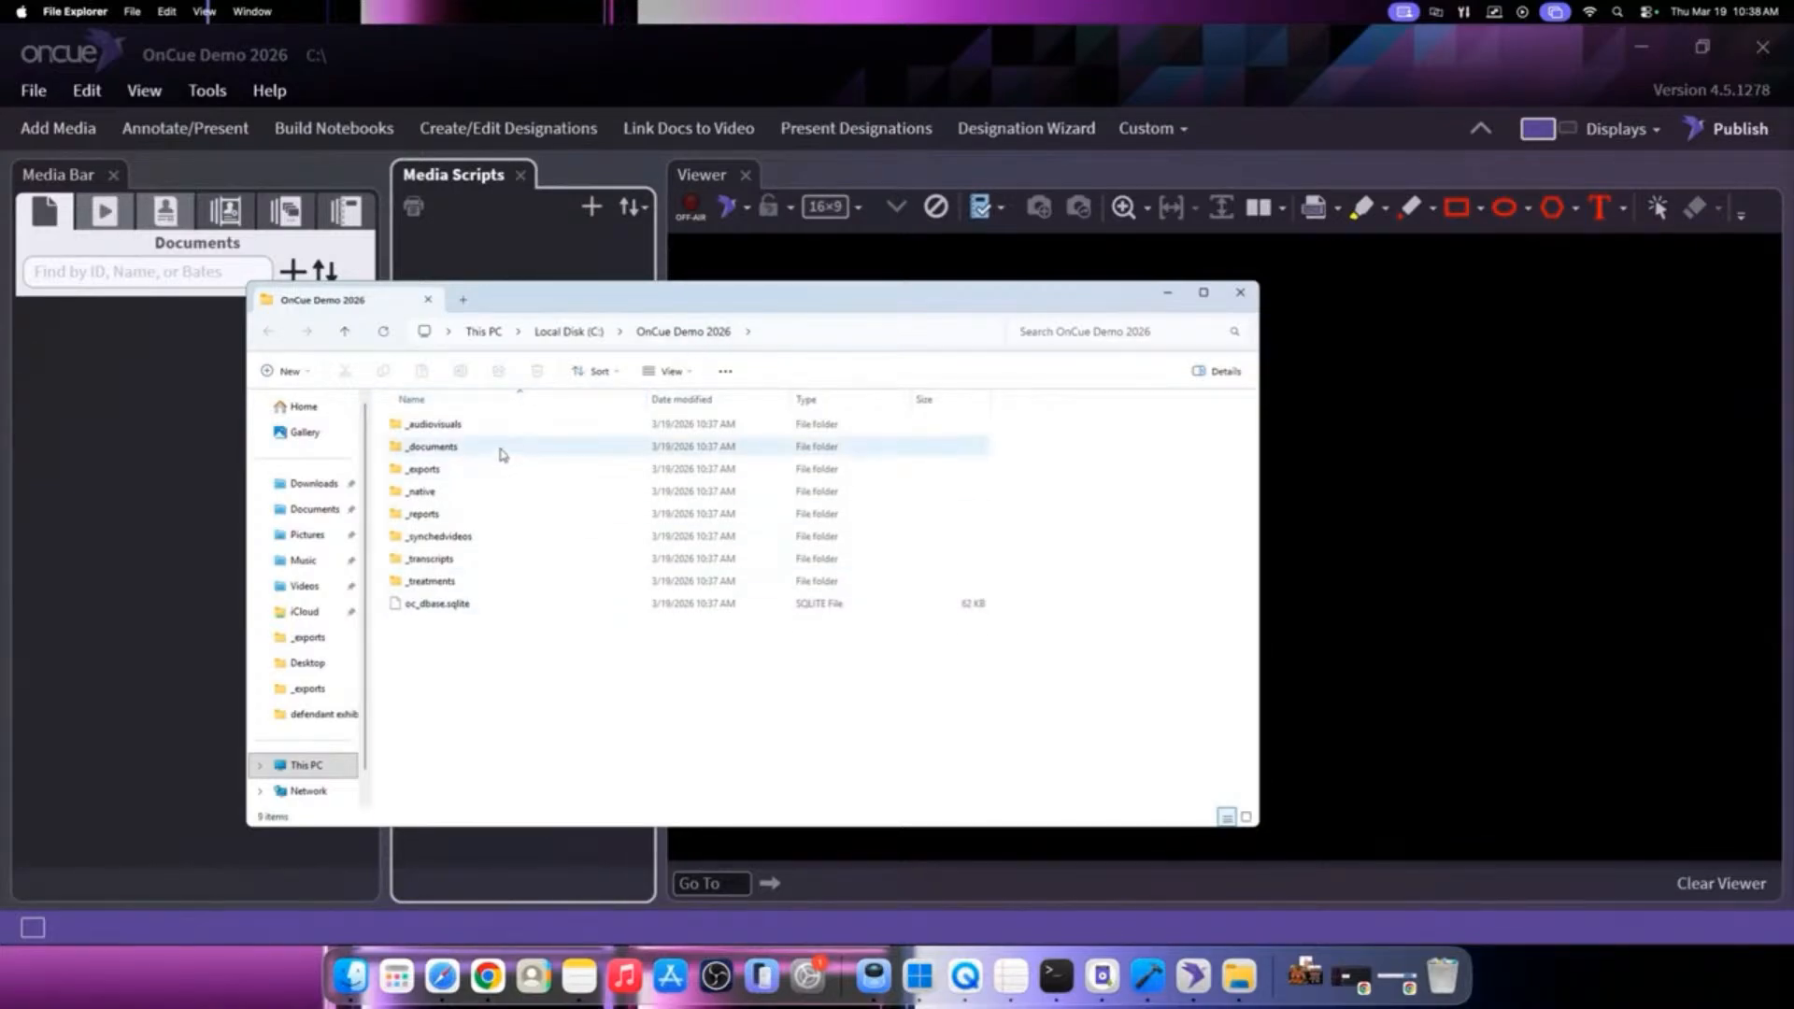
{"action": "left_click", "coordinate": [1242, 297]}
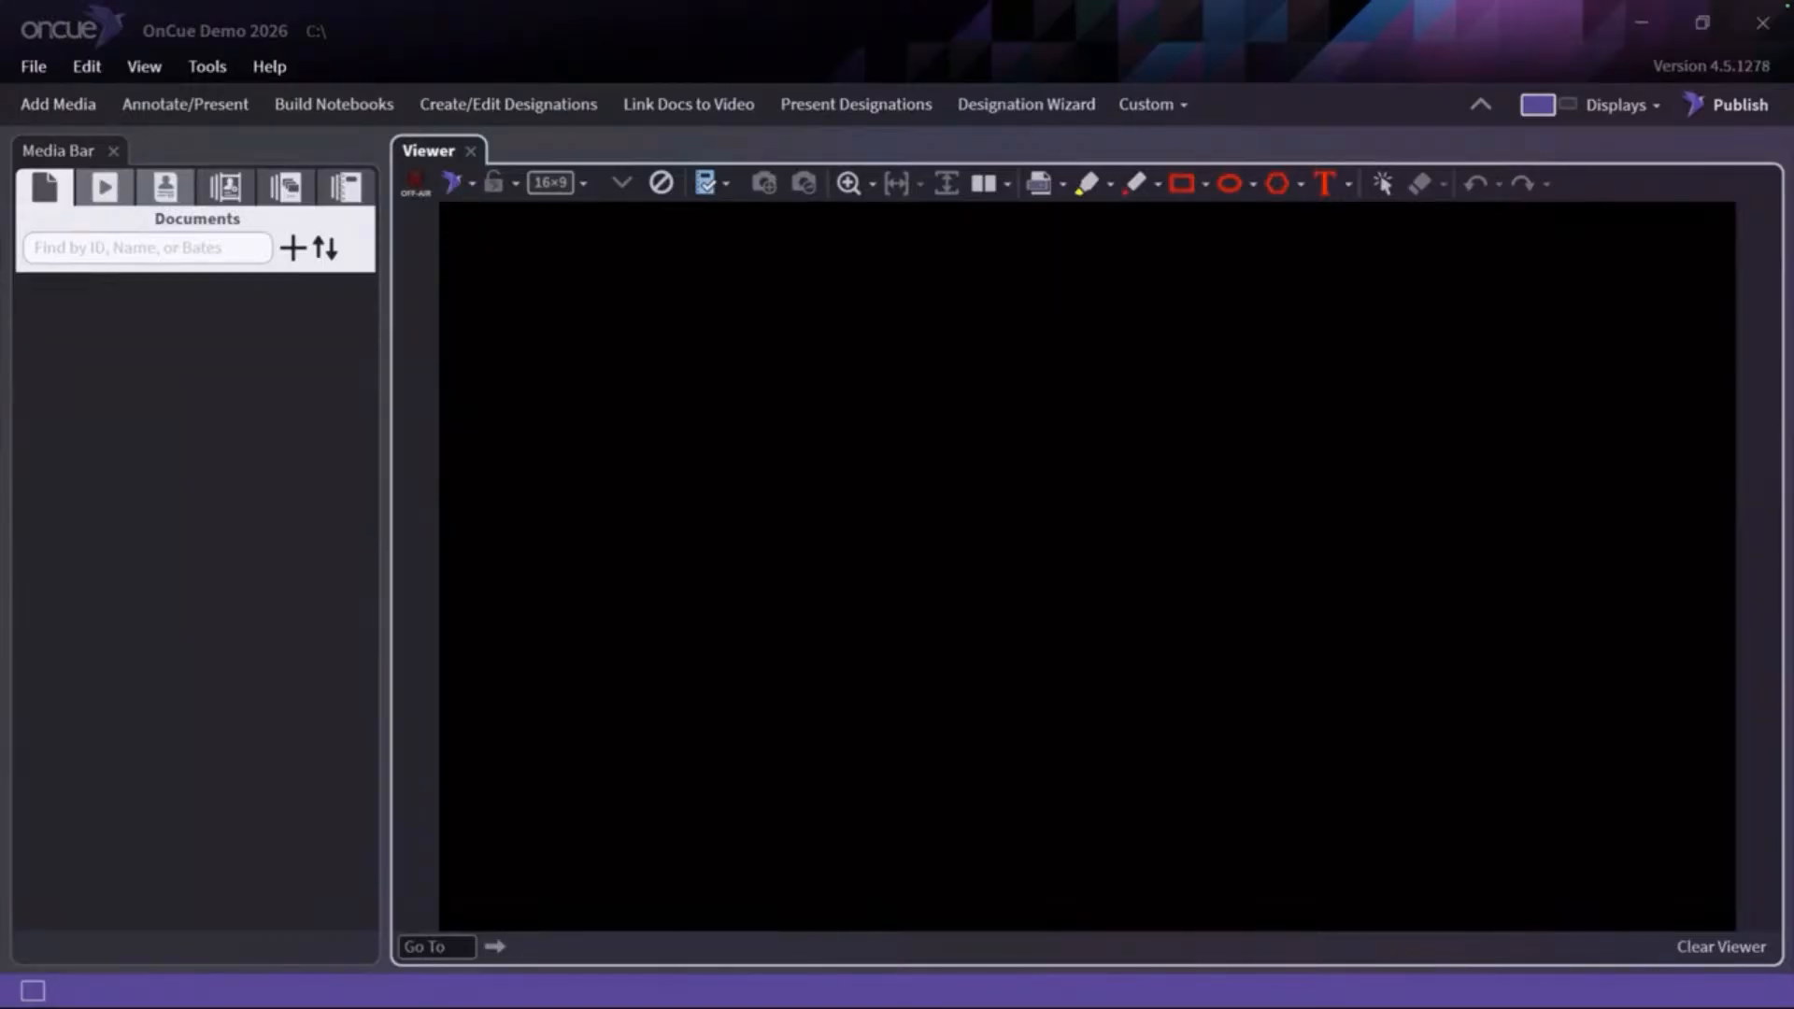
Add the defendant exhibits D1 through D4 to the case as documents and display D1 in the viewer
{"action": "left_click_drag", "start_coordinate": [1568, 523], "coordinate": [160, 488]}
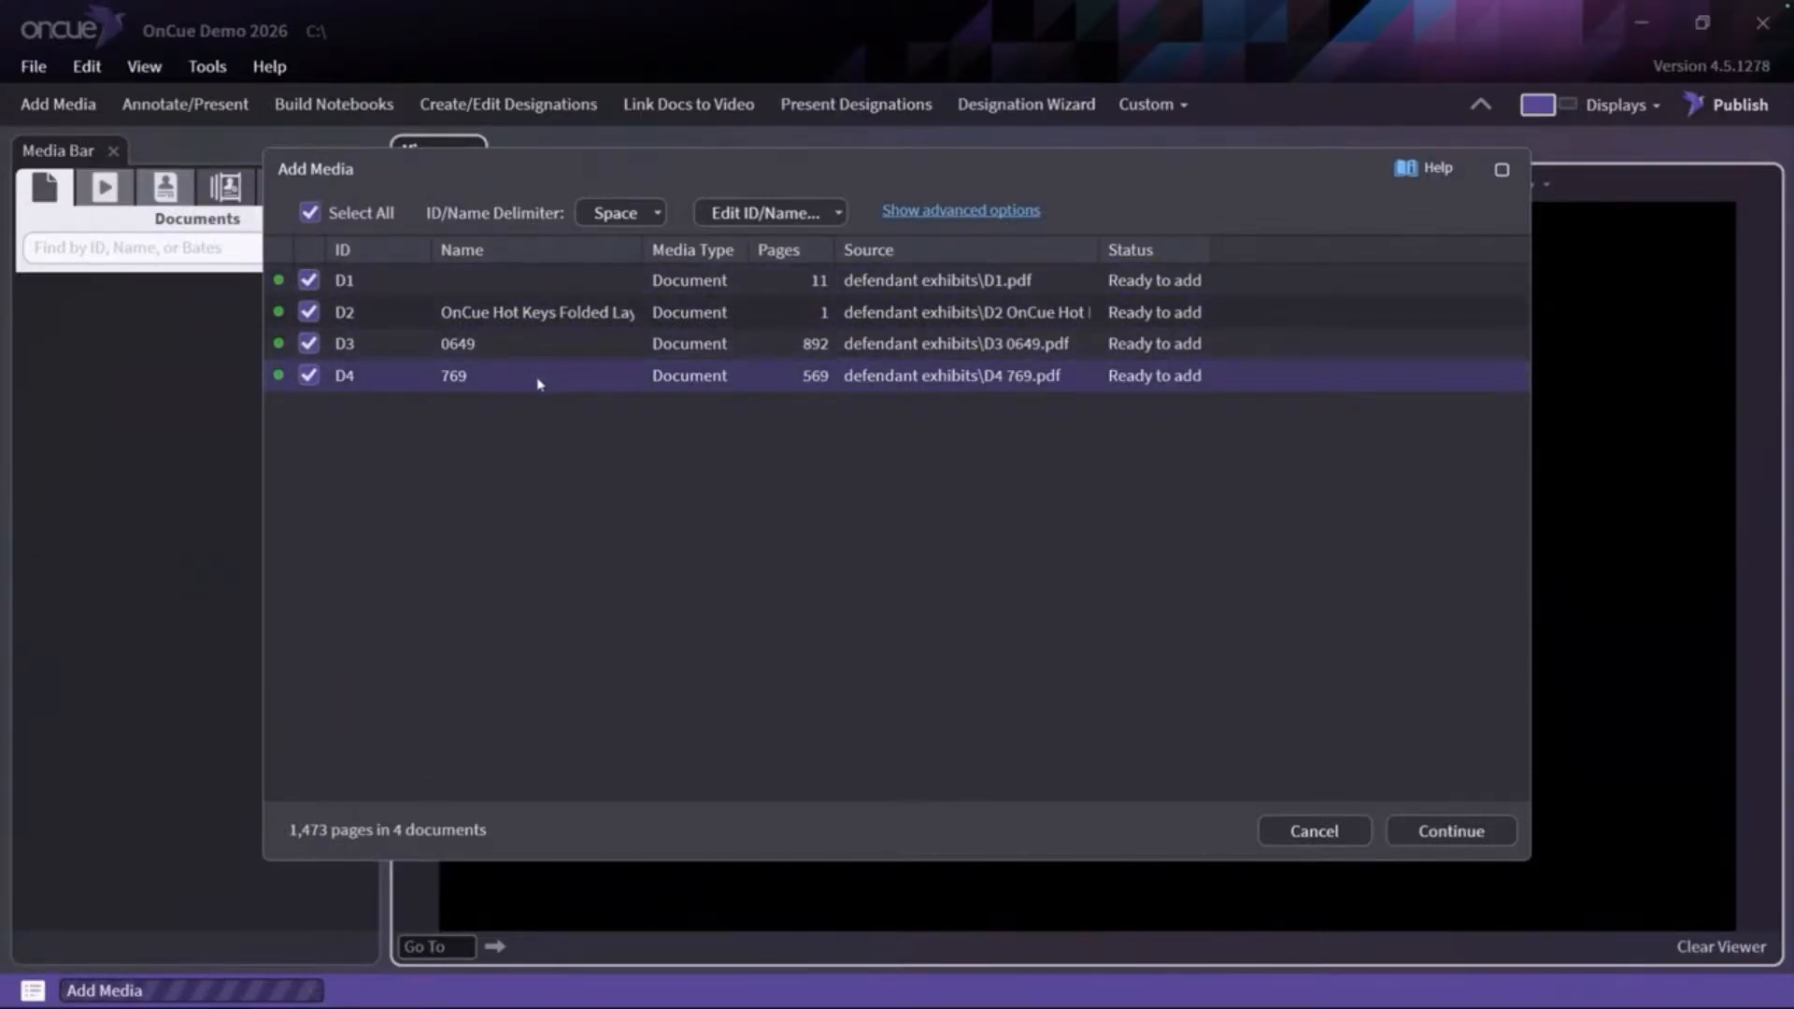
{"action": "left_click", "coordinate": [1449, 830]}
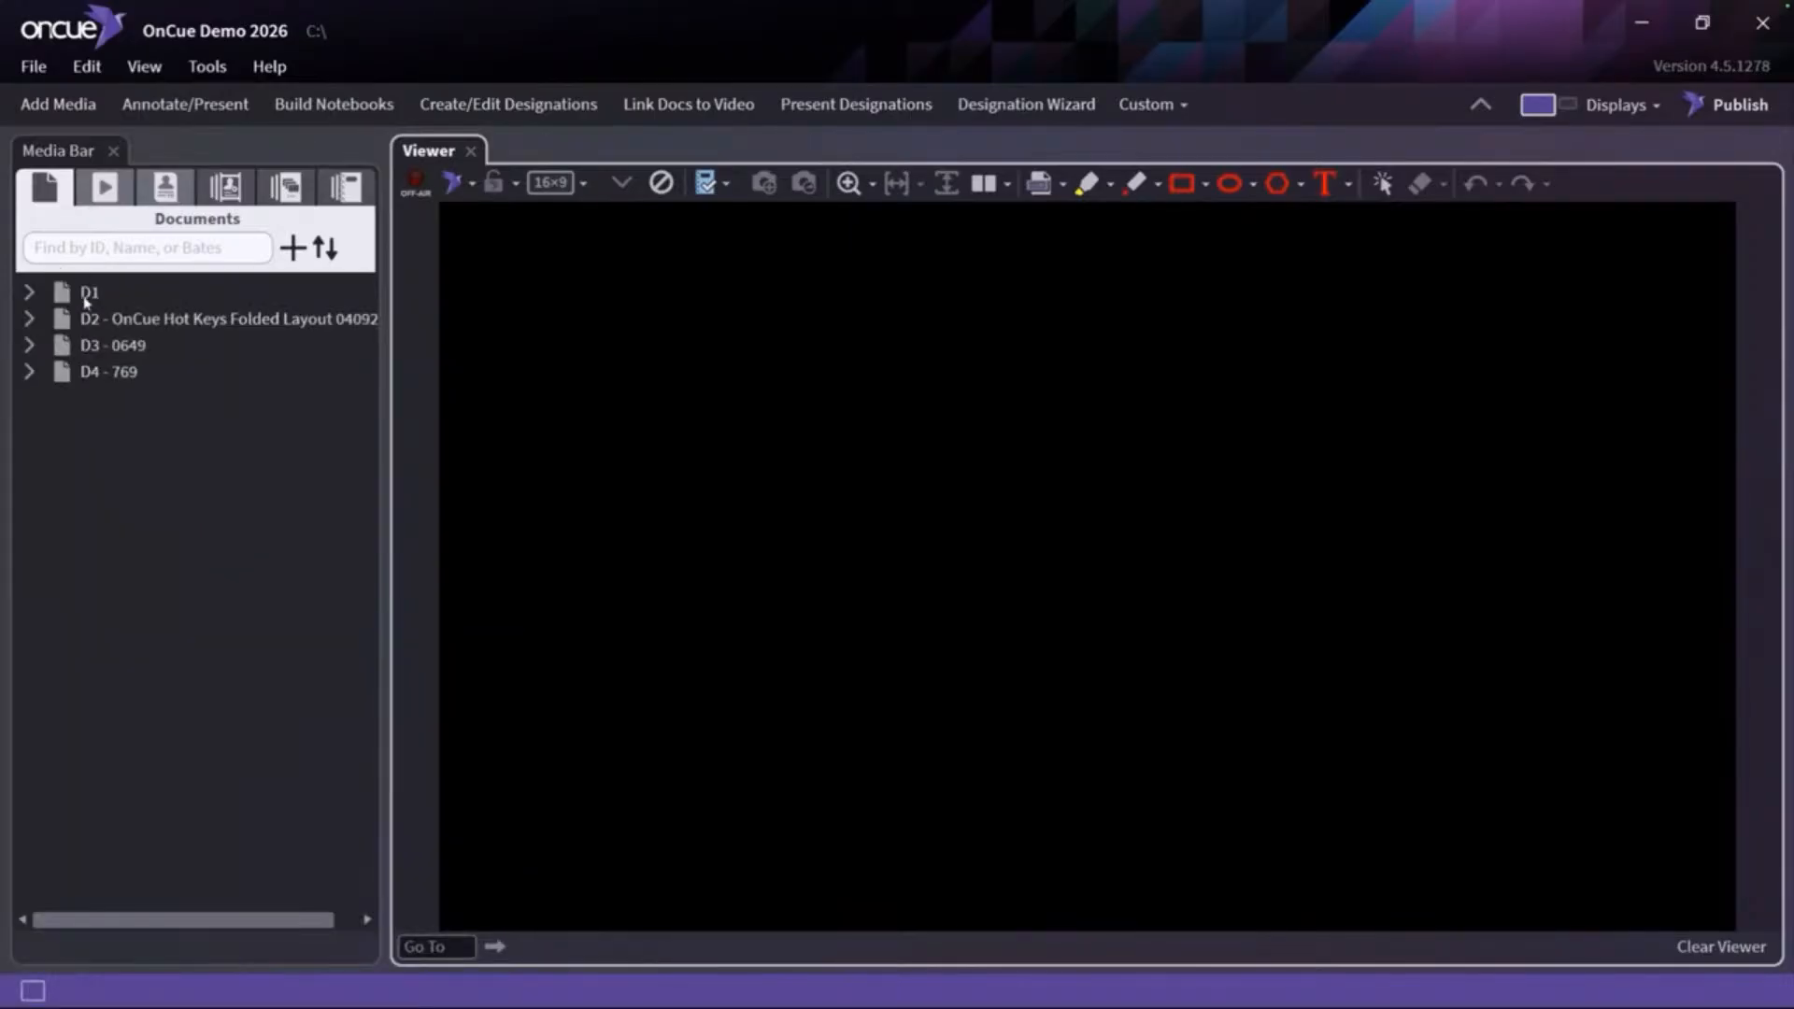
{"action": "left_click", "coordinate": [86, 295]}
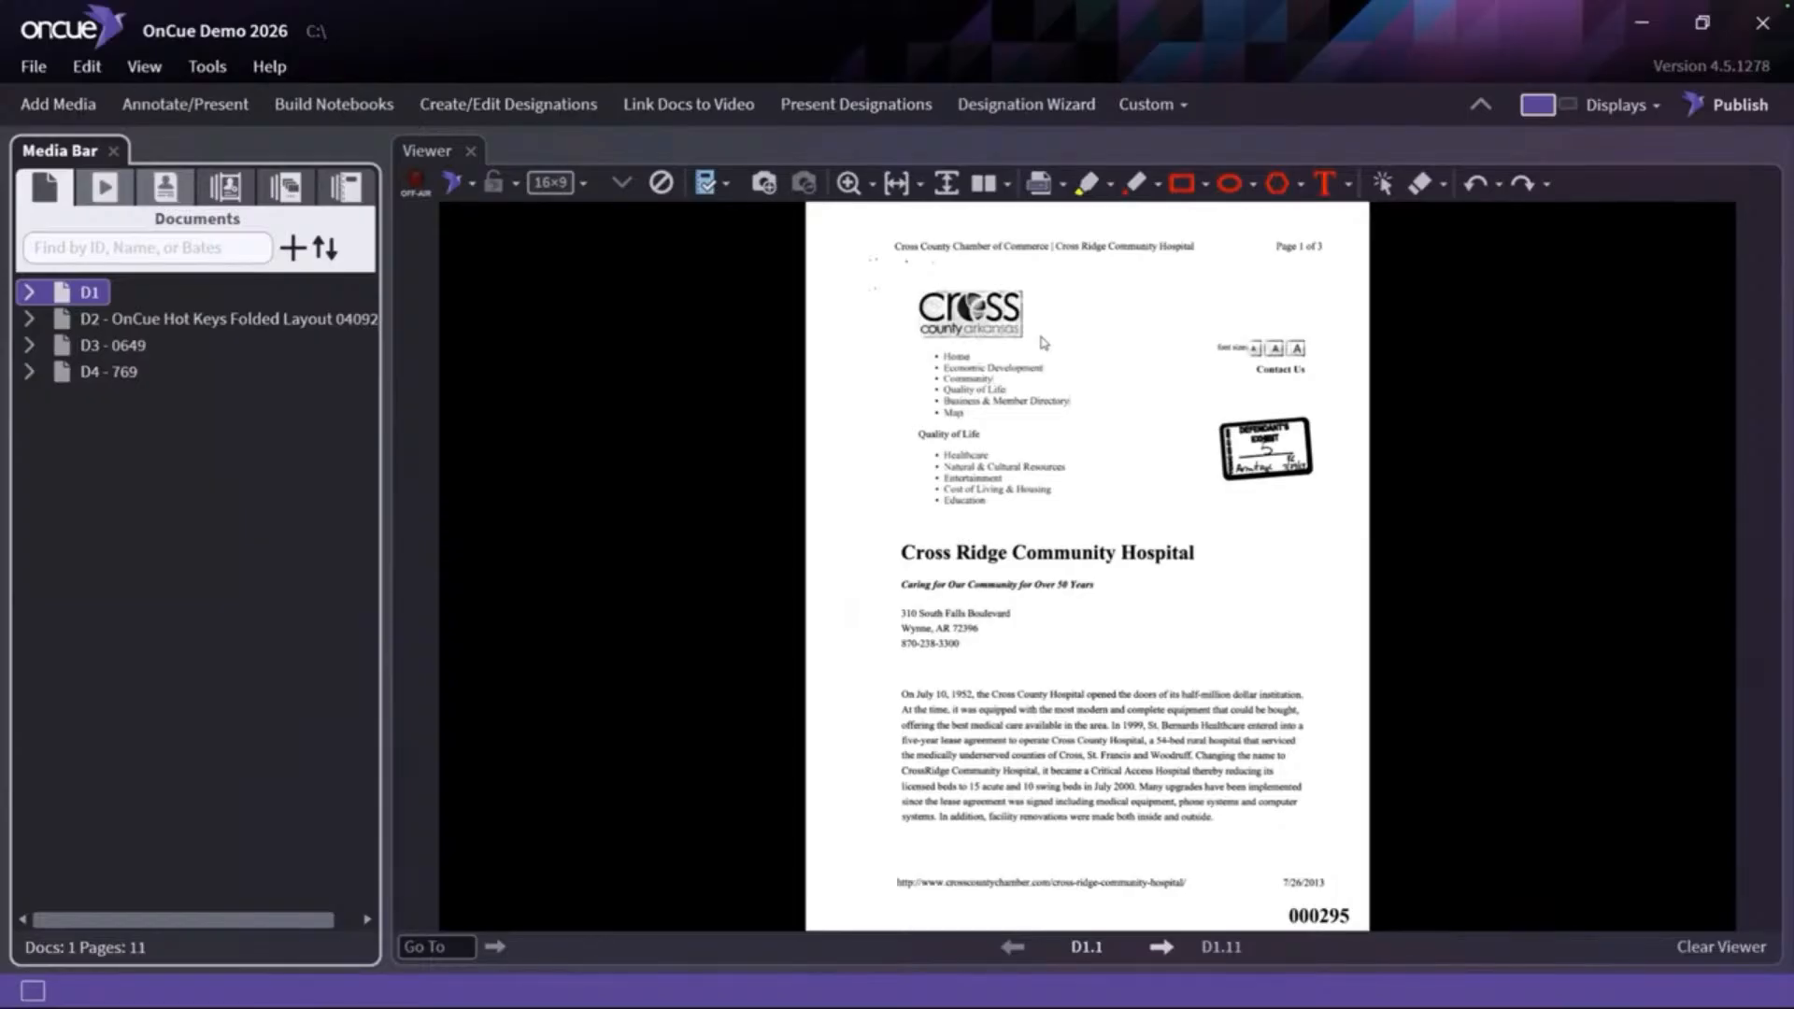
Try switching the Mac and Jury displays on and off for presentation, ending with only the Mac display enabled
{"action": "left_click", "coordinate": [1609, 116]}
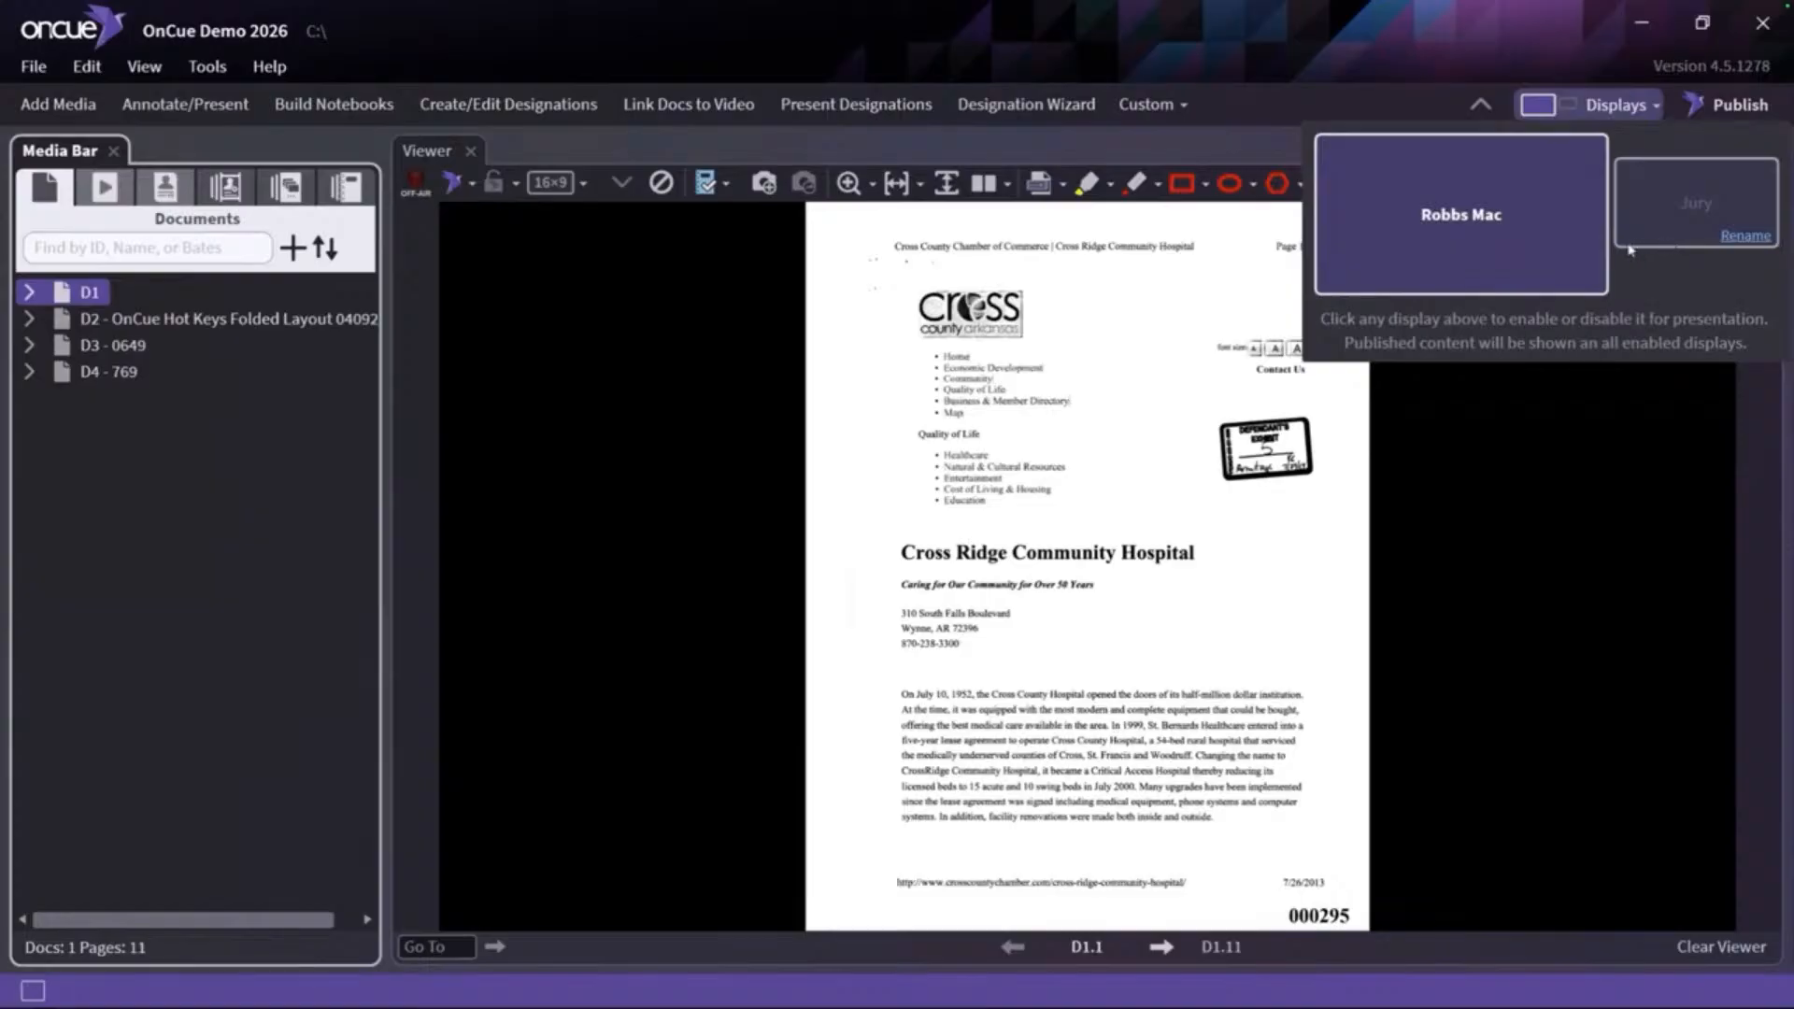
{"action": "left_click", "coordinate": [1645, 220]}
{"action": "left_click", "coordinate": [1560, 220]}
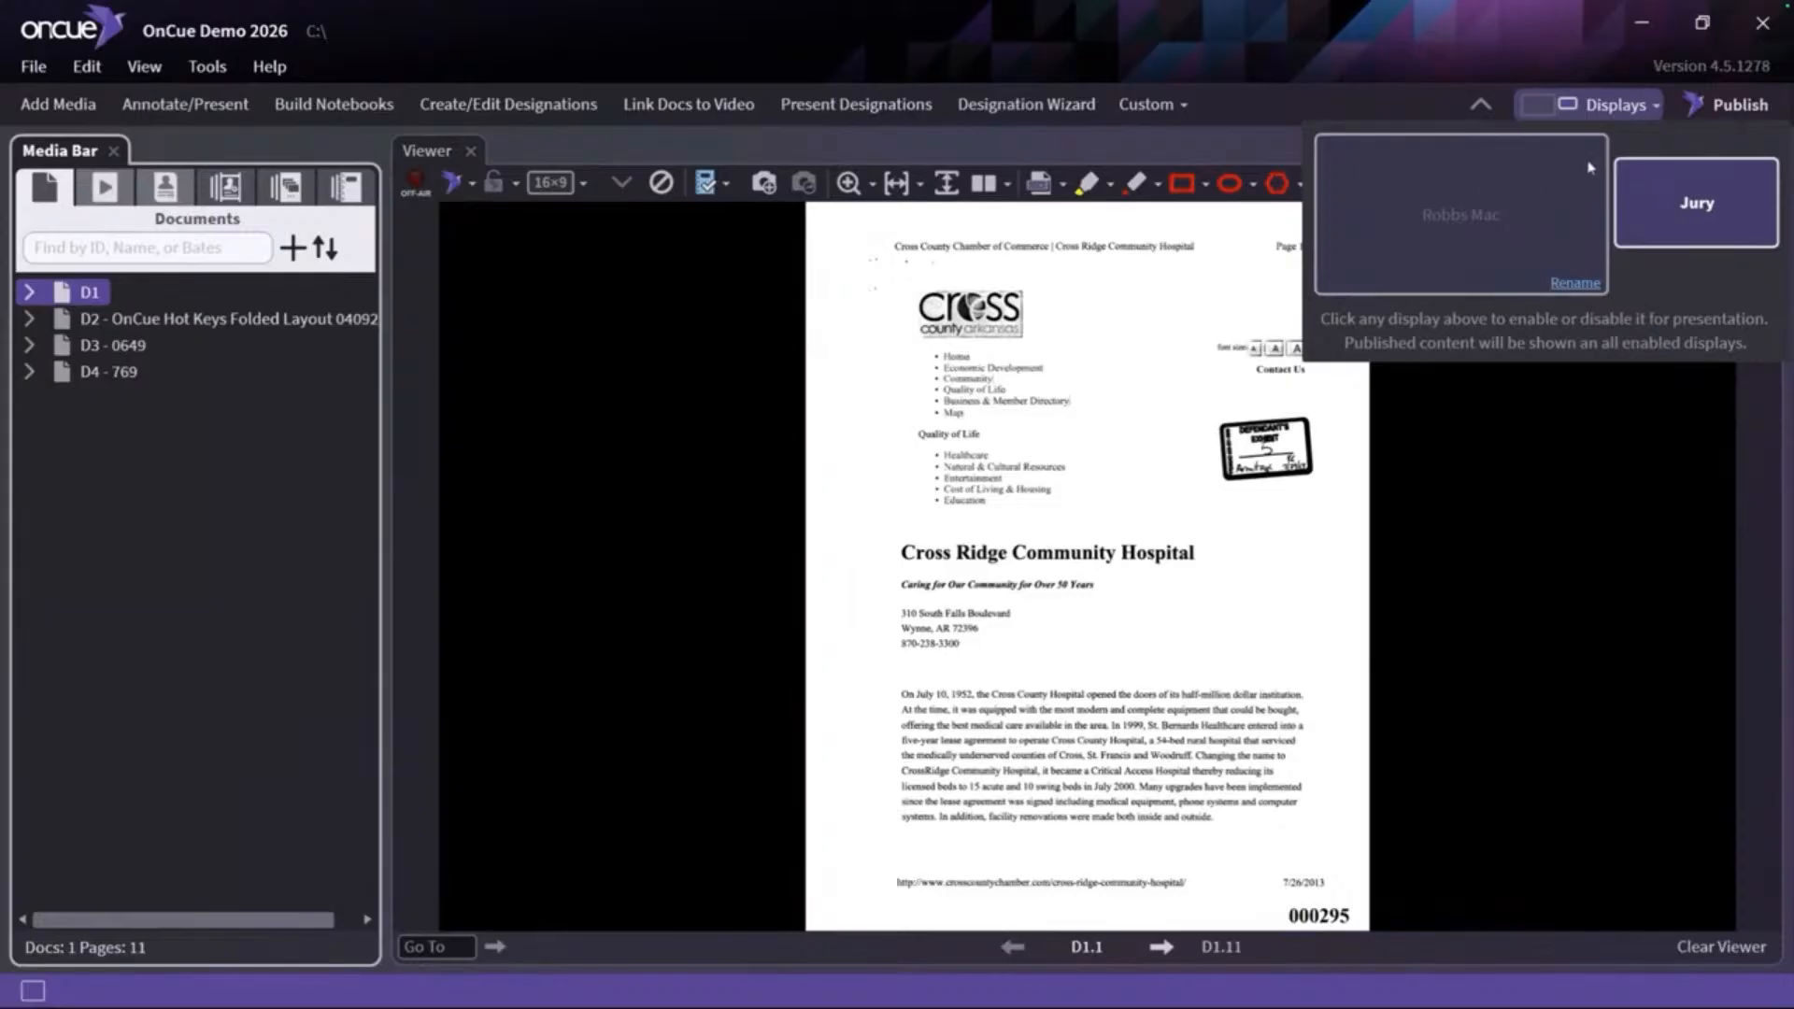
{"action": "left_click", "coordinate": [1586, 194]}
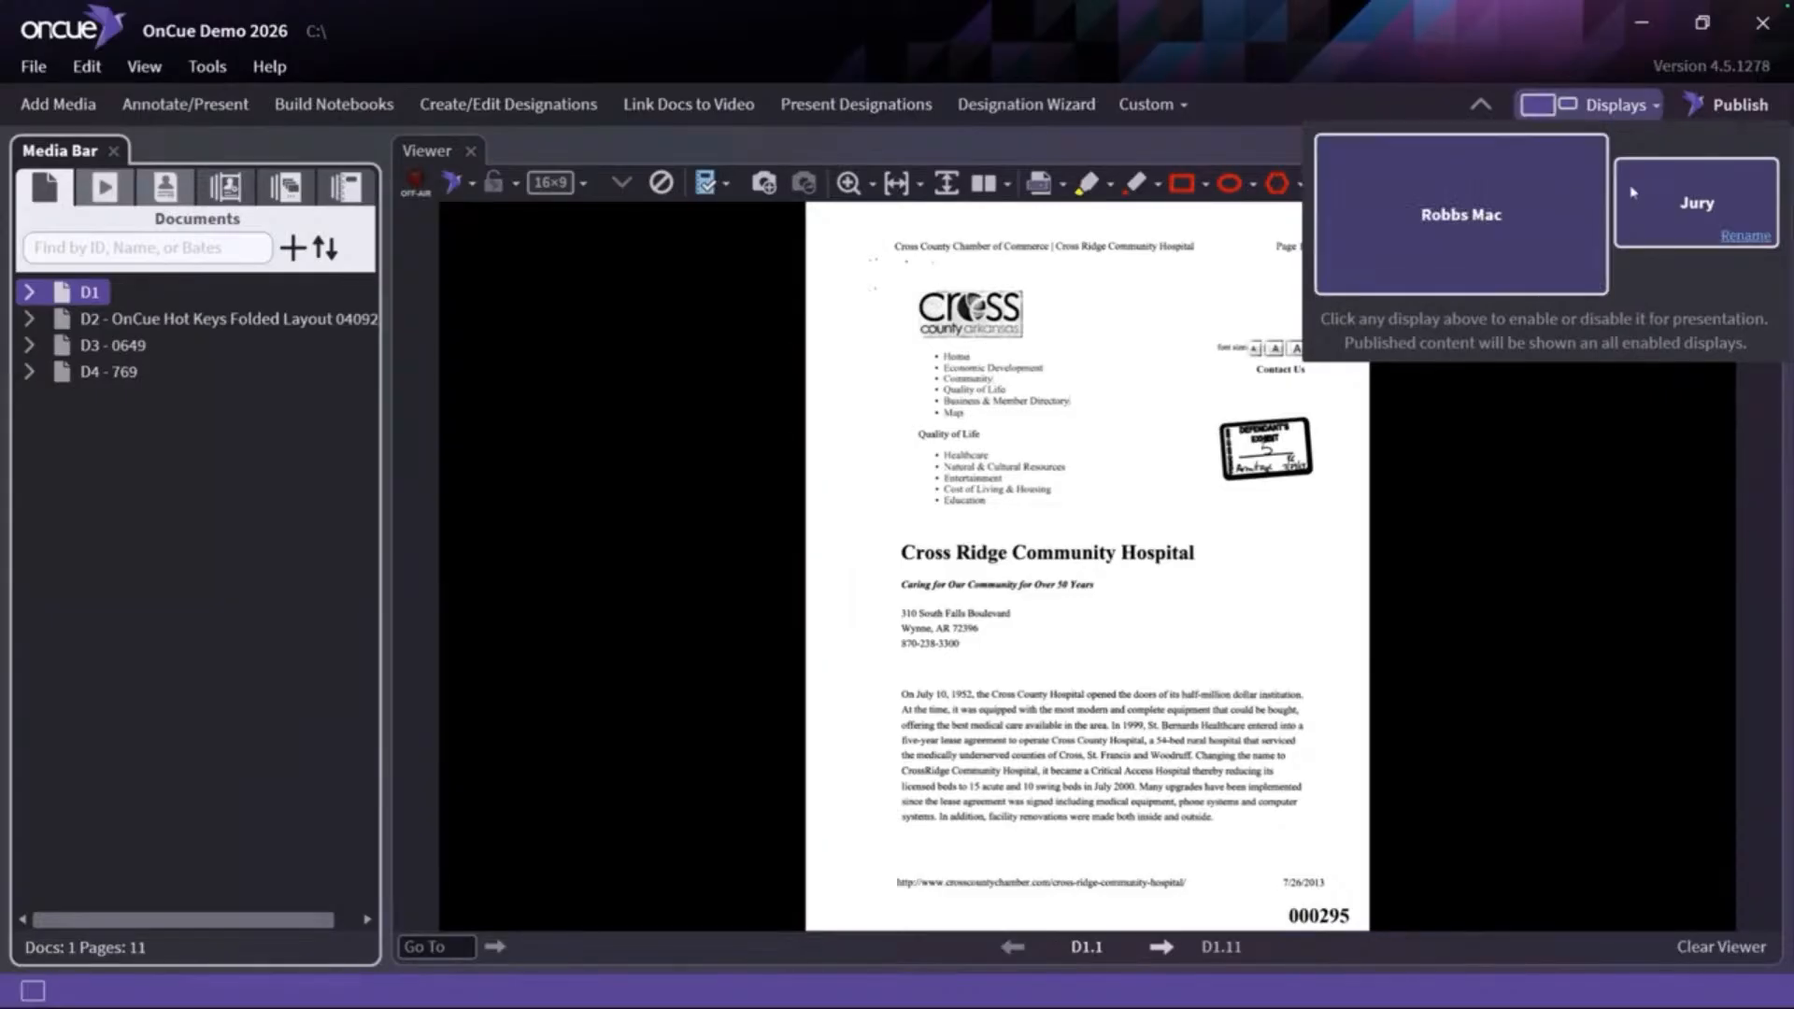
{"action": "left_click", "coordinate": [1632, 192]}
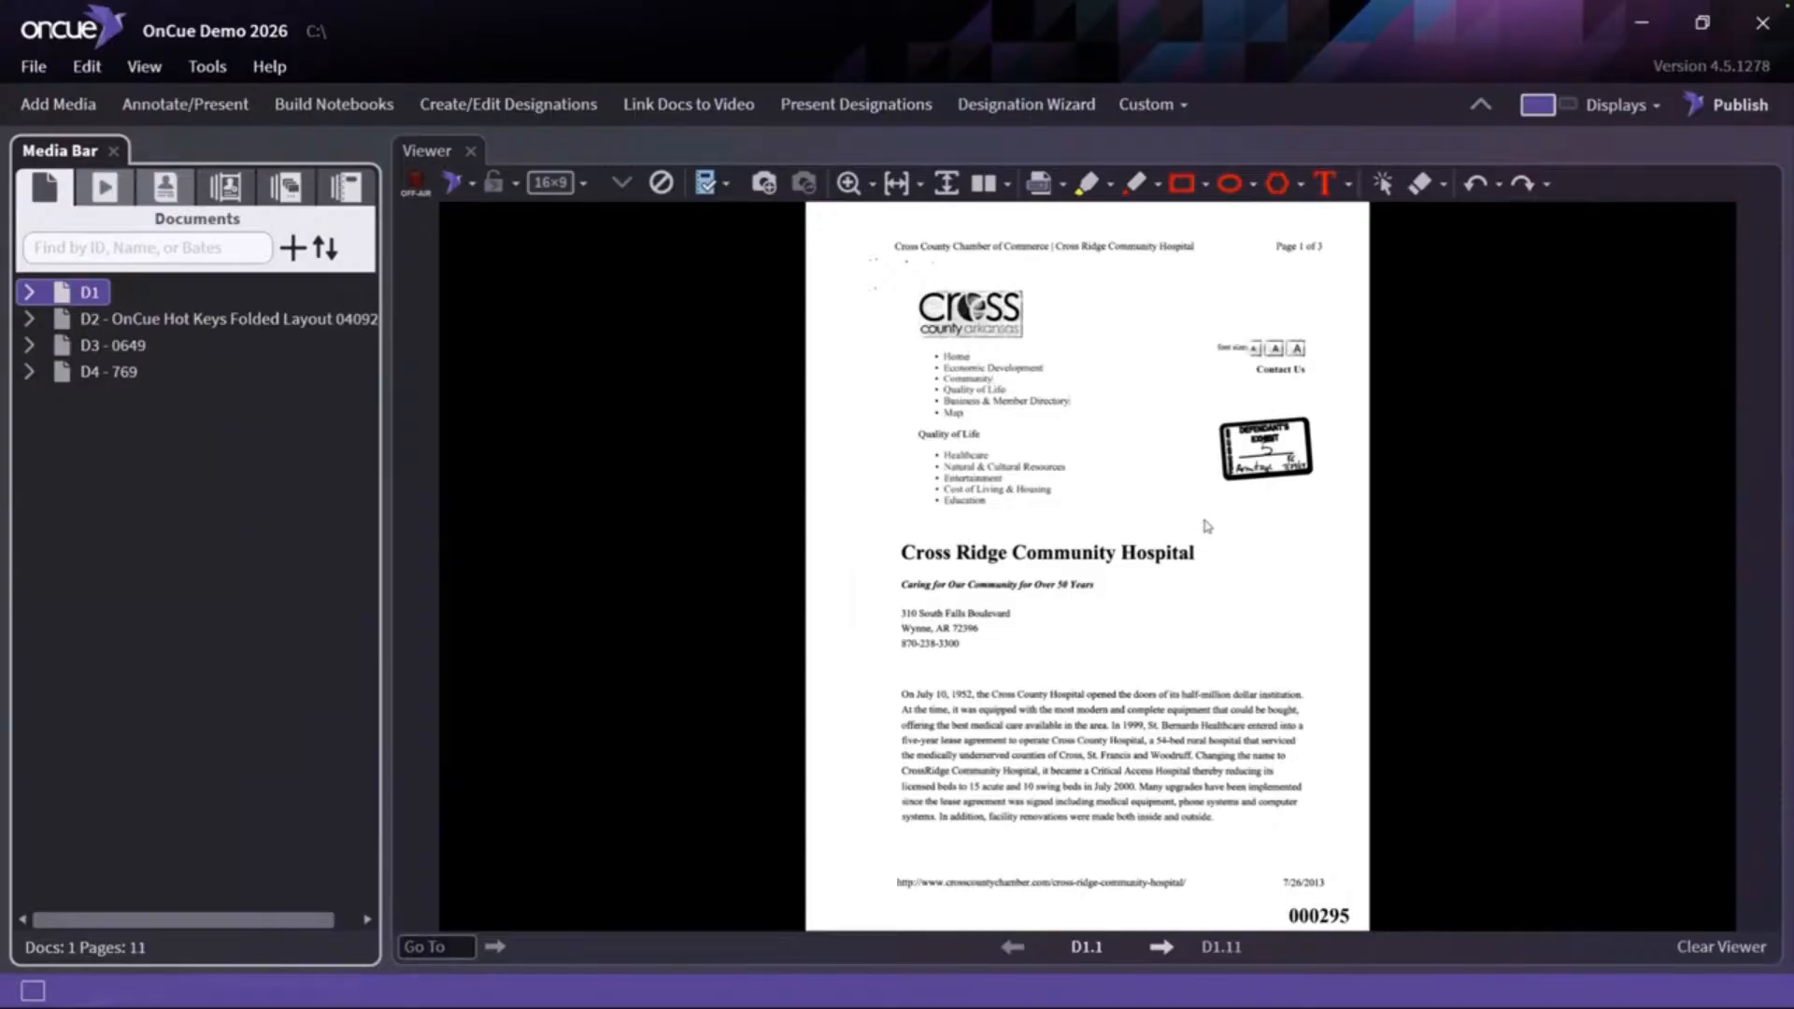
Present D1 full screen with a callout of the Quality of Life list, highlighting Healthcare and Cost of Living & Housing
{"action": "key", "text": "F11"}
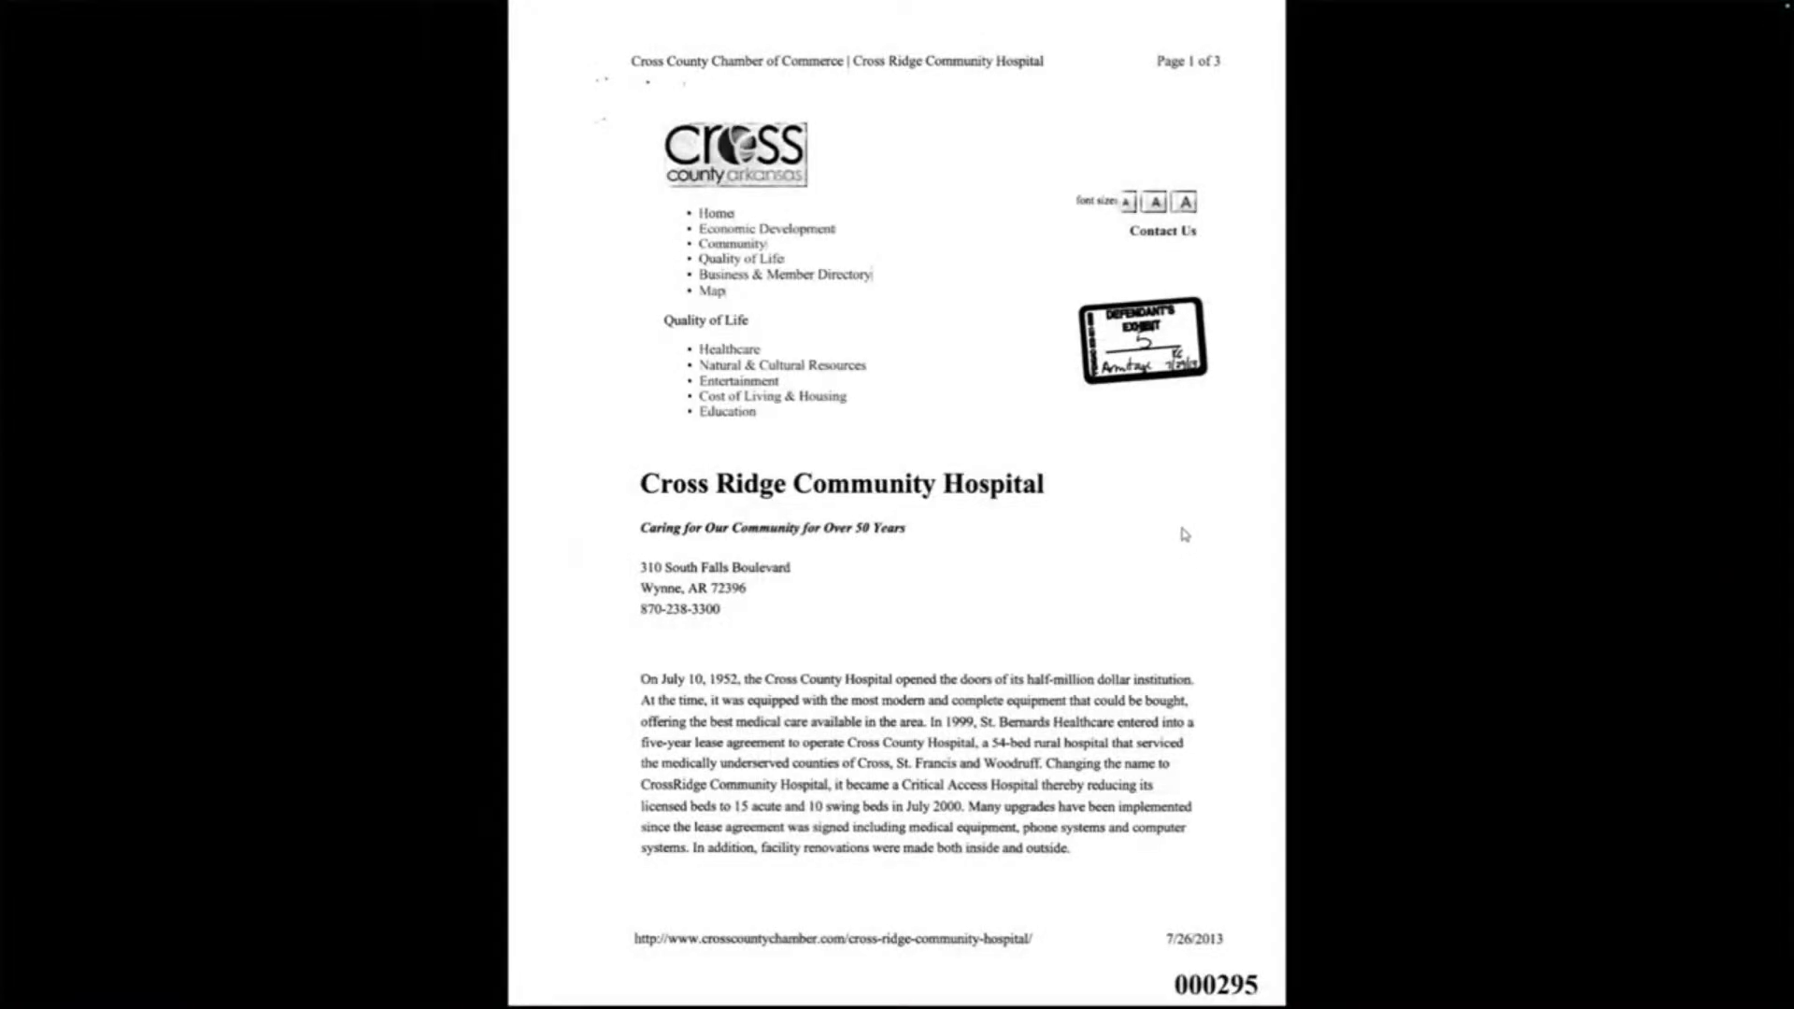
{"action": "mouse_move", "coordinate": [595, 299]}
{"action": "left_mouse_down"}
{"action": "mouse_move", "coordinate": [727, 395]}
{"action": "mouse_move", "coordinate": [998, 441]}
{"action": "left_mouse_up"}
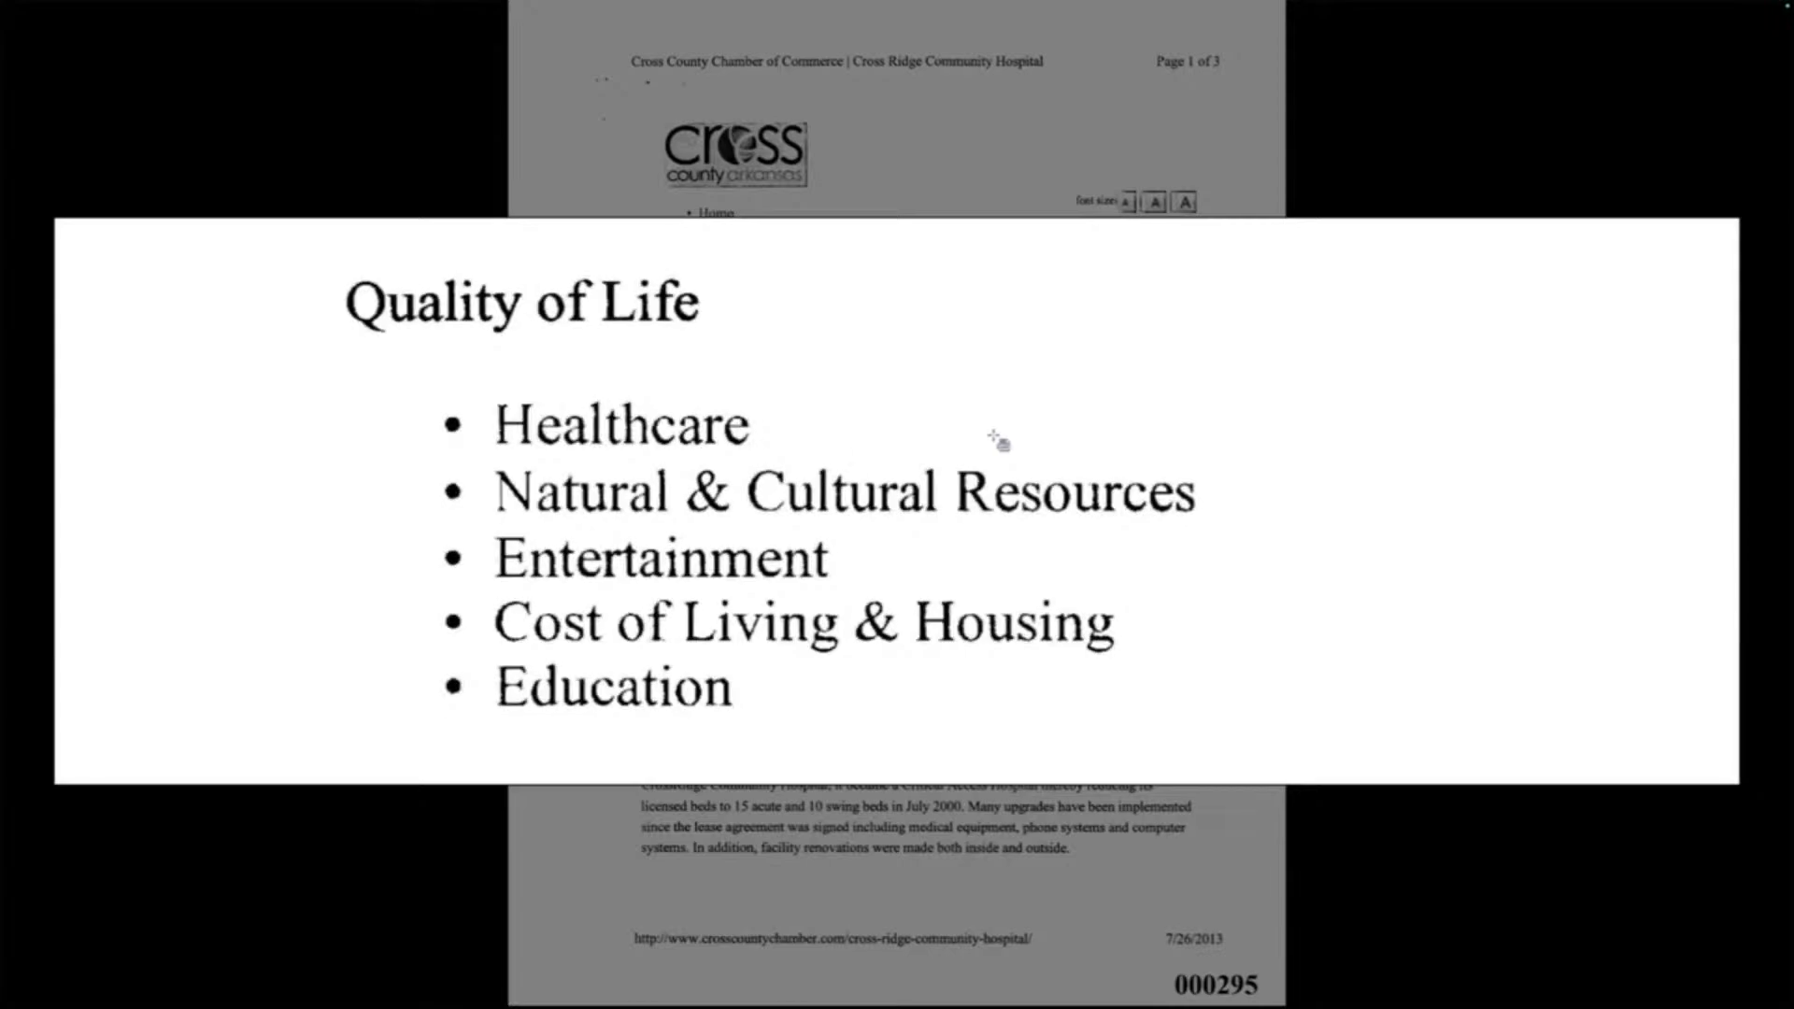
{"action": "mouse_move", "coordinate": [430, 404]}
{"action": "left_mouse_down"}
{"action": "mouse_move", "coordinate": [693, 467]}
{"action": "mouse_move", "coordinate": [781, 467]}
{"action": "left_mouse_up"}
{"action": "mouse_move", "coordinate": [412, 595]}
{"action": "left_mouse_down"}
{"action": "mouse_move", "coordinate": [579, 638]}
{"action": "mouse_move", "coordinate": [876, 665]}
{"action": "mouse_move", "coordinate": [1088, 682]}
{"action": "mouse_move", "coordinate": [1132, 654]}
{"action": "left_mouse_up"}
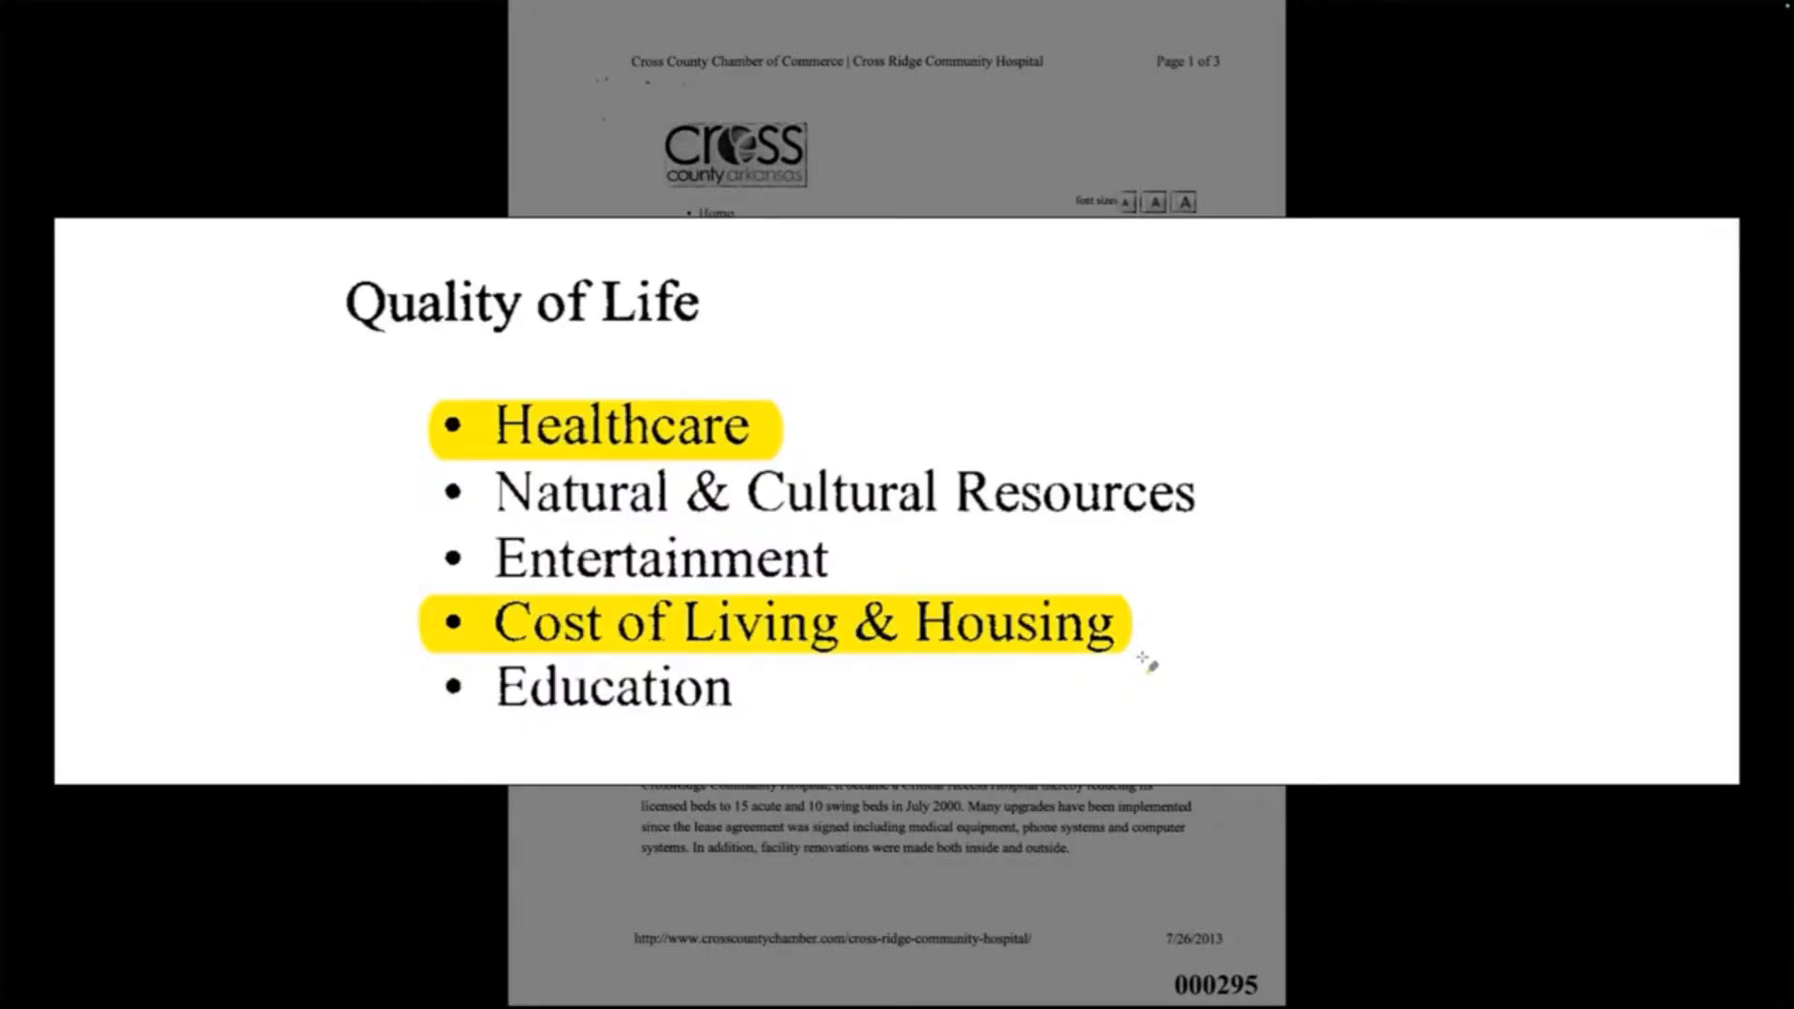
{"action": "key", "text": "Escape"}
{"action": "key", "text": "Escape"}
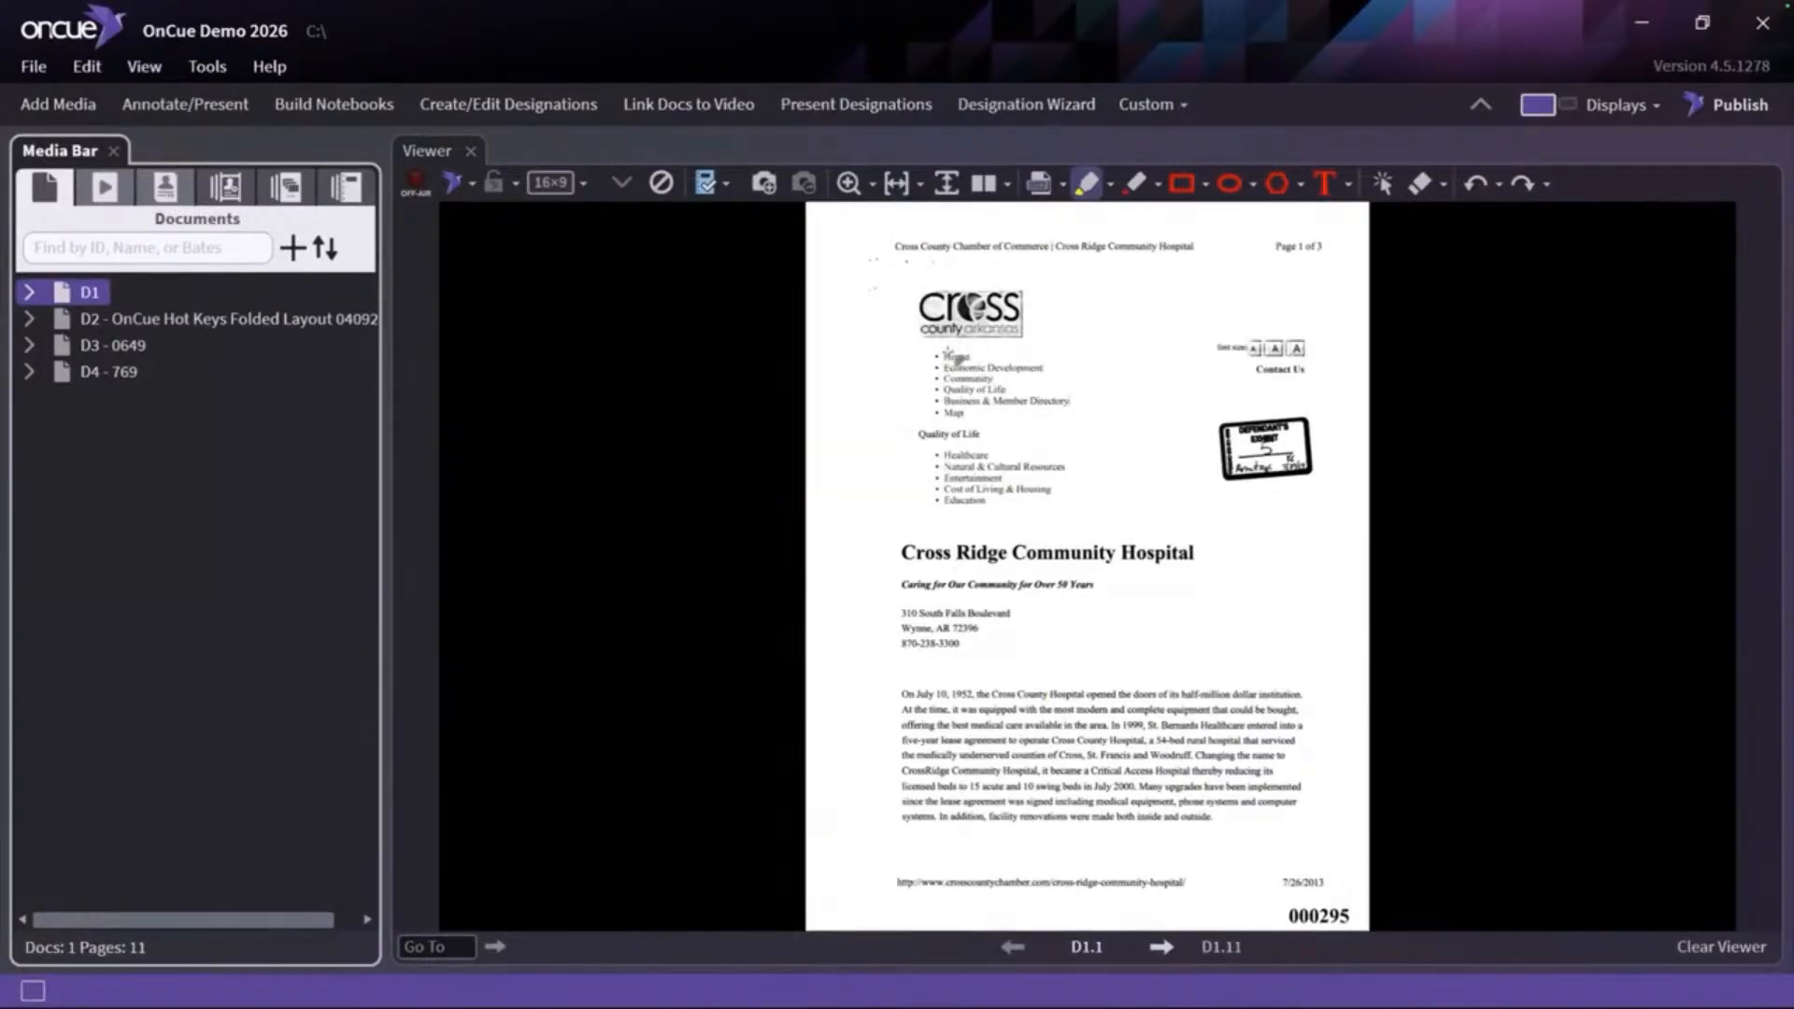
Highlight Home, the "Caring for Our Community for Over 50 Years" tagline and the phone number on D1's first page, and save the annotation
{"action": "left_click_drag", "start_coordinate": [928, 350], "coordinate": [985, 362]}
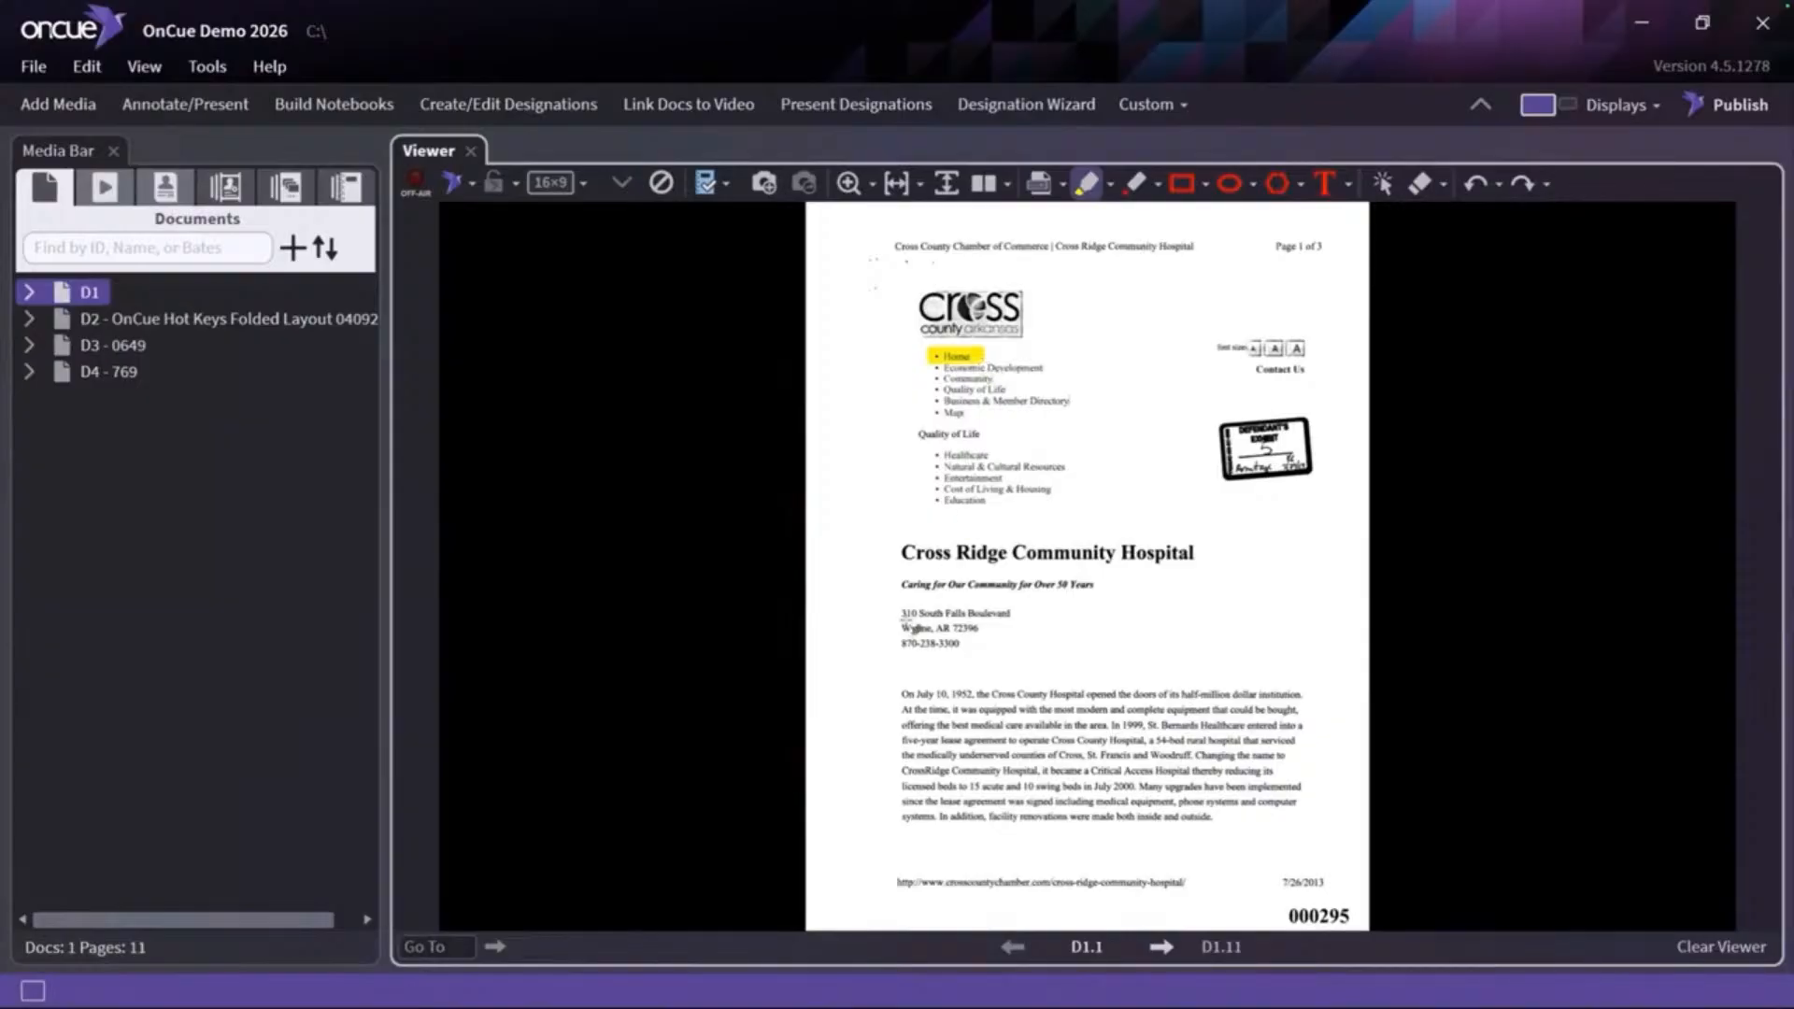
{"action": "left_click_drag", "start_coordinate": [899, 590], "coordinate": [1099, 594]}
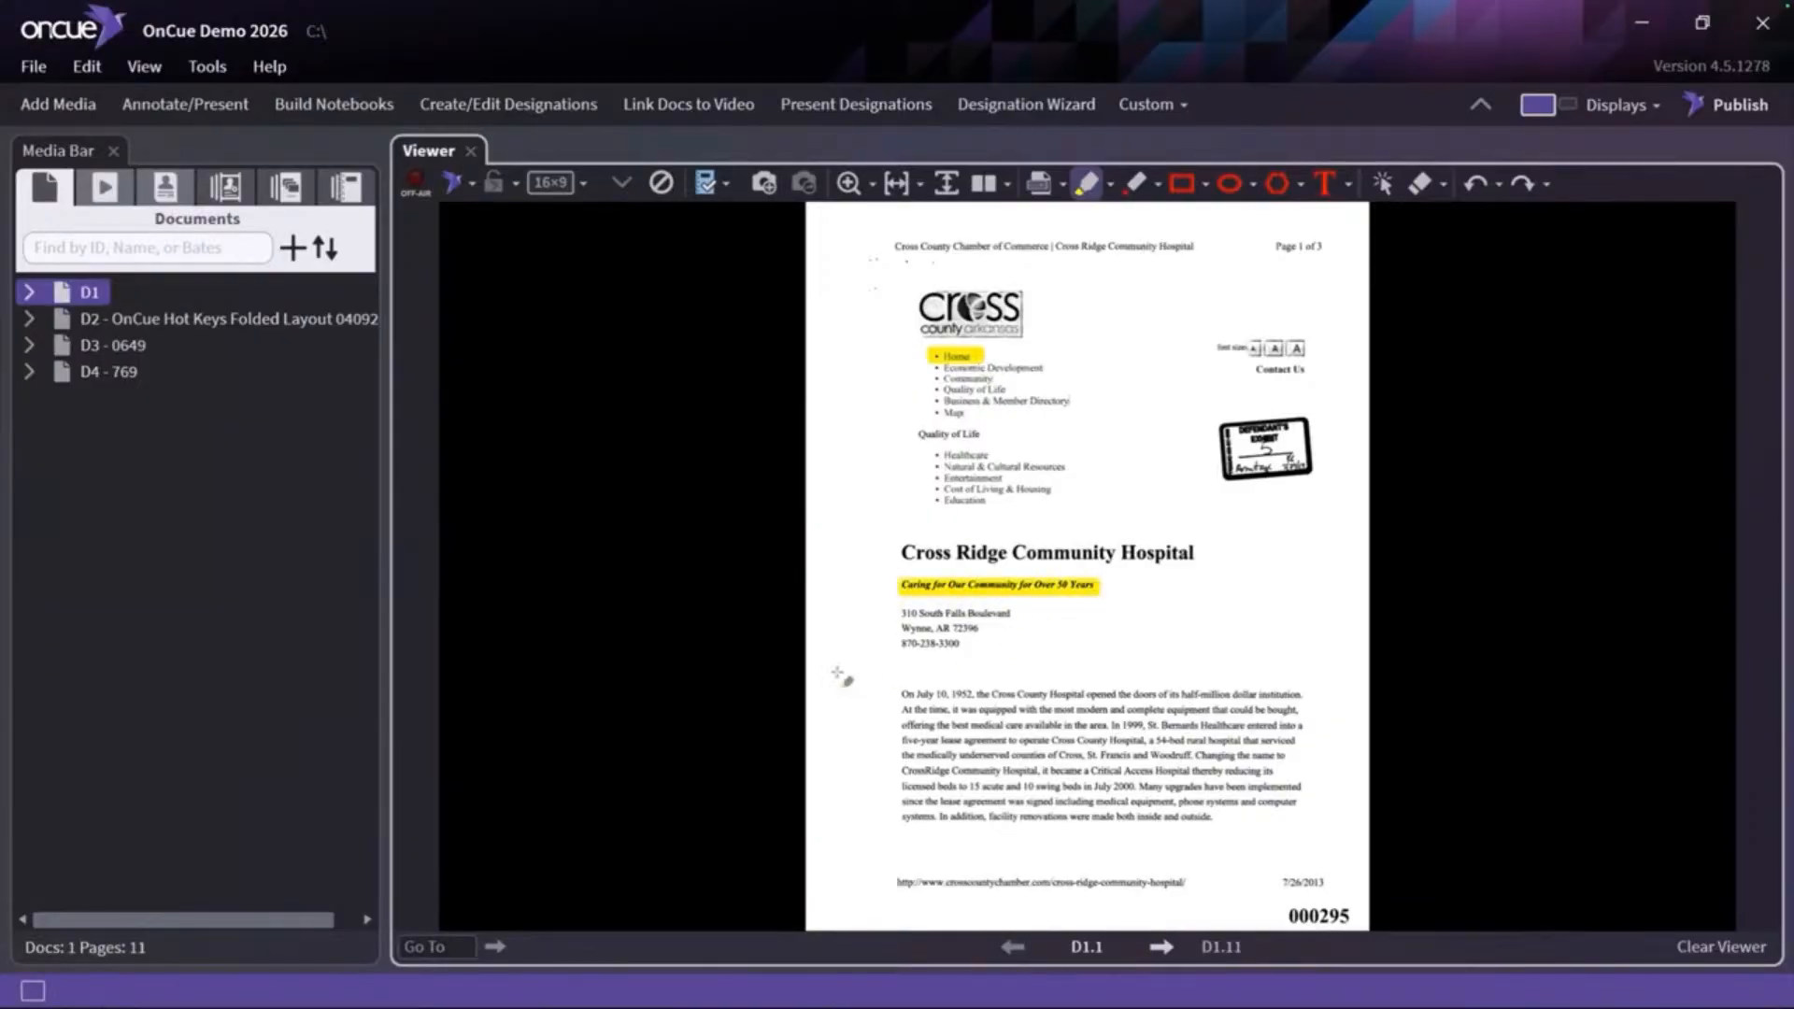
{"action": "left_click_drag", "start_coordinate": [900, 645], "coordinate": [961, 648]}
{"action": "left_click", "coordinate": [759, 186]}
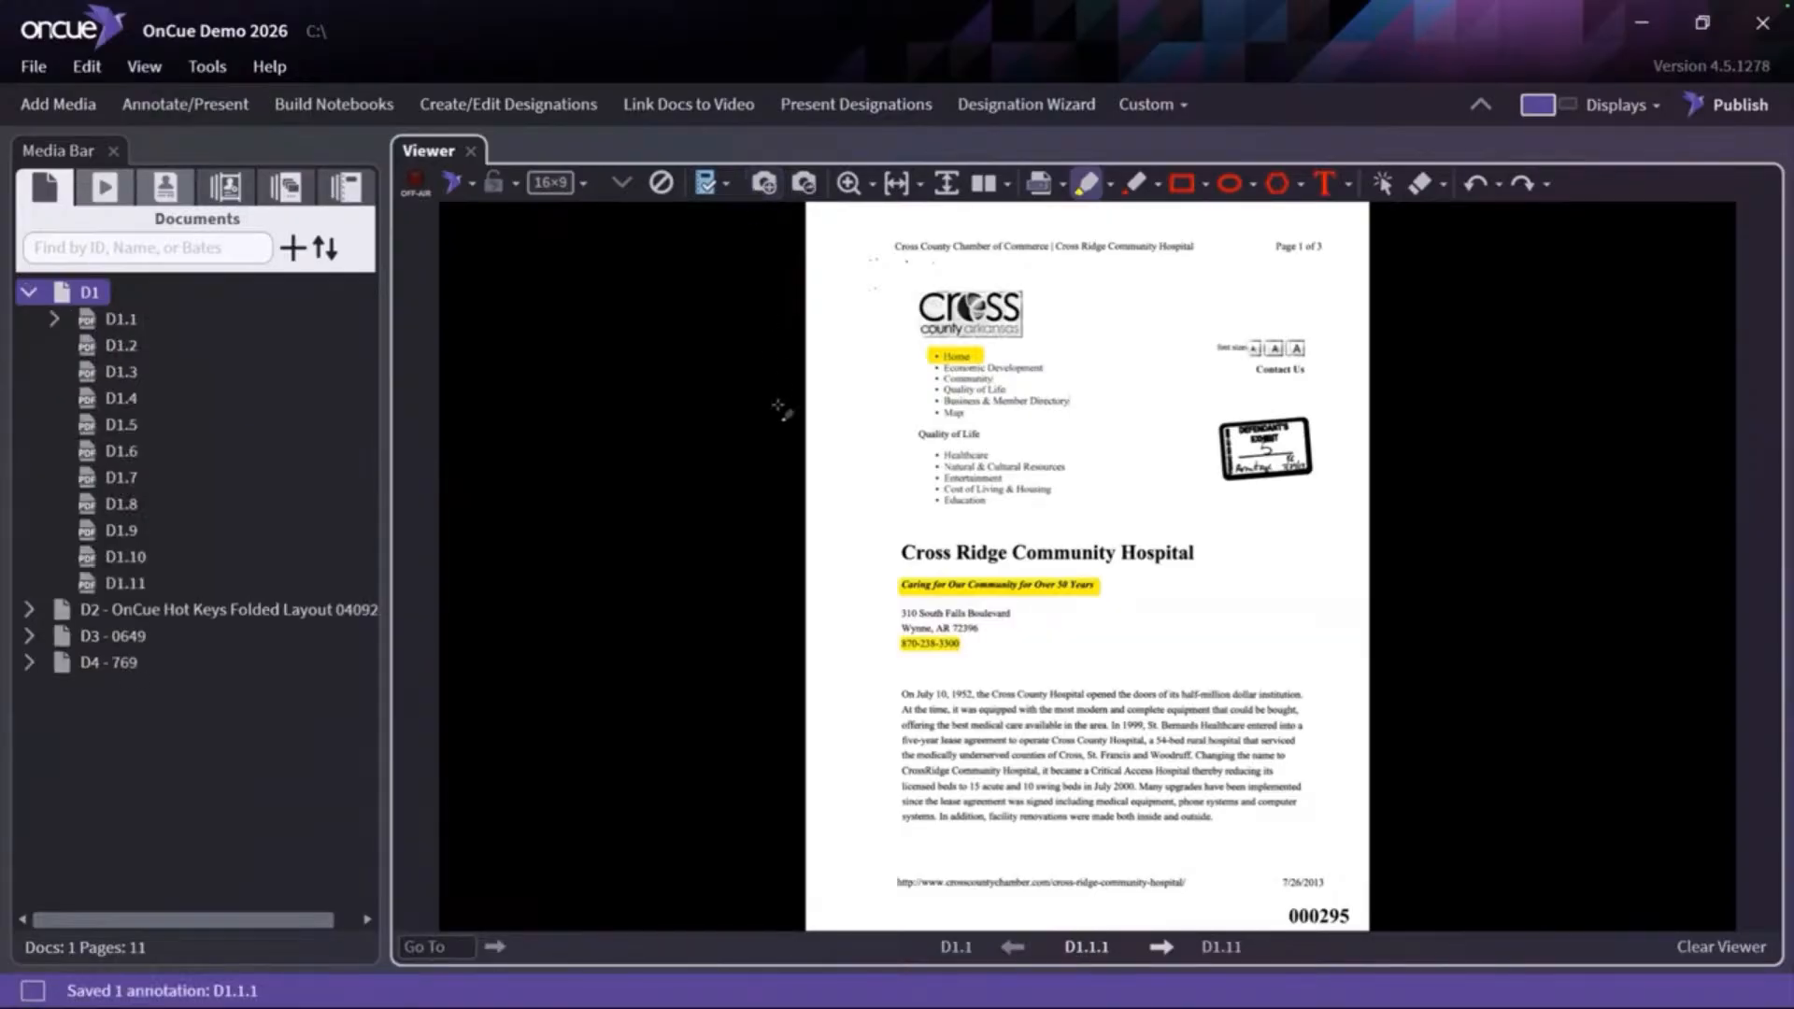
Compare the original page D1.1 with its saved highlighted annotation D1.1.1 in the document tree
{"action": "left_click", "coordinate": [54, 320]}
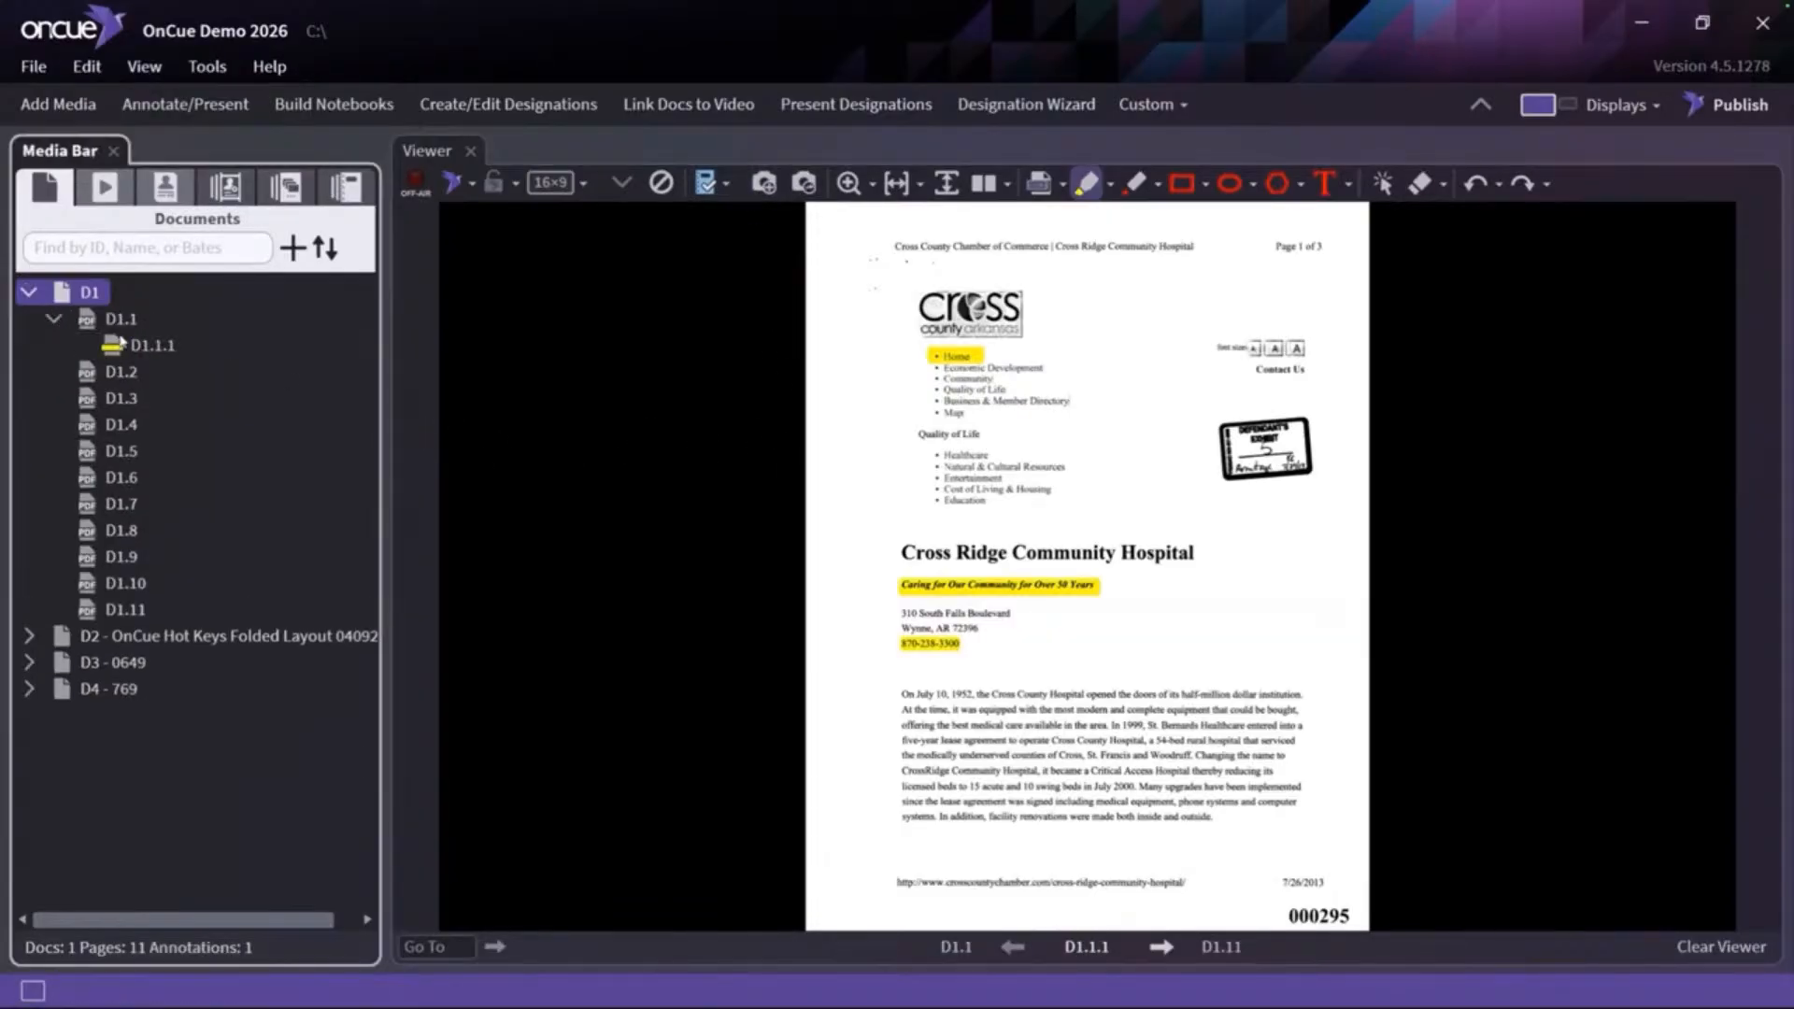
{"action": "left_click", "coordinate": [122, 327]}
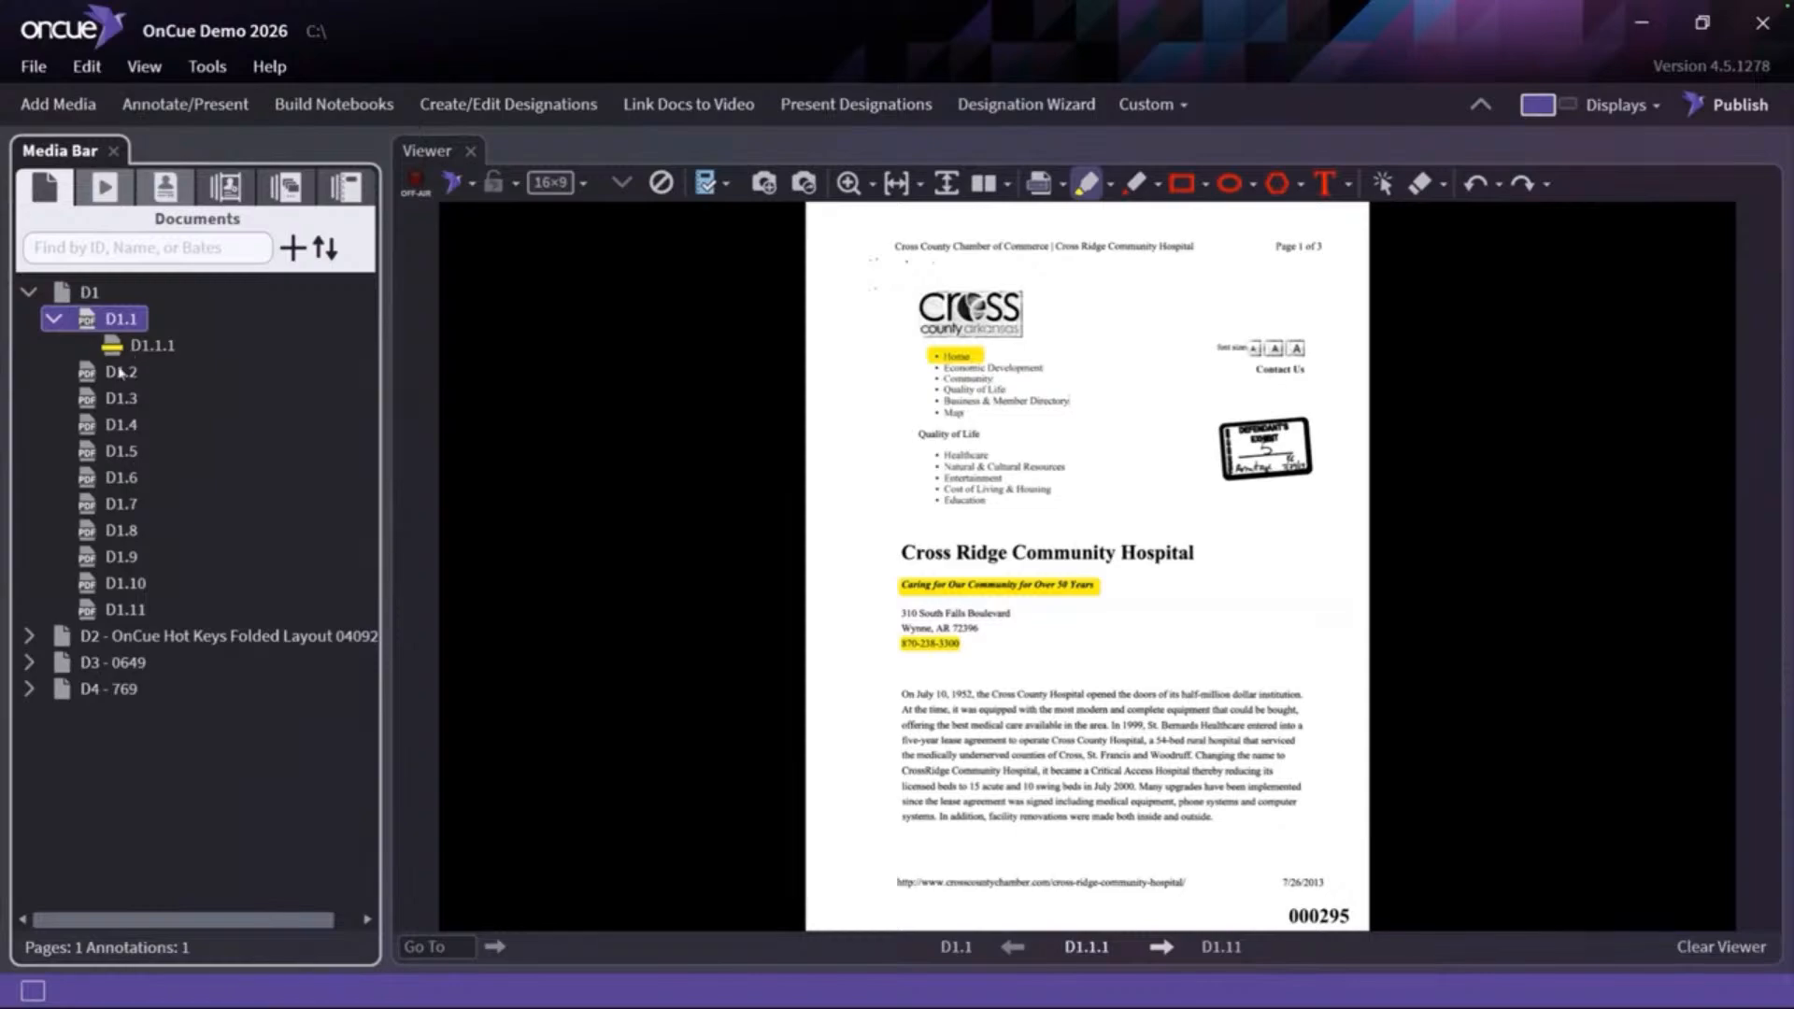
{"action": "left_click", "coordinate": [121, 372]}
{"action": "left_click", "coordinate": [117, 319]}
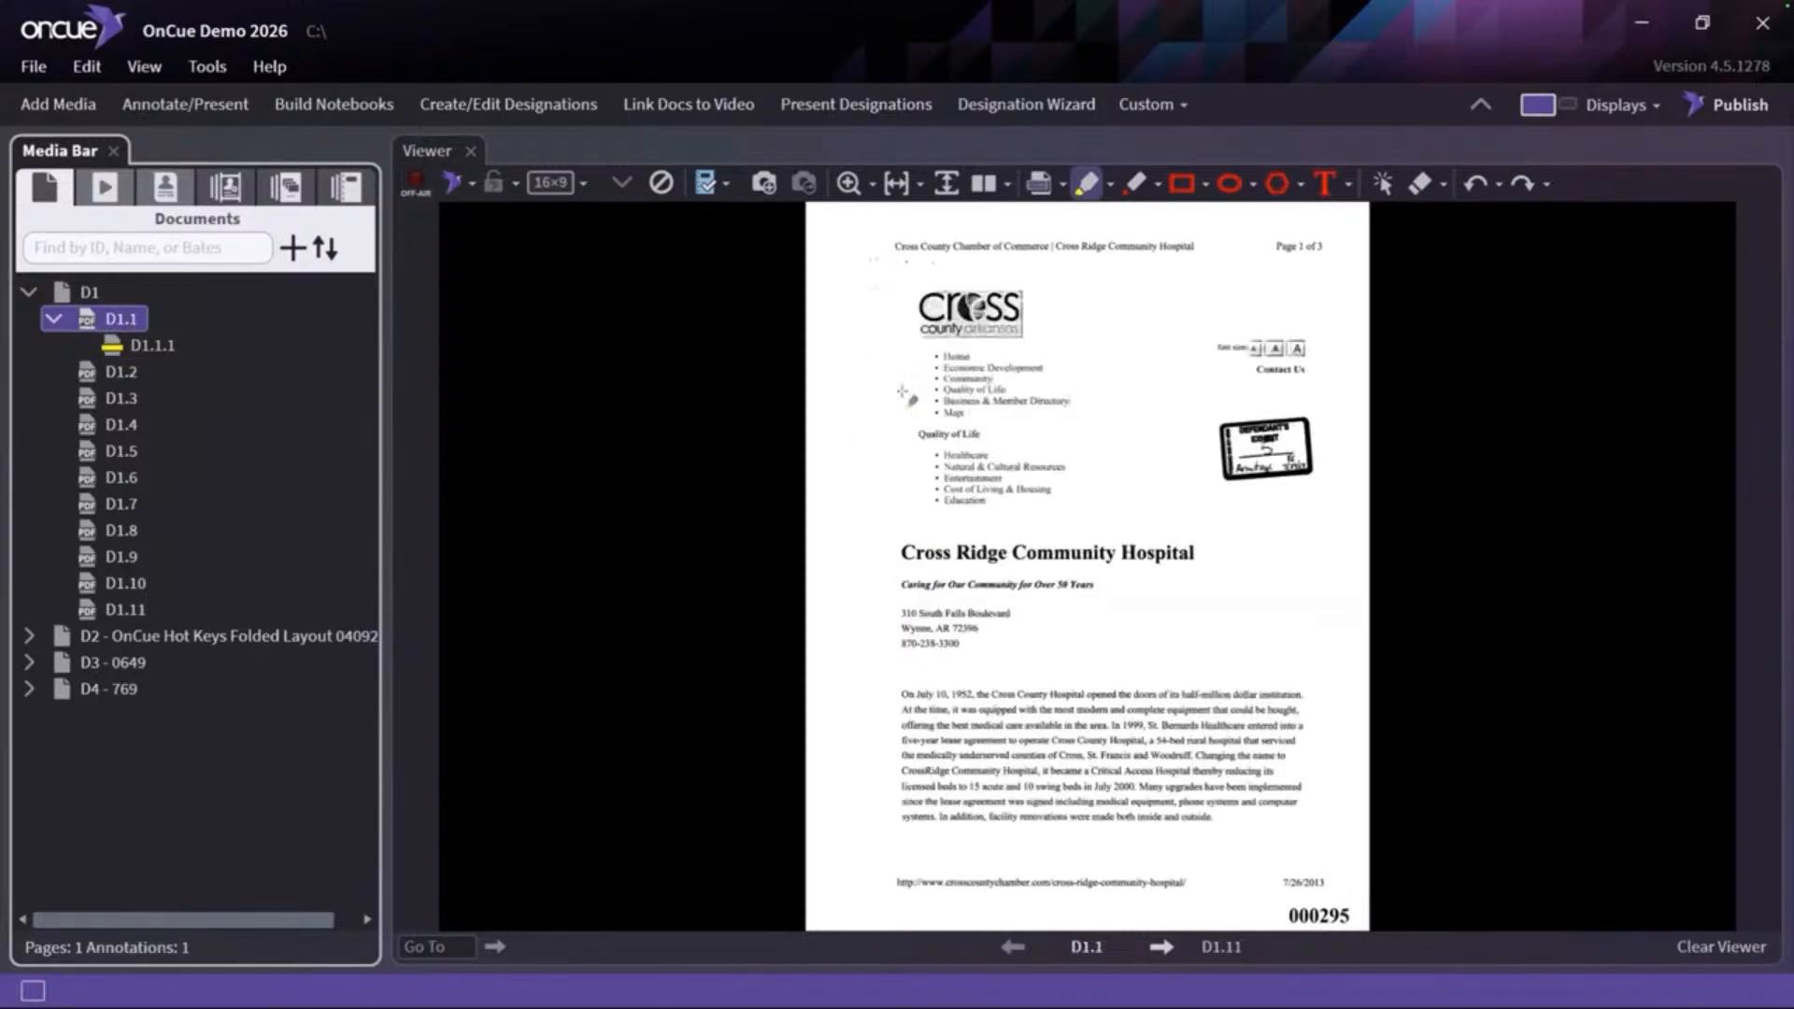
{"action": "left_click", "coordinate": [138, 344]}
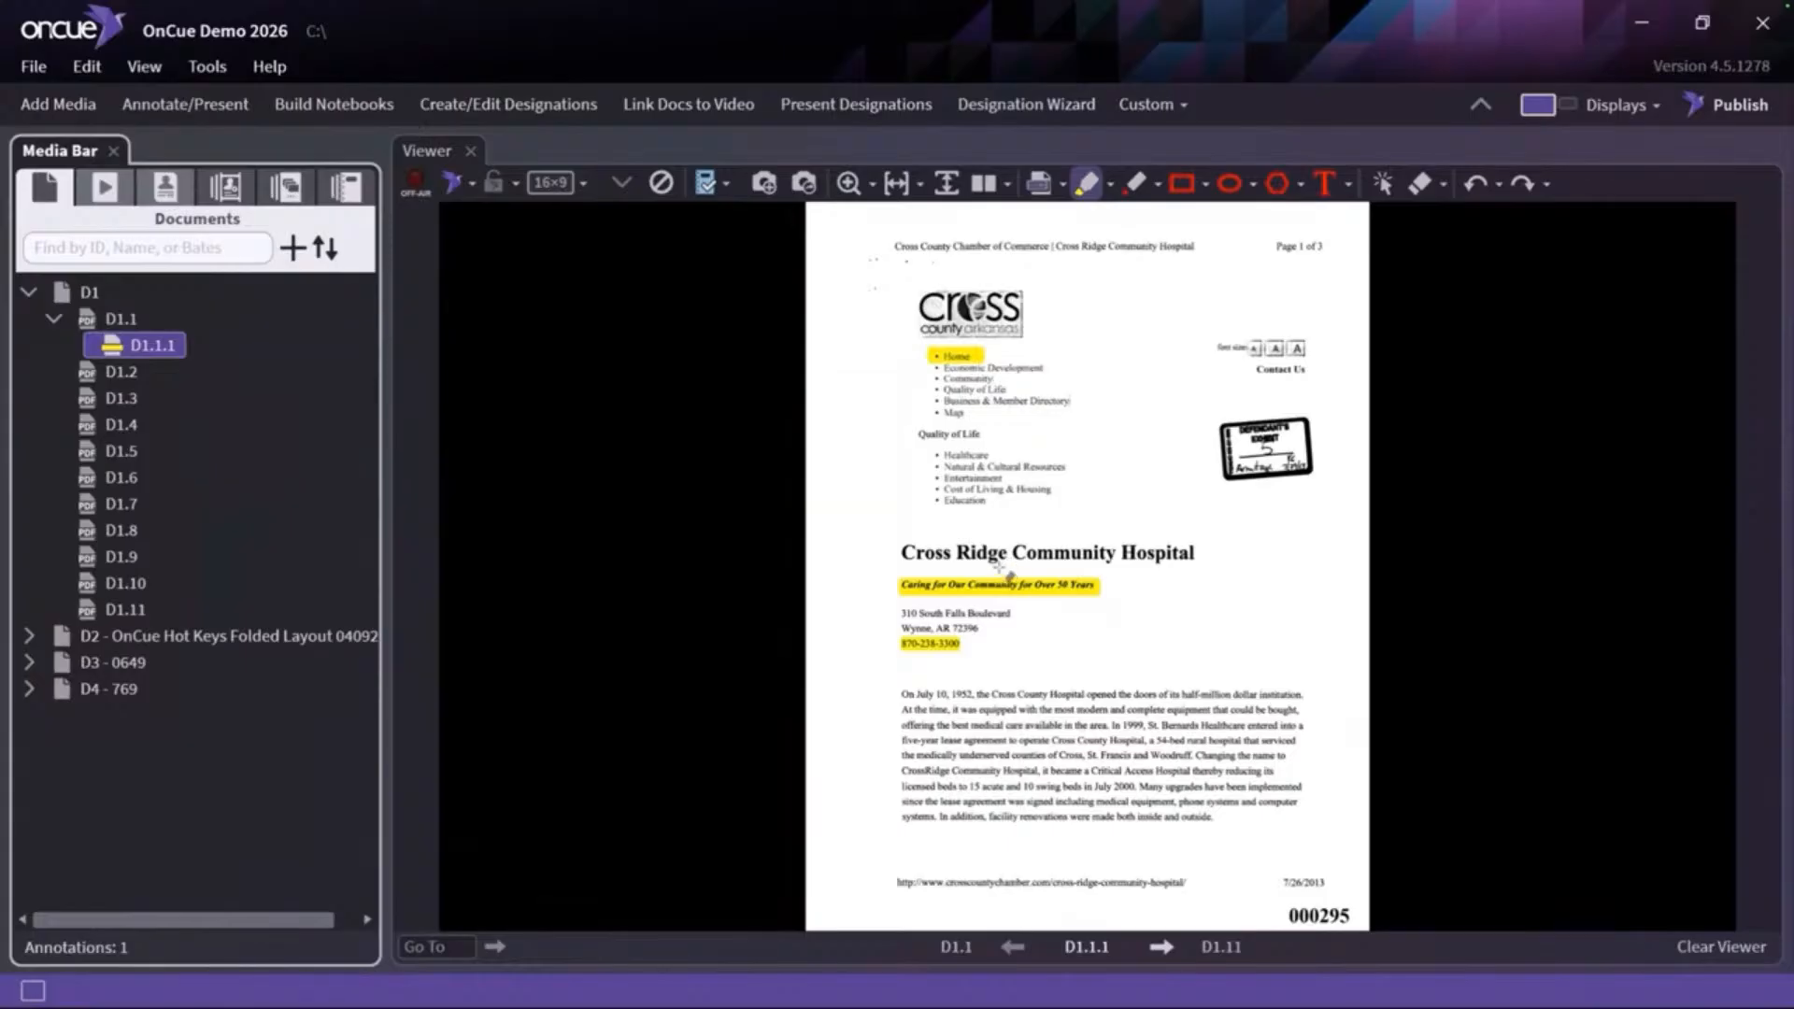
Call out the hospital name and address block on the highlighted page, save it as a new annotation and display that annotation
{"action": "left_click", "coordinate": [875, 535]}
{"action": "key", "text": "c"}
{"action": "left_click_drag", "start_coordinate": [875, 528], "coordinate": [1312, 667]}
{"action": "left_click", "coordinate": [771, 184]}
{"action": "left_click", "coordinate": [140, 344]}
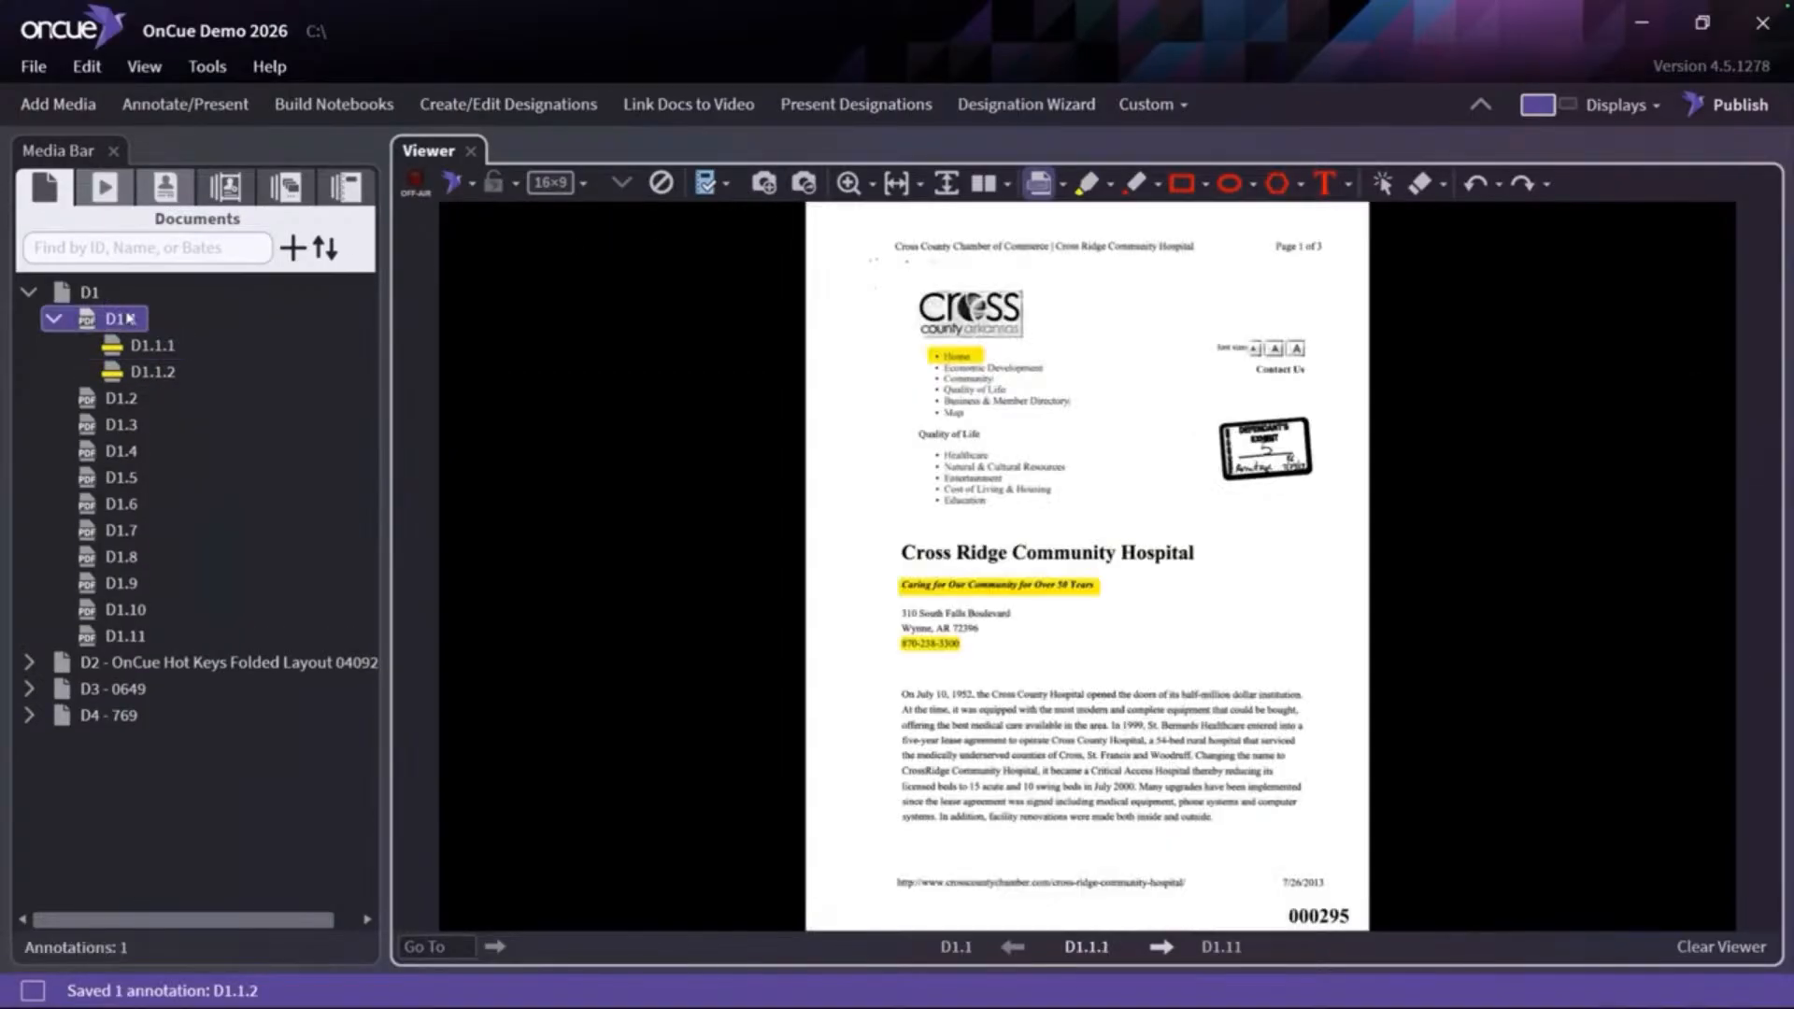
{"action": "left_click", "coordinate": [154, 349]}
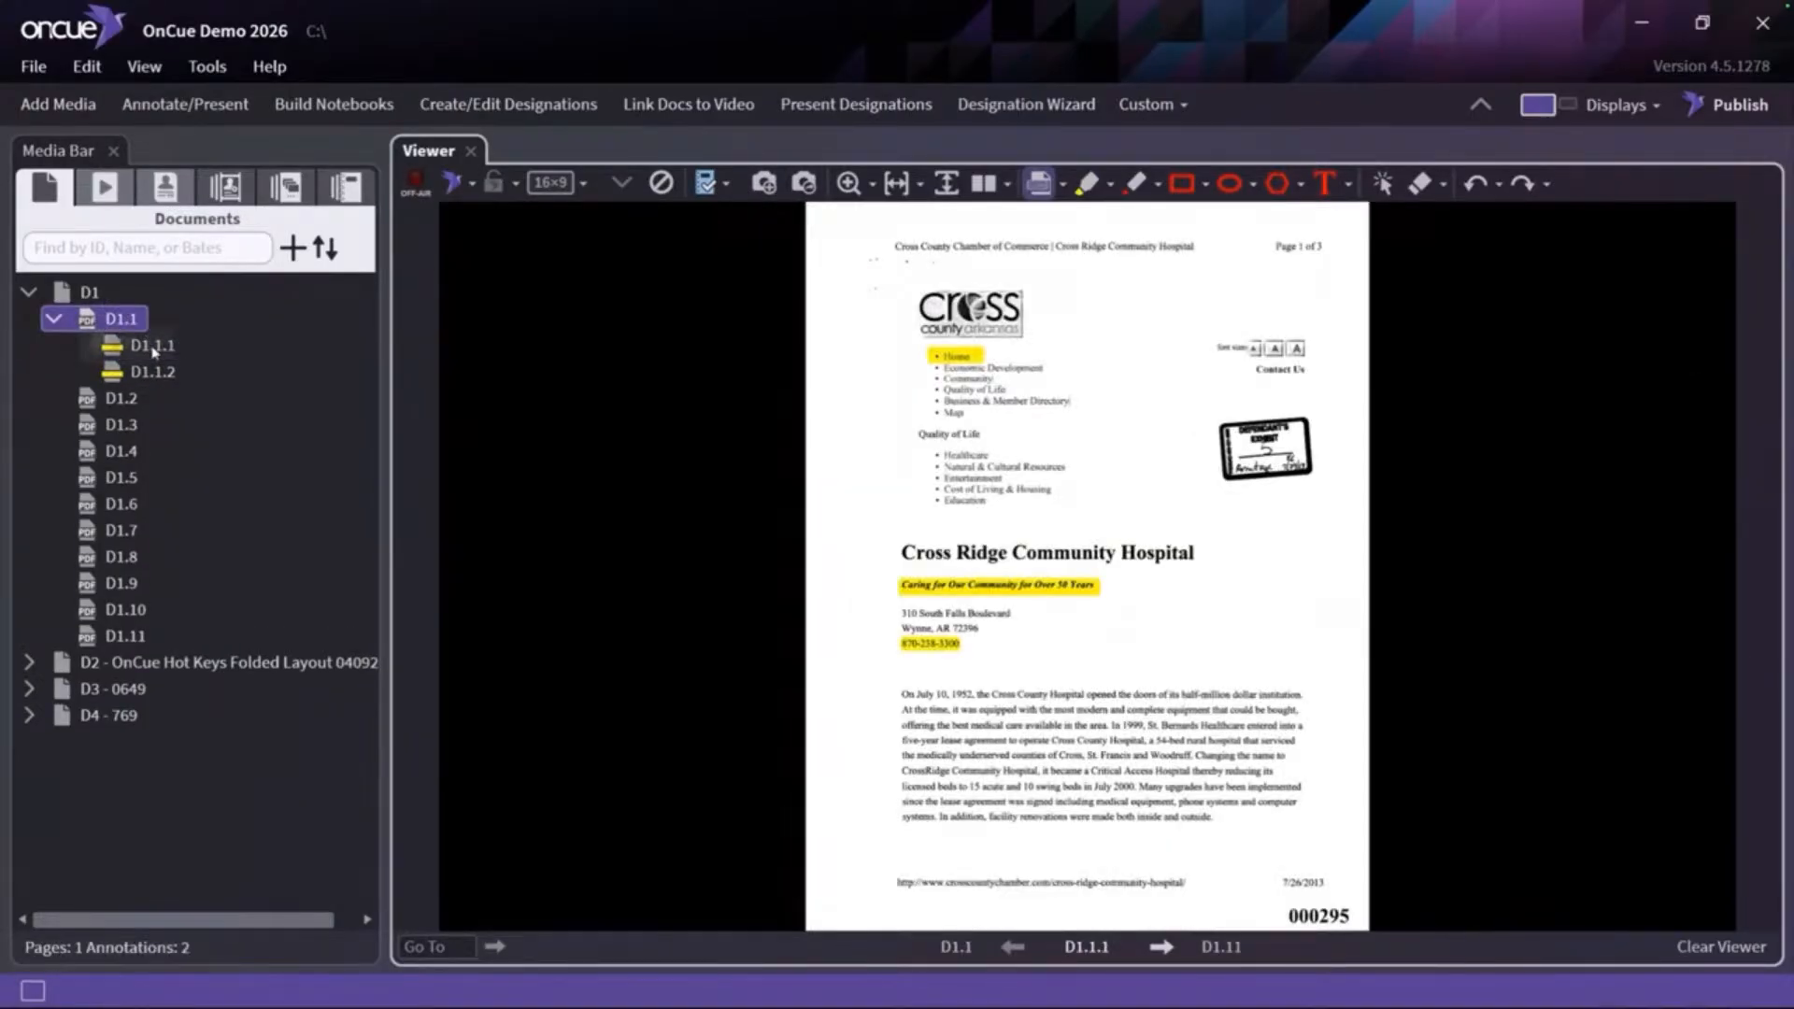
{"action": "left_click", "coordinate": [154, 372]}
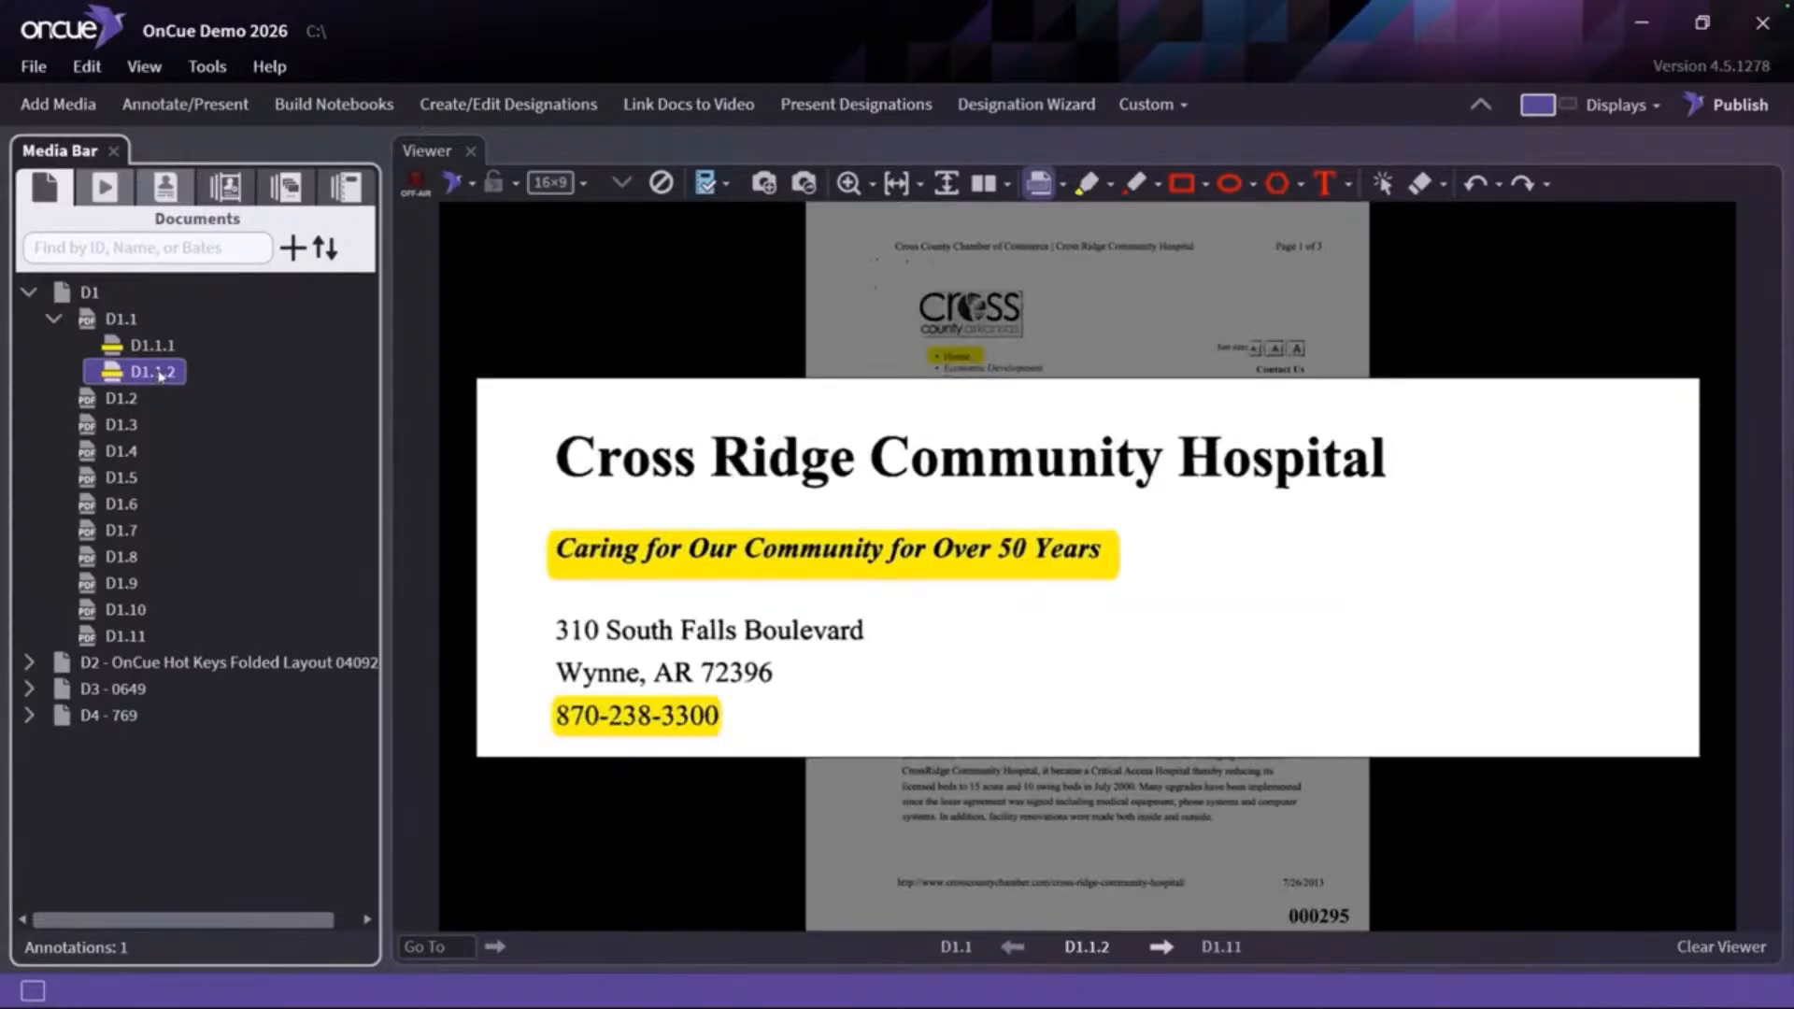
Remove the tagline highlight and the callout from the displayed annotation
{"action": "left_click", "coordinate": [920, 559]}
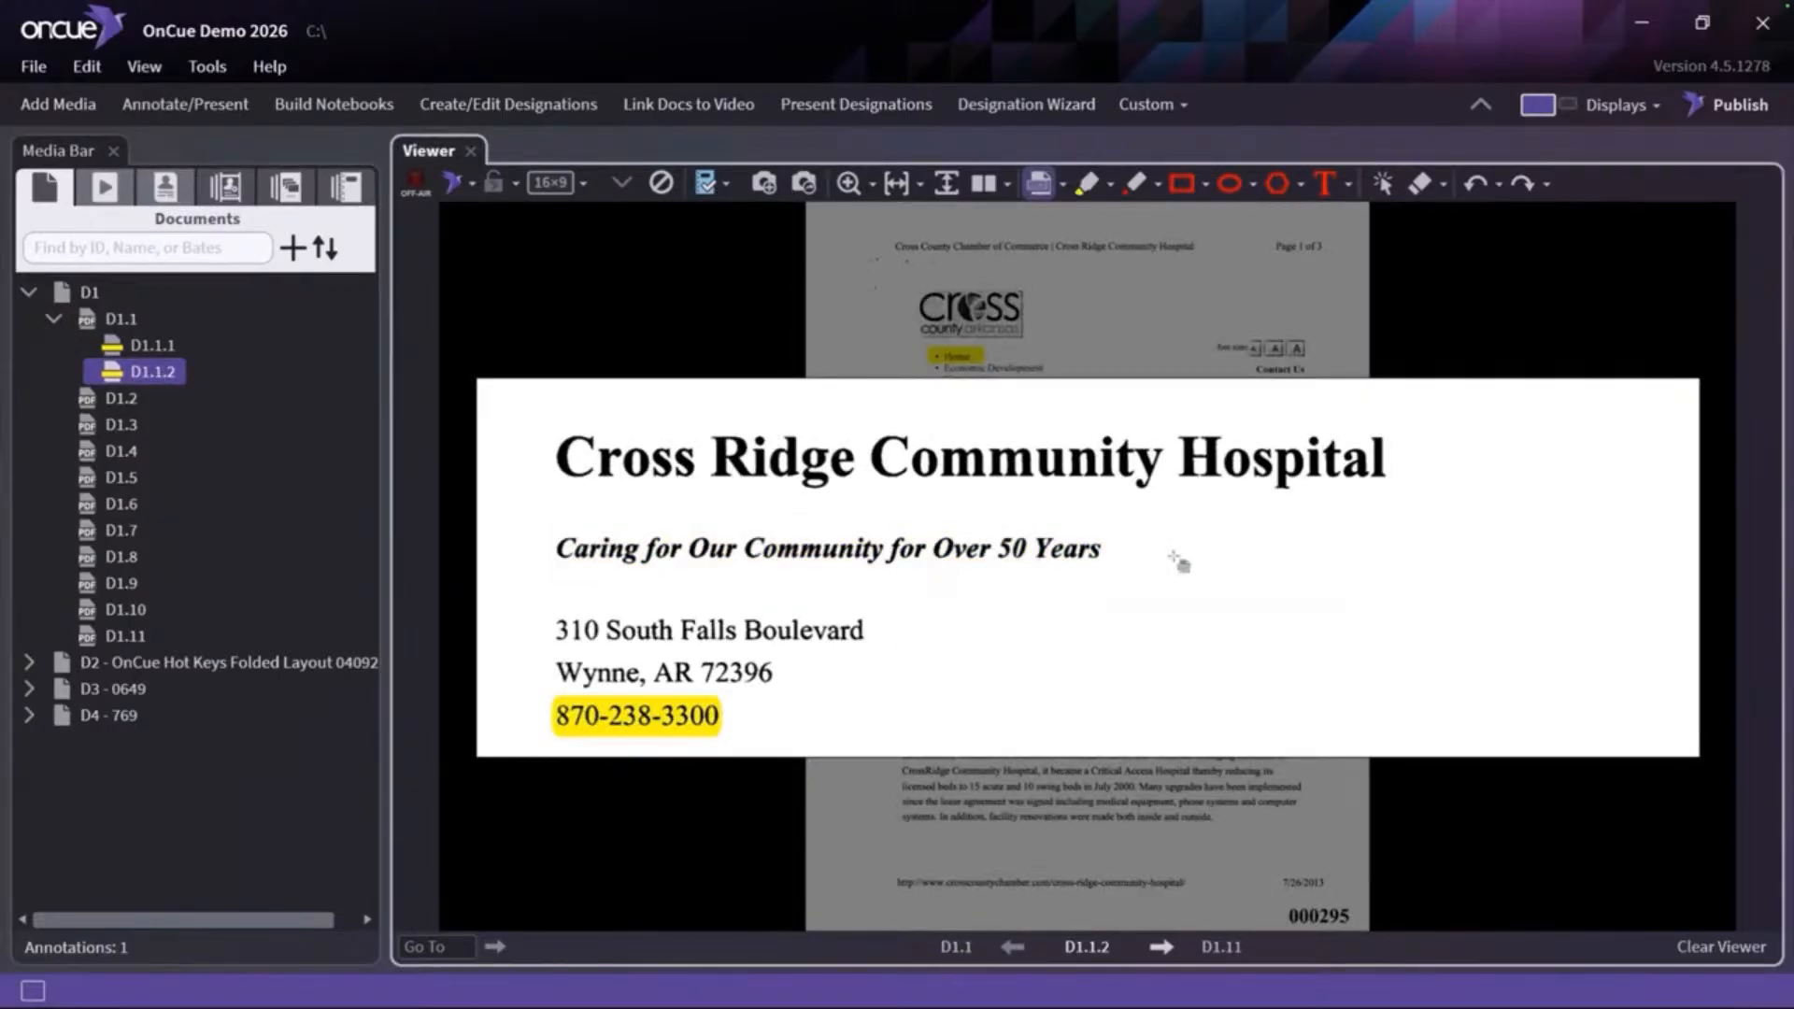
{"action": "left_click", "coordinate": [907, 624]}
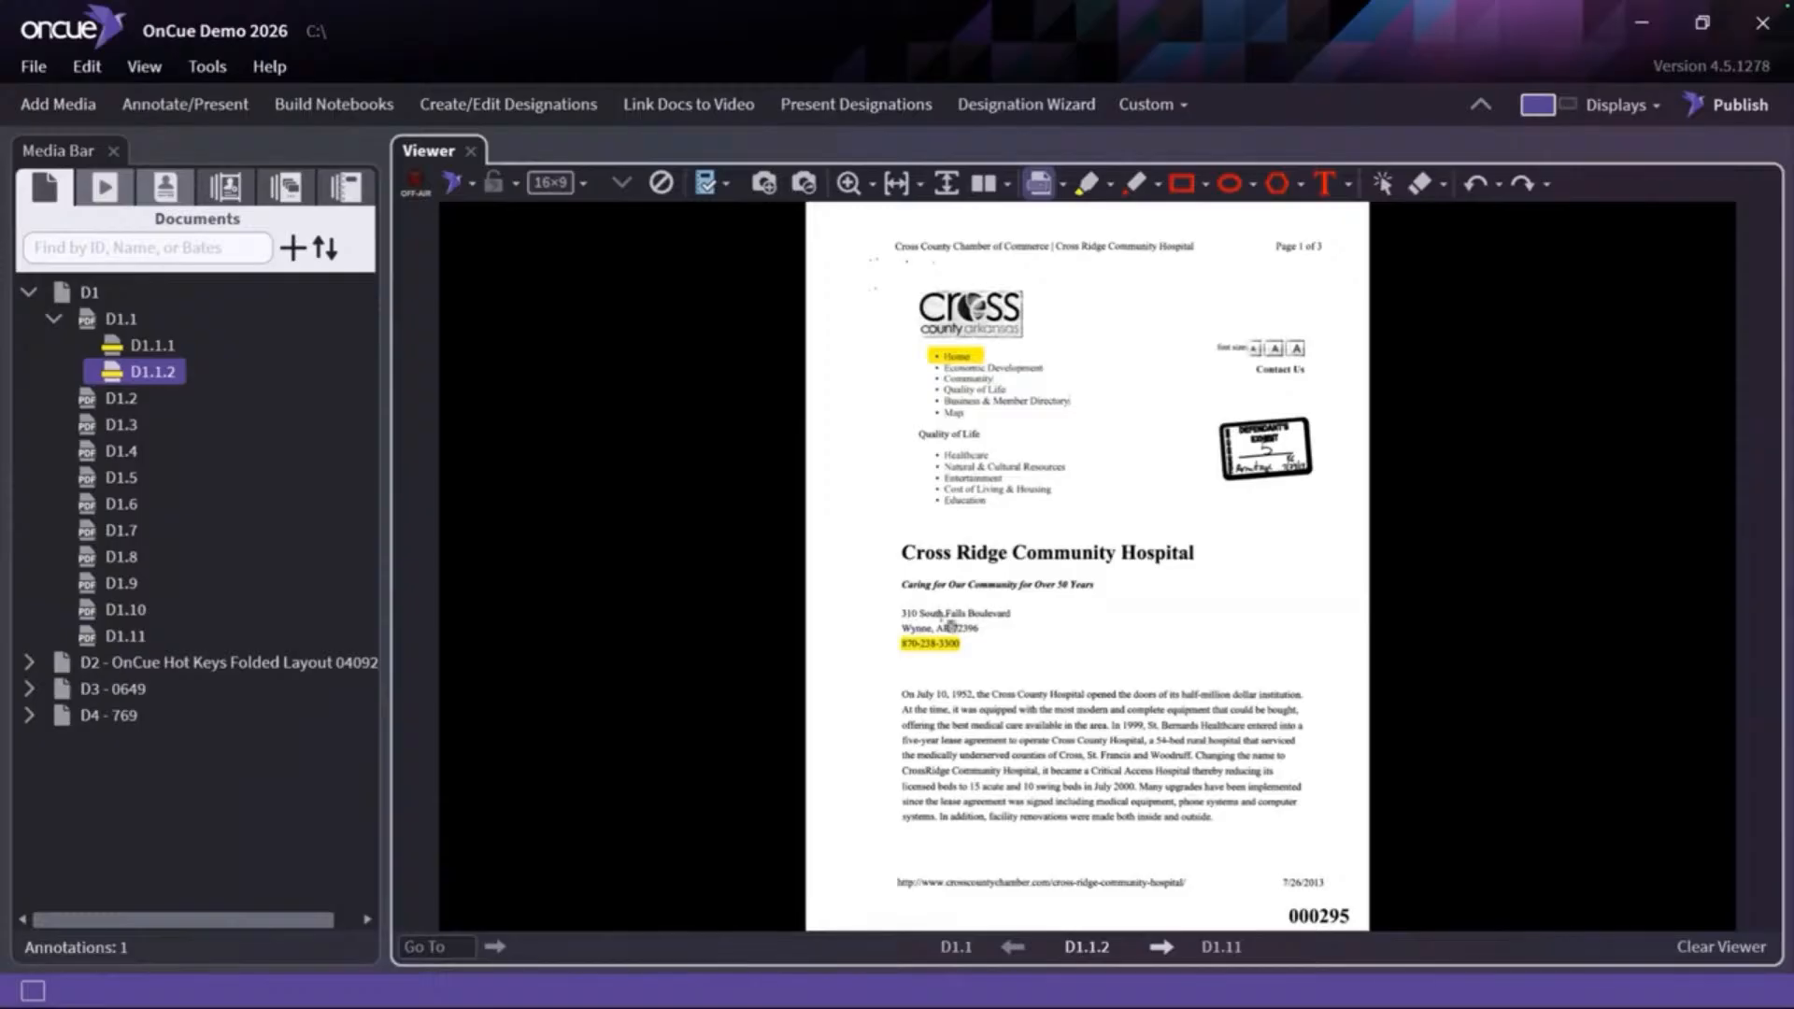
Show the D2 hot keys document beside the D1 page in a vertical split screen and publish both
{"action": "key", "text": "s"}
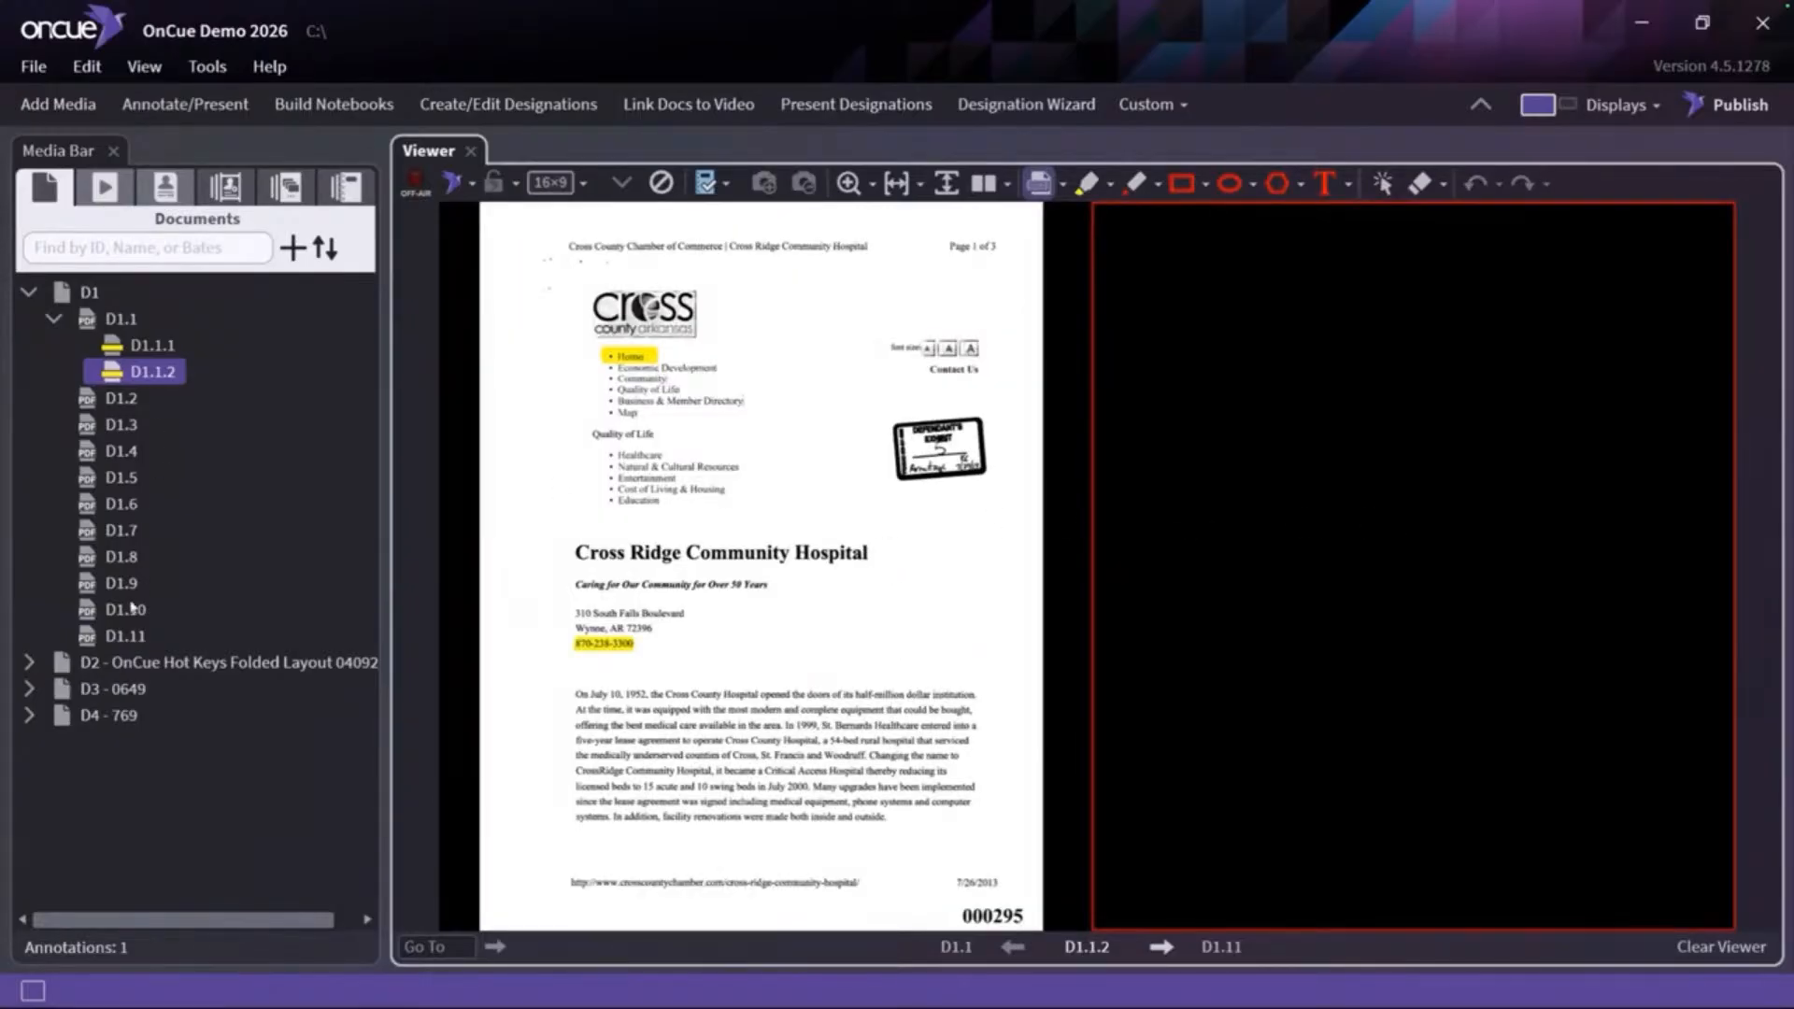
{"action": "left_click", "coordinate": [118, 663]}
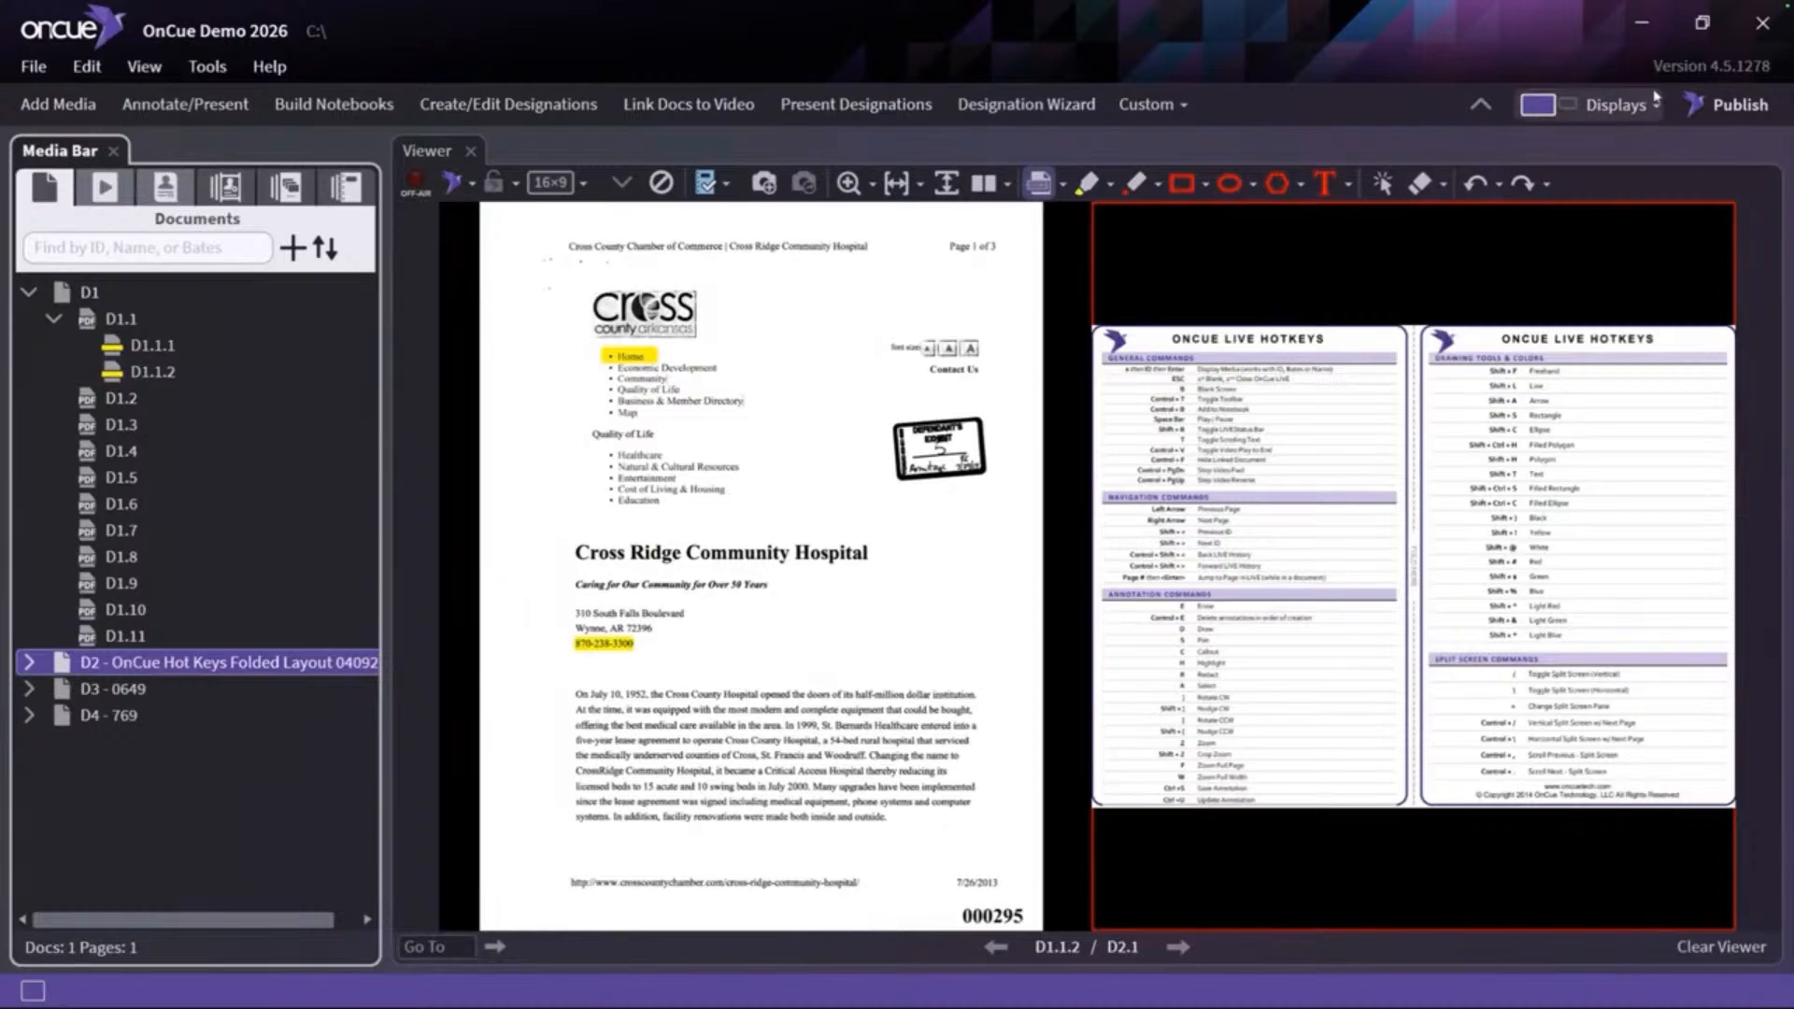
{"action": "left_click", "coordinate": [1723, 108]}
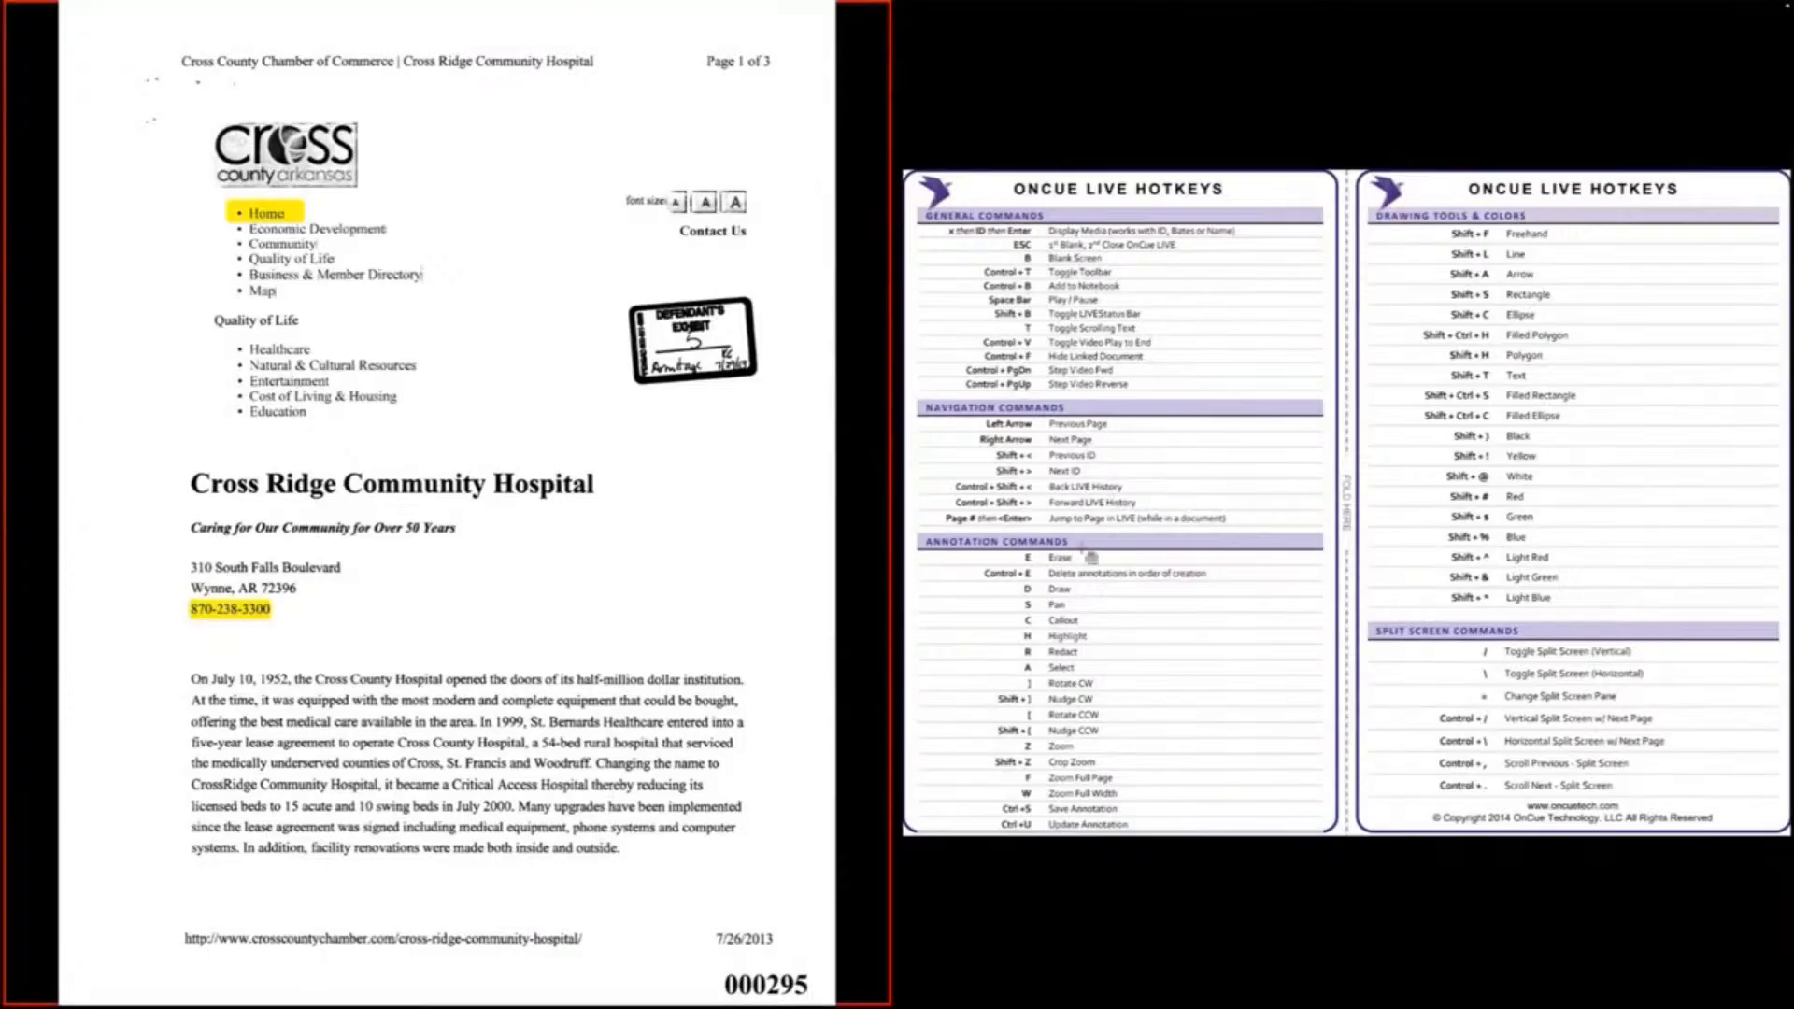
Switch the active pane between the two published documents, finishing on the hot keys sheet, and turn off the split screen
{"action": "left_click", "coordinate": [1117, 432]}
{"action": "left_click", "coordinate": [807, 449]}
{"action": "left_click", "coordinate": [1057, 449]}
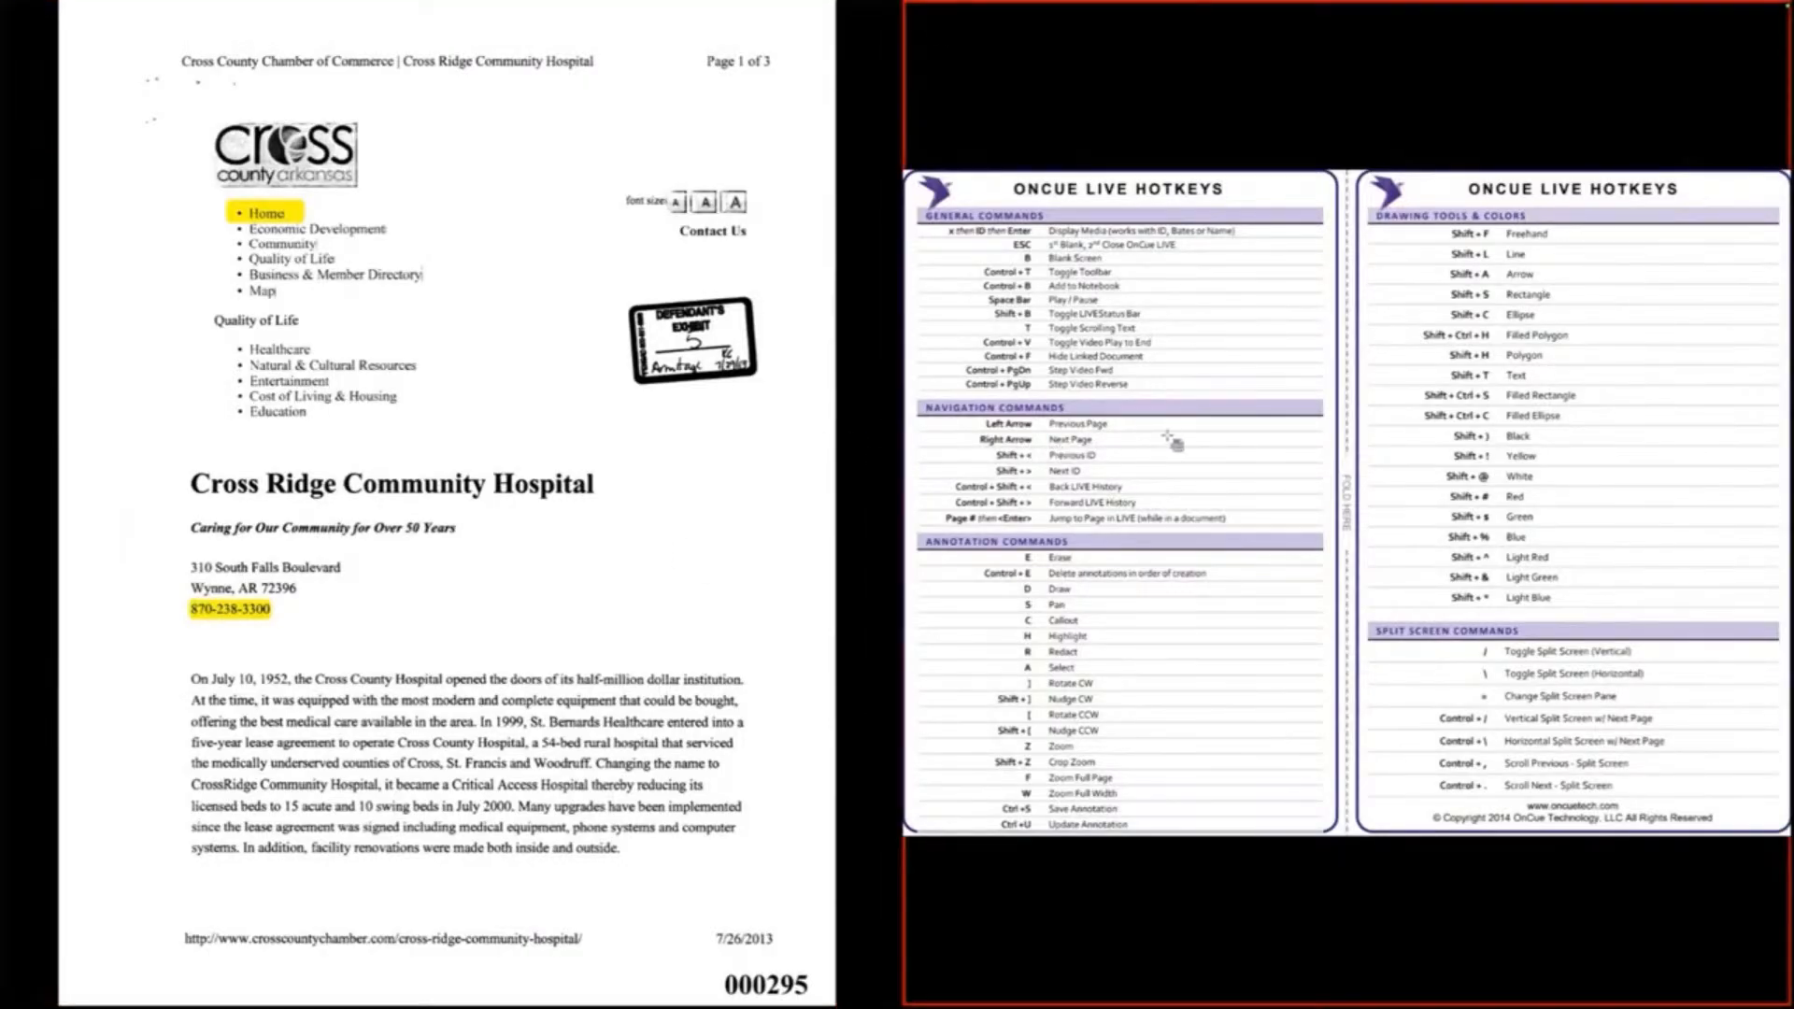
{"action": "key", "text": "slash"}
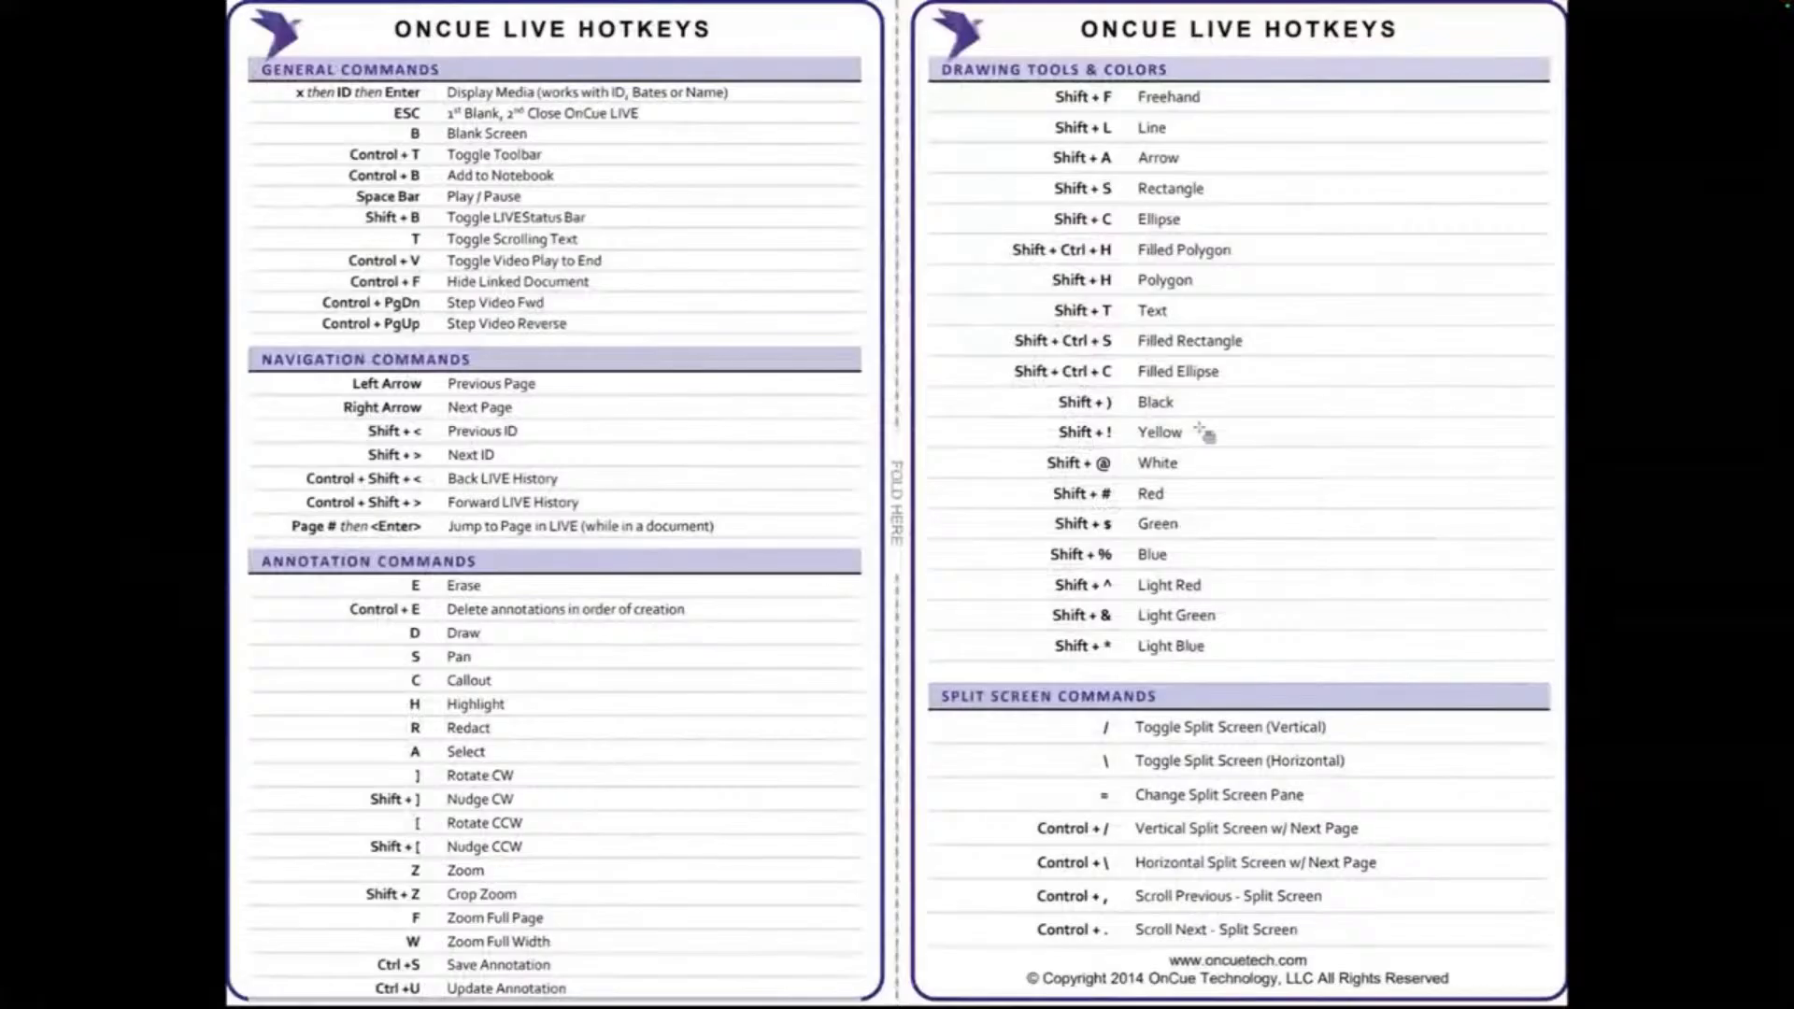
Close the full-screen presentation and create a new notebook named Demo
{"action": "key", "text": "Escape"}
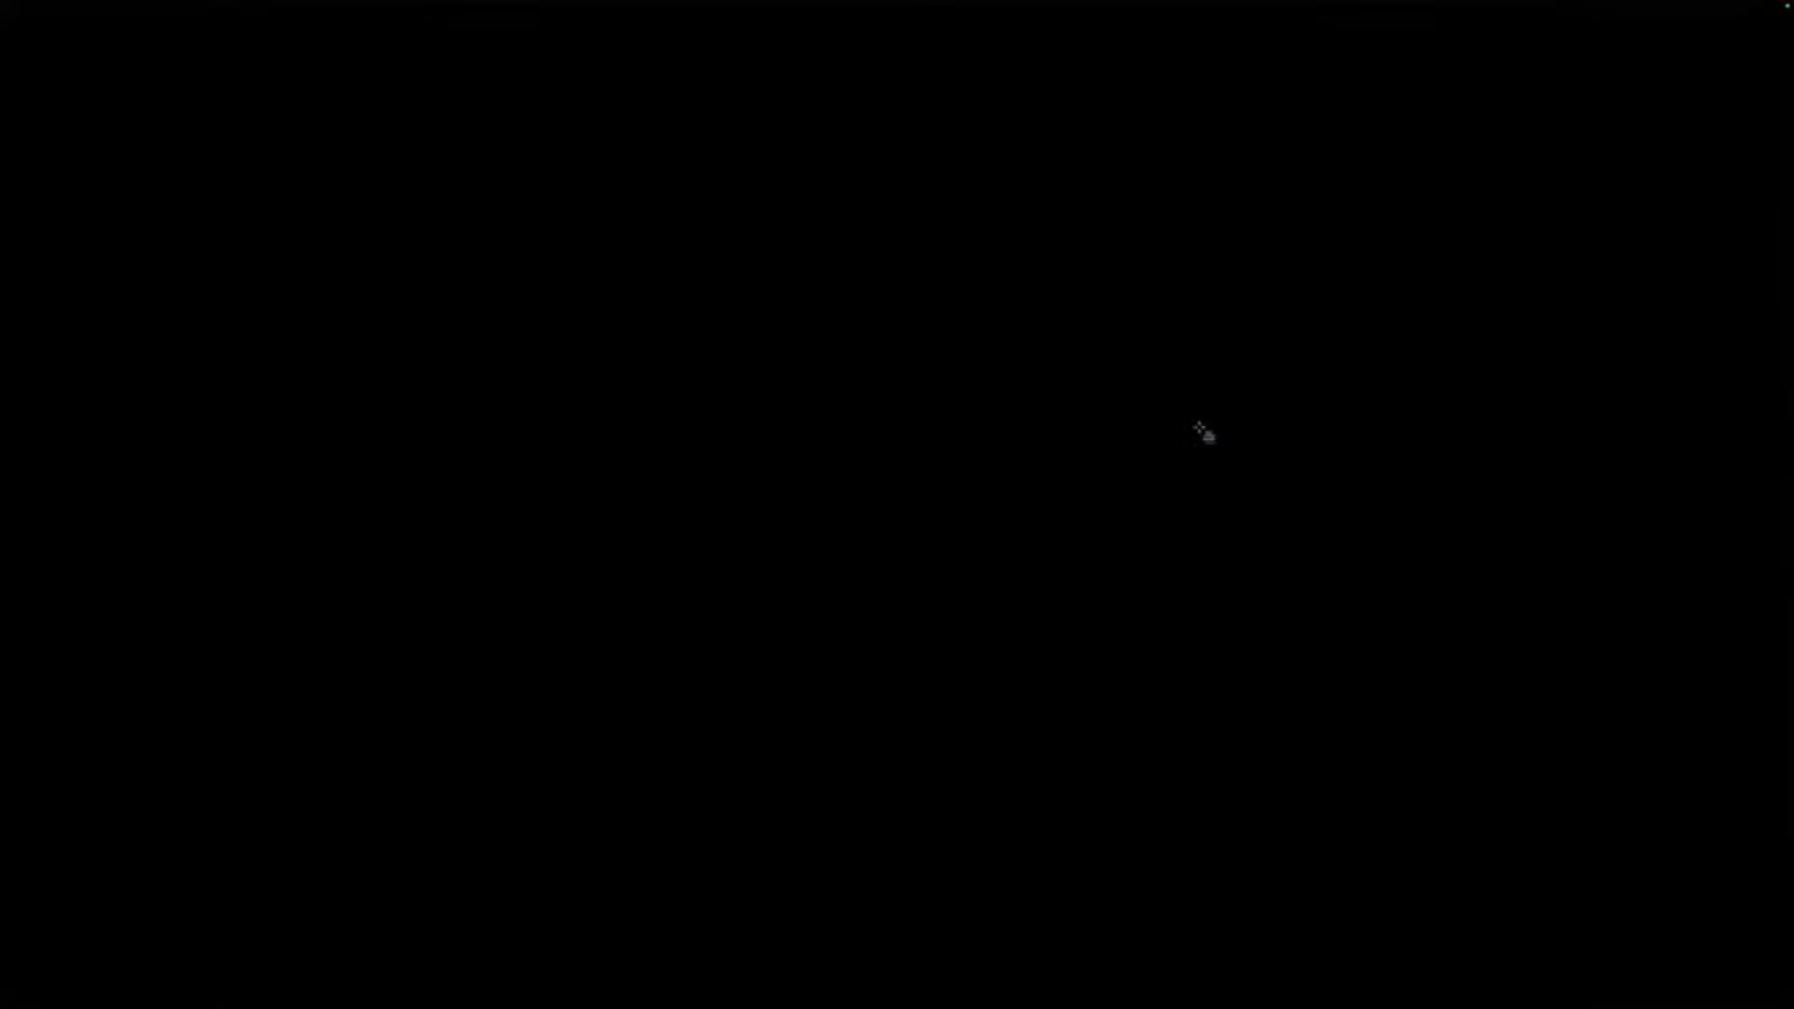
{"action": "key", "text": "Escape"}
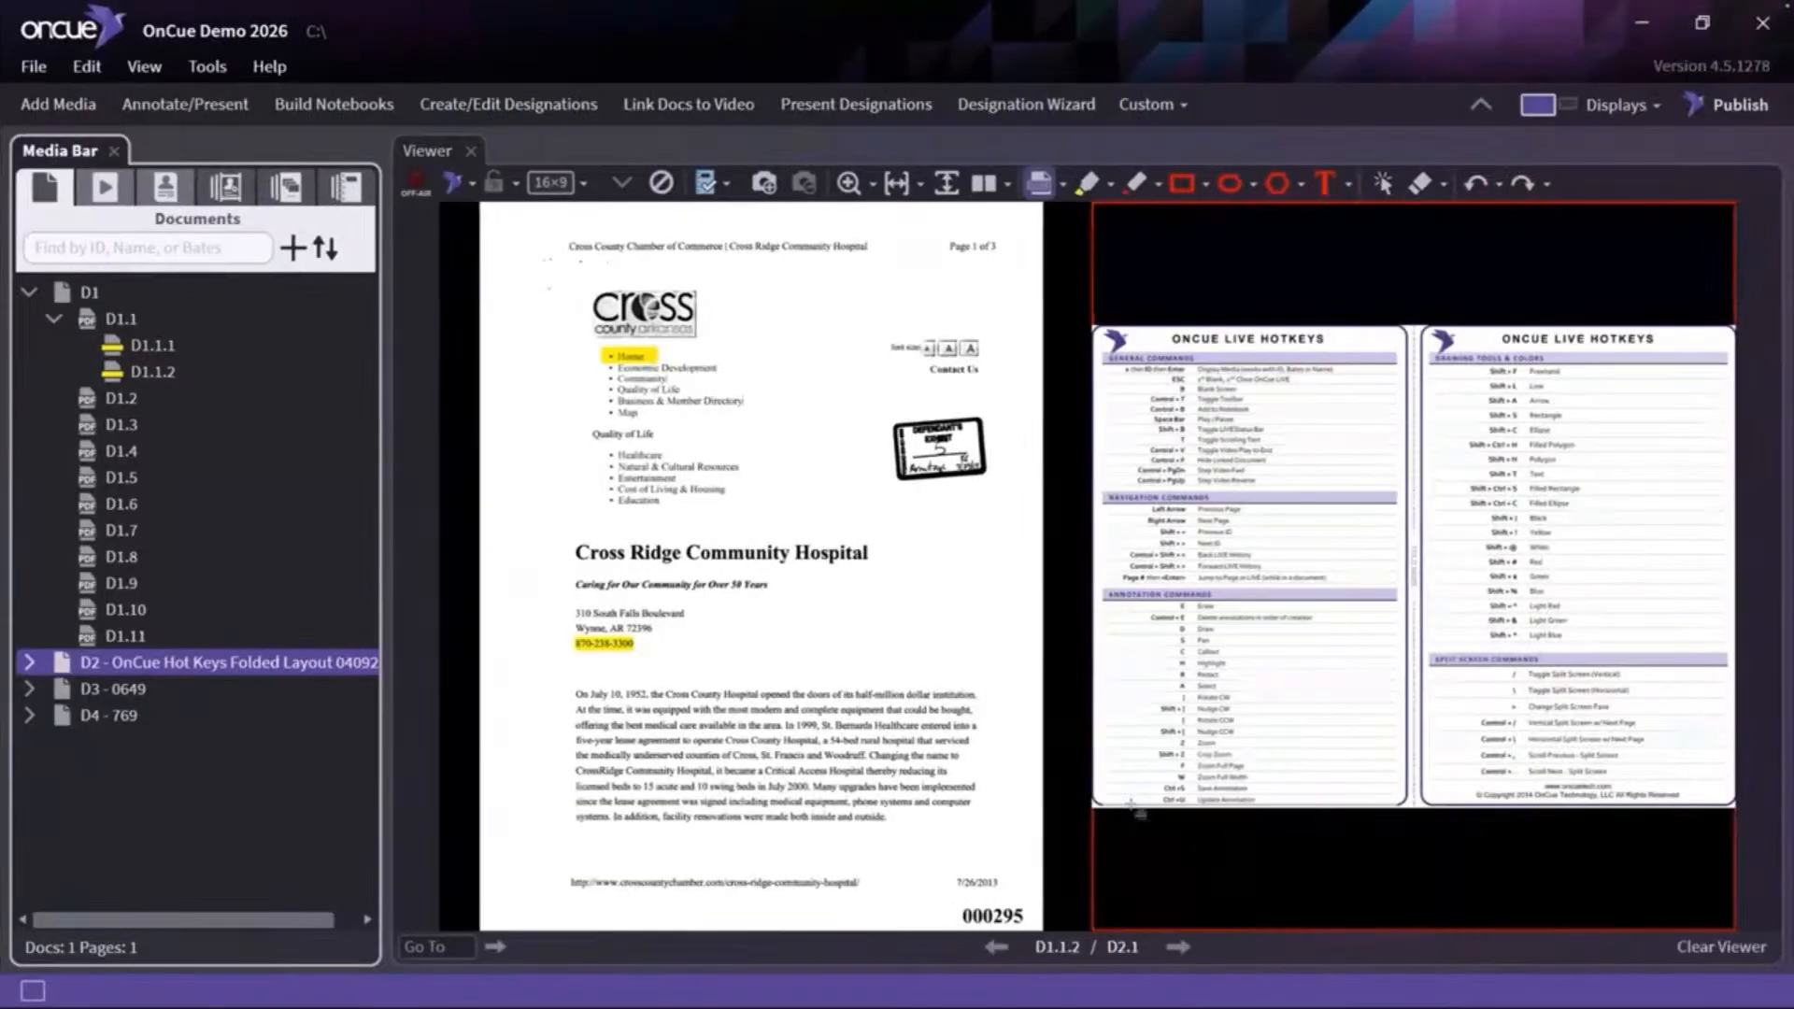
{"action": "left_click", "coordinate": [753, 194]}
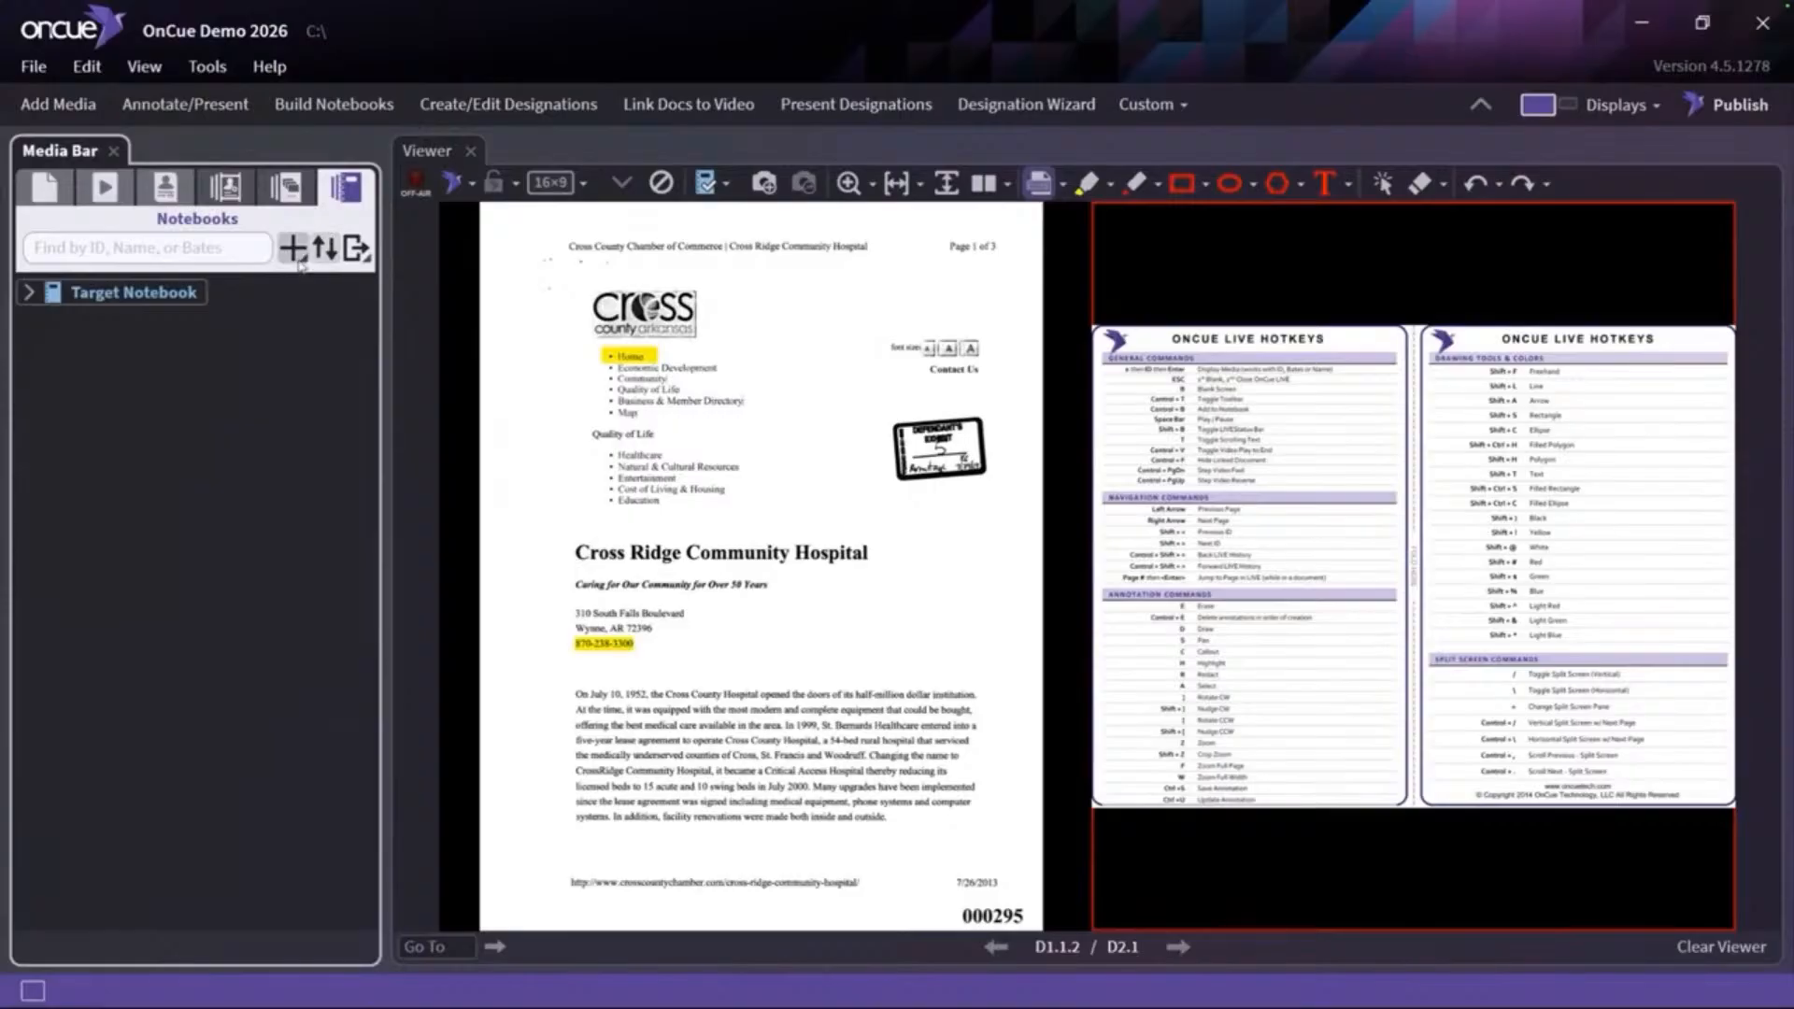
{"action": "left_click", "coordinate": [292, 248]}
{"action": "left_click", "coordinate": [347, 286]}
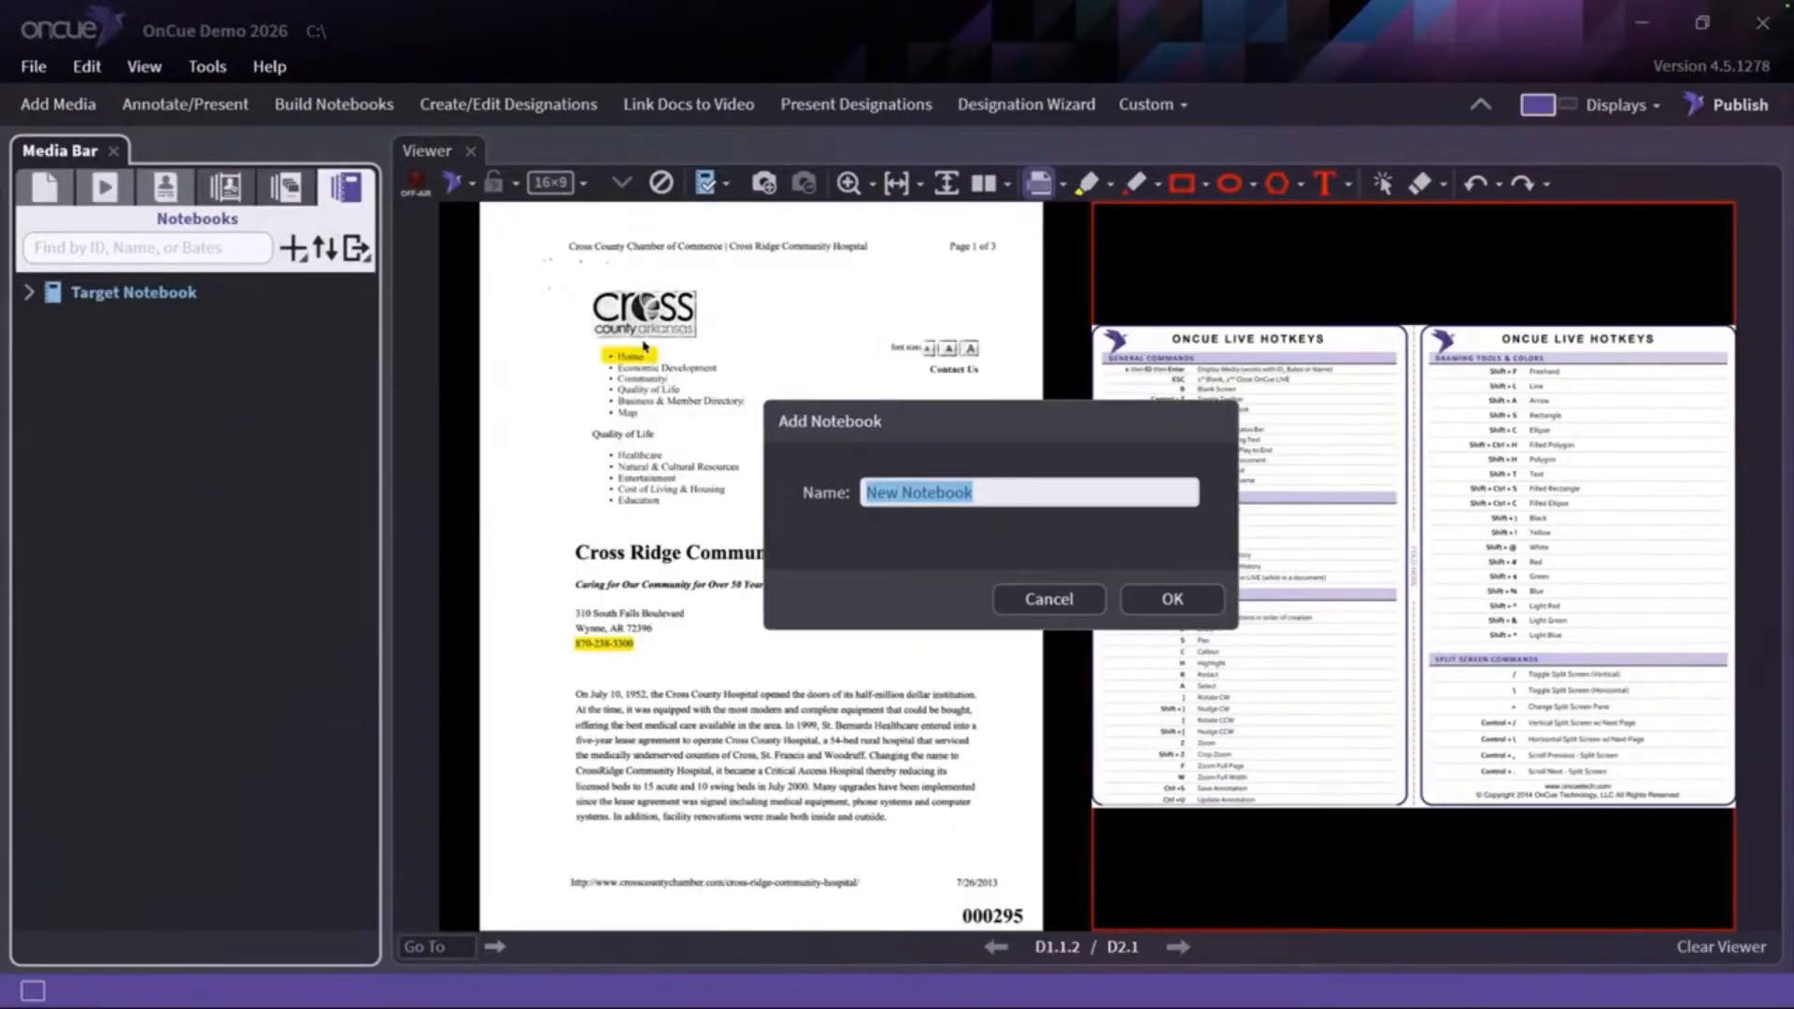
{"action": "type", "text": "Demo"}
{"action": "key", "text": "Return"}
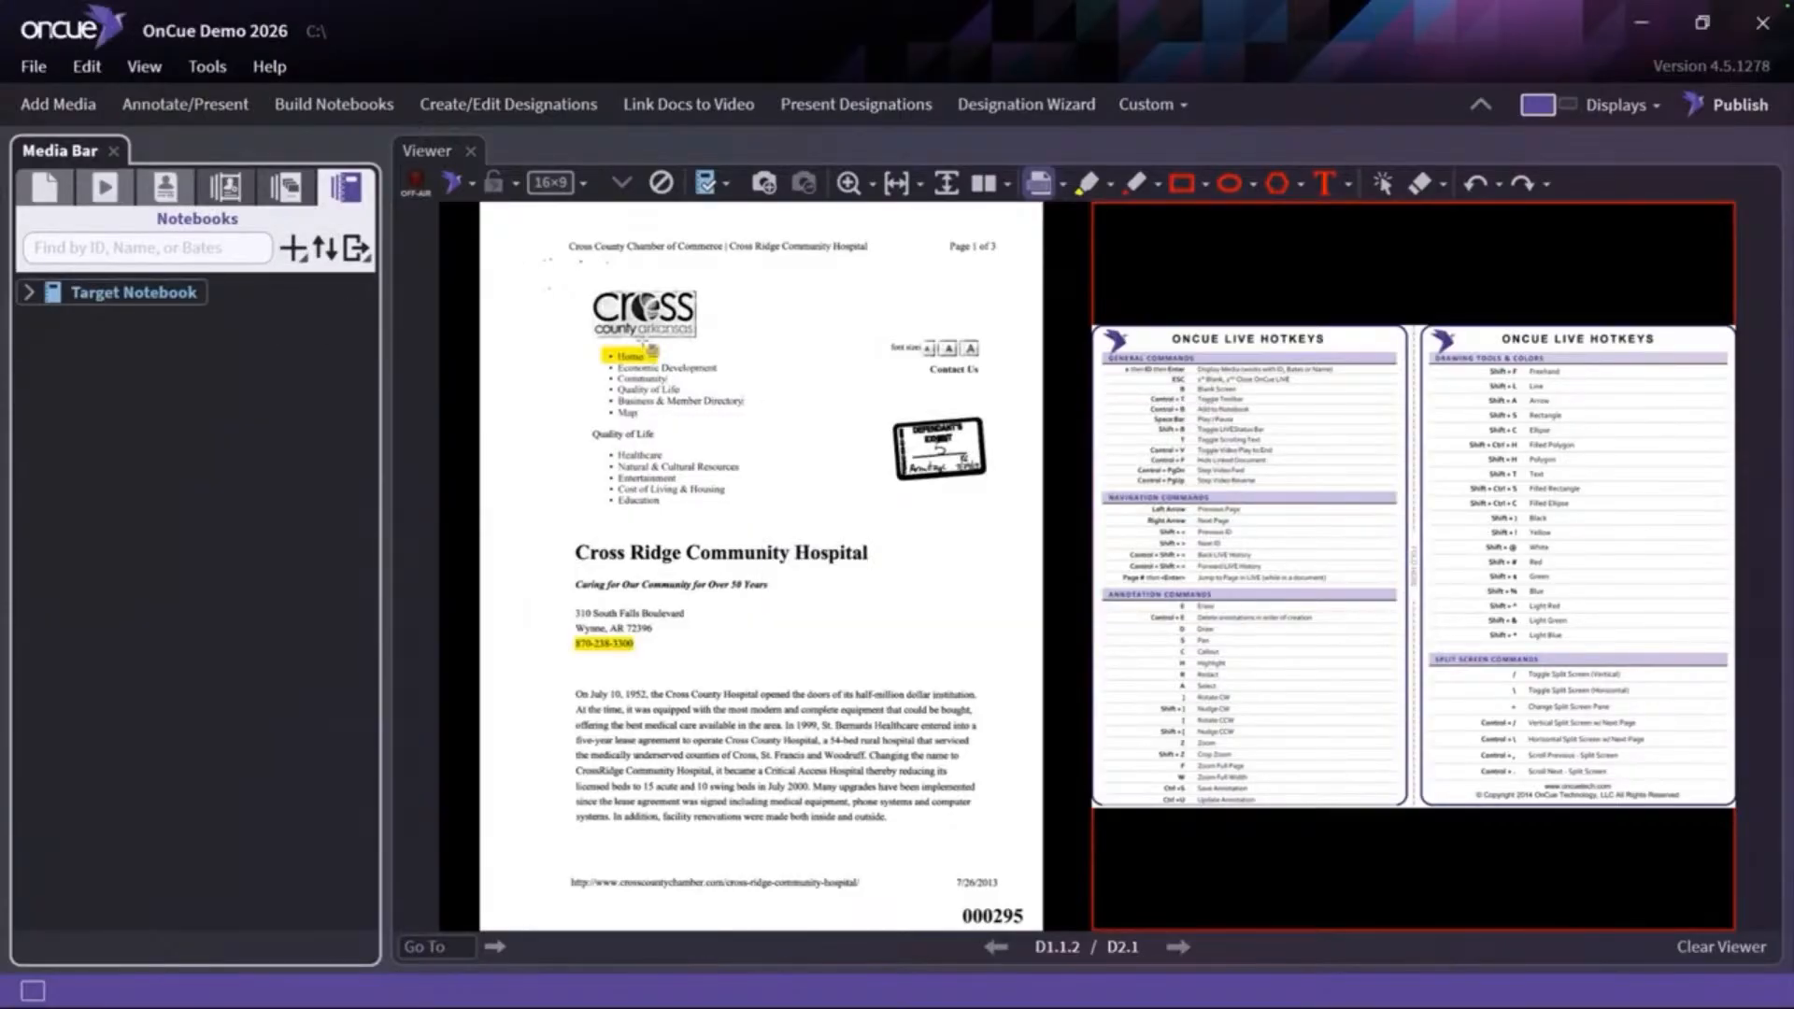
{"action": "left_click", "coordinate": [102, 321]}
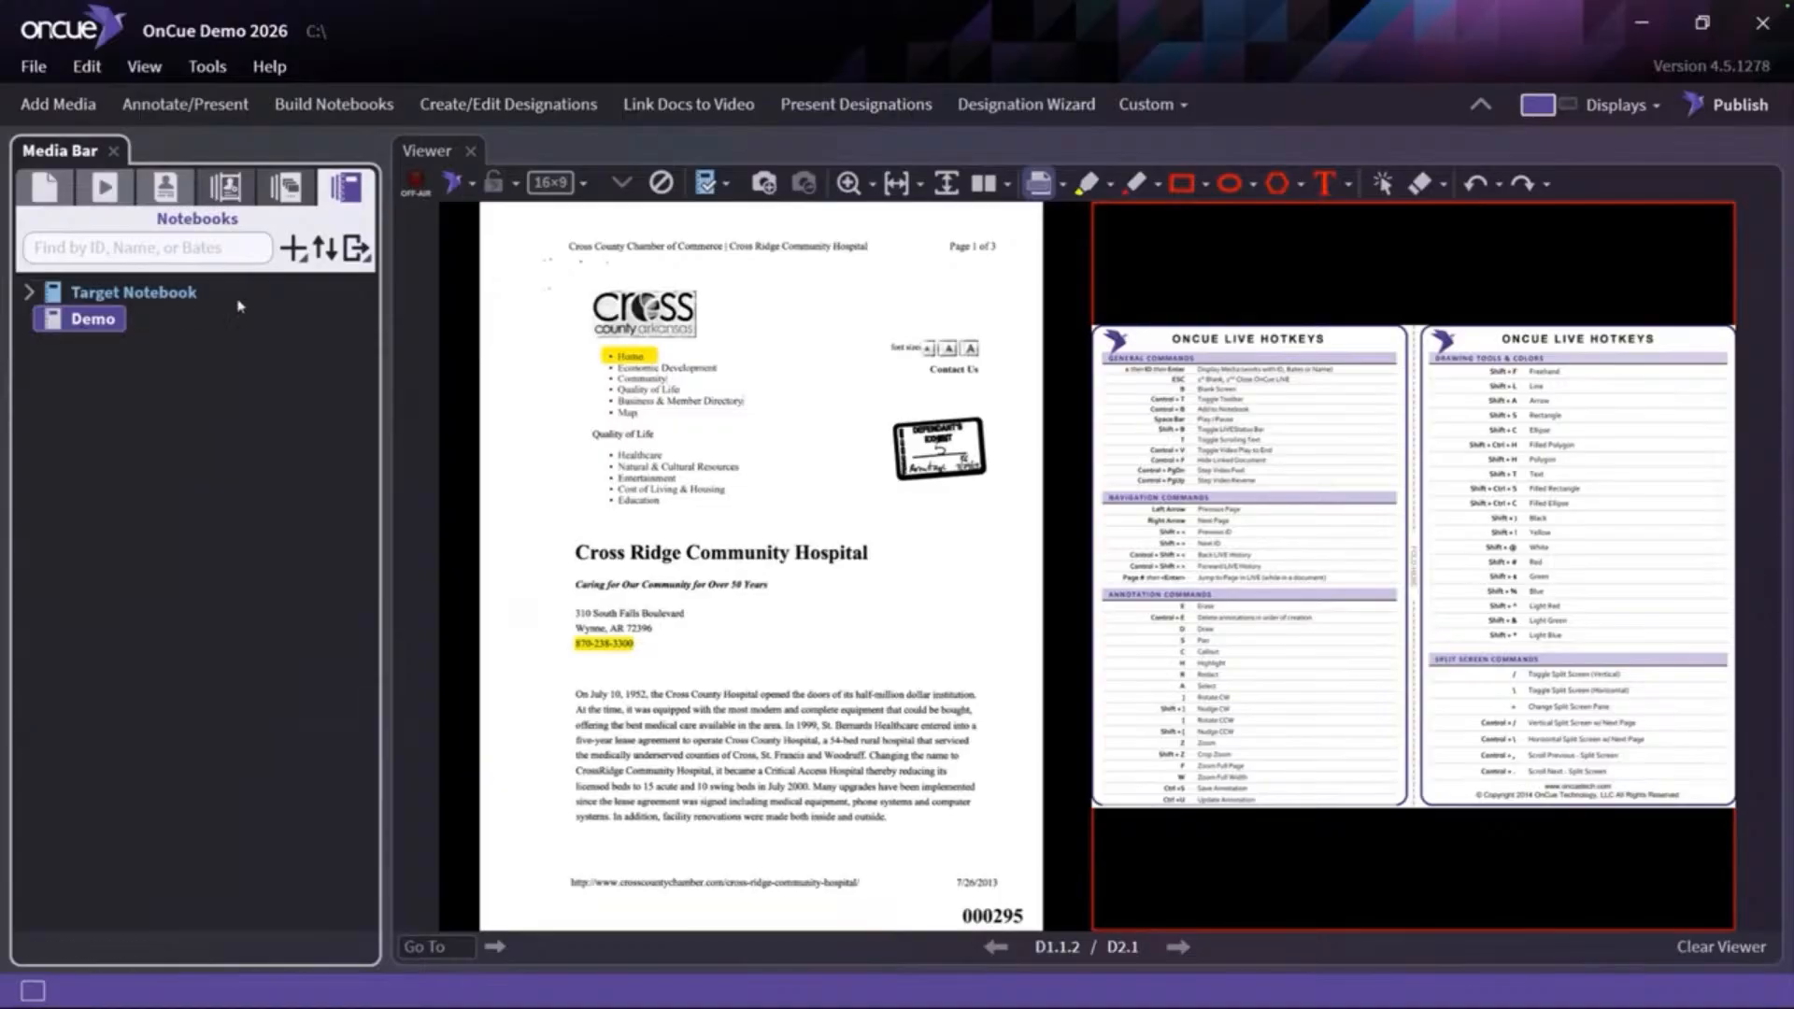
Open the notebooks in their own pane and add the D1.1.2 annotation to the Demo notebook
{"action": "left_click", "coordinate": [363, 254]}
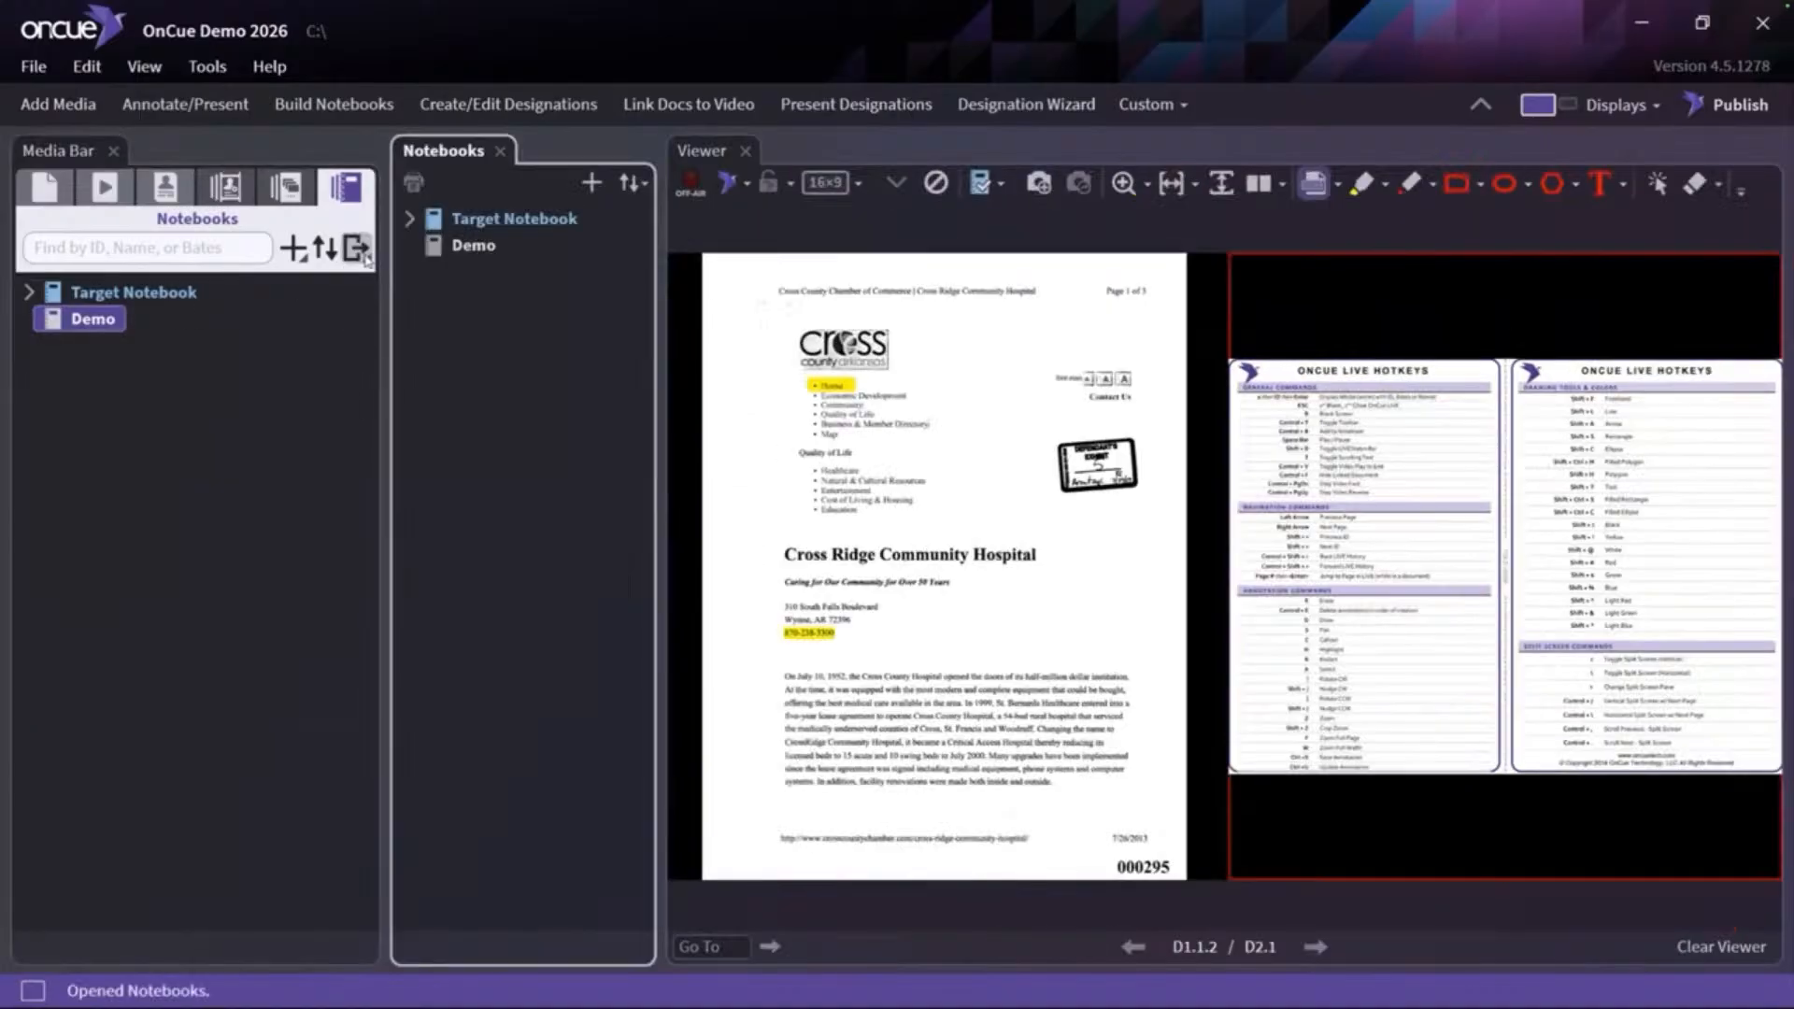
{"action": "left_click", "coordinate": [459, 247]}
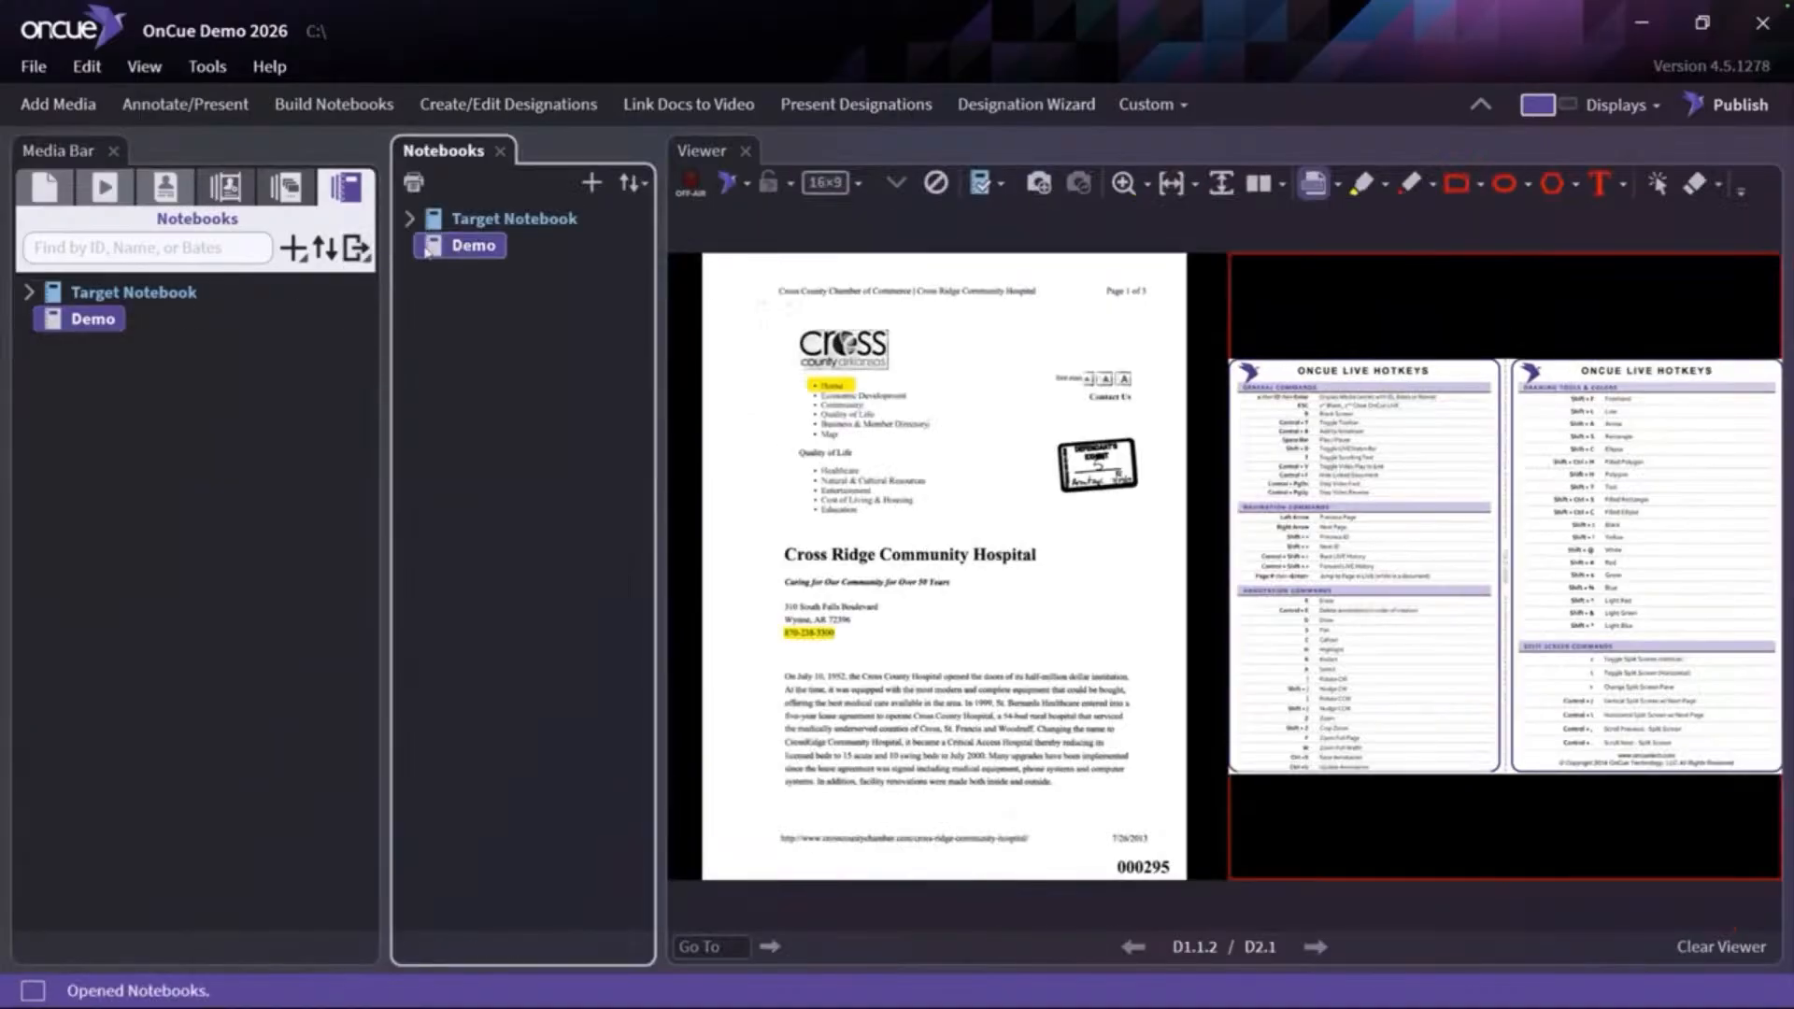
{"action": "left_click", "coordinate": [44, 189]}
{"action": "left_click", "coordinate": [124, 376]}
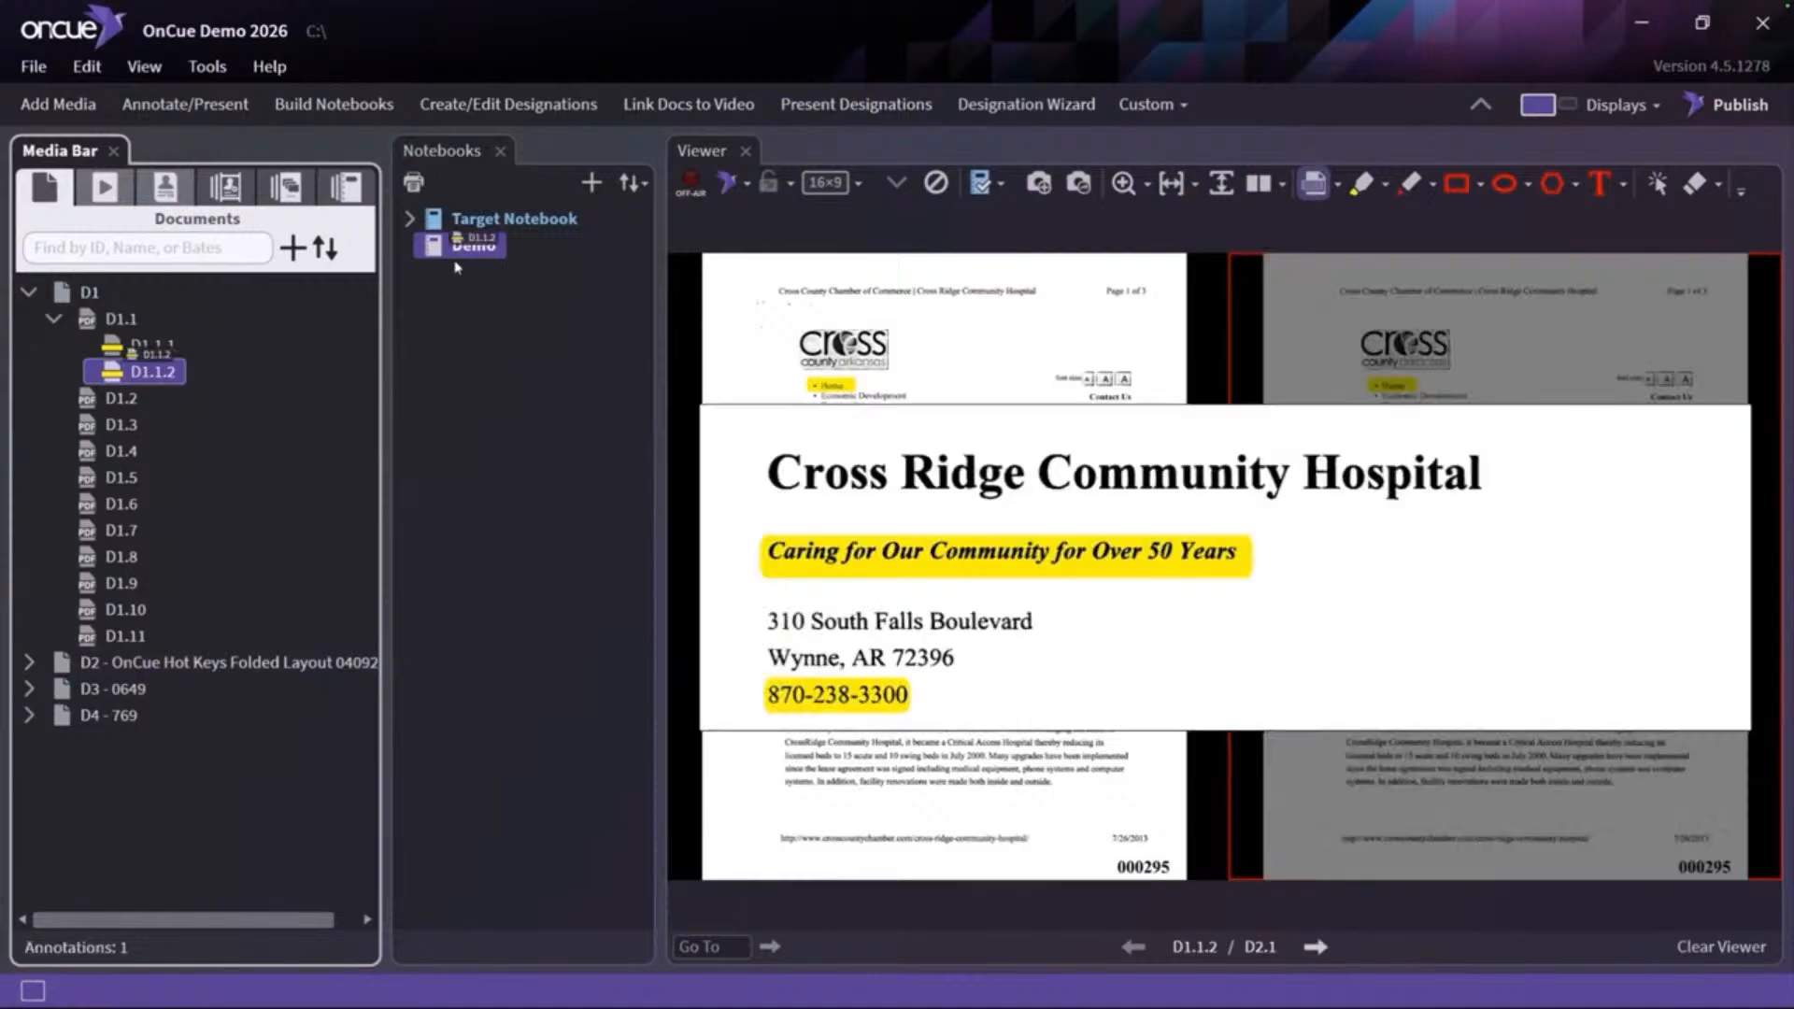
Add pages D1.5 and D3.2 and the D1.1.1 annotation to the Demo notebook
{"action": "left_click_drag", "start_coordinate": [83, 480], "coordinate": [472, 250]}
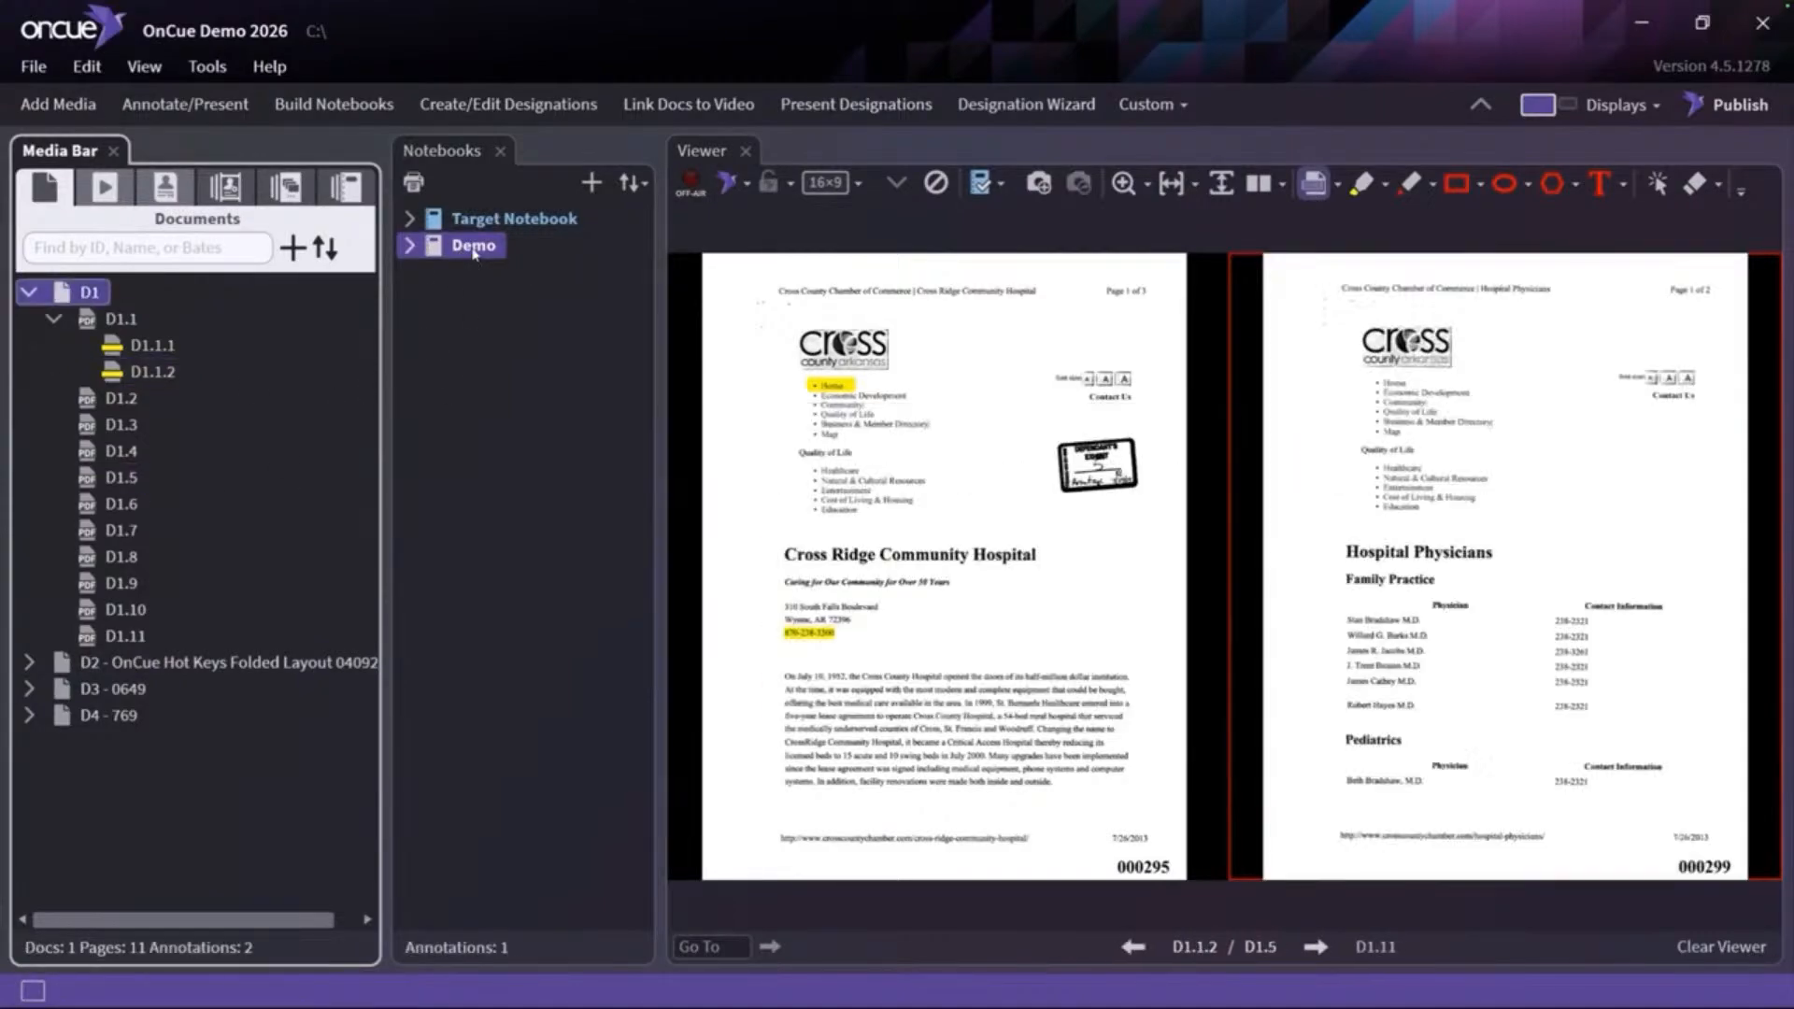
{"action": "left_click", "coordinate": [84, 486]}
{"action": "left_click_drag", "start_coordinate": [83, 483], "coordinate": [452, 256]}
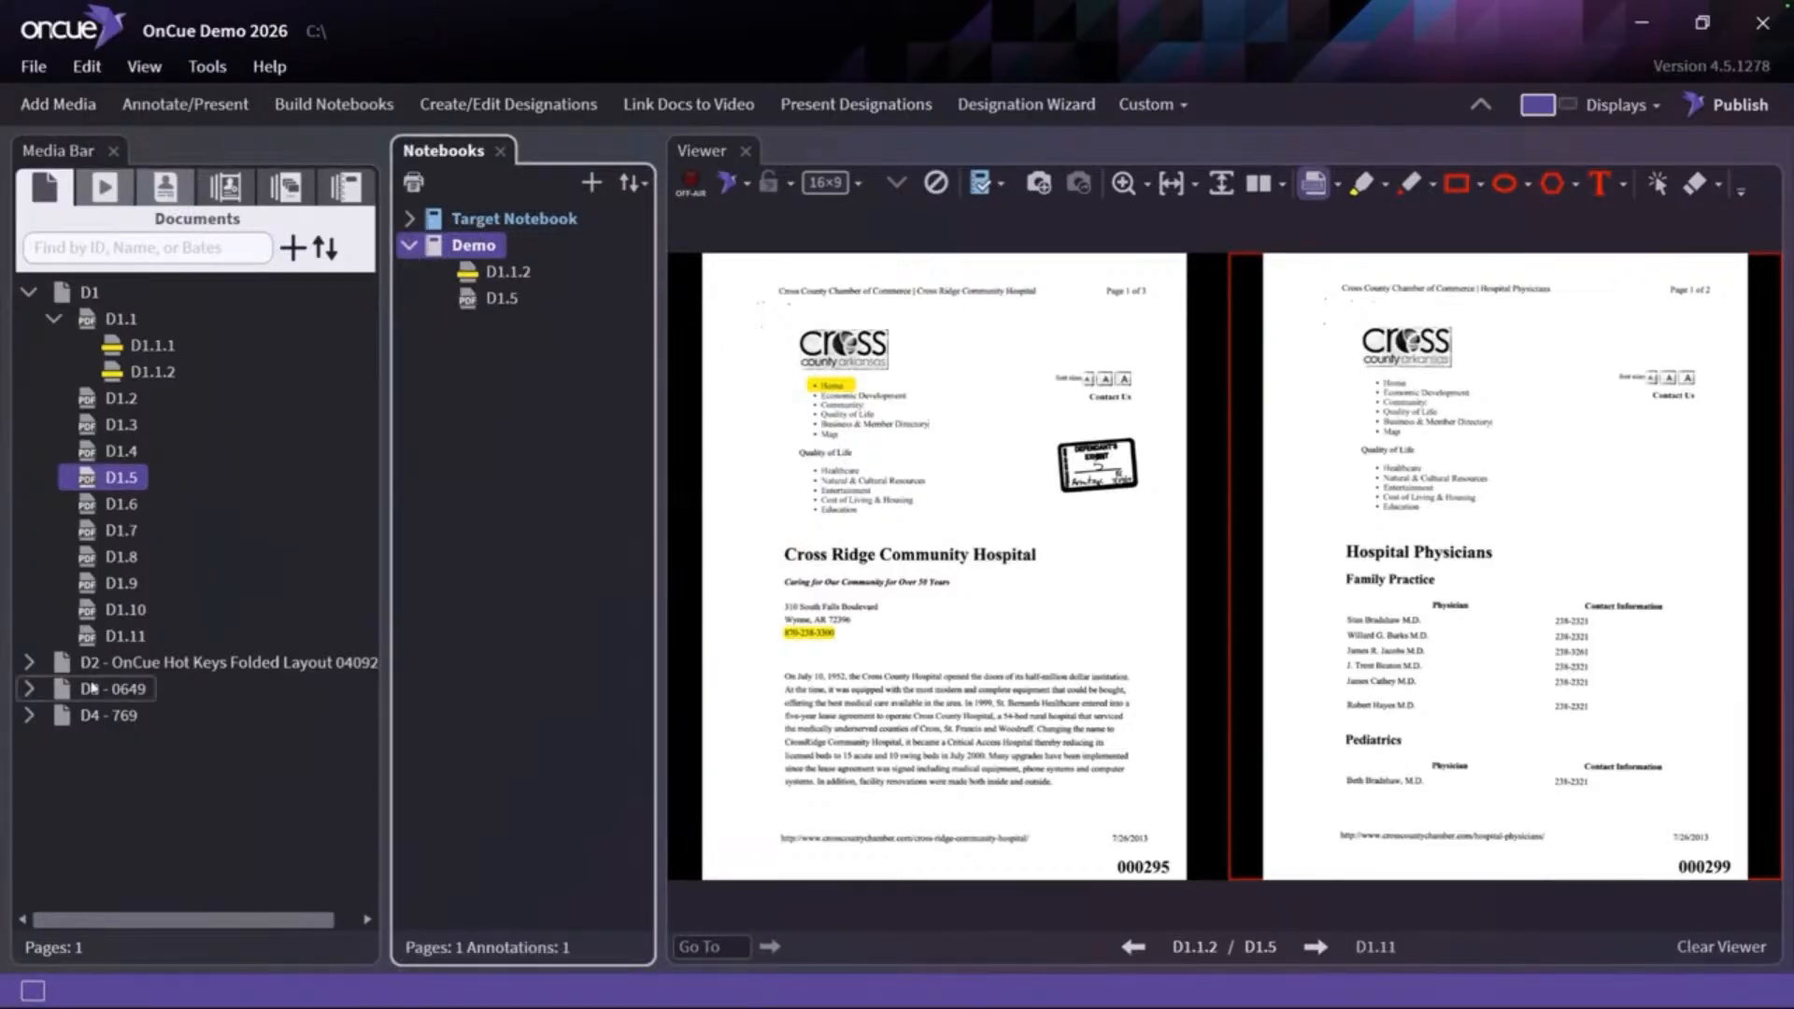
{"action": "double_click", "coordinate": [92, 689]}
{"action": "left_click_drag", "start_coordinate": [98, 741], "coordinate": [493, 328]}
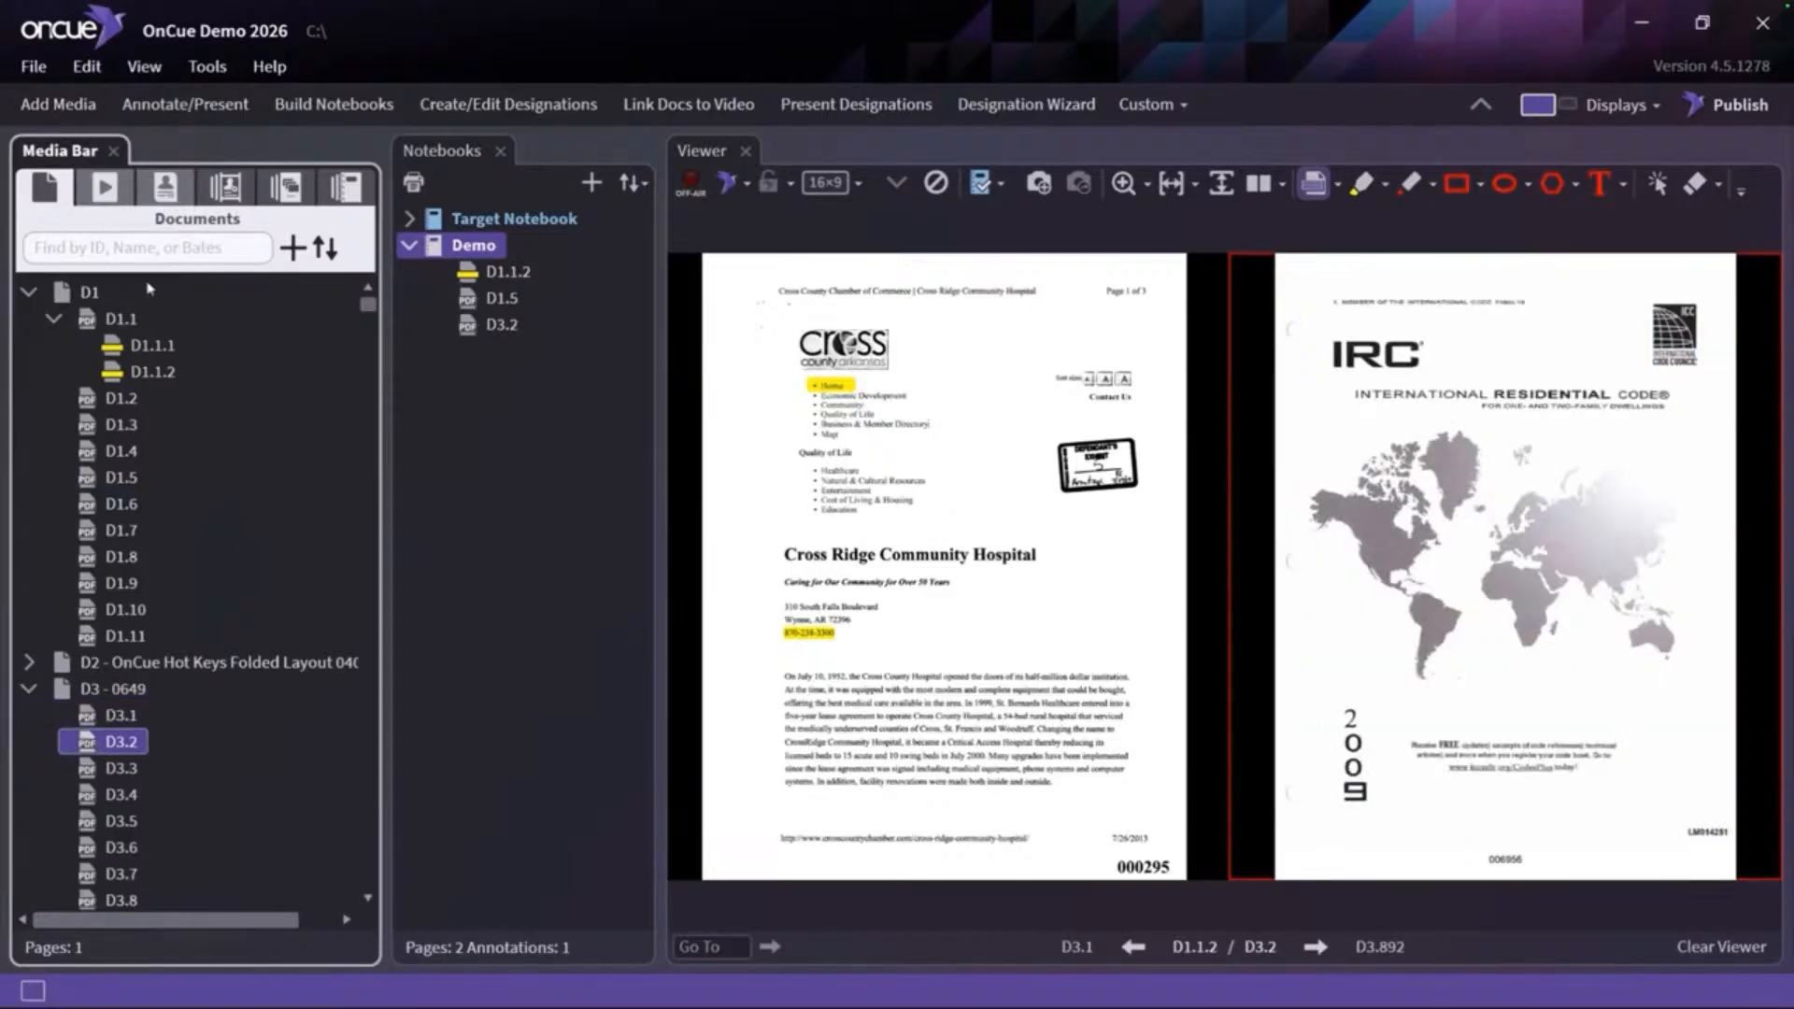
{"action": "left_click_drag", "start_coordinate": [147, 355], "coordinate": [497, 370]}
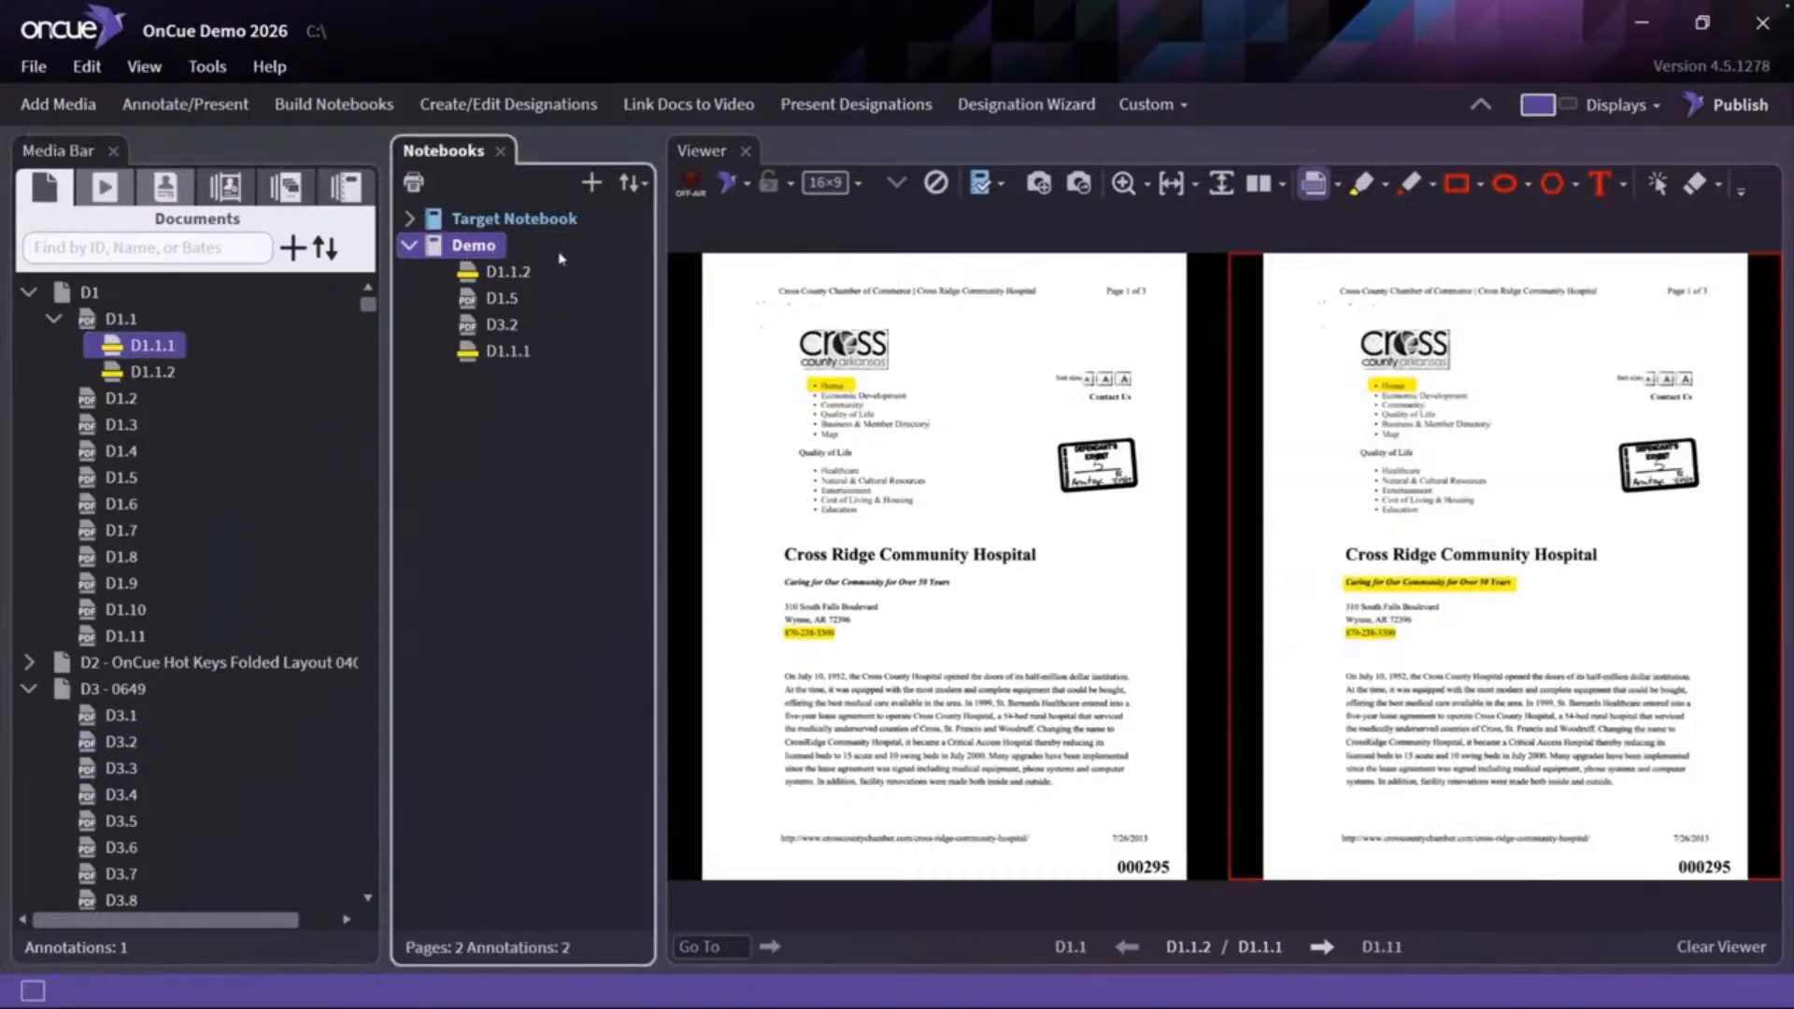
Clear the viewer and display the Demo notebook's items one after another, finishing on the D1.1.2 annotation
{"action": "key", "text": "Escape"}
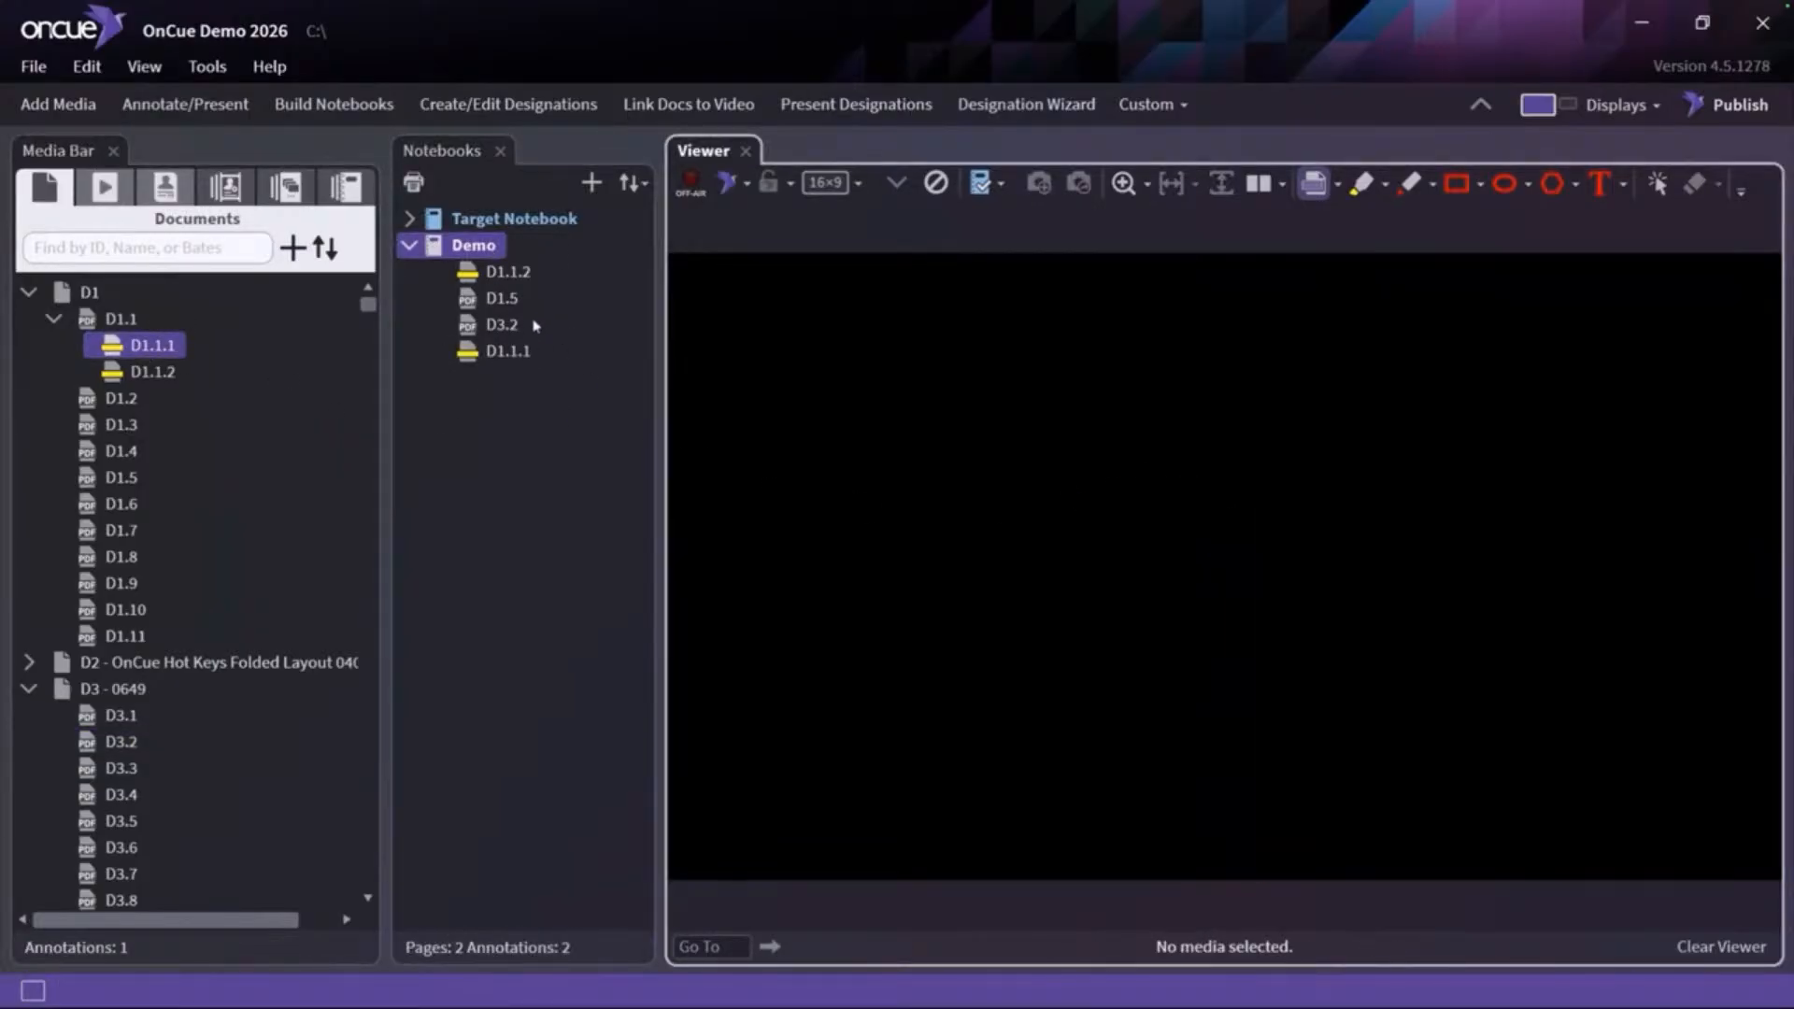
{"action": "left_click", "coordinate": [526, 275]}
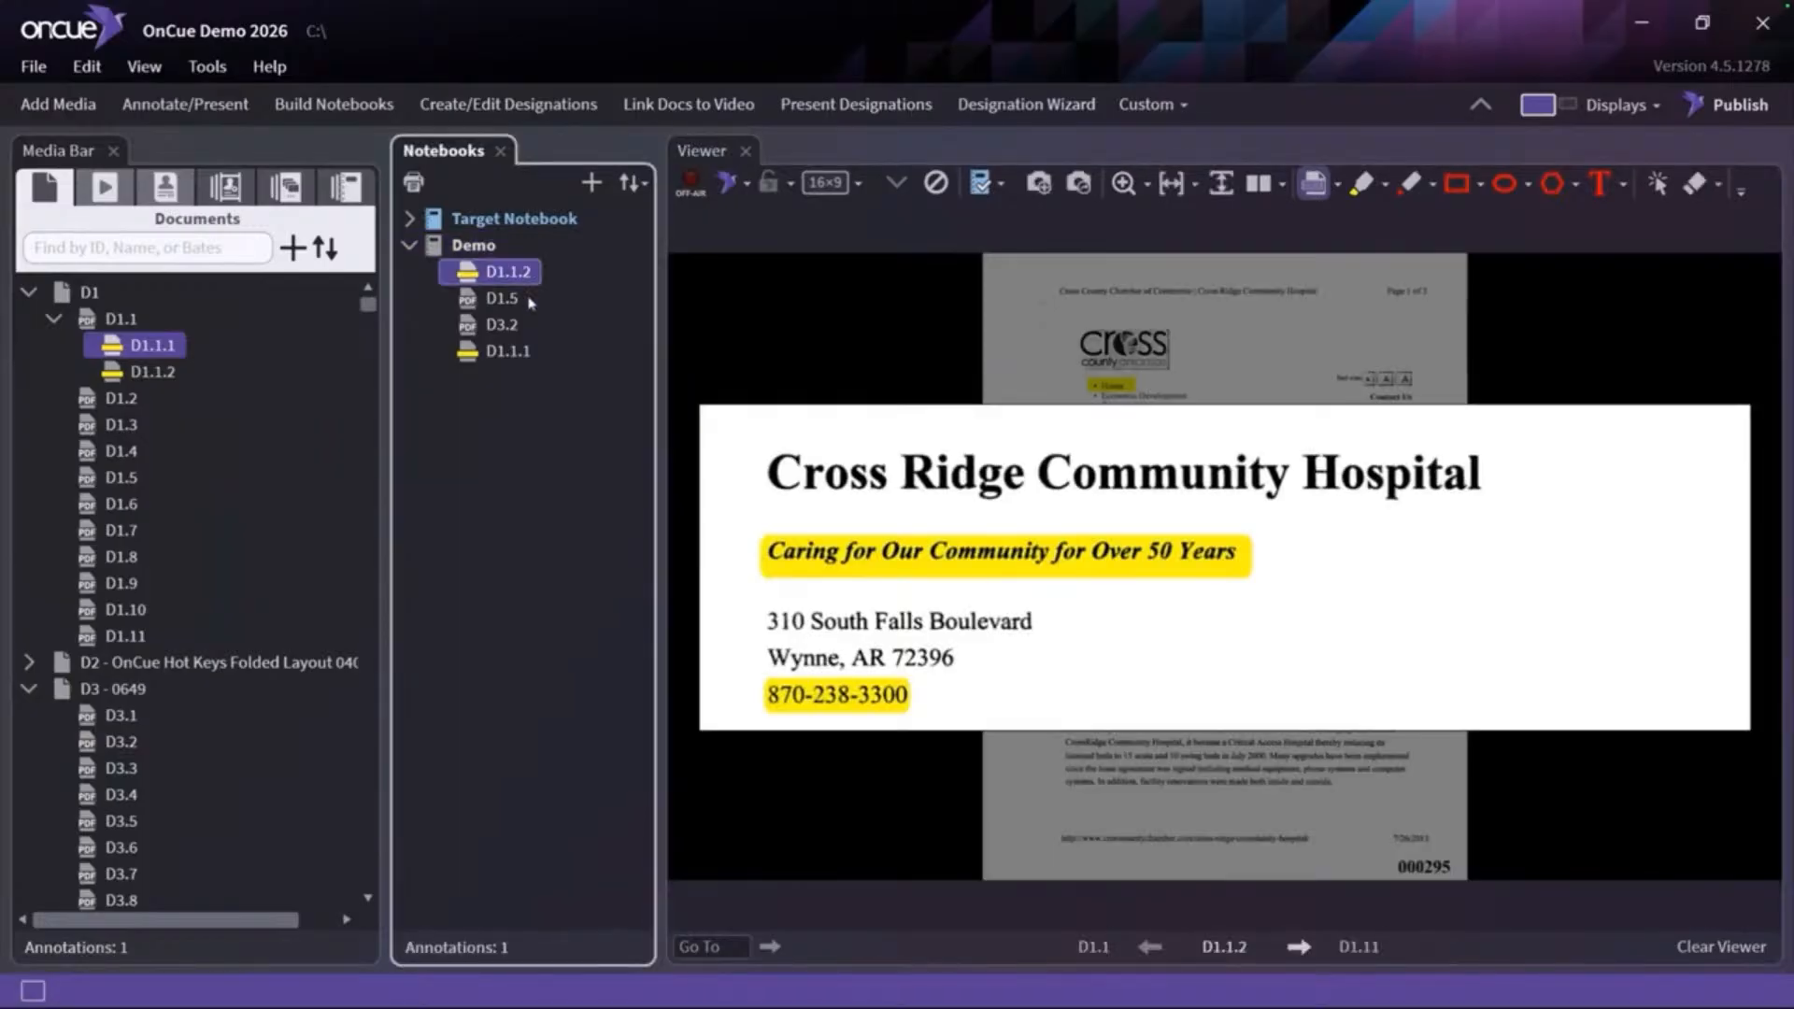
{"action": "left_click", "coordinate": [505, 299]}
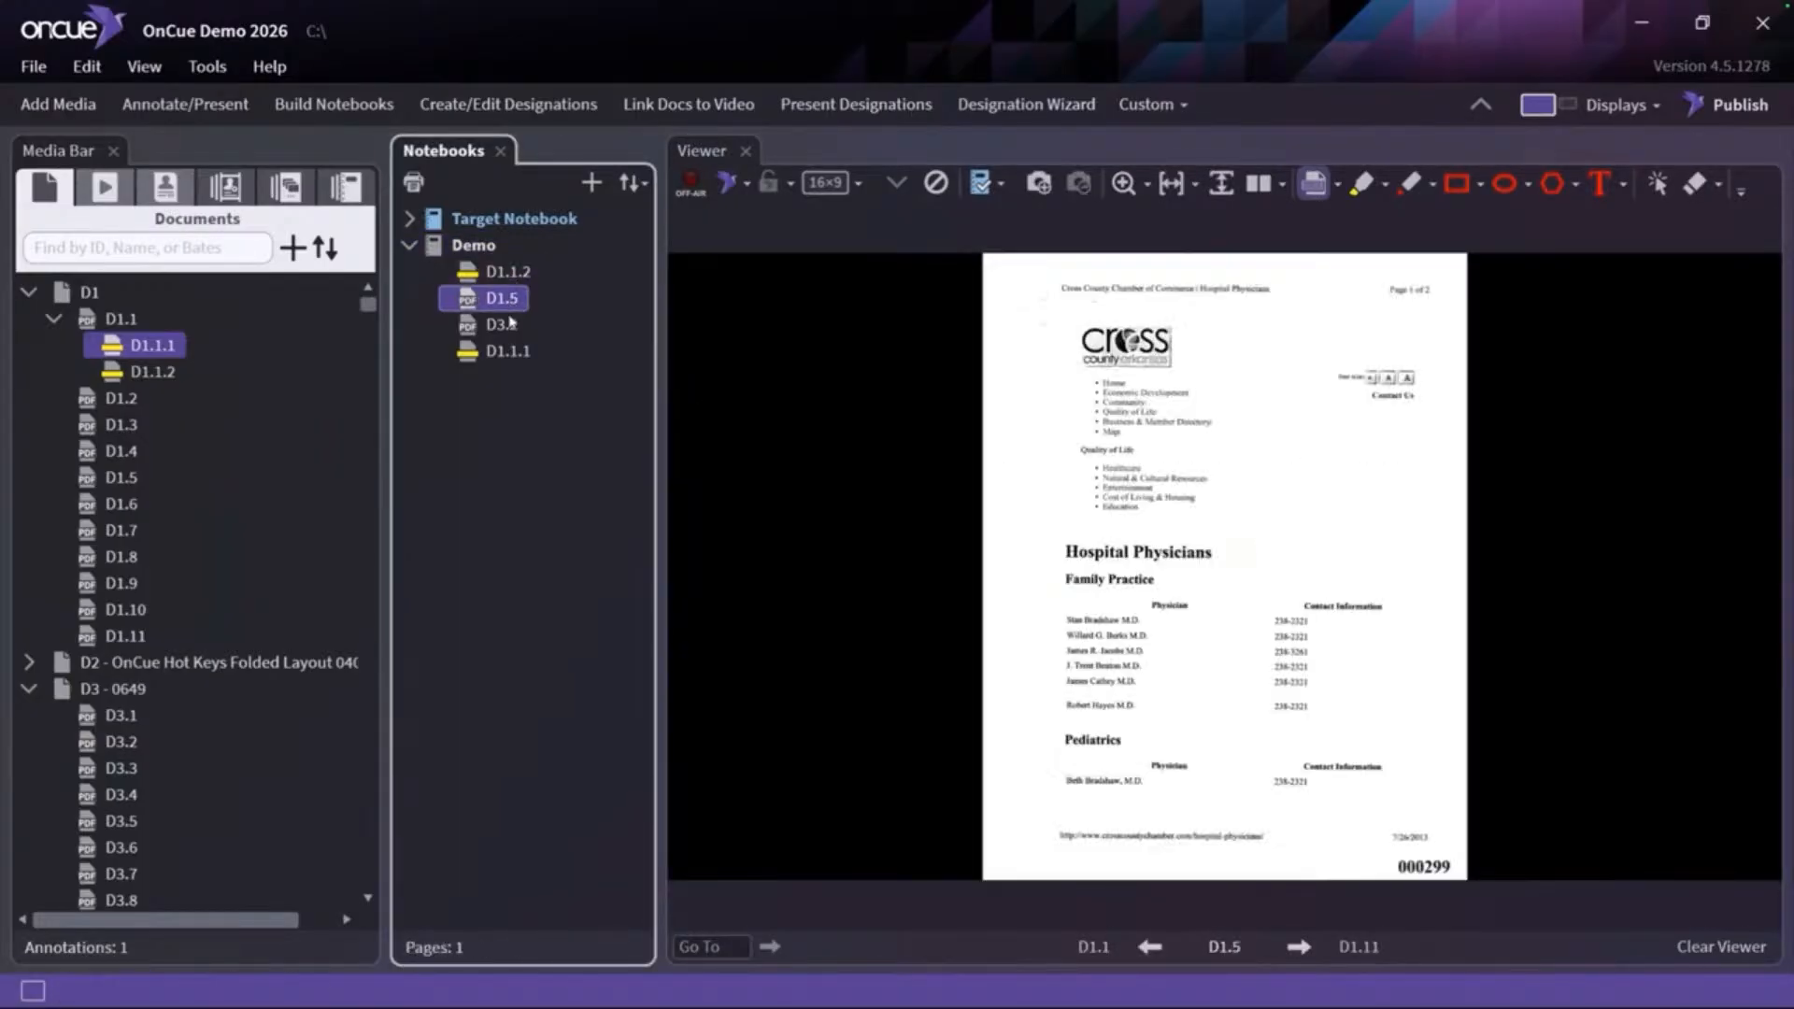
{"action": "left_click", "coordinate": [511, 325]}
{"action": "left_click", "coordinate": [520, 351]}
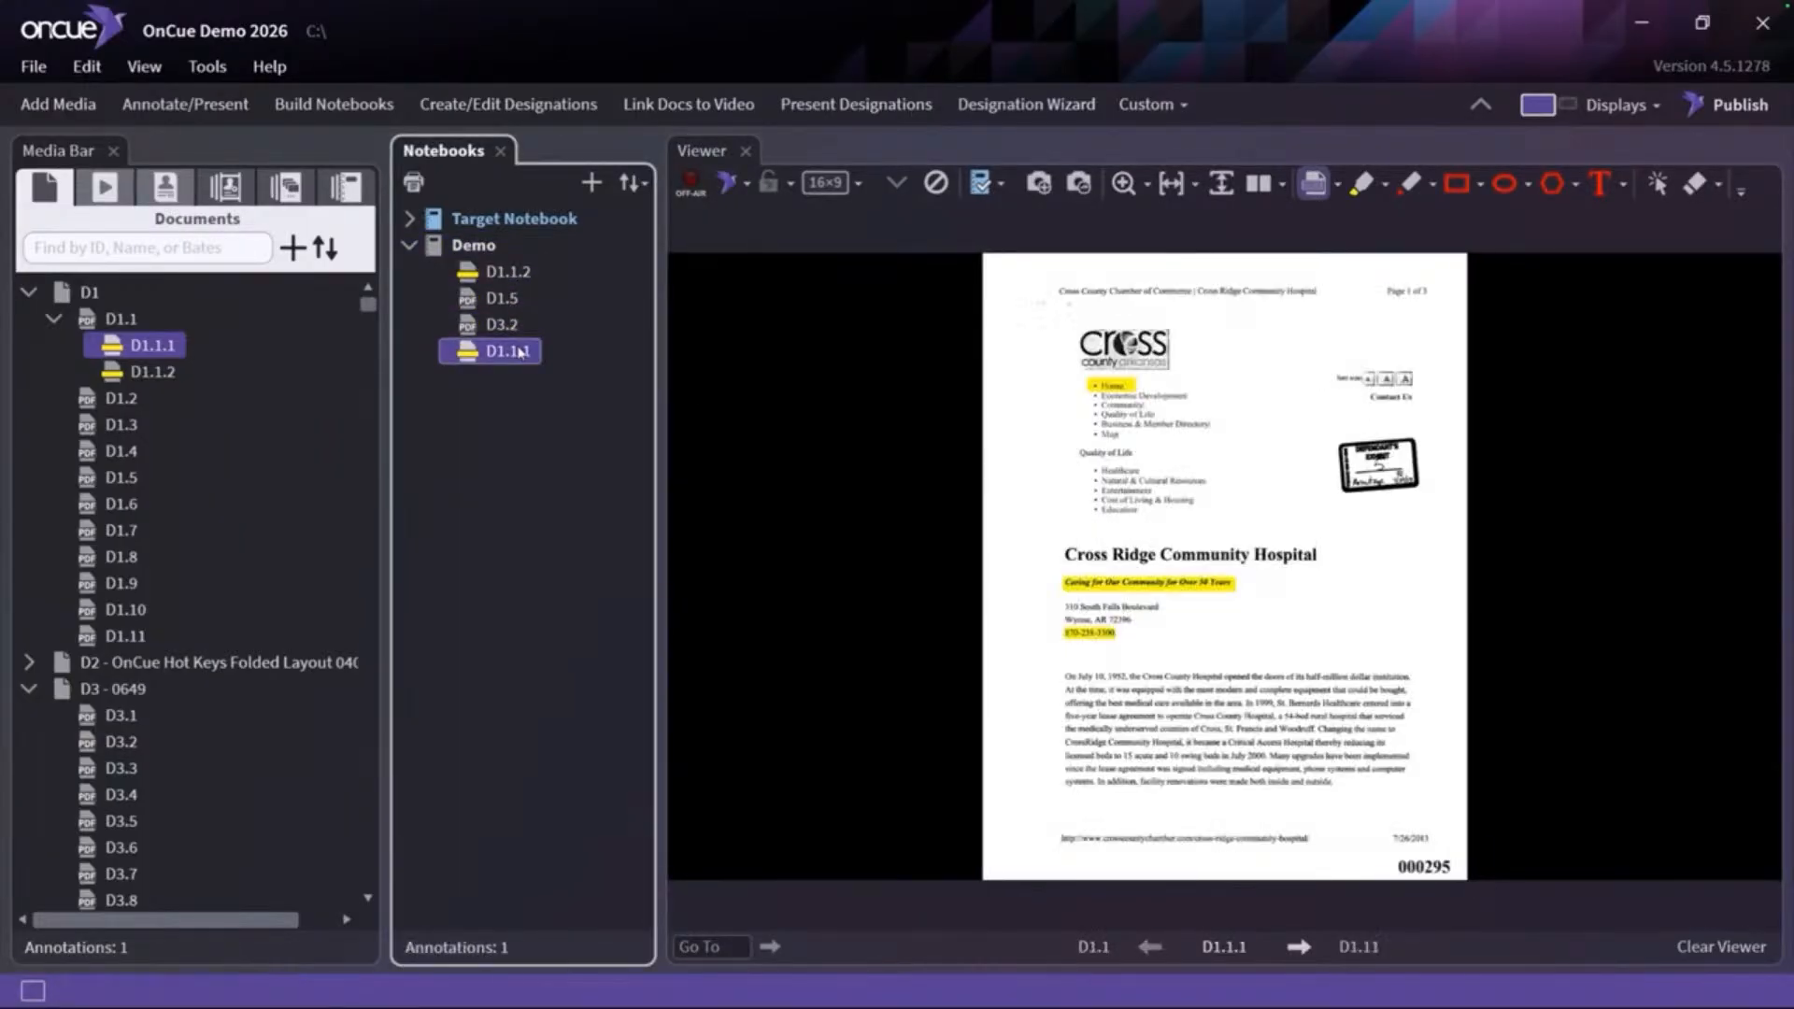
{"action": "left_click", "coordinate": [517, 298]}
{"action": "left_click", "coordinate": [519, 273]}
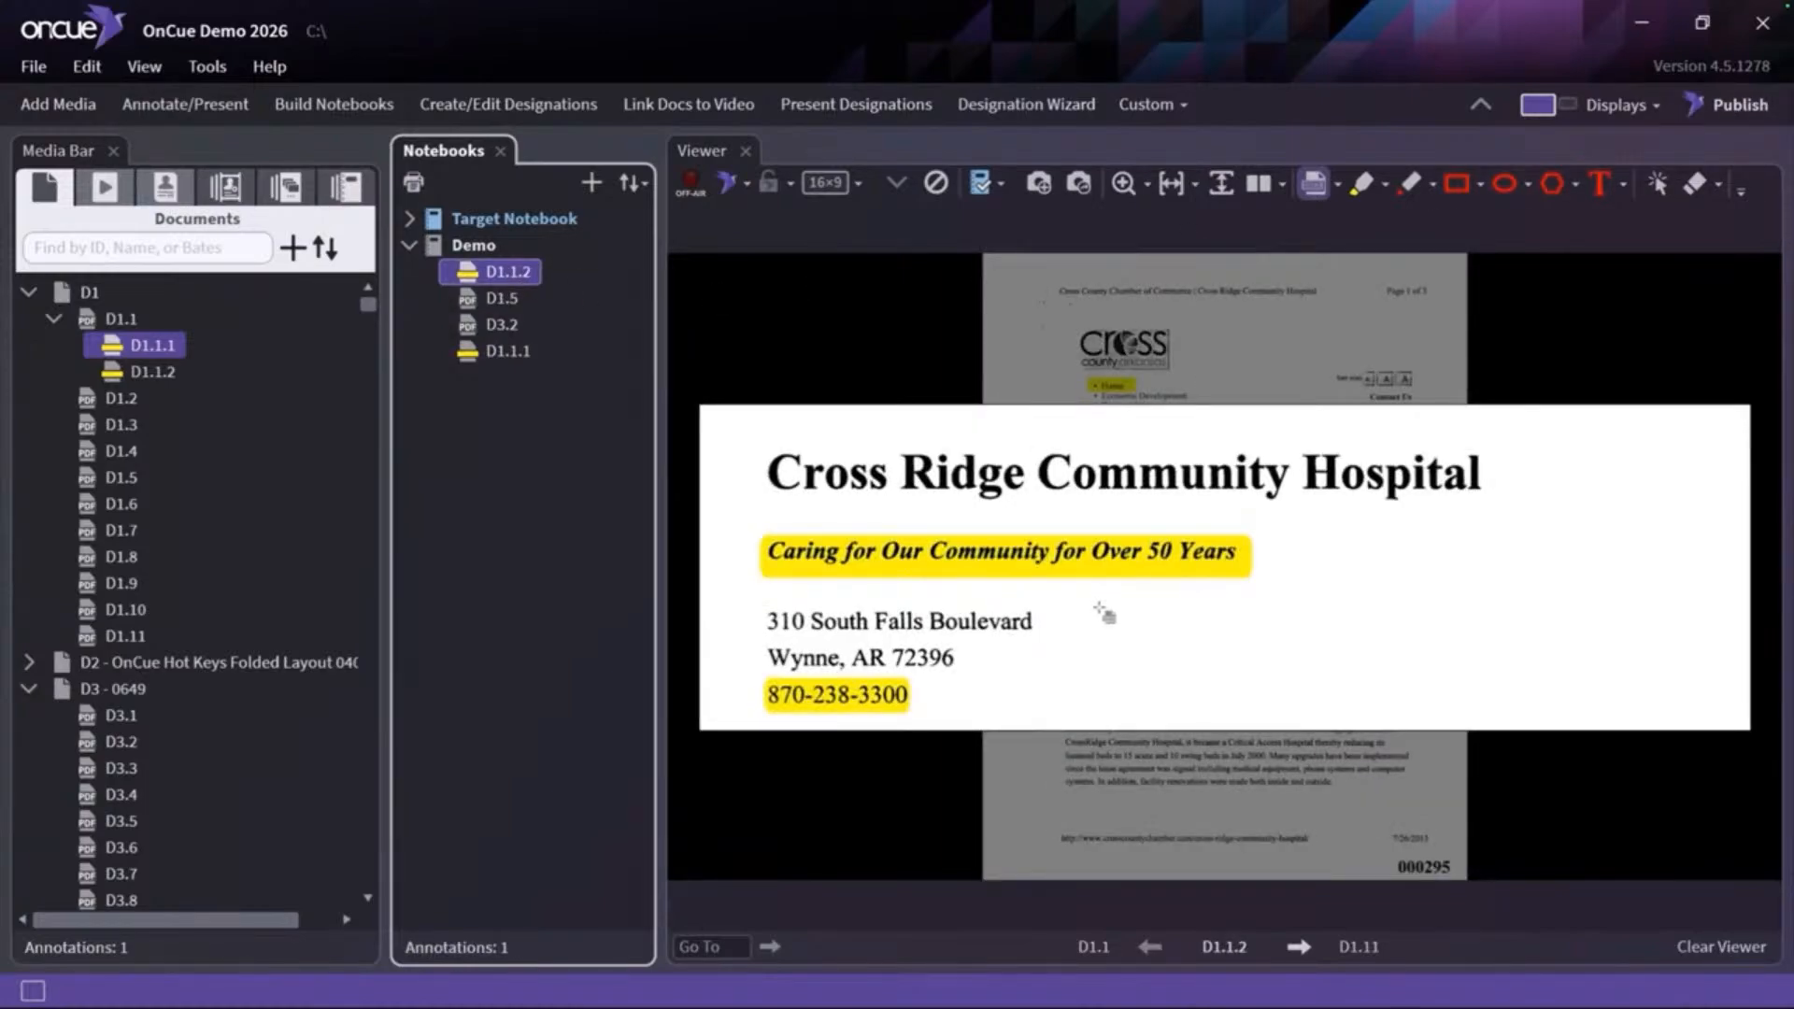
Set the Demo notebook's icon color to purple
{"action": "left_click", "coordinate": [474, 246]}
{"action": "right_click", "coordinate": [490, 256]}
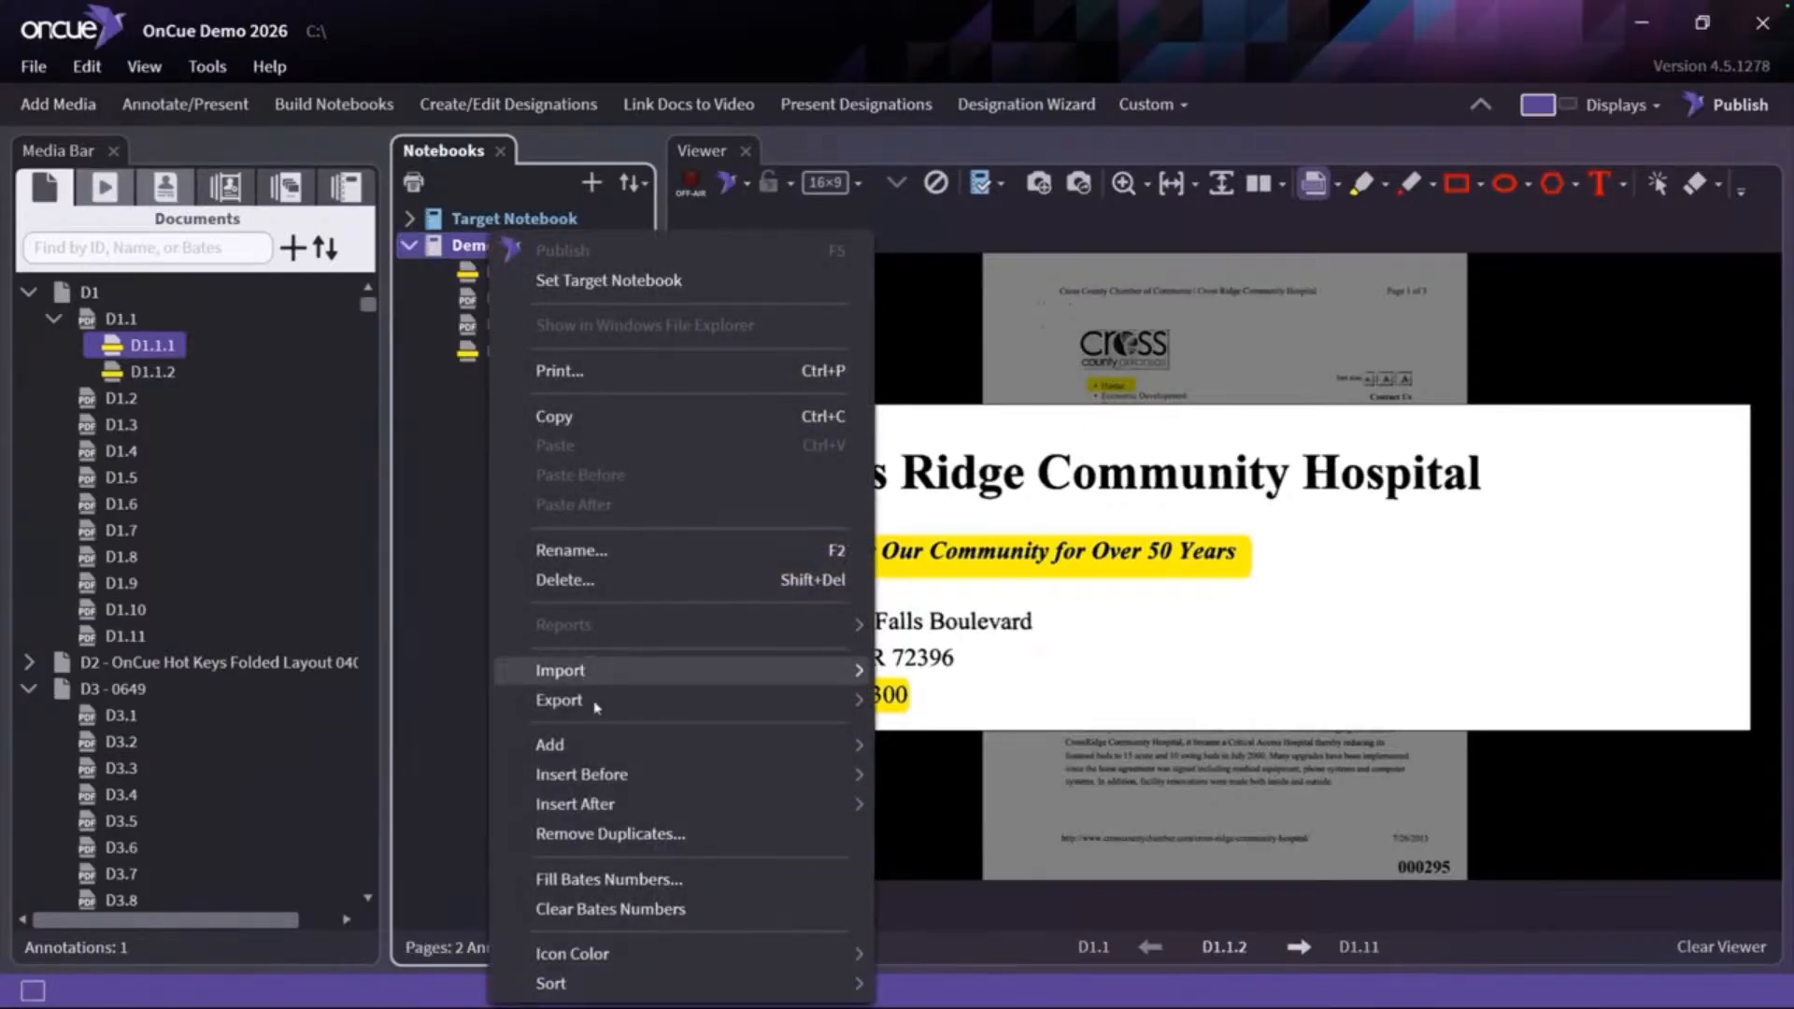
{"action": "mouse_move", "coordinate": [598, 707]}
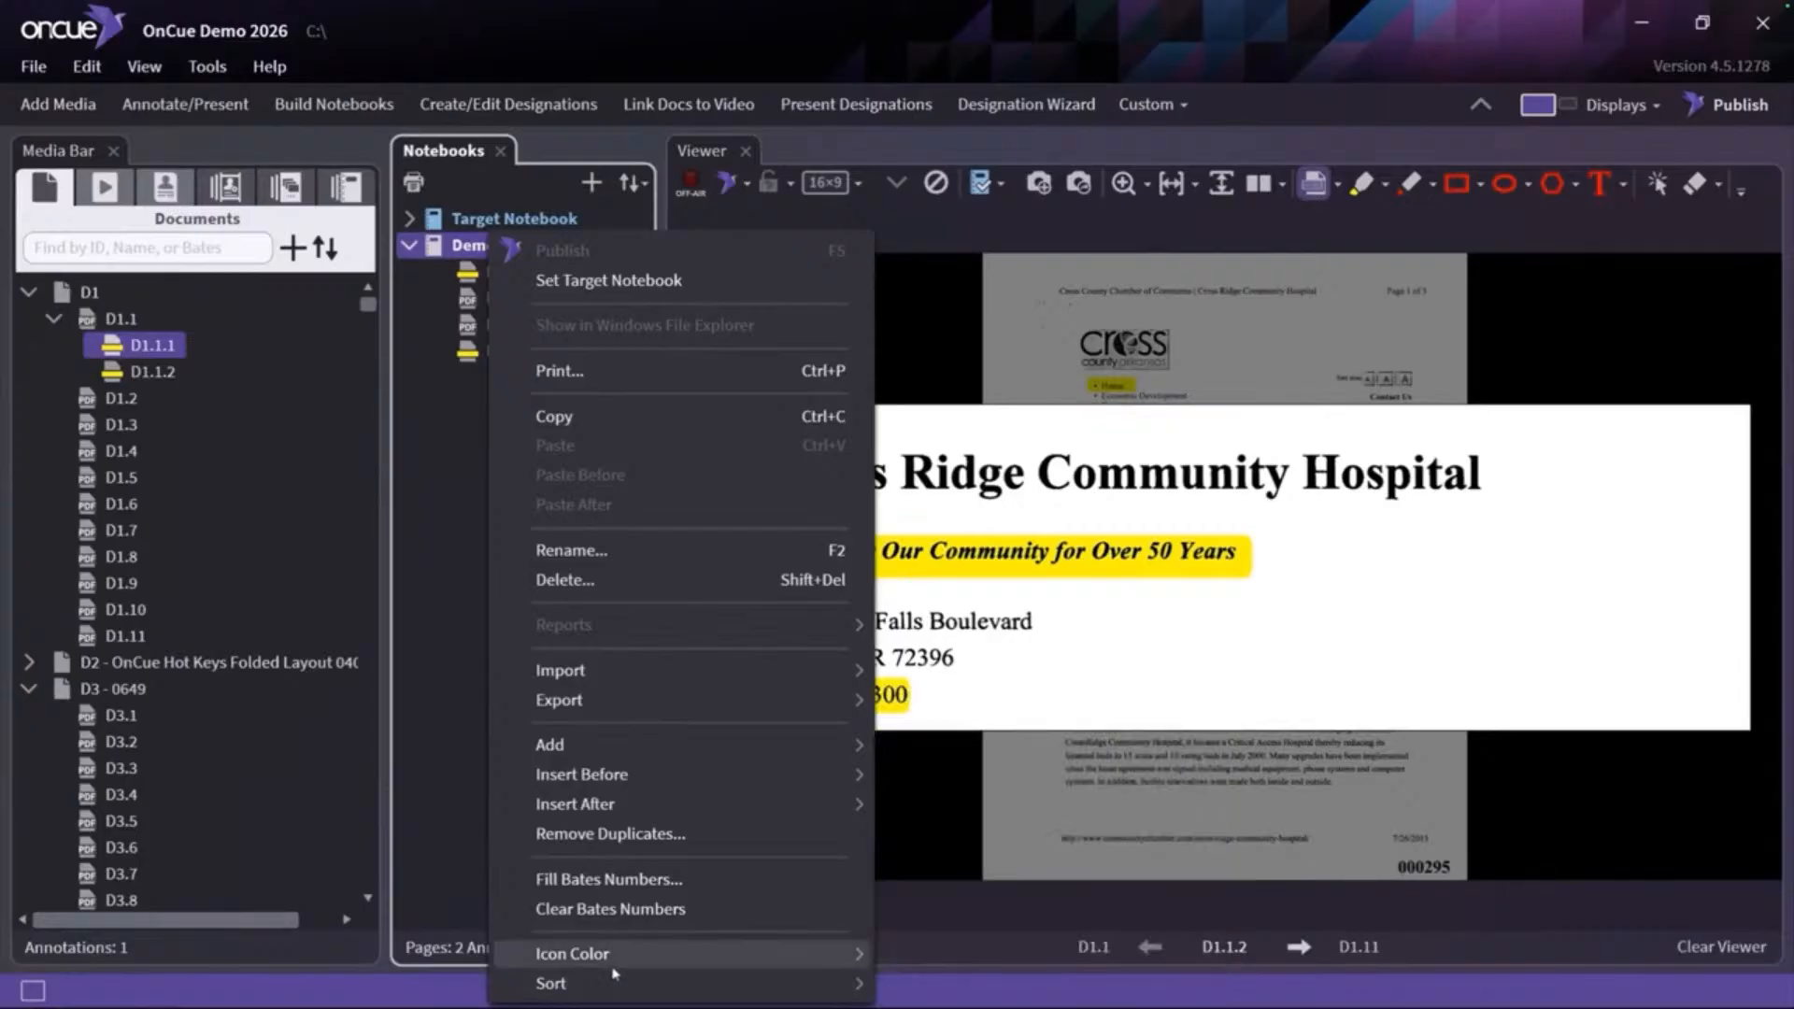
{"action": "mouse_move", "coordinate": [618, 965]}
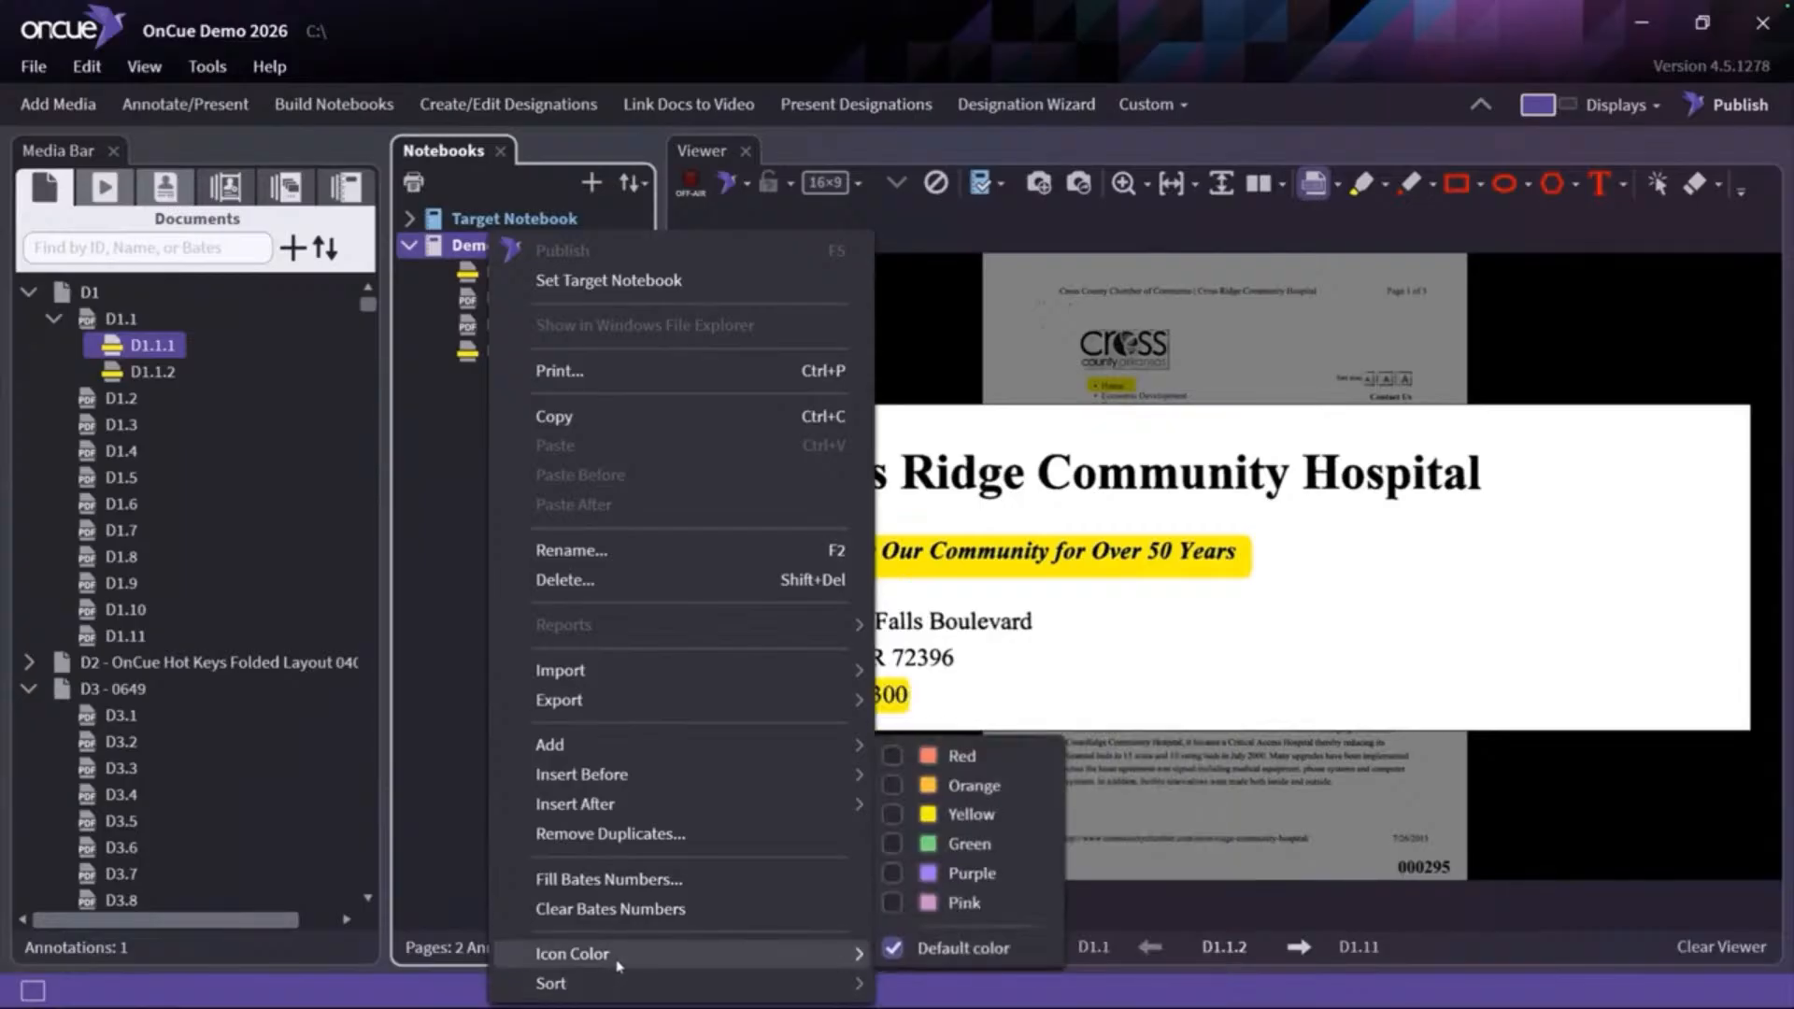
{"action": "left_click", "coordinate": [981, 878]}
{"action": "left_click", "coordinate": [572, 455]}
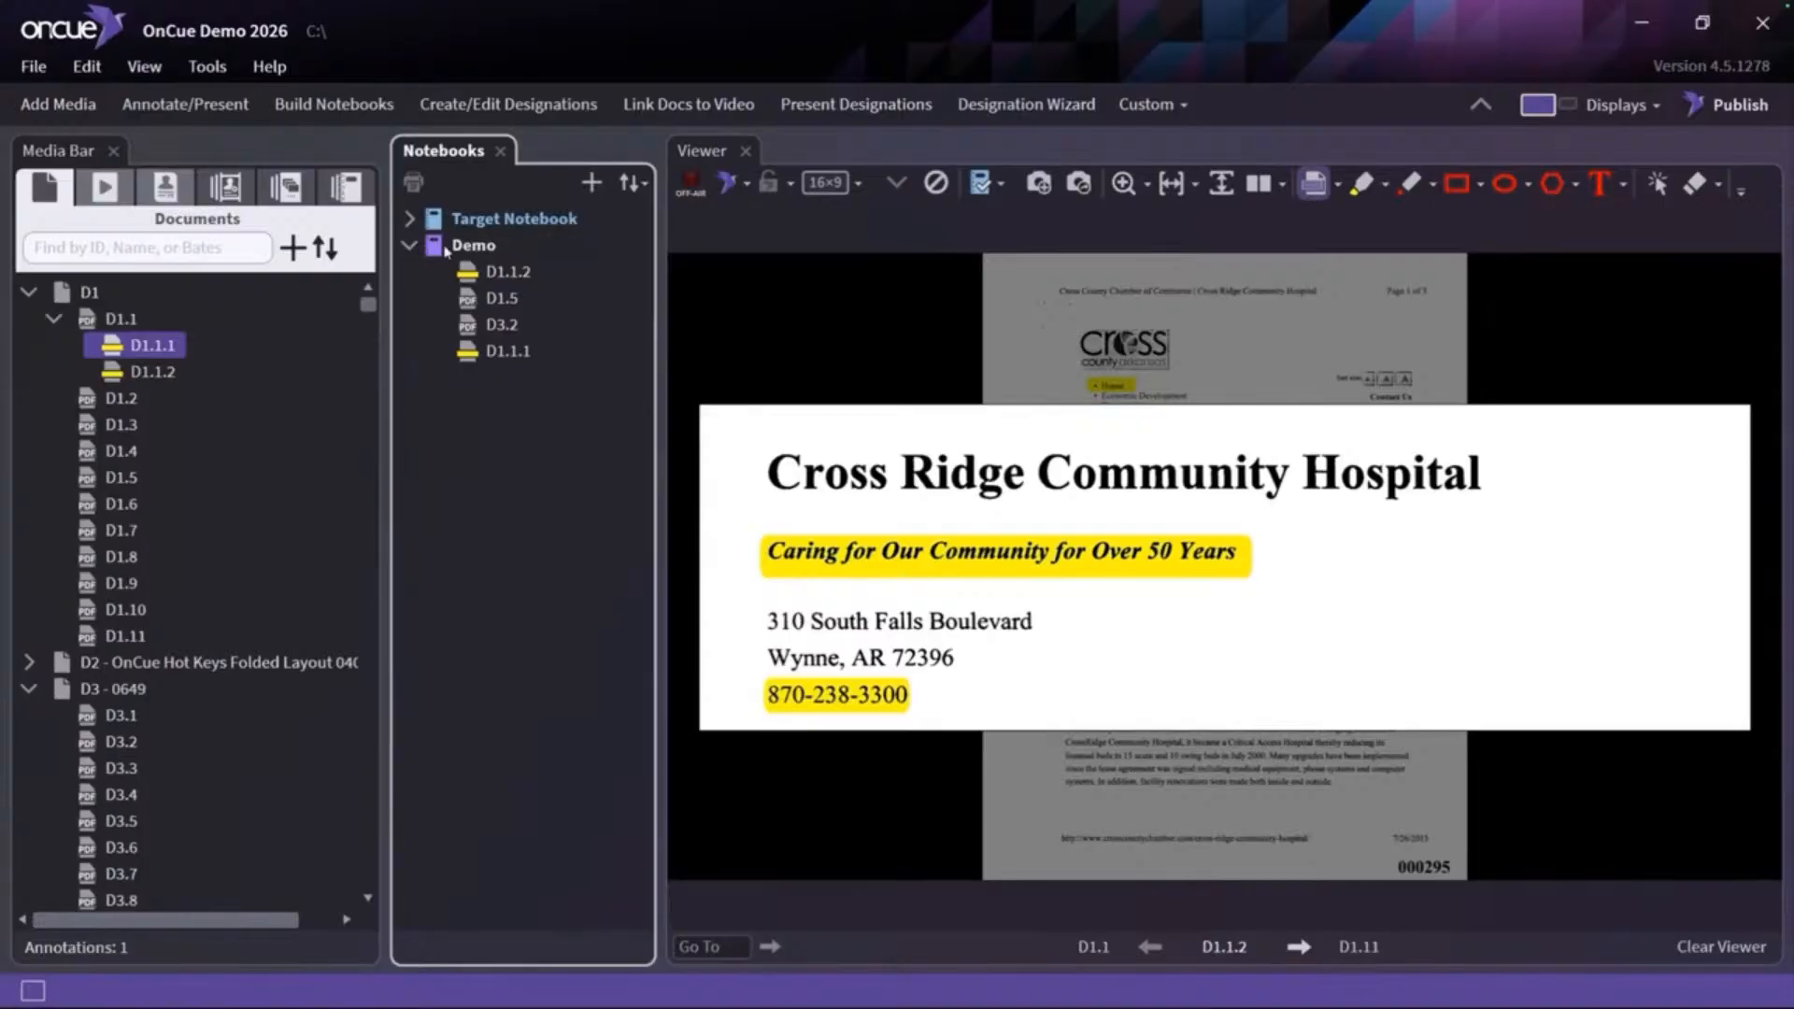
Try the Demo notebook's print settings with Bates Number and Name labels, check the Name label's position options, and leave without printing
{"action": "right_click", "coordinate": [446, 247]}
{"action": "left_click", "coordinate": [580, 369]}
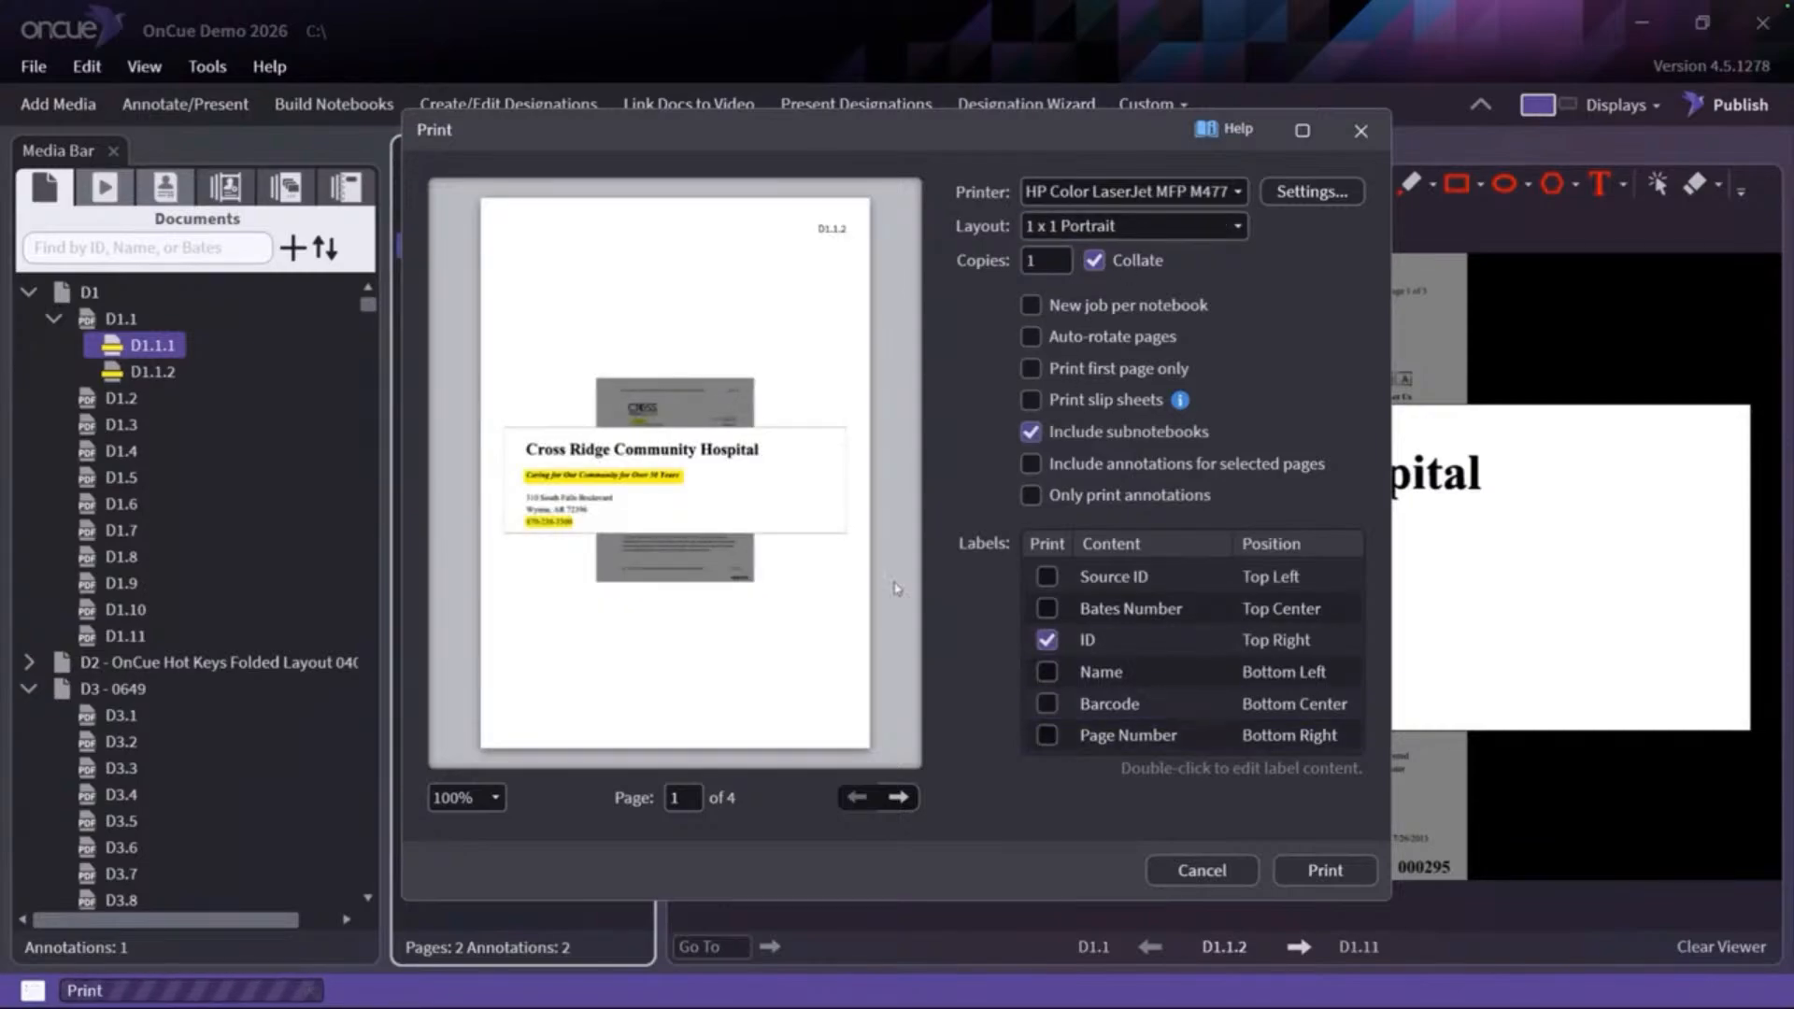
{"action": "left_click", "coordinate": [1047, 609]}
{"action": "left_click", "coordinate": [1048, 671]}
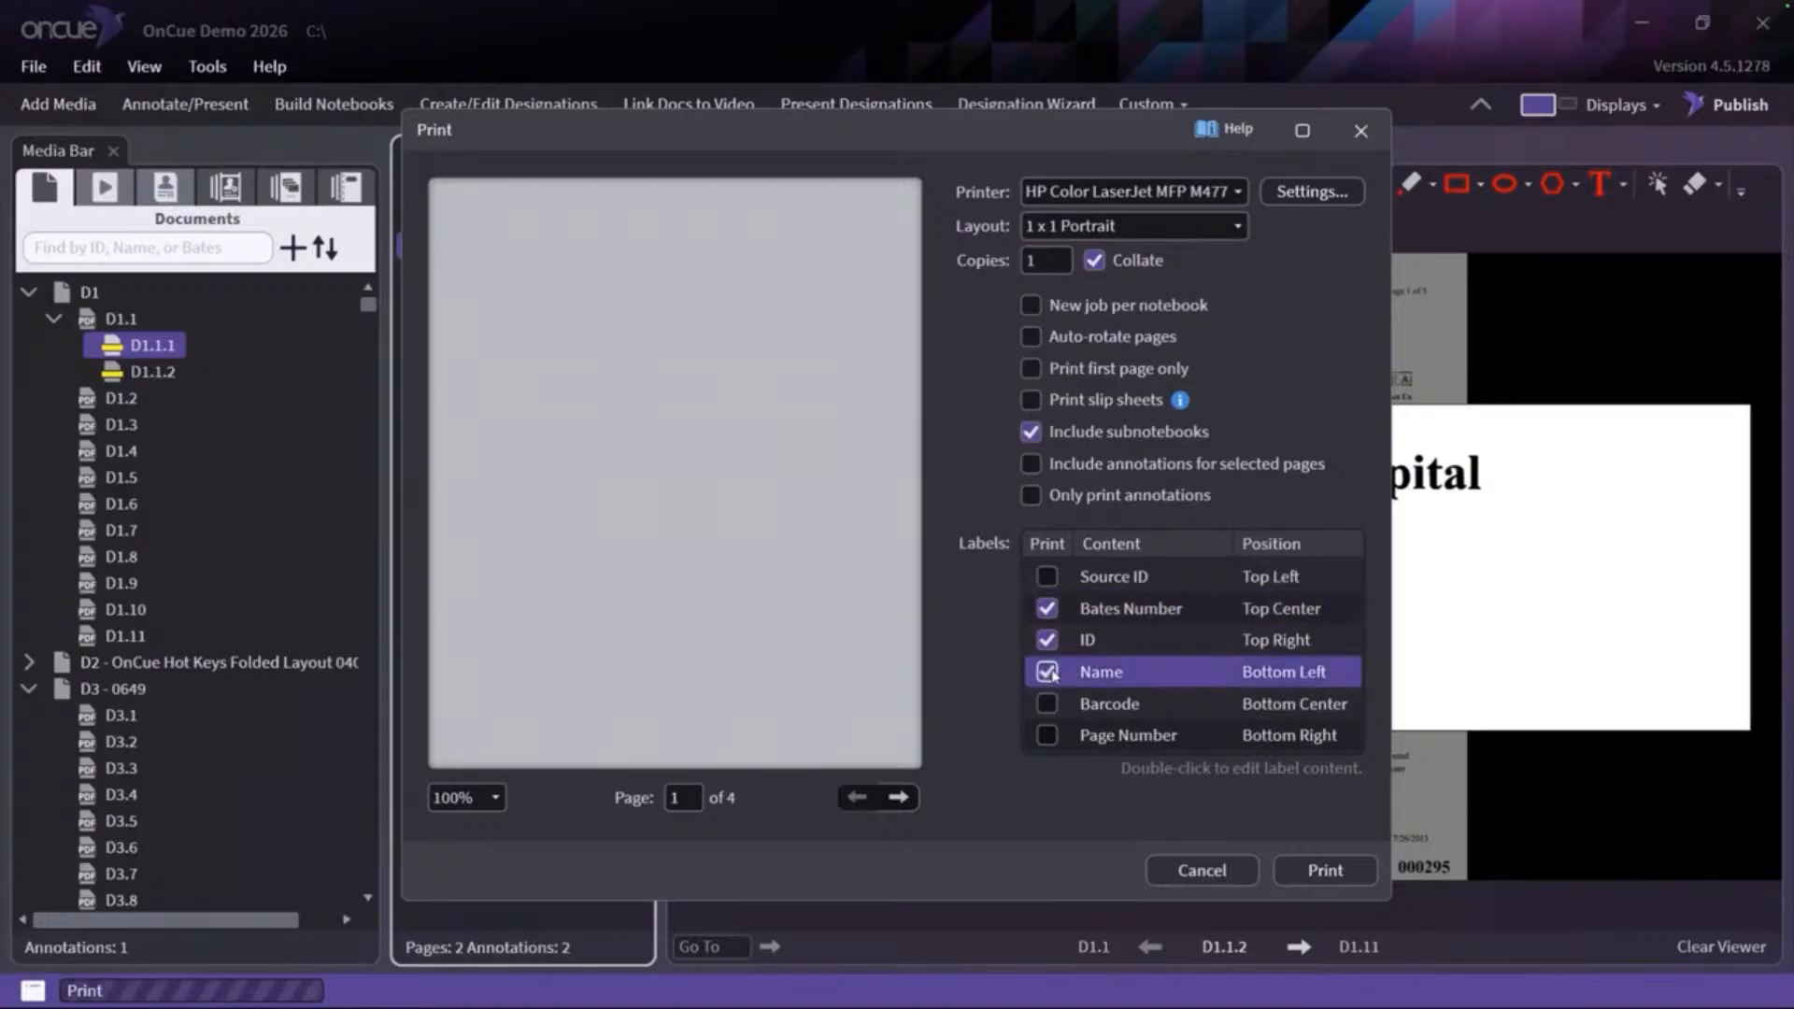
{"action": "double_click", "coordinate": [1286, 673]}
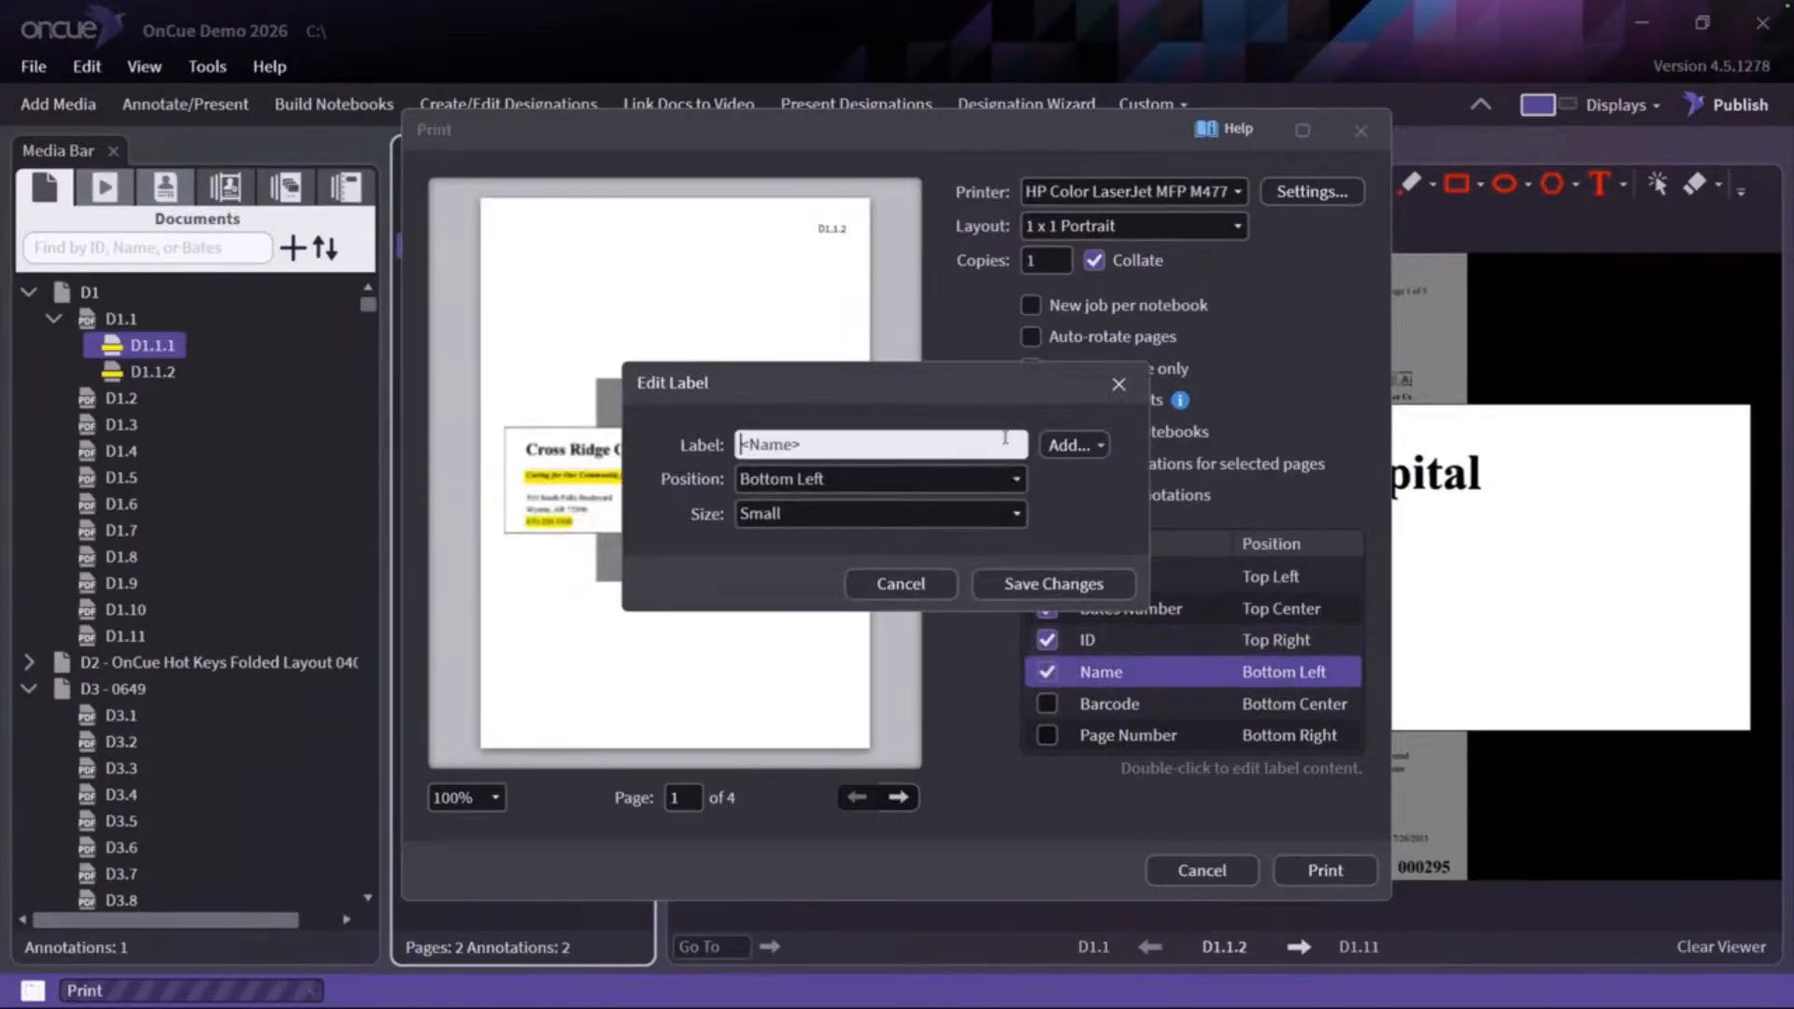
{"action": "left_click", "coordinate": [977, 481]}
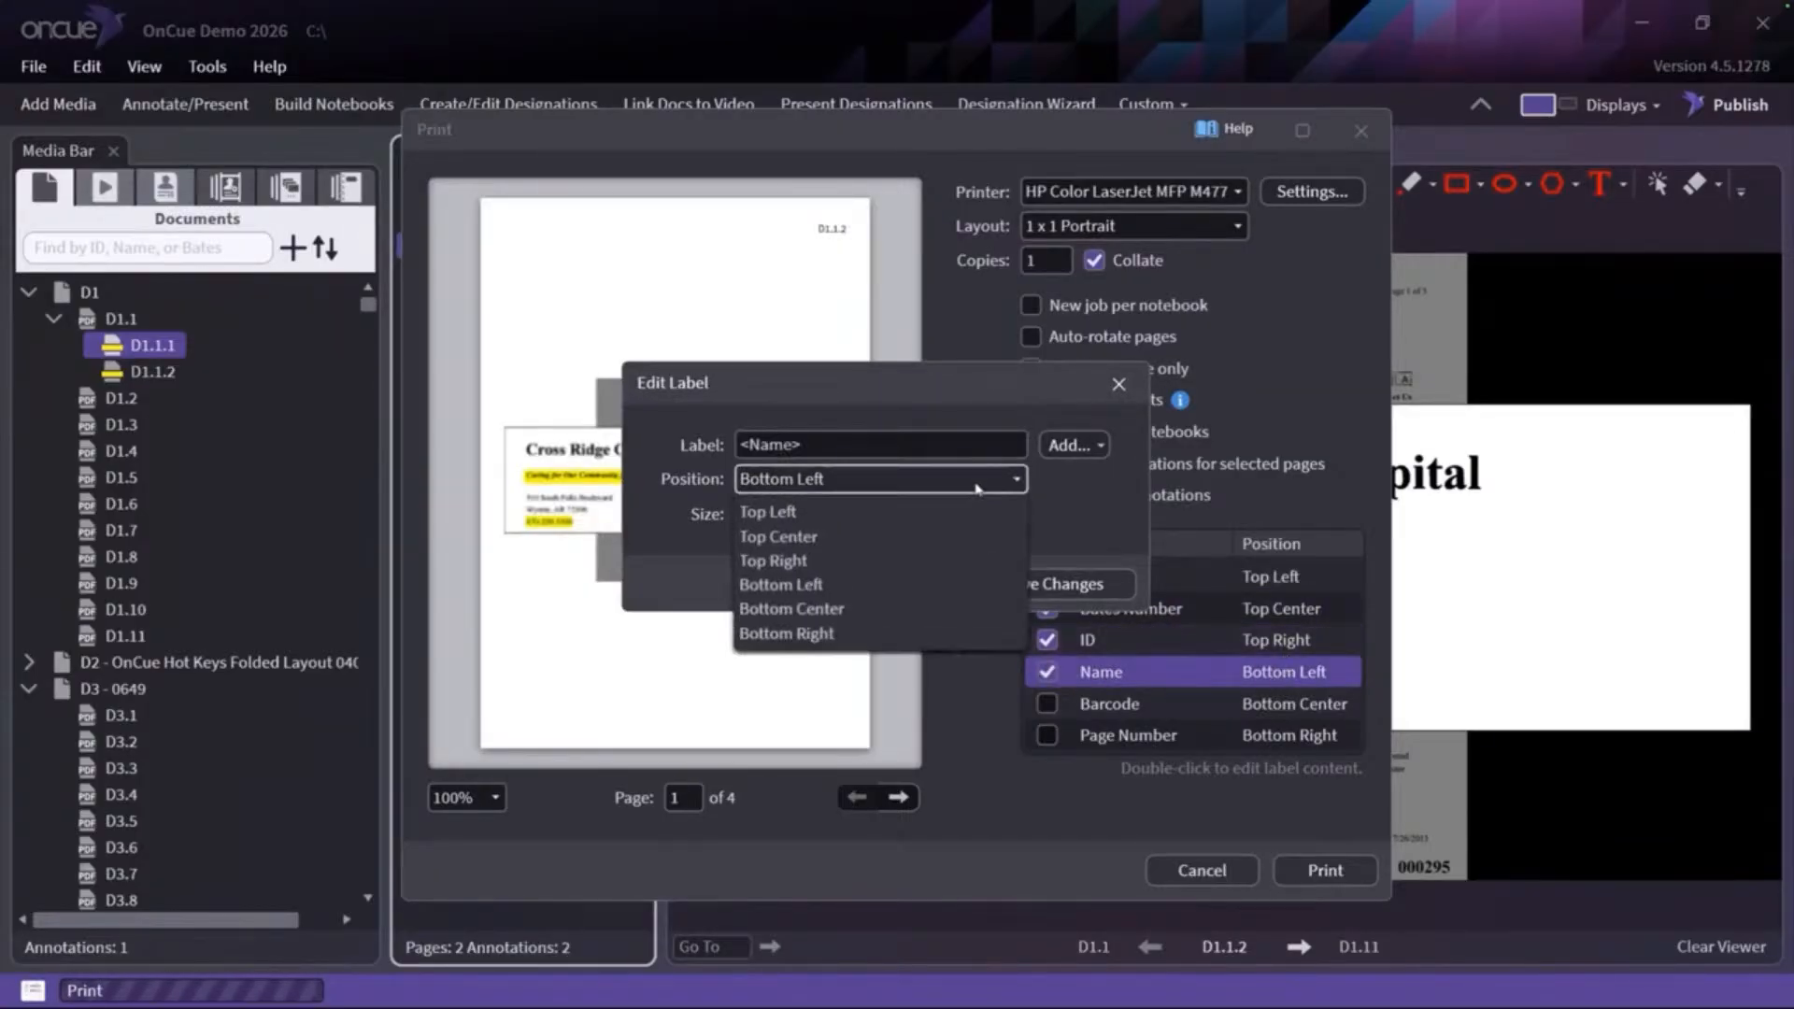
{"action": "left_click", "coordinate": [1104, 519]}
{"action": "left_click", "coordinate": [1120, 383]}
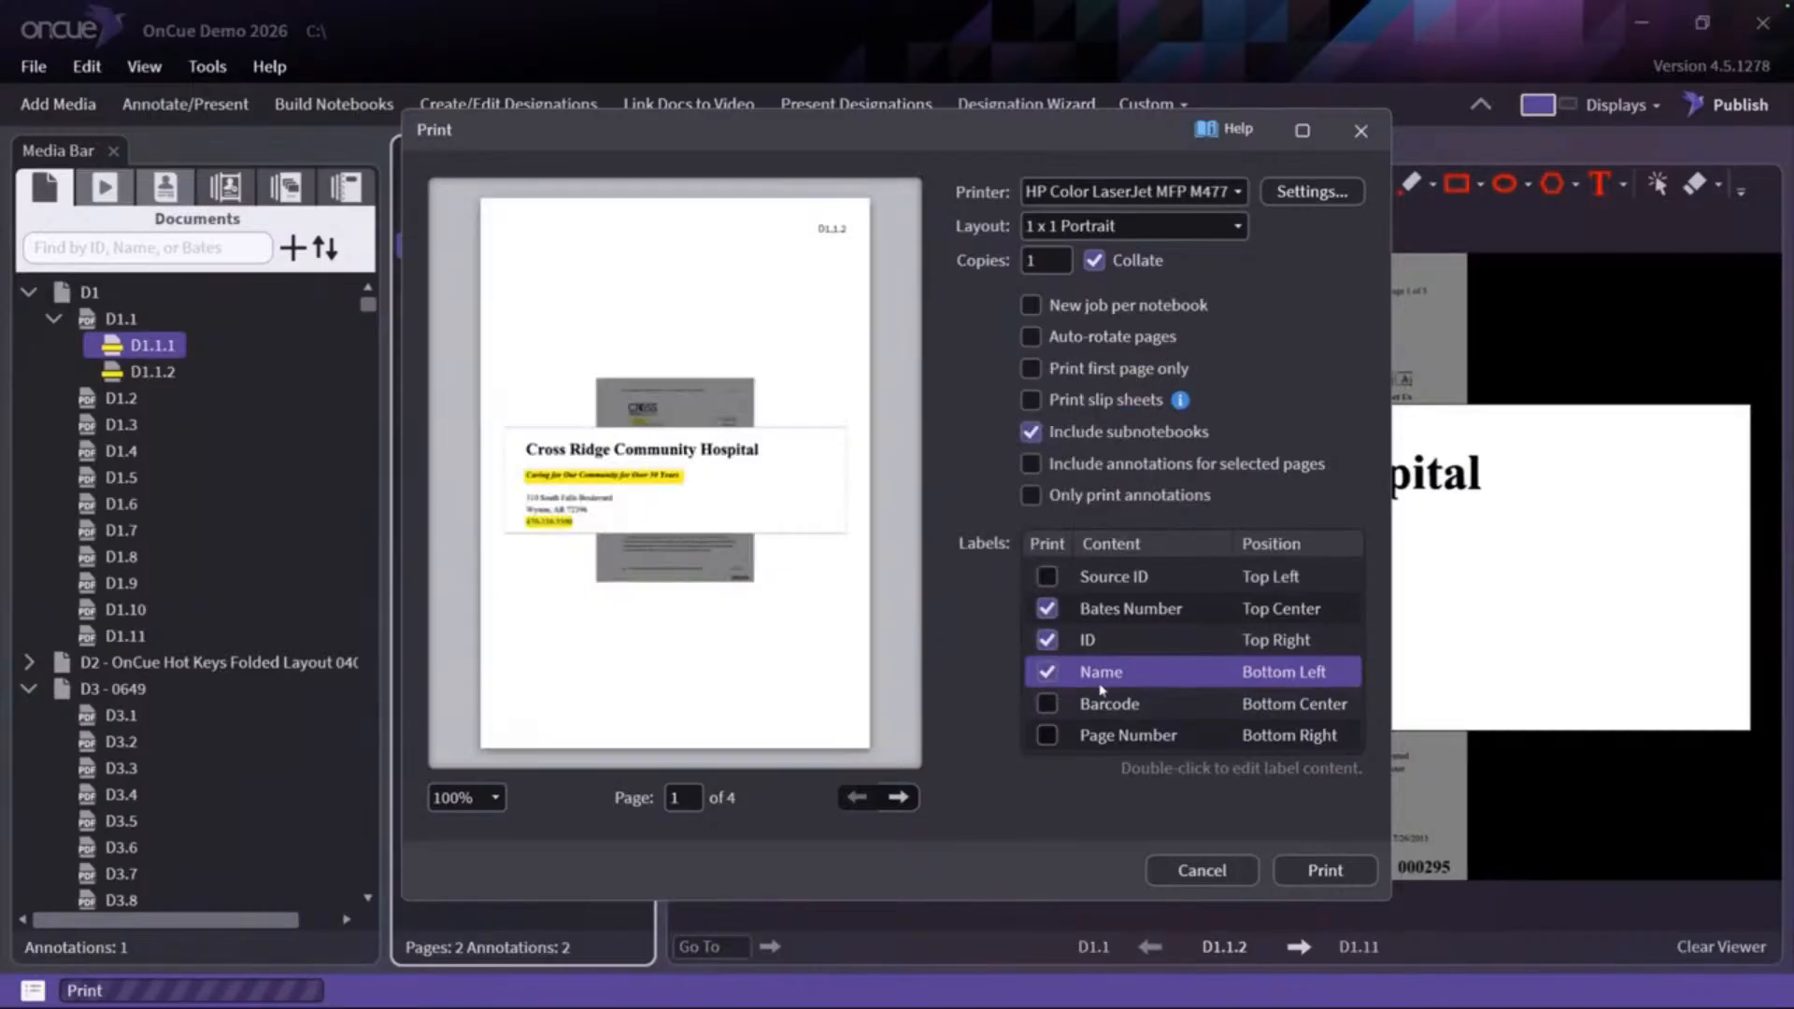
{"action": "left_click", "coordinate": [1201, 870]}
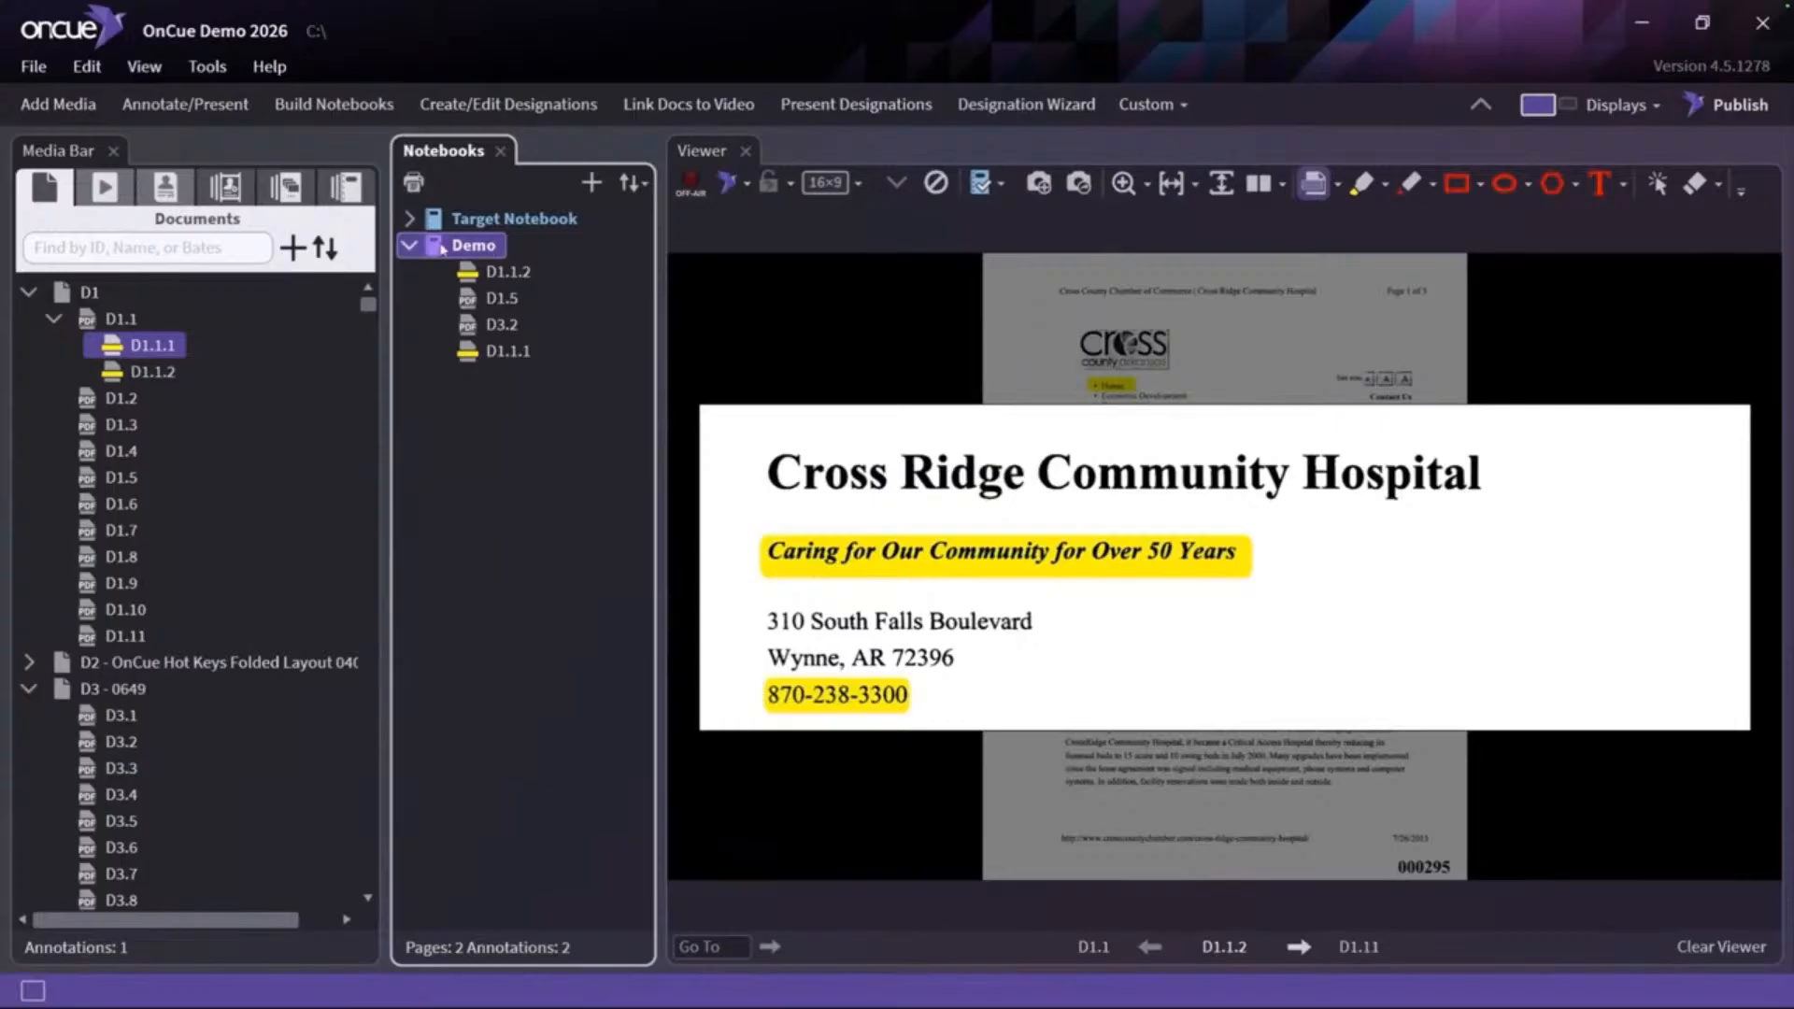
Close the notebooks pane and export the exhibit list with the preset options to C:\OnCue Demo 2026\_exports
{"action": "left_click", "coordinate": [409, 247]}
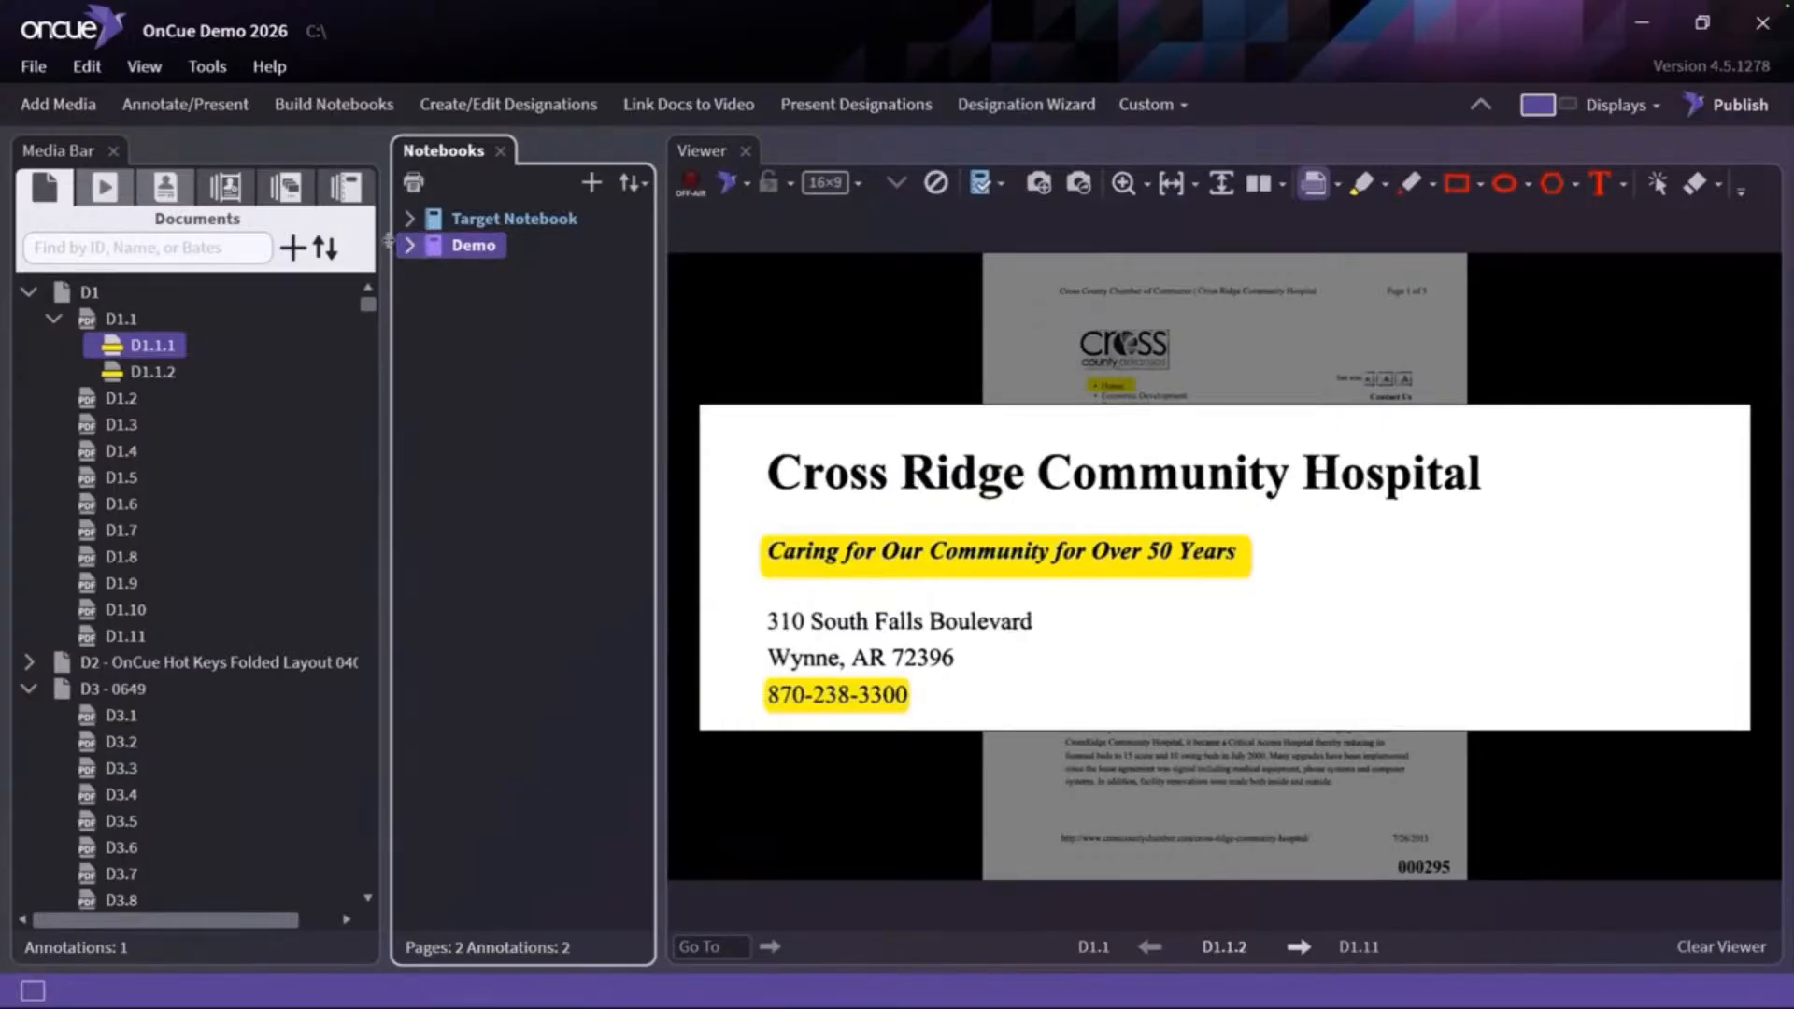
{"action": "left_click", "coordinate": [503, 150]}
{"action": "left_click", "coordinate": [43, 68]}
{"action": "mouse_move", "coordinate": [64, 206]}
{"action": "left_click", "coordinate": [505, 212]}
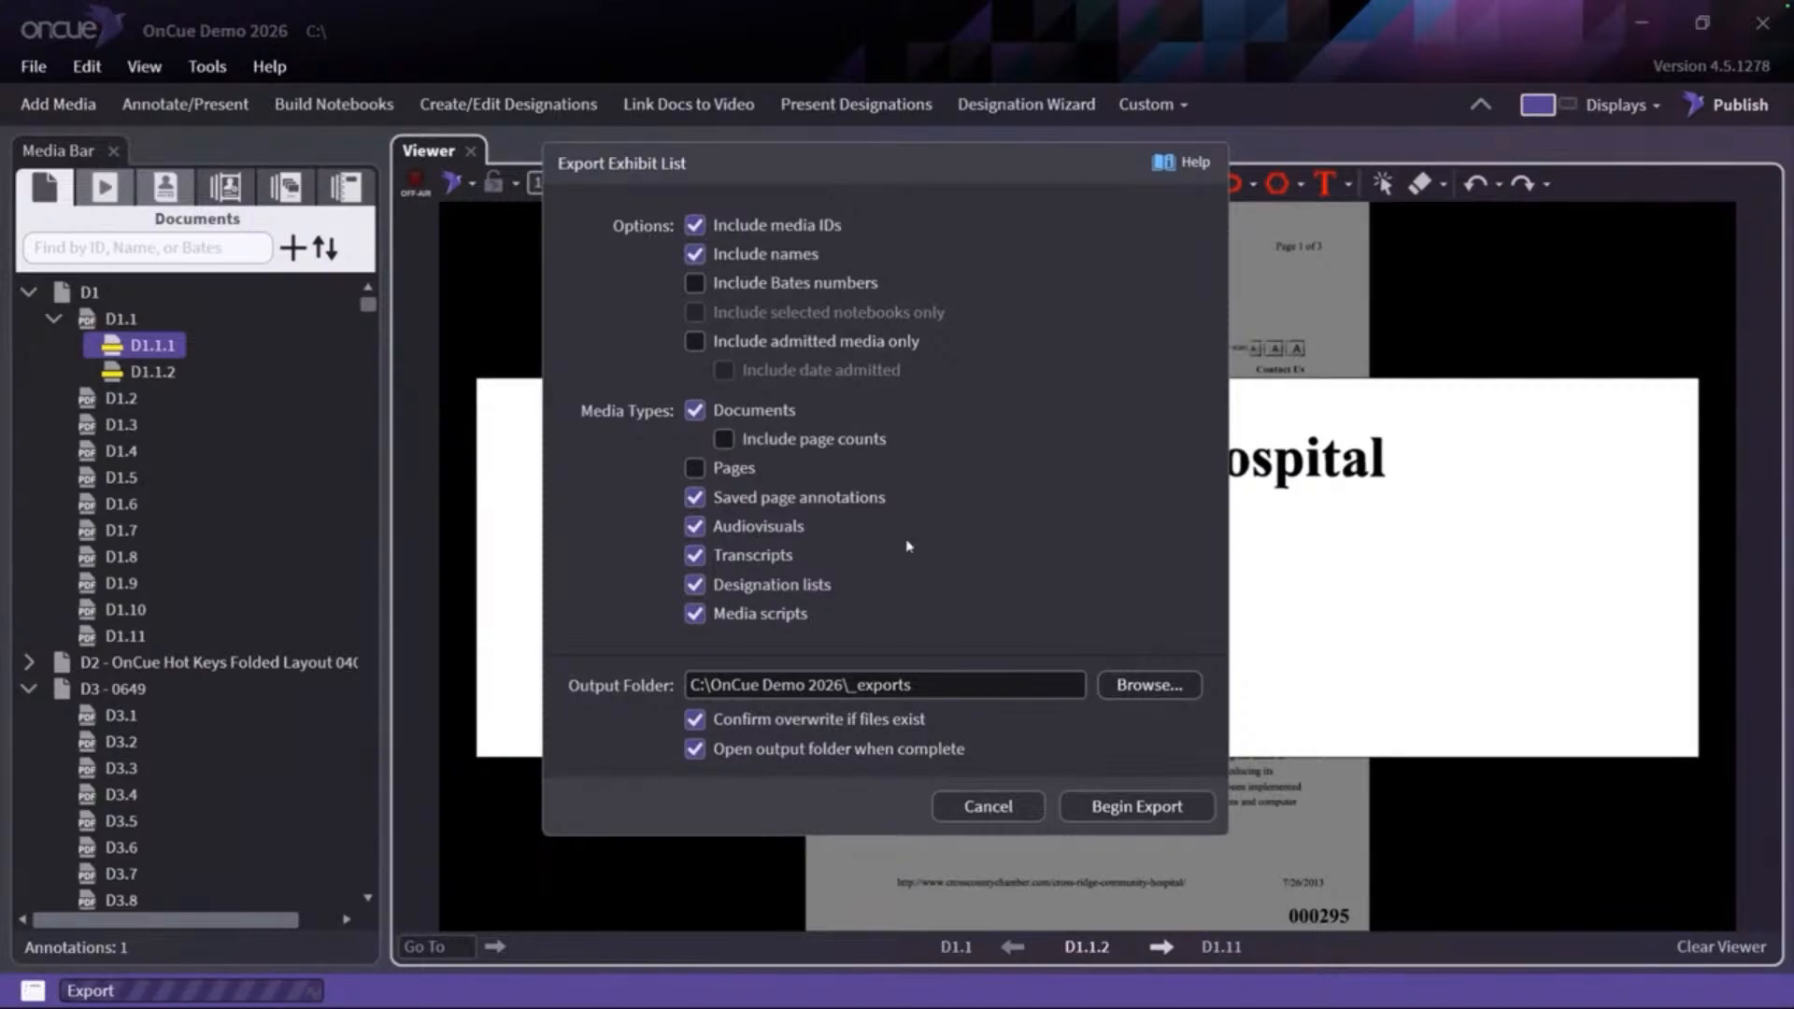
{"action": "left_click", "coordinate": [1126, 808]}
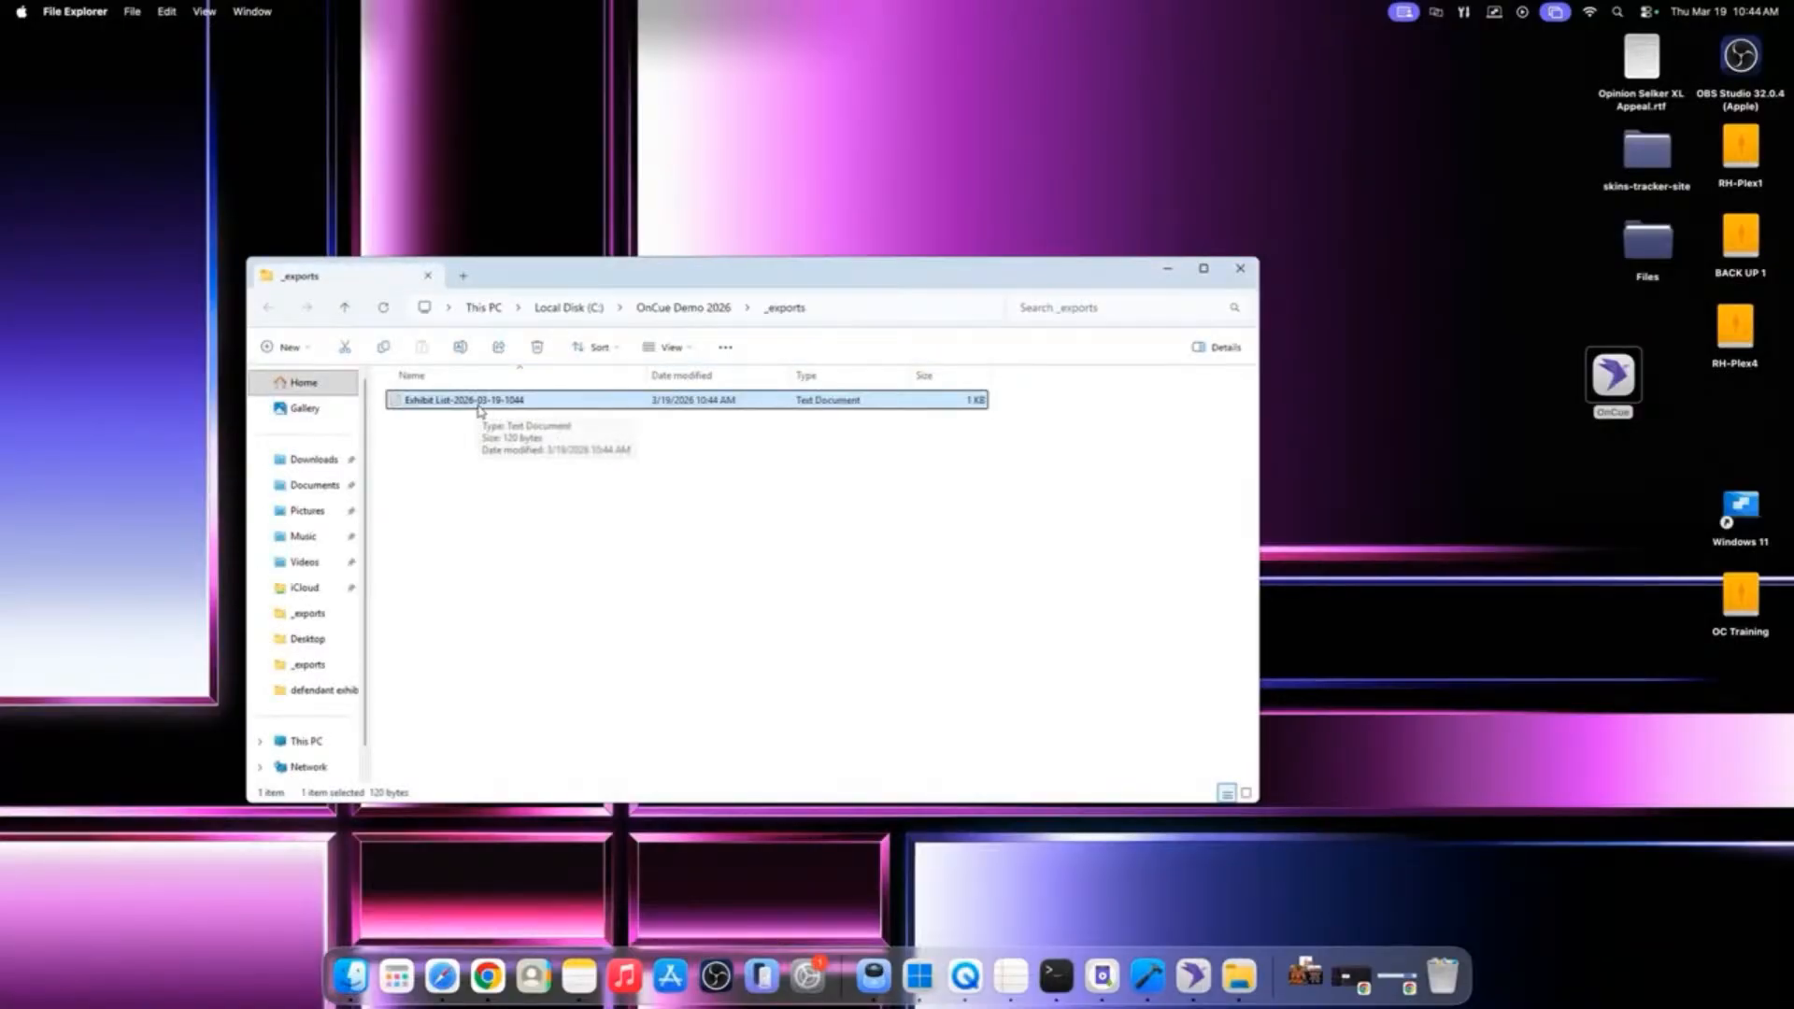
Review the exported exhibit list's documents and annotations in Notepad, then close it and its folder and return to OnCue
{"action": "key", "text": "Return"}
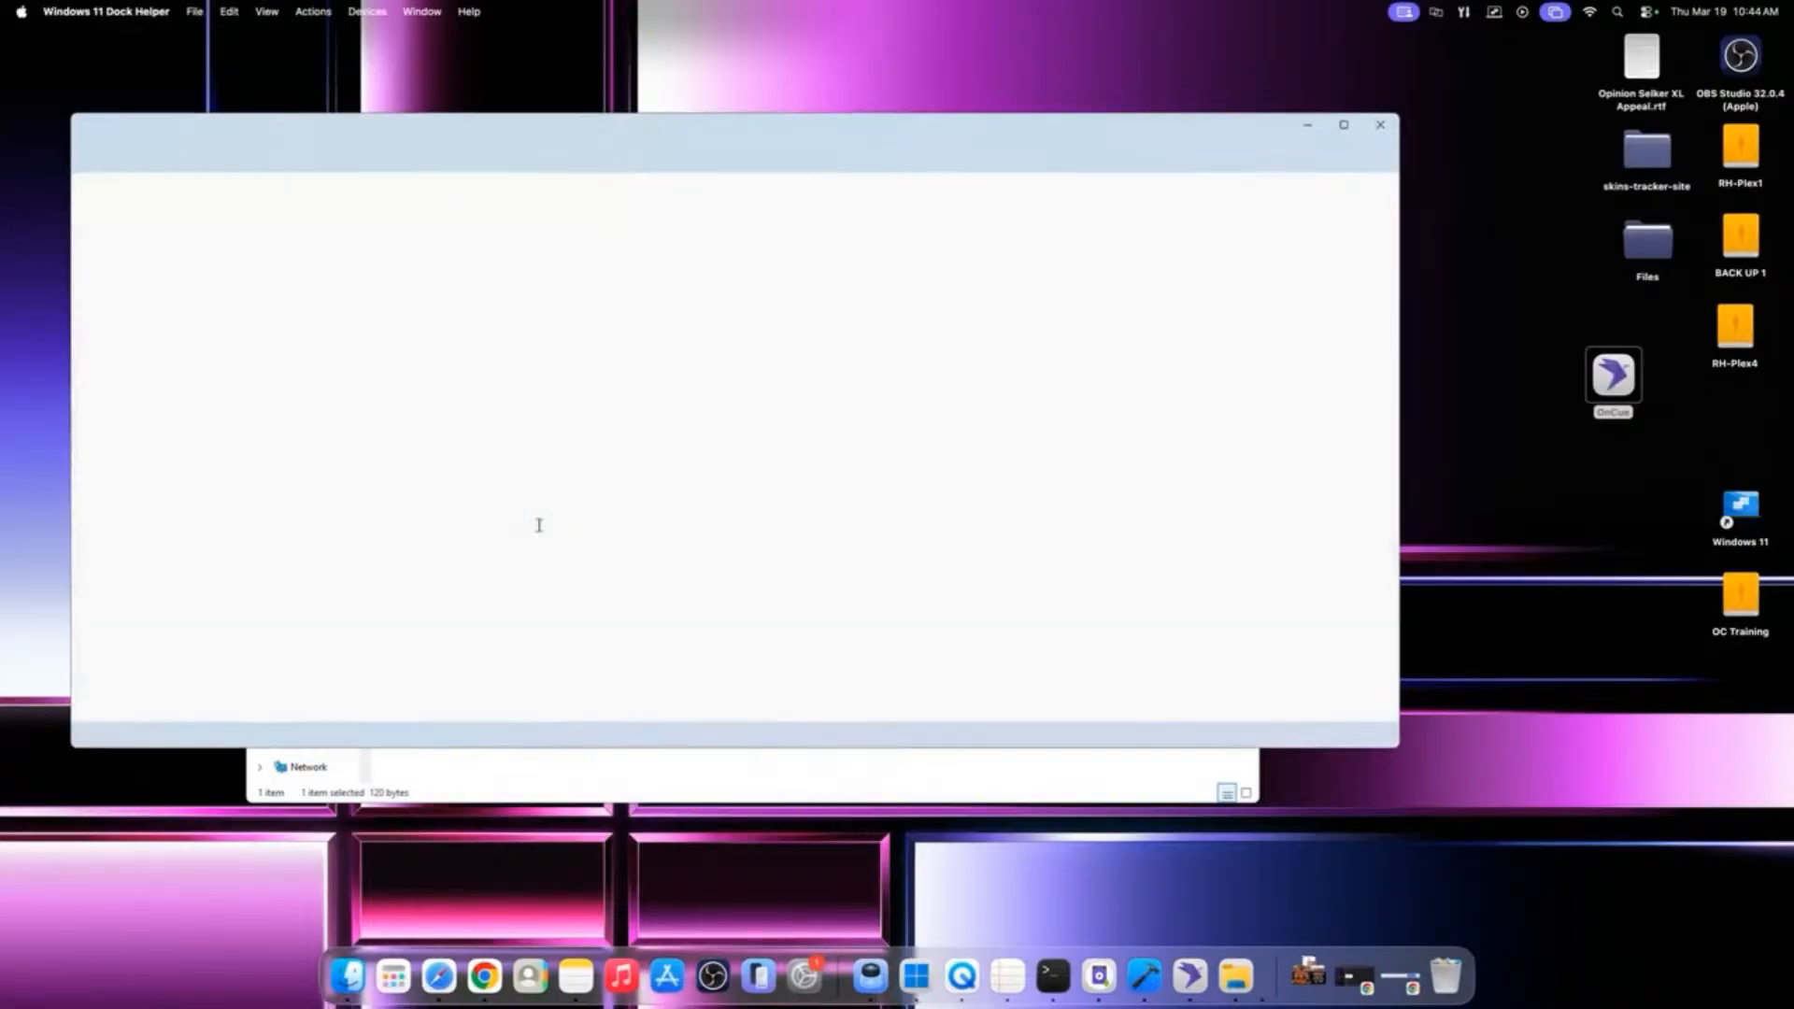
{"action": "left_click_drag", "start_coordinate": [77, 191], "coordinate": [220, 319]}
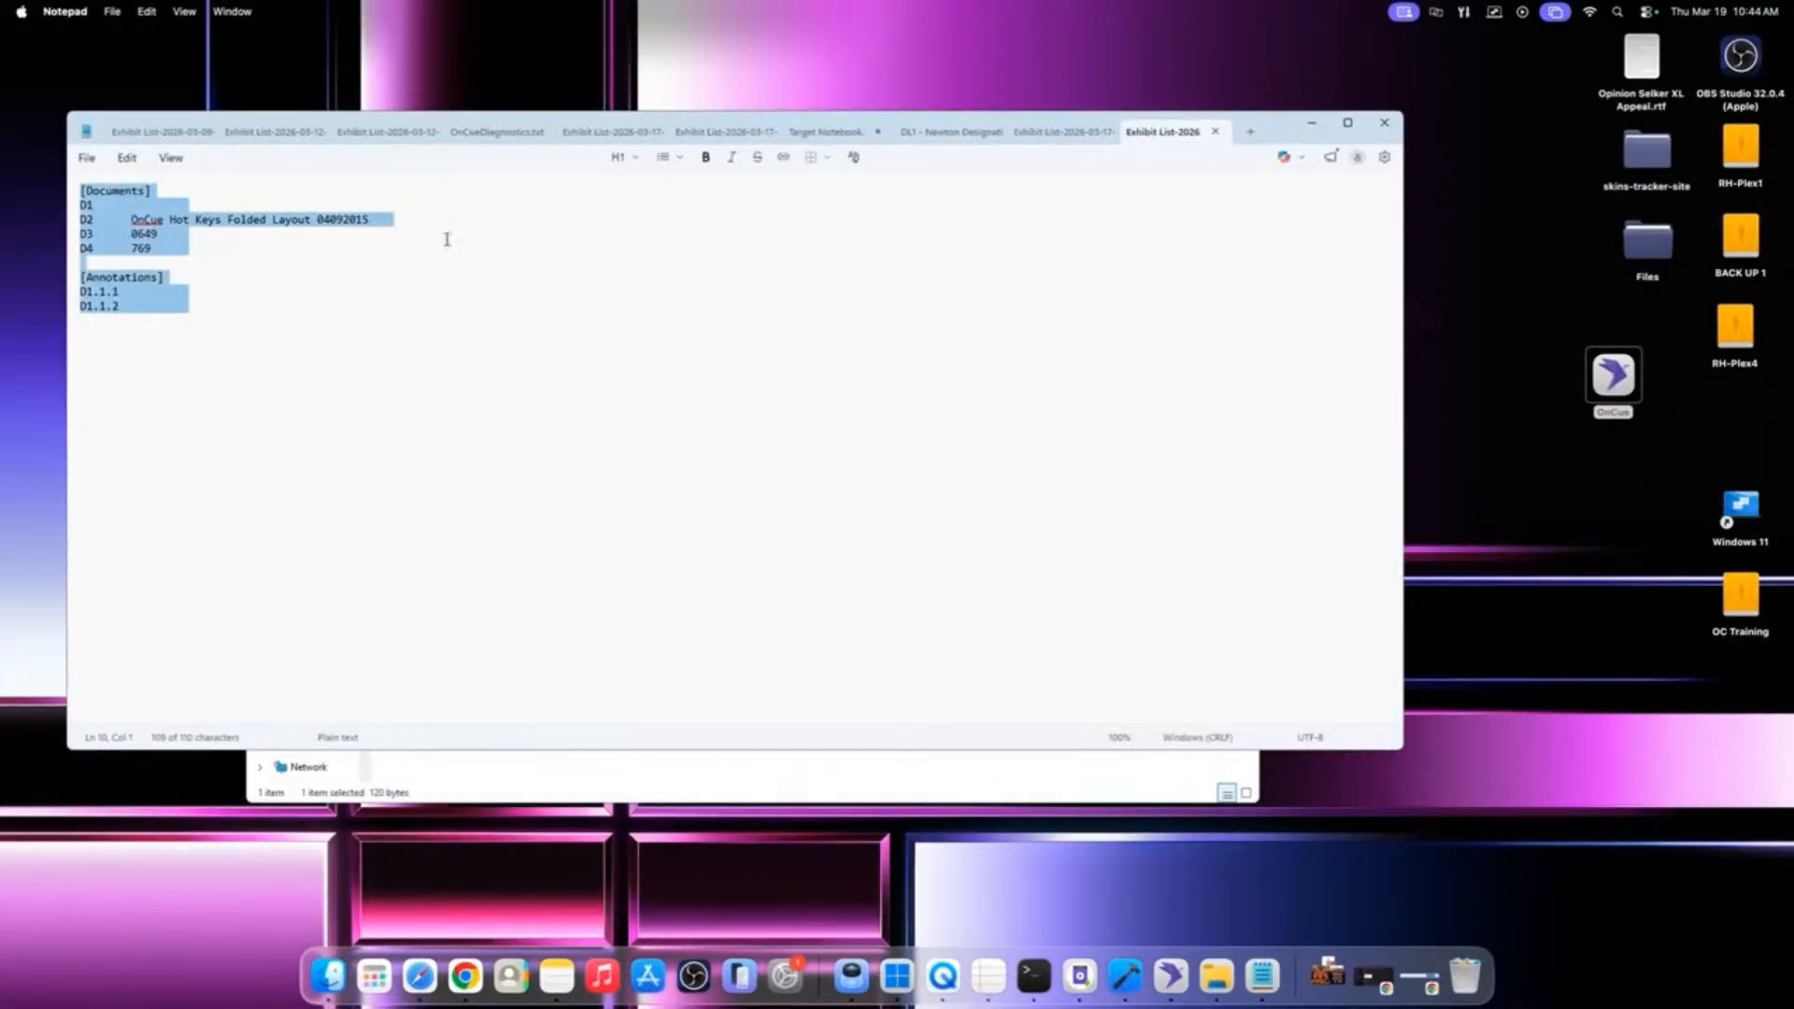
{"action": "left_click", "coordinate": [1384, 122]}
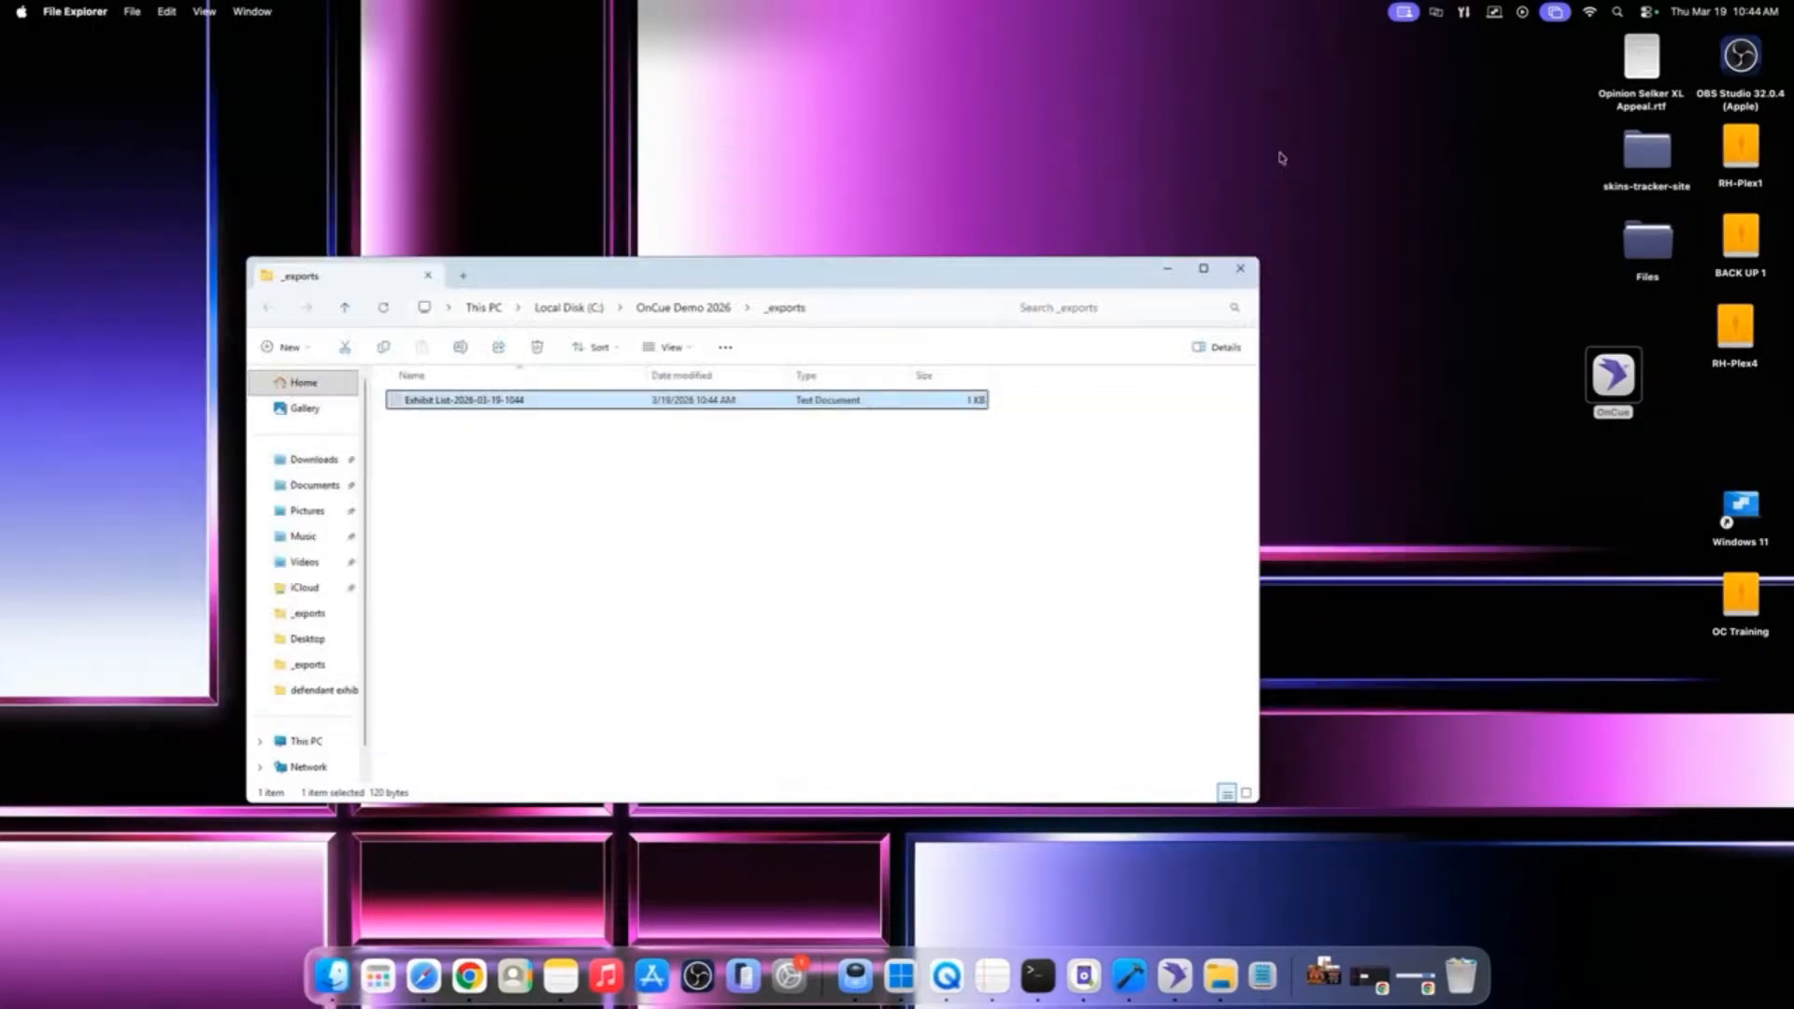
{"action": "left_click", "coordinate": [1240, 268]}
{"action": "left_click", "coordinate": [1217, 979]}
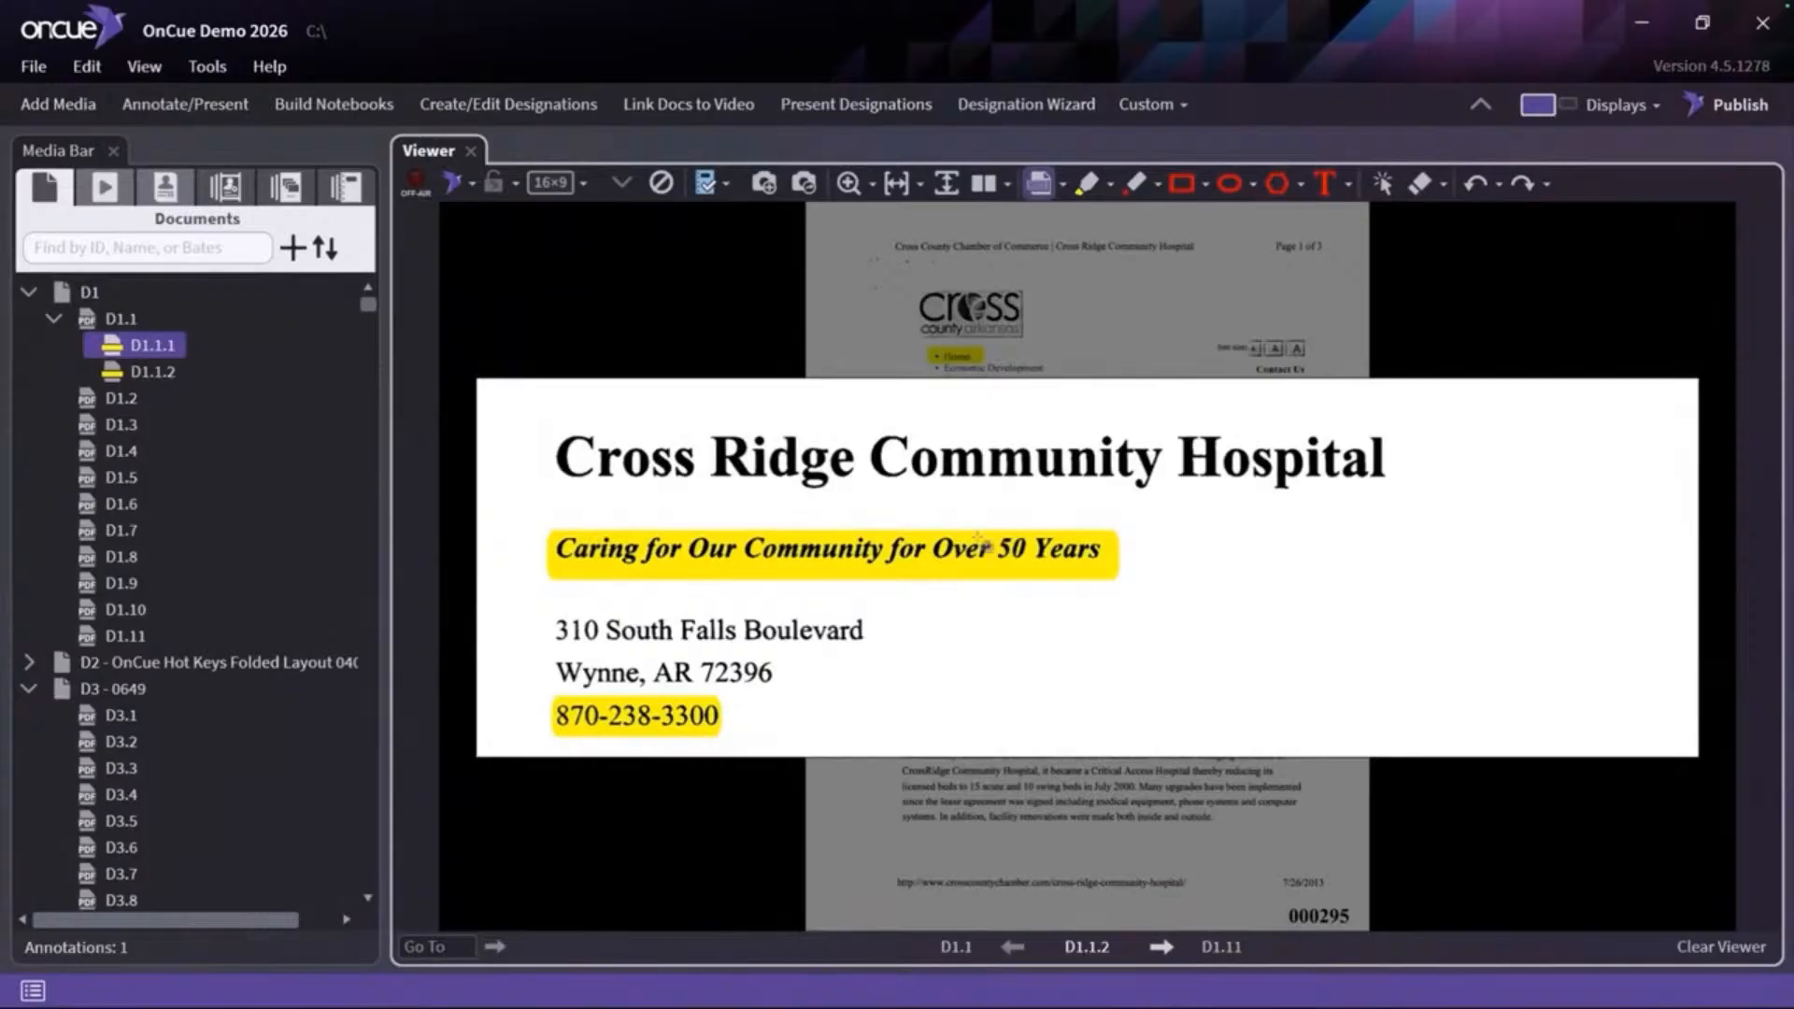
Remove the tagline's highlight and the callout from the hospital page, opening and cancelling the save-presentation-as-image dialog in between
{"action": "left_click", "coordinate": [996, 544]}
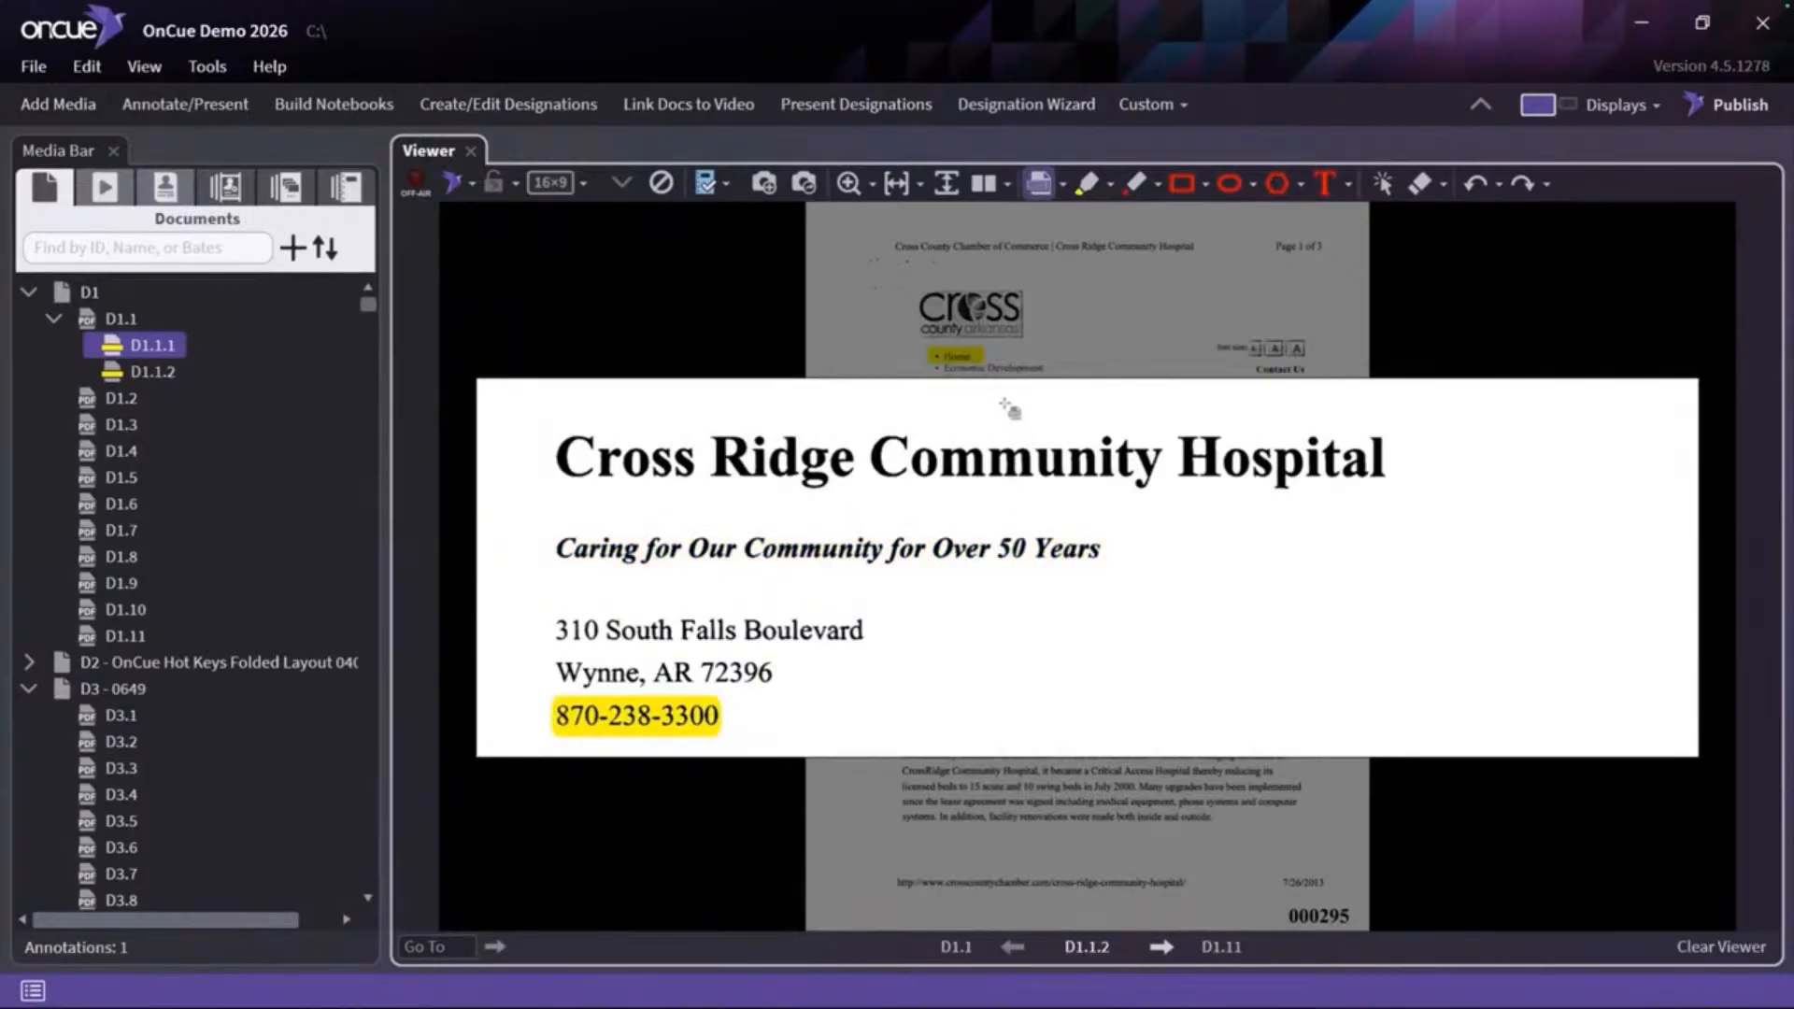
{"action": "right_click", "coordinate": [1029, 505]}
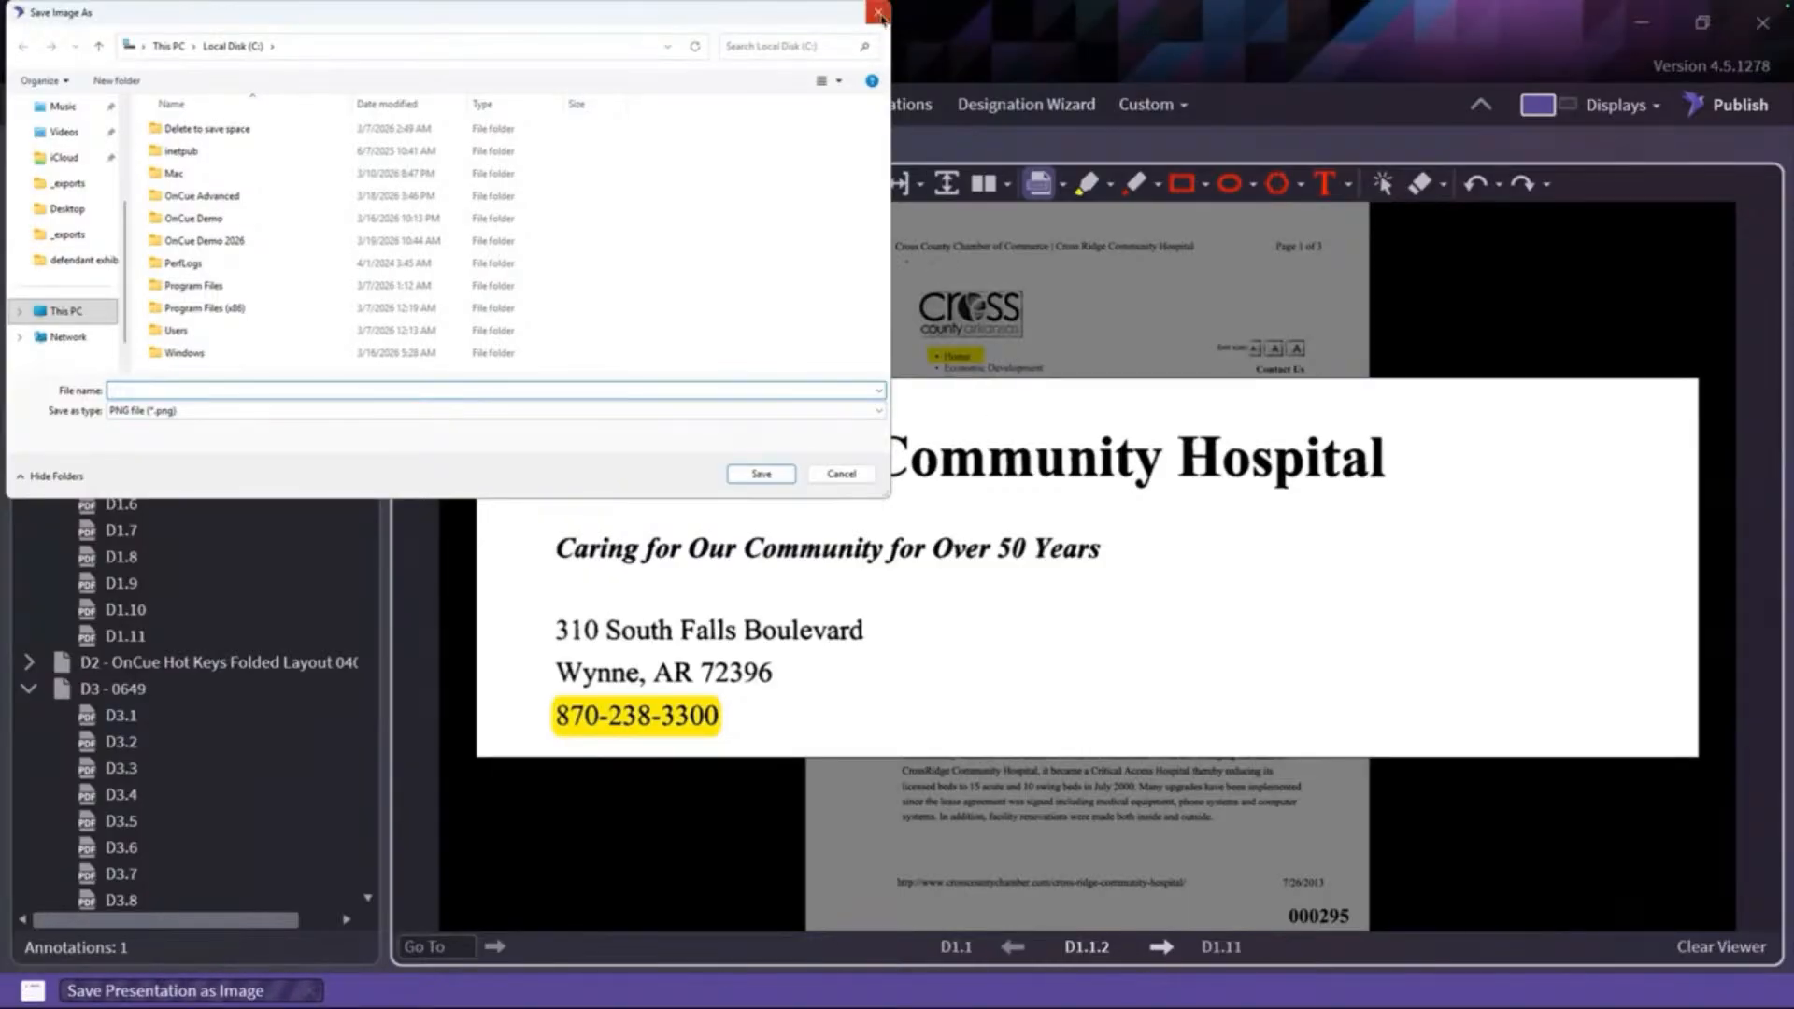
{"action": "left_click", "coordinate": [878, 13]}
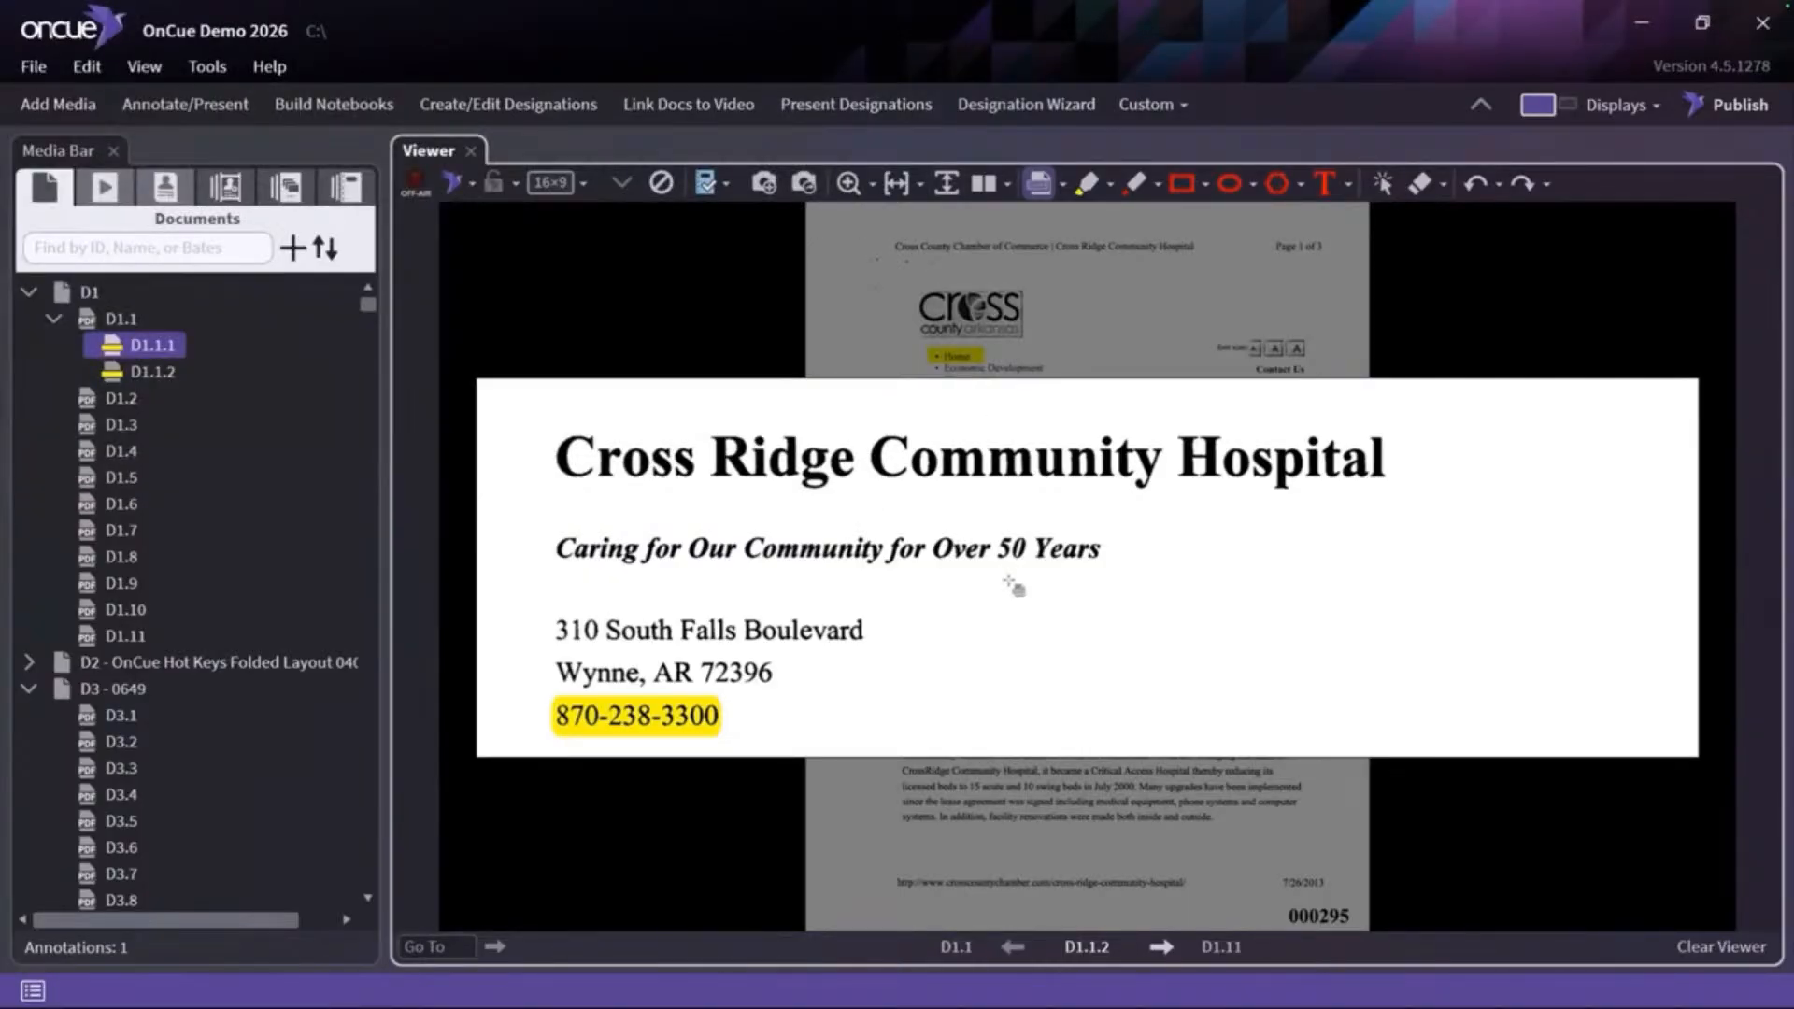
{"action": "left_click", "coordinate": [1118, 543]}
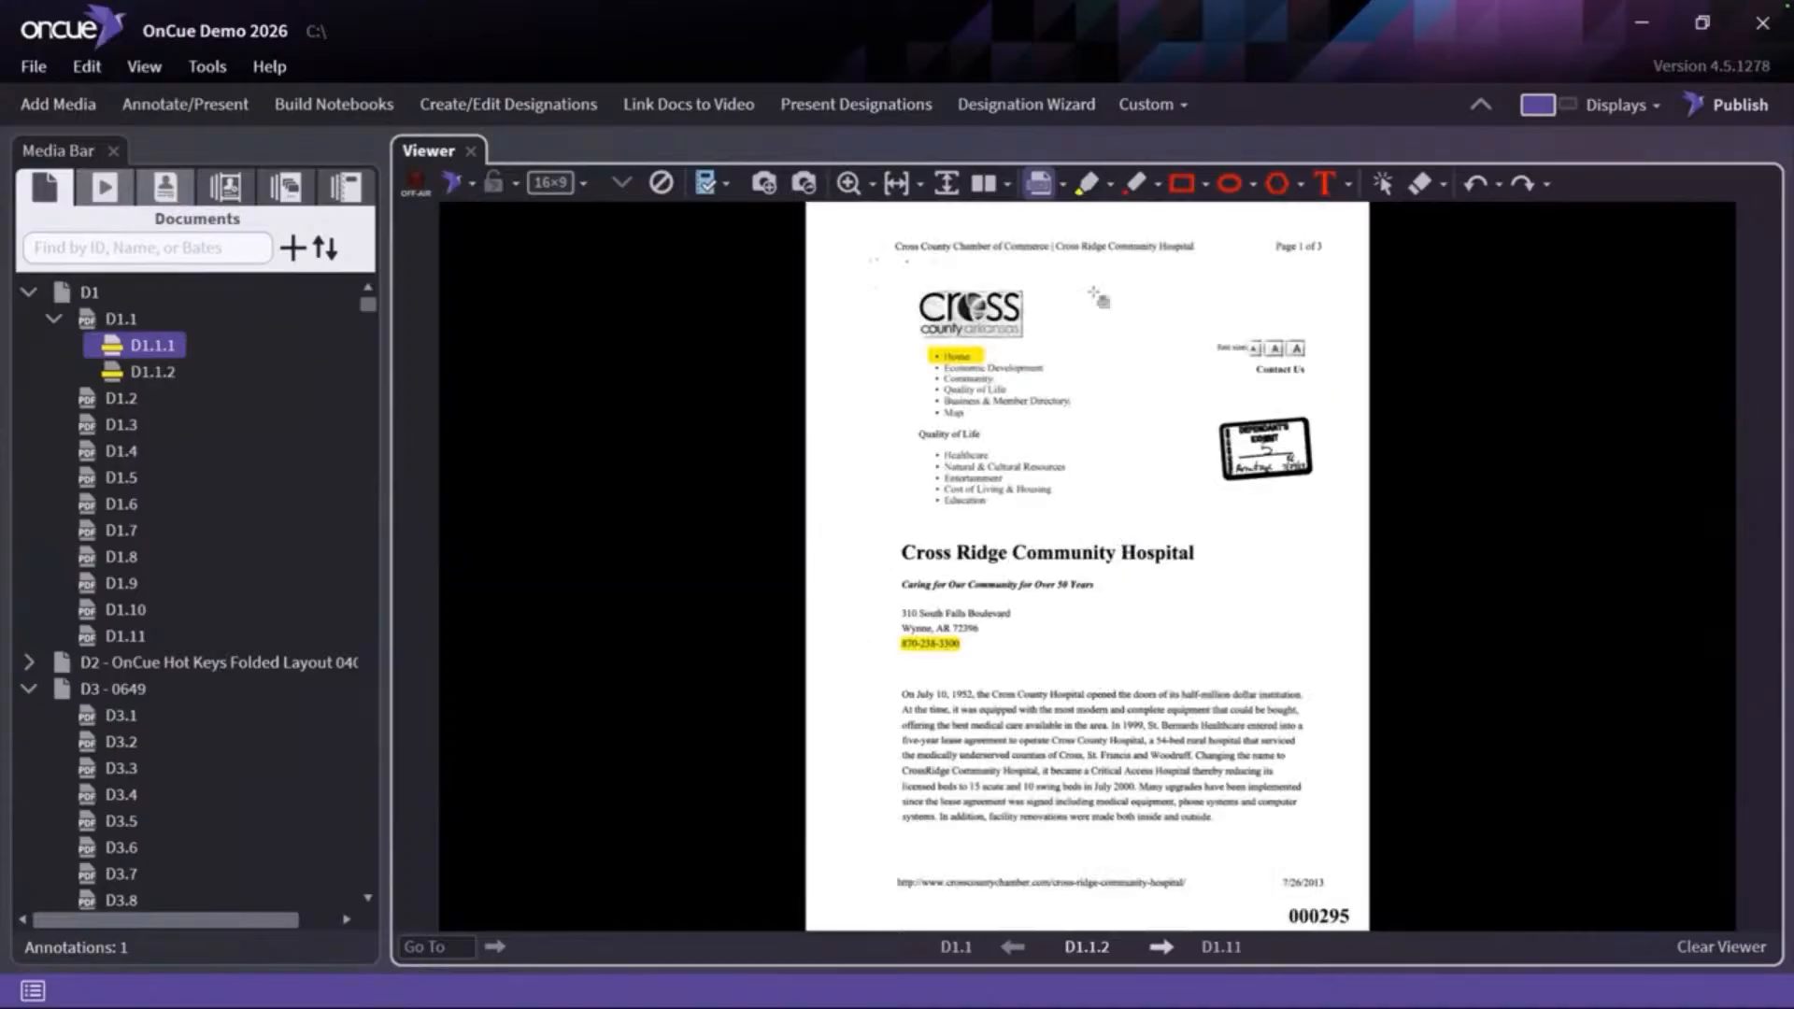
Review the viewer toolbar's tool list and its icon size options, including the custom size
{"action": "right_click", "coordinate": [1313, 194]}
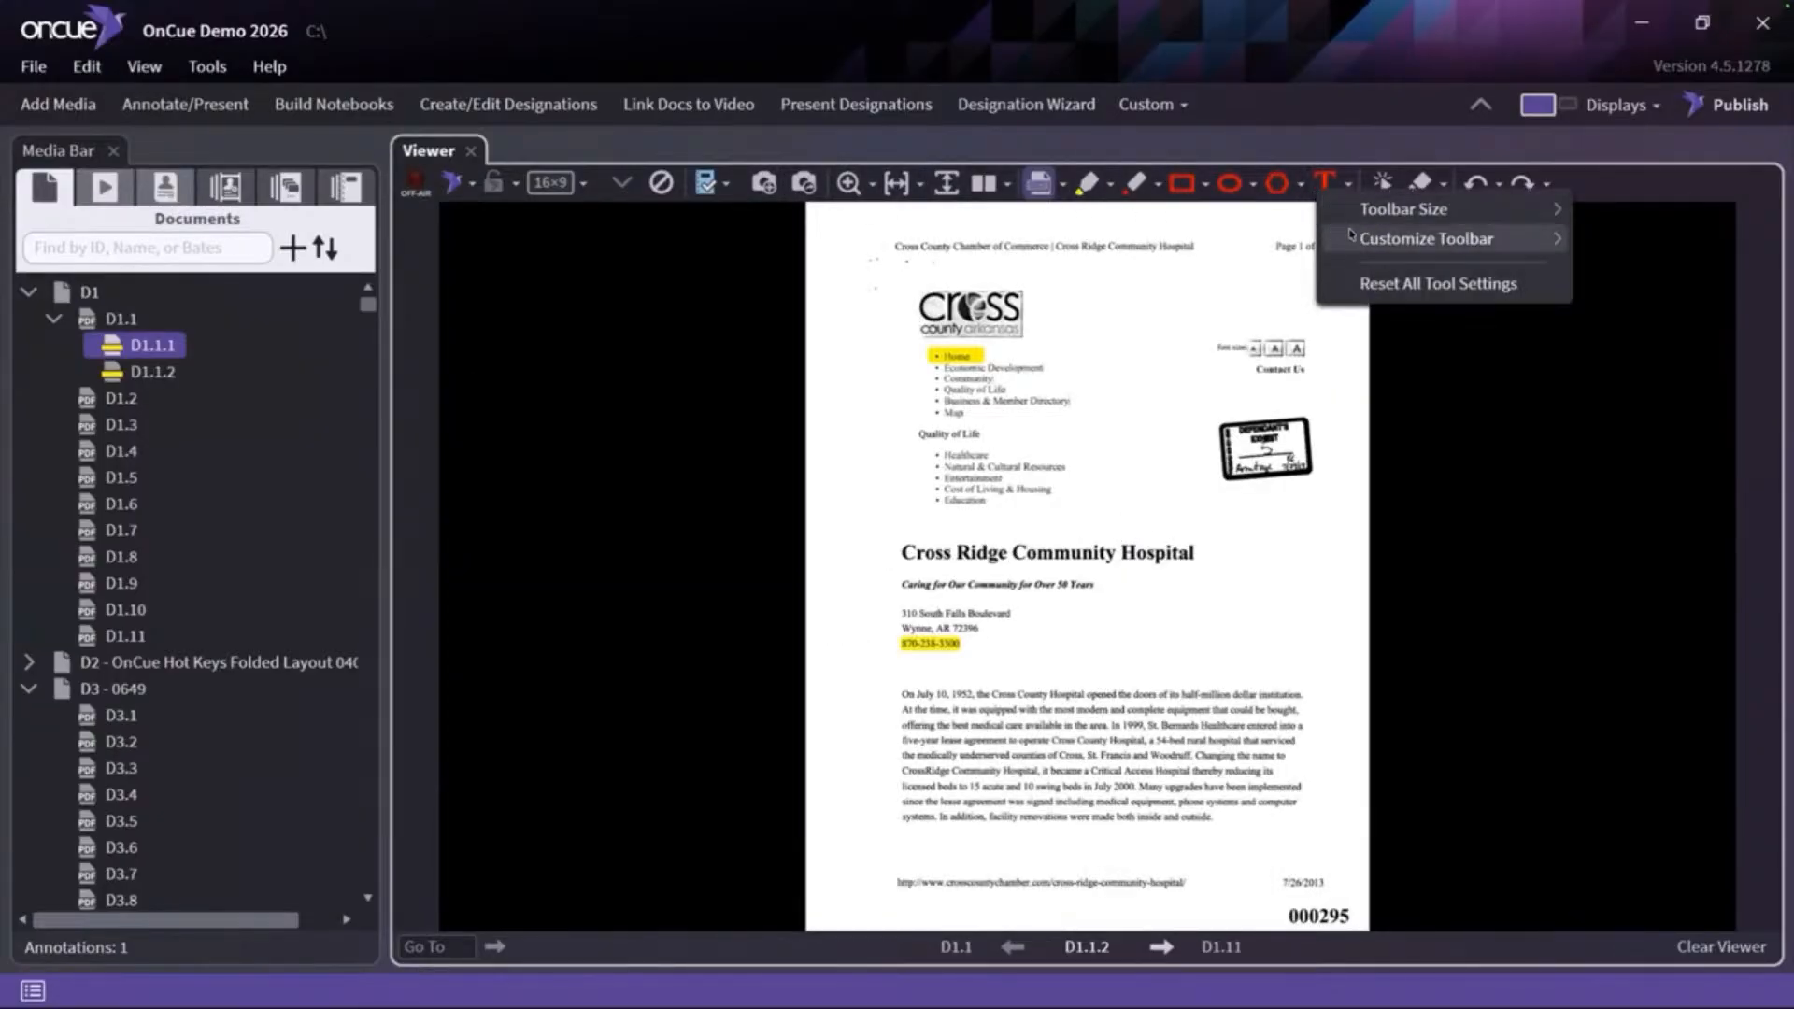
{"action": "mouse_move", "coordinate": [1352, 237]}
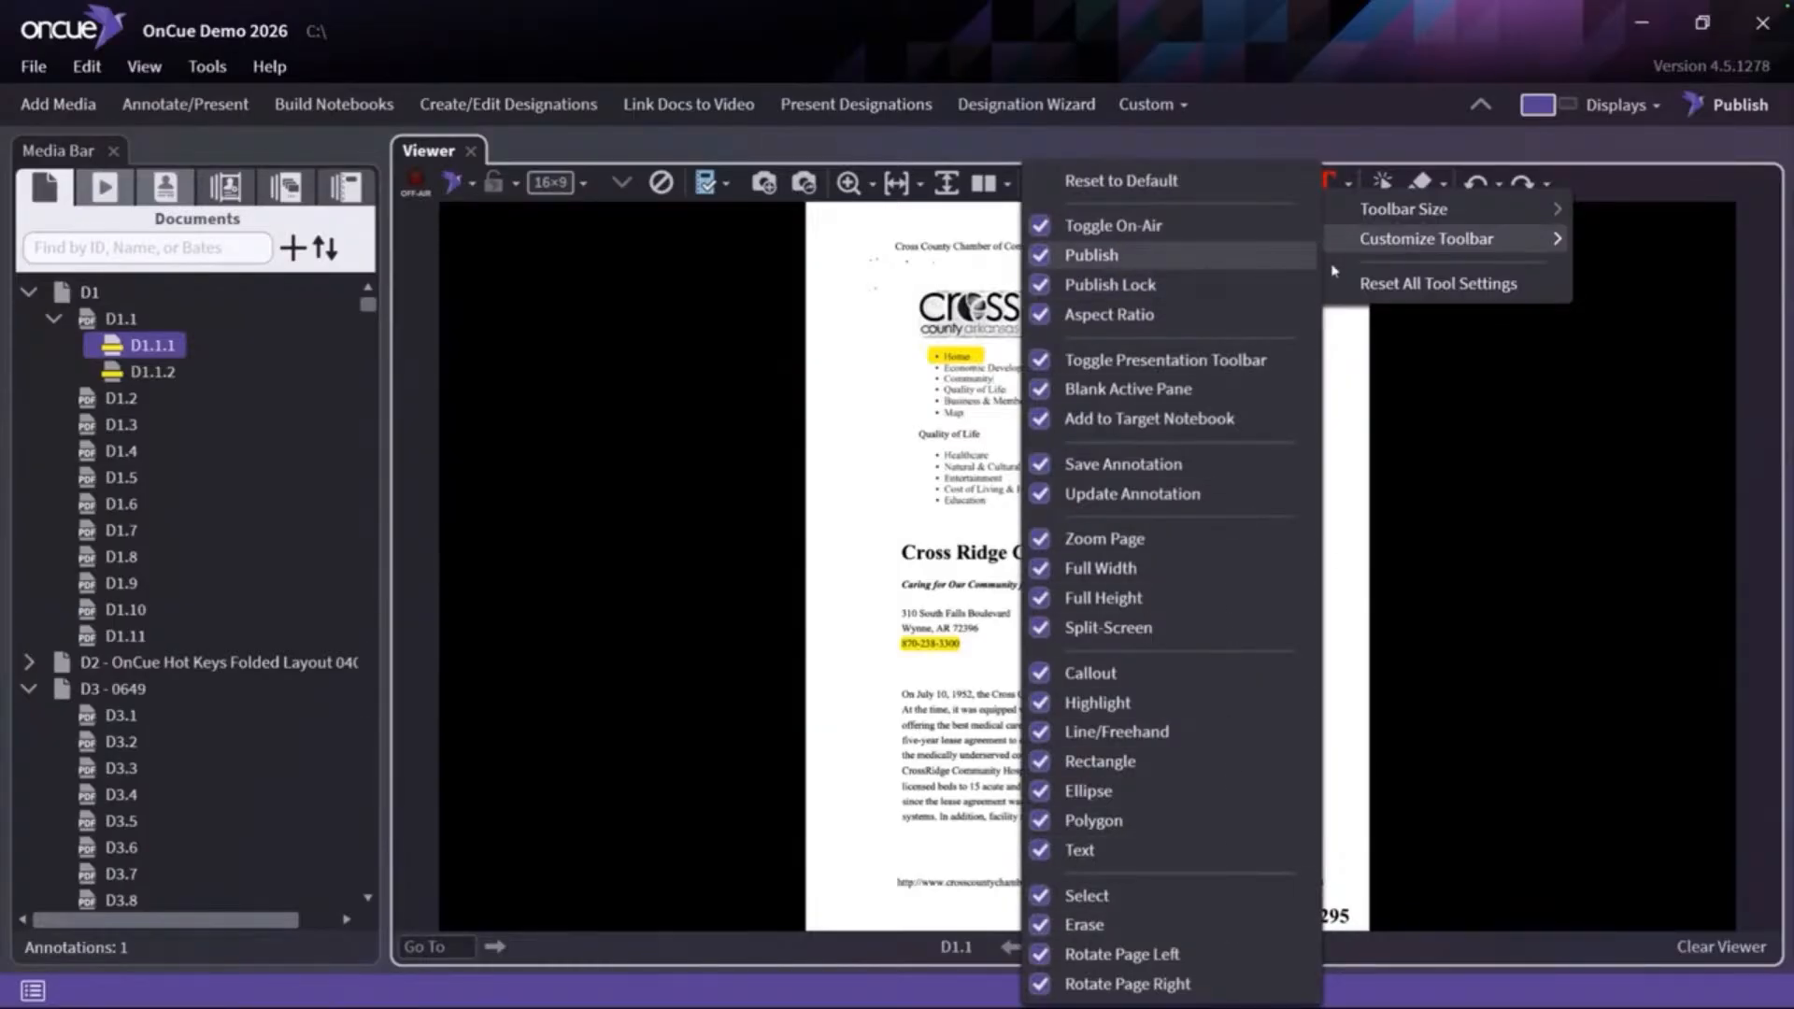
{"action": "mouse_move", "coordinate": [1429, 215]}
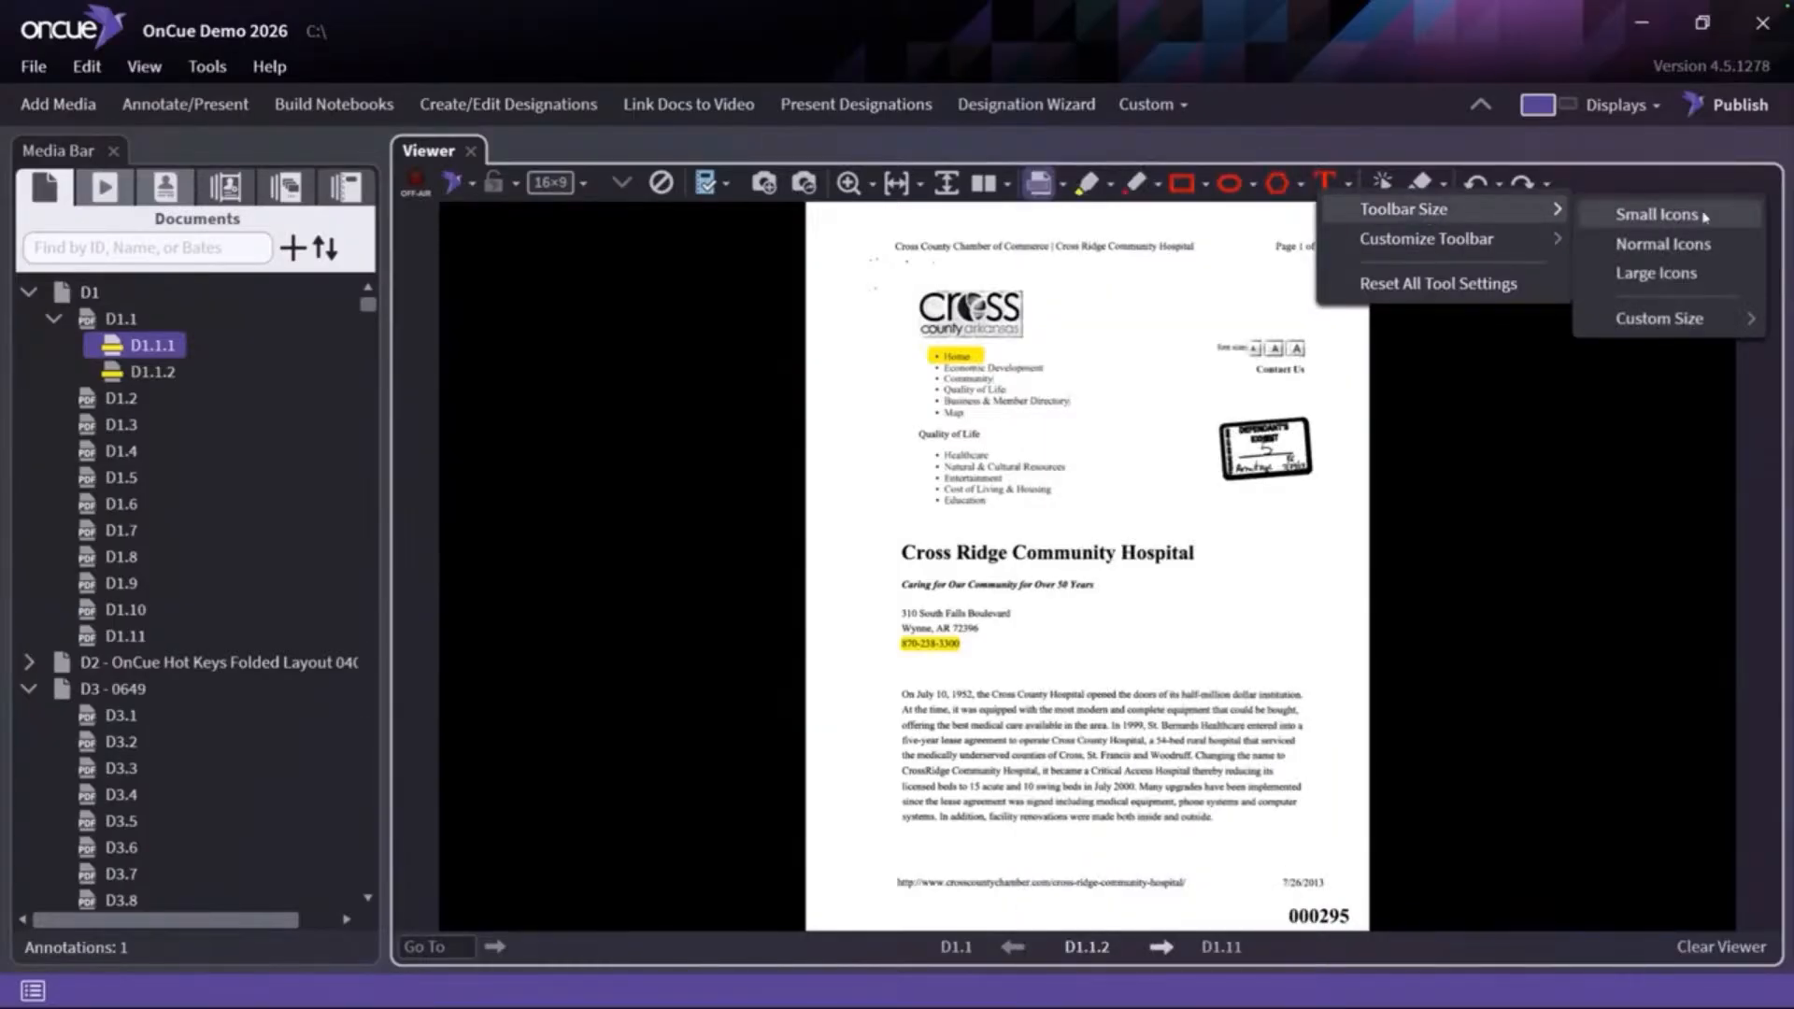
{"action": "mouse_move", "coordinate": [1652, 321]}
{"action": "mouse_move", "coordinate": [1400, 506]}
{"action": "left_mouse_down"}
{"action": "mouse_move", "coordinate": [1398, 408]}
{"action": "mouse_move", "coordinate": [1401, 534]}
{"action": "left_mouse_up"}
{"action": "left_click", "coordinate": [1645, 507]}
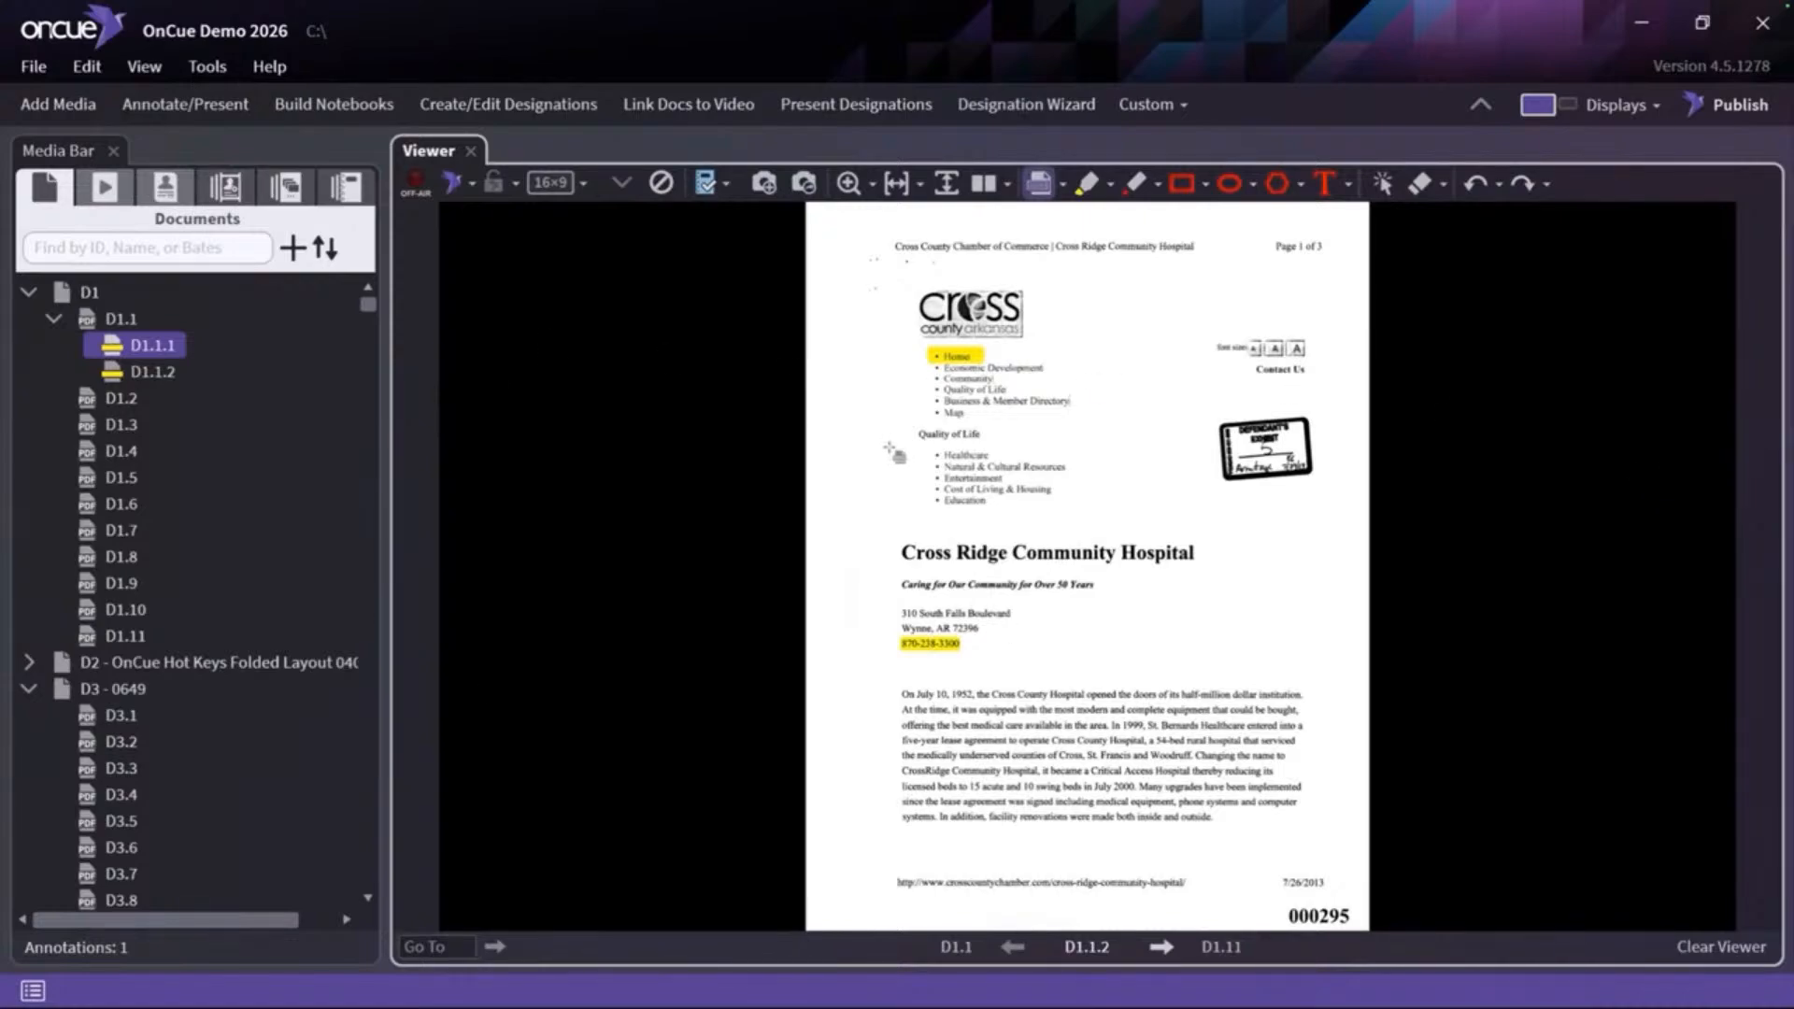
Clear the viewer, display page D1.7, and collapse the D1 and D3 documents in the list
{"action": "key", "text": "Escape"}
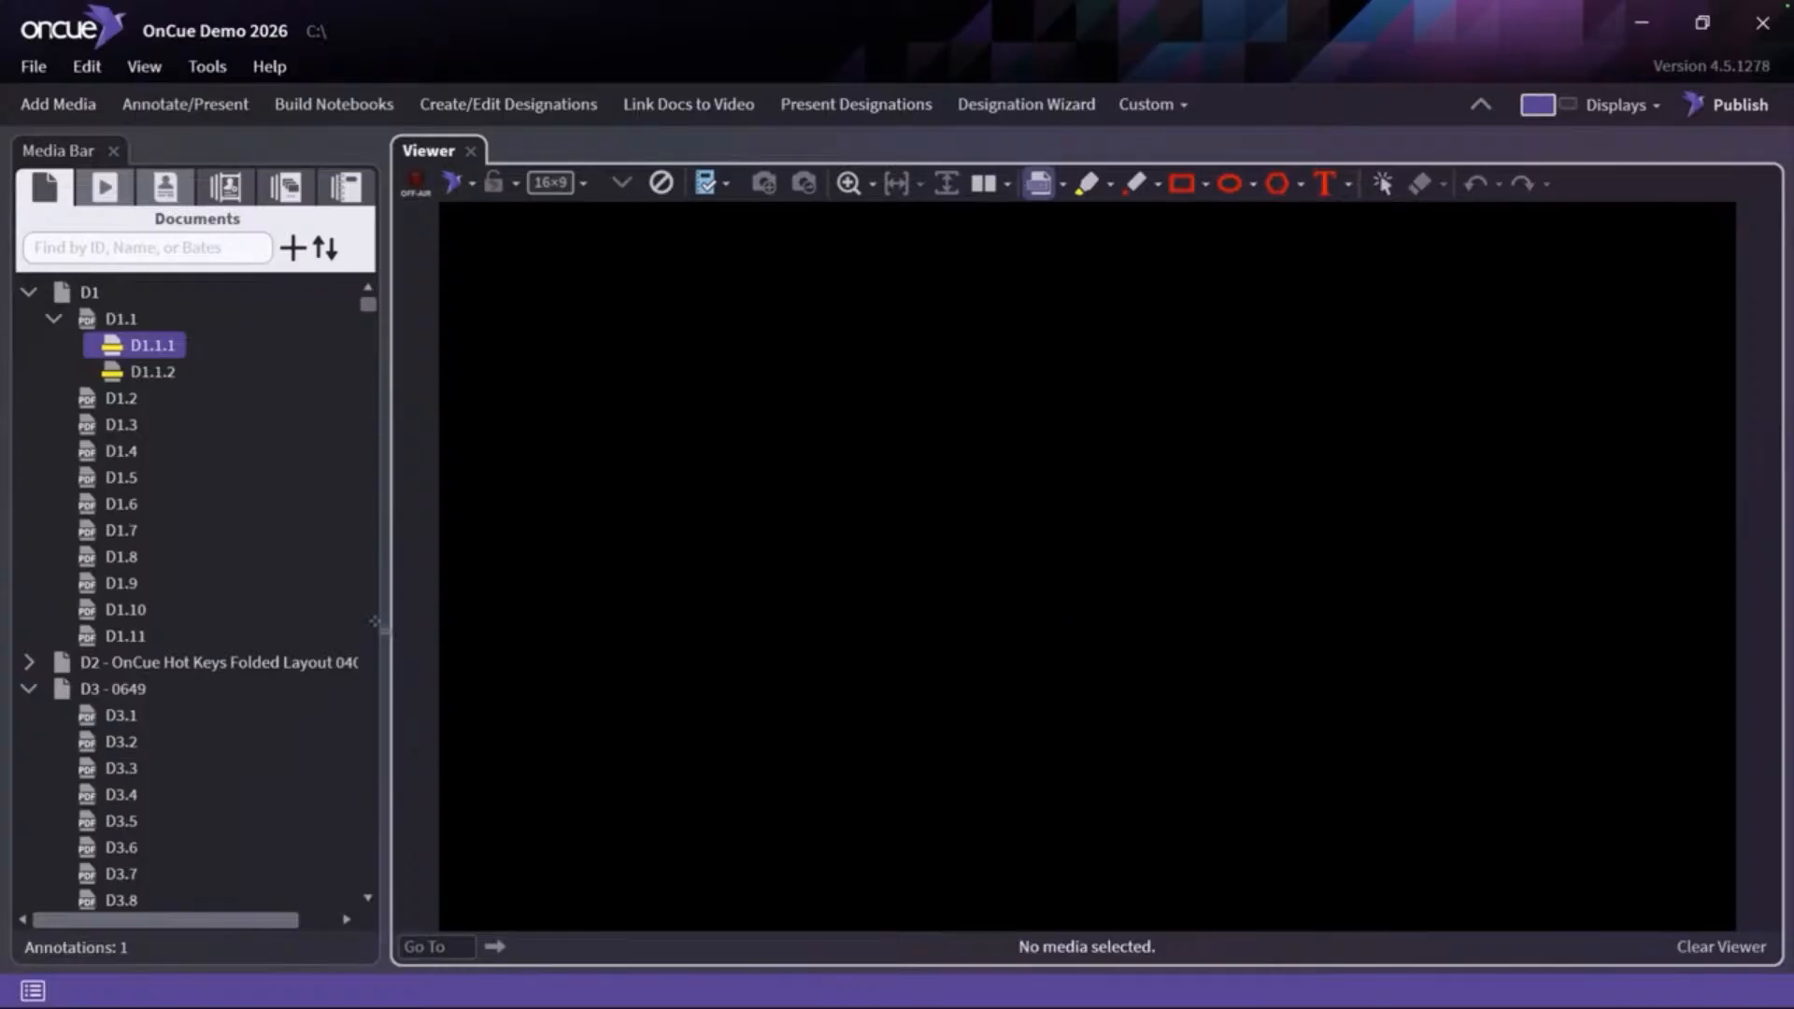
{"action": "left_click", "coordinate": [78, 558]}
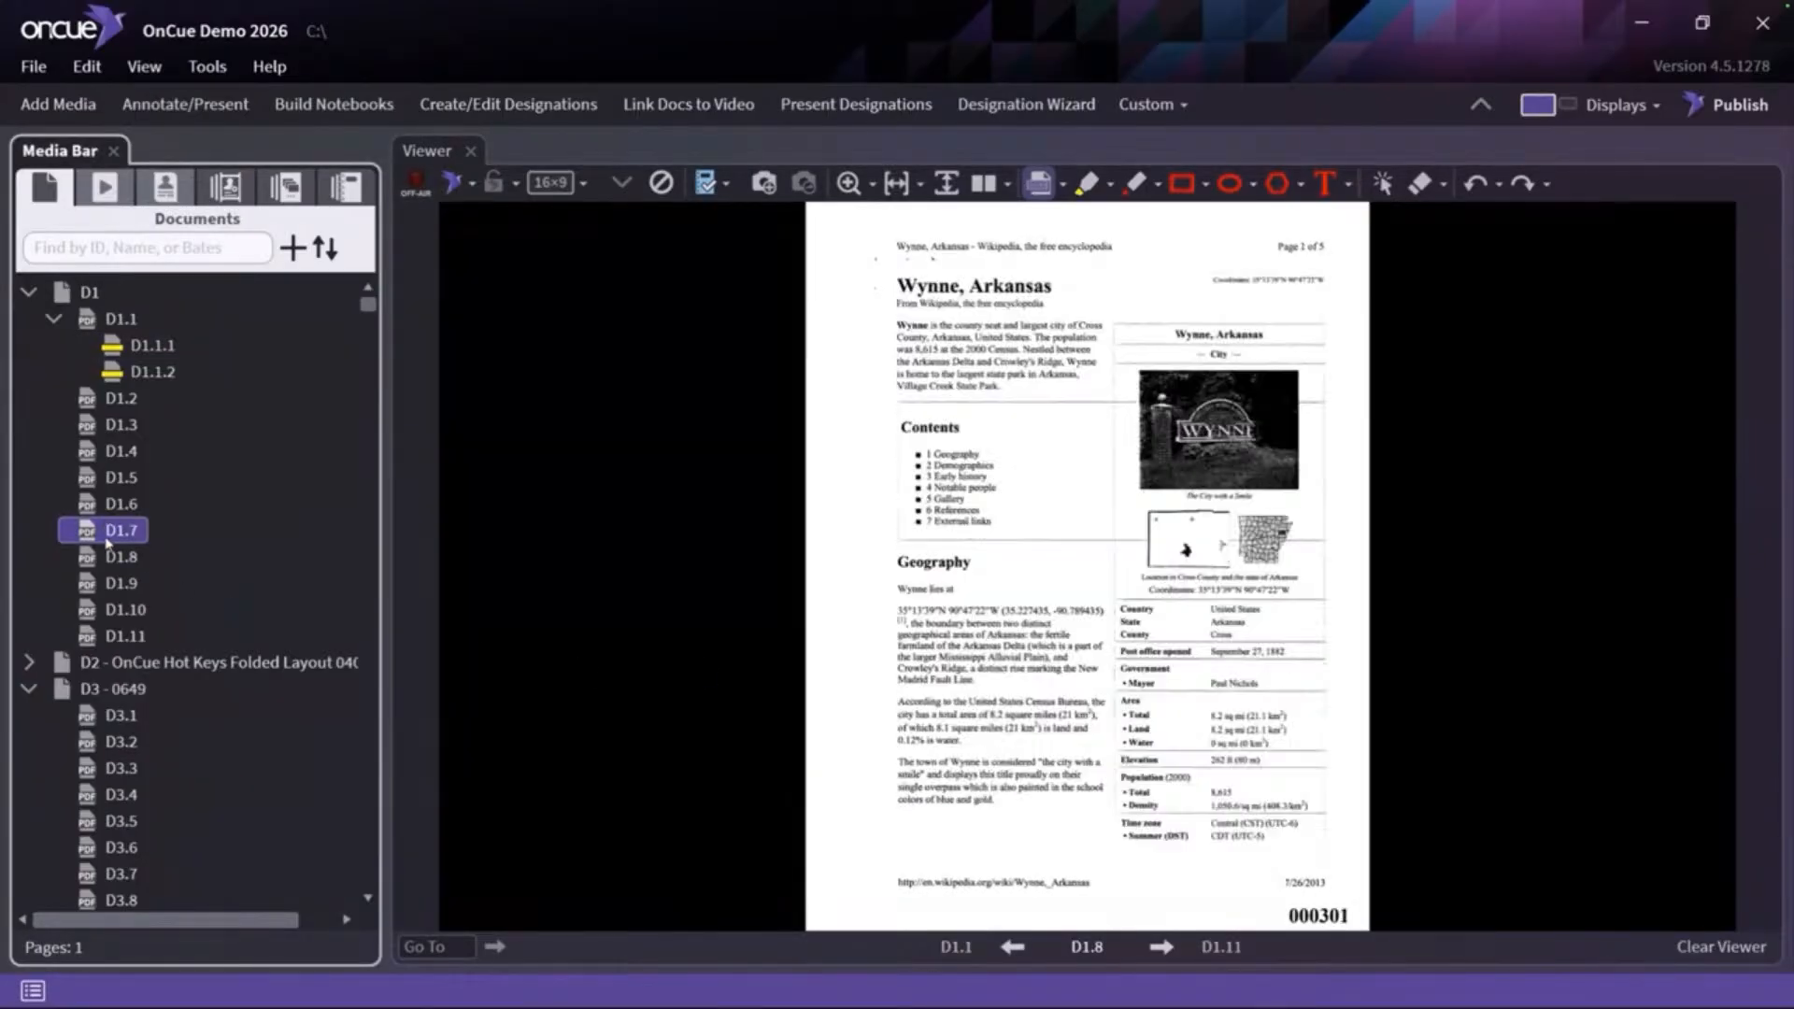
{"action": "left_click", "coordinate": [29, 294]}
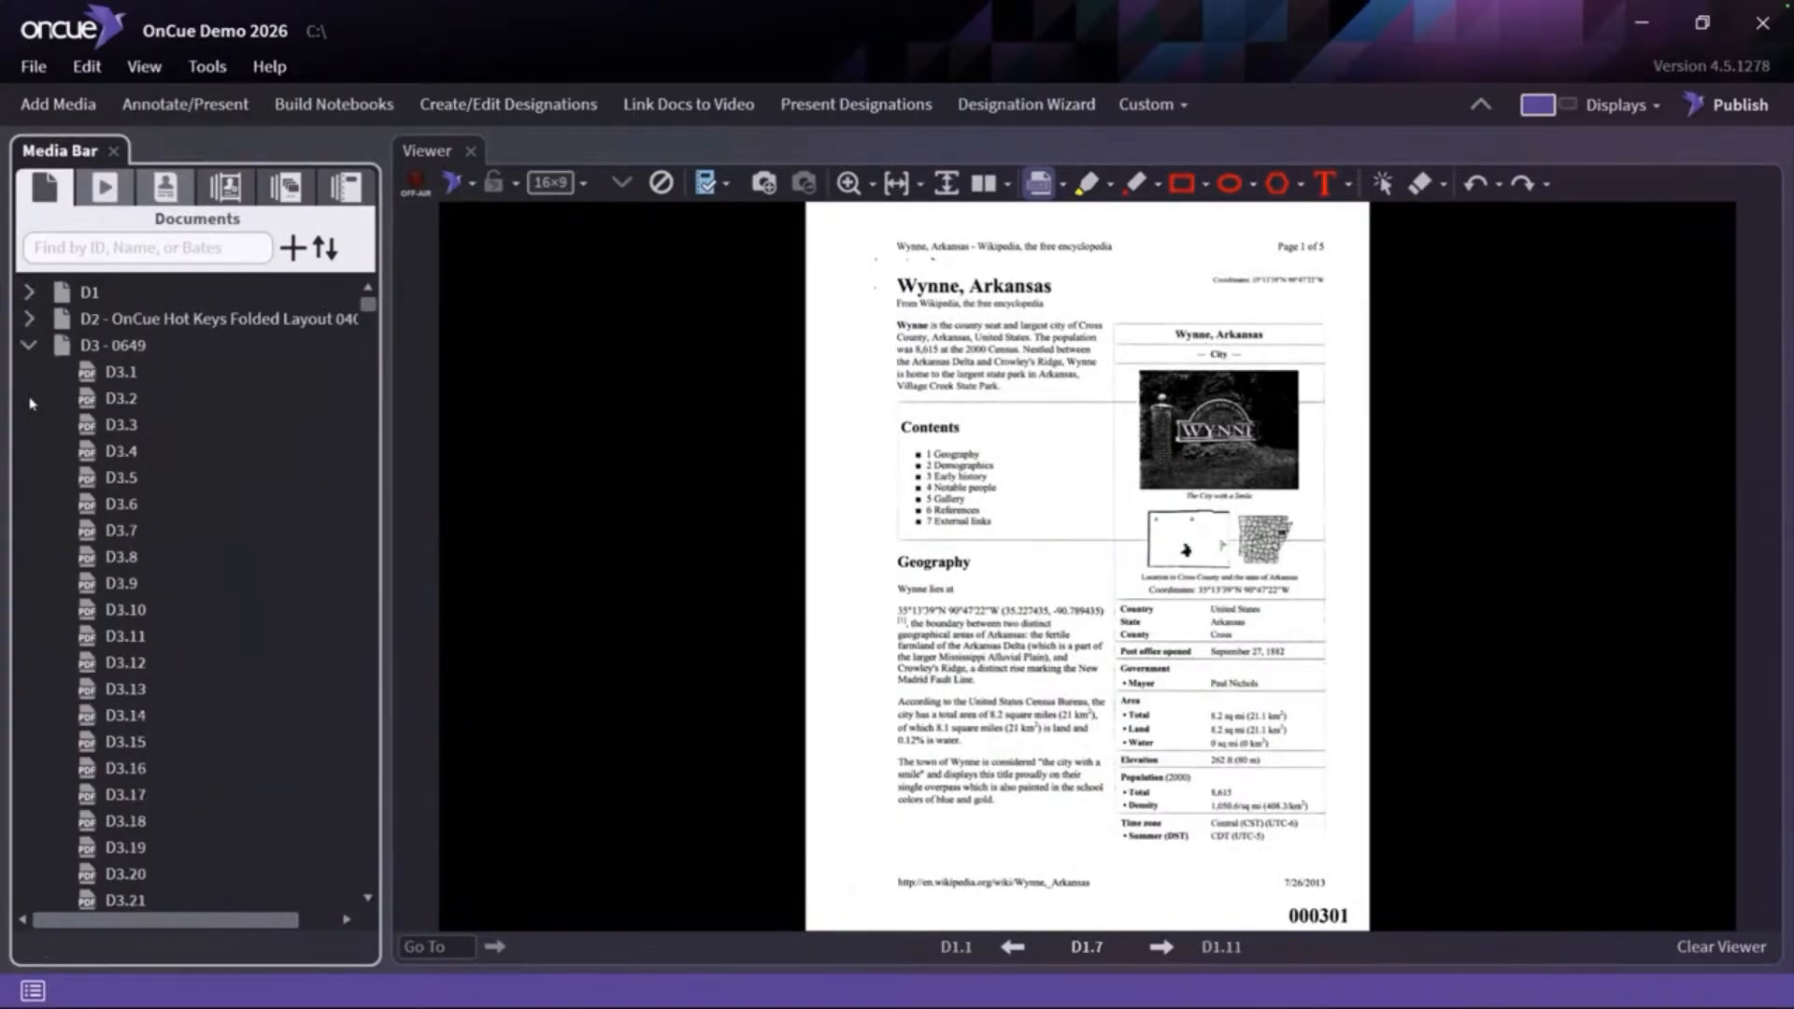
{"action": "left_click", "coordinate": [29, 346]}
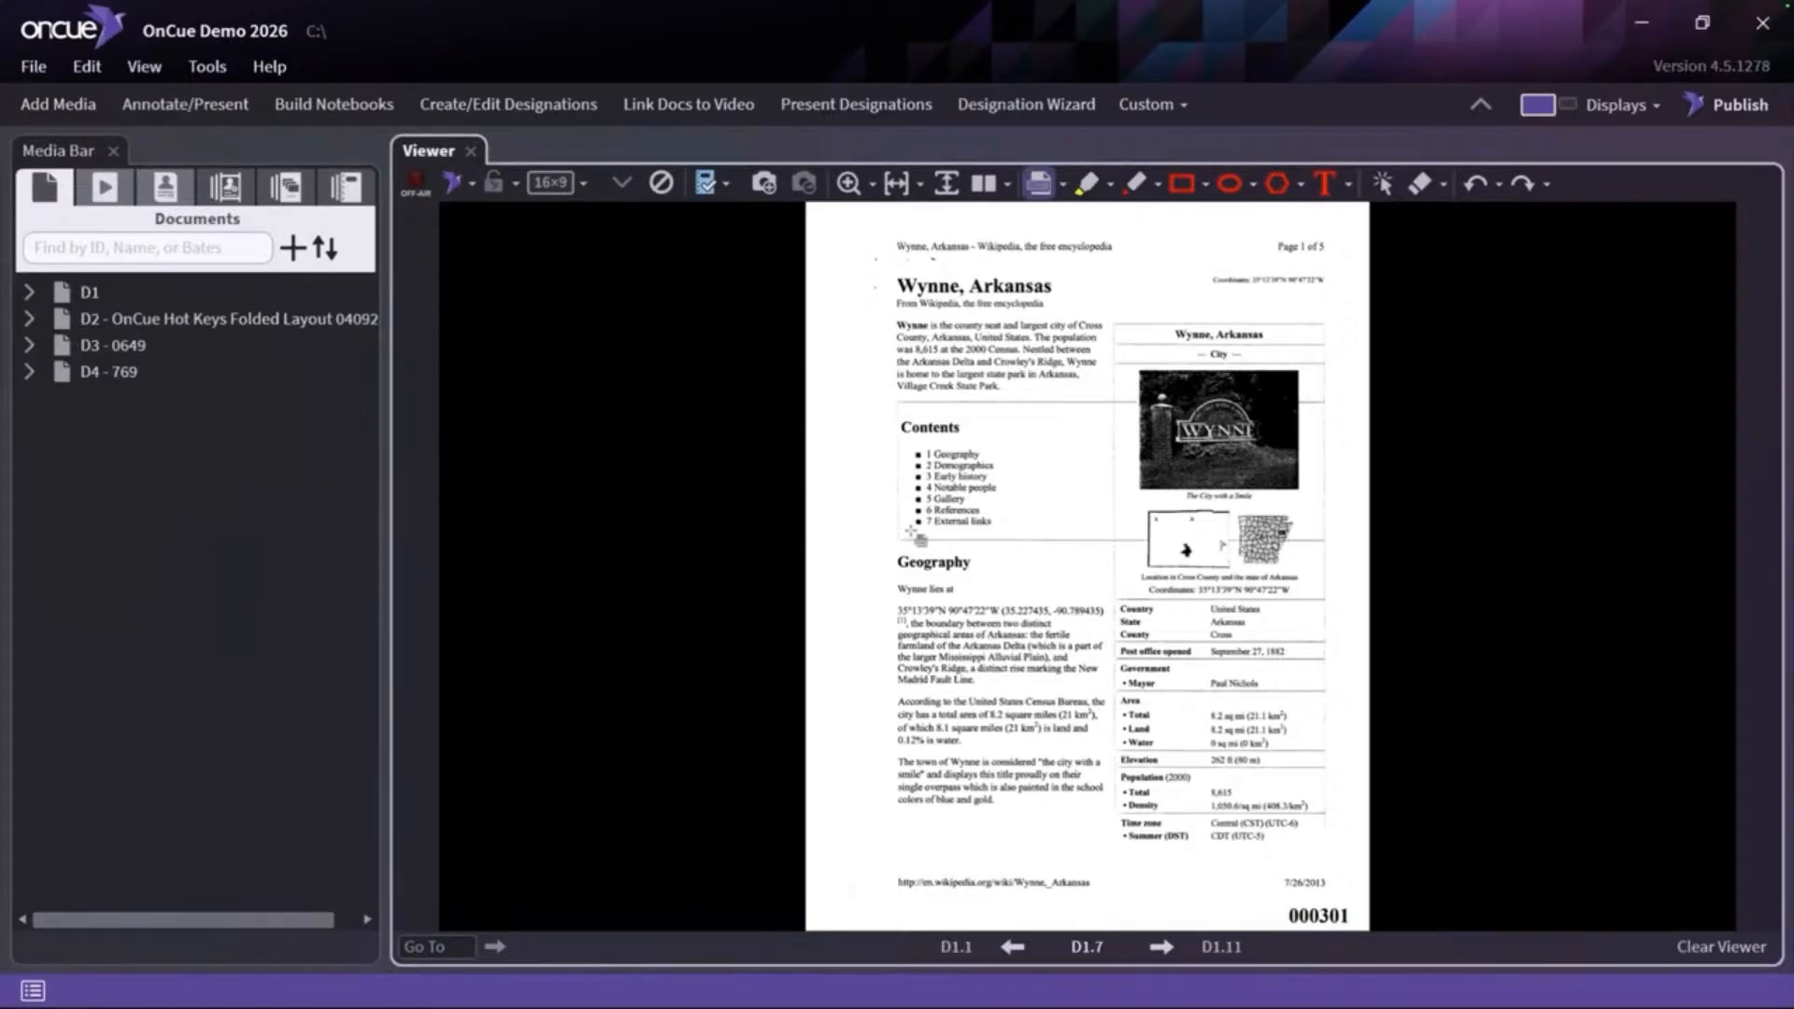
Show document D4 by its ID and go to its page 430
{"action": "key", "text": "Return"}
{"action": "type", "text": "d4"}
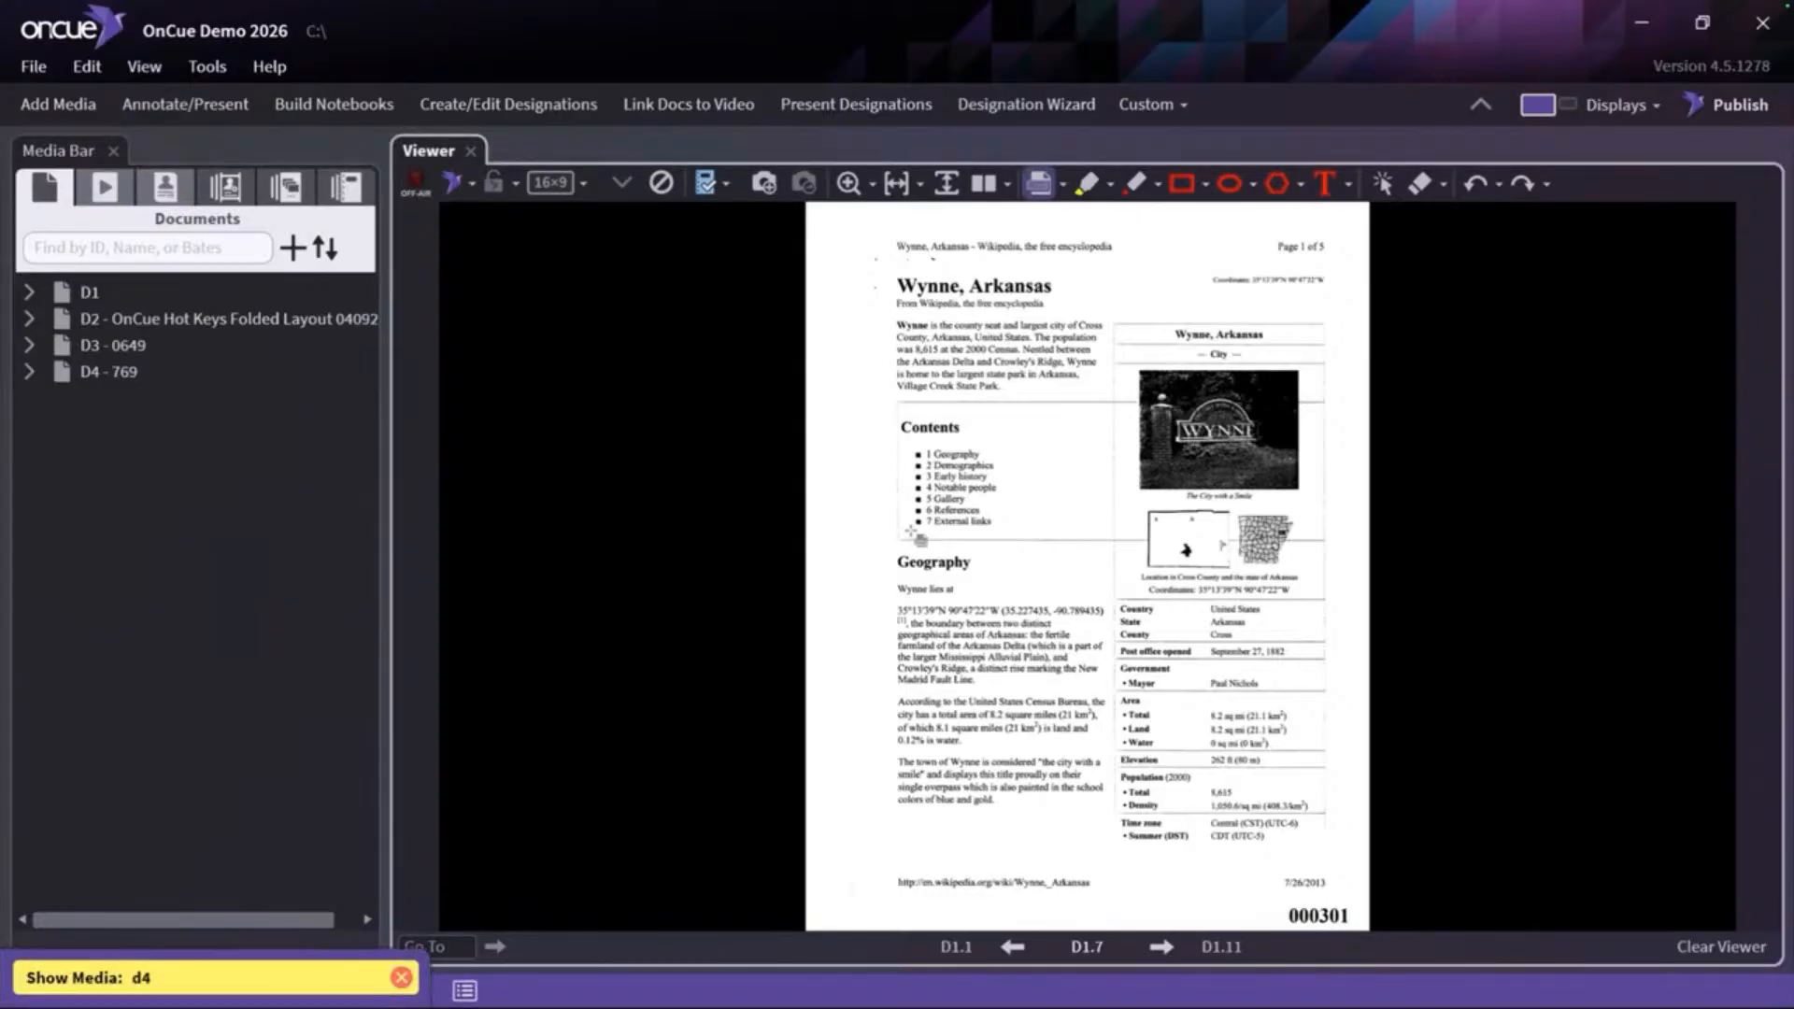
{"action": "key", "text": "Return"}
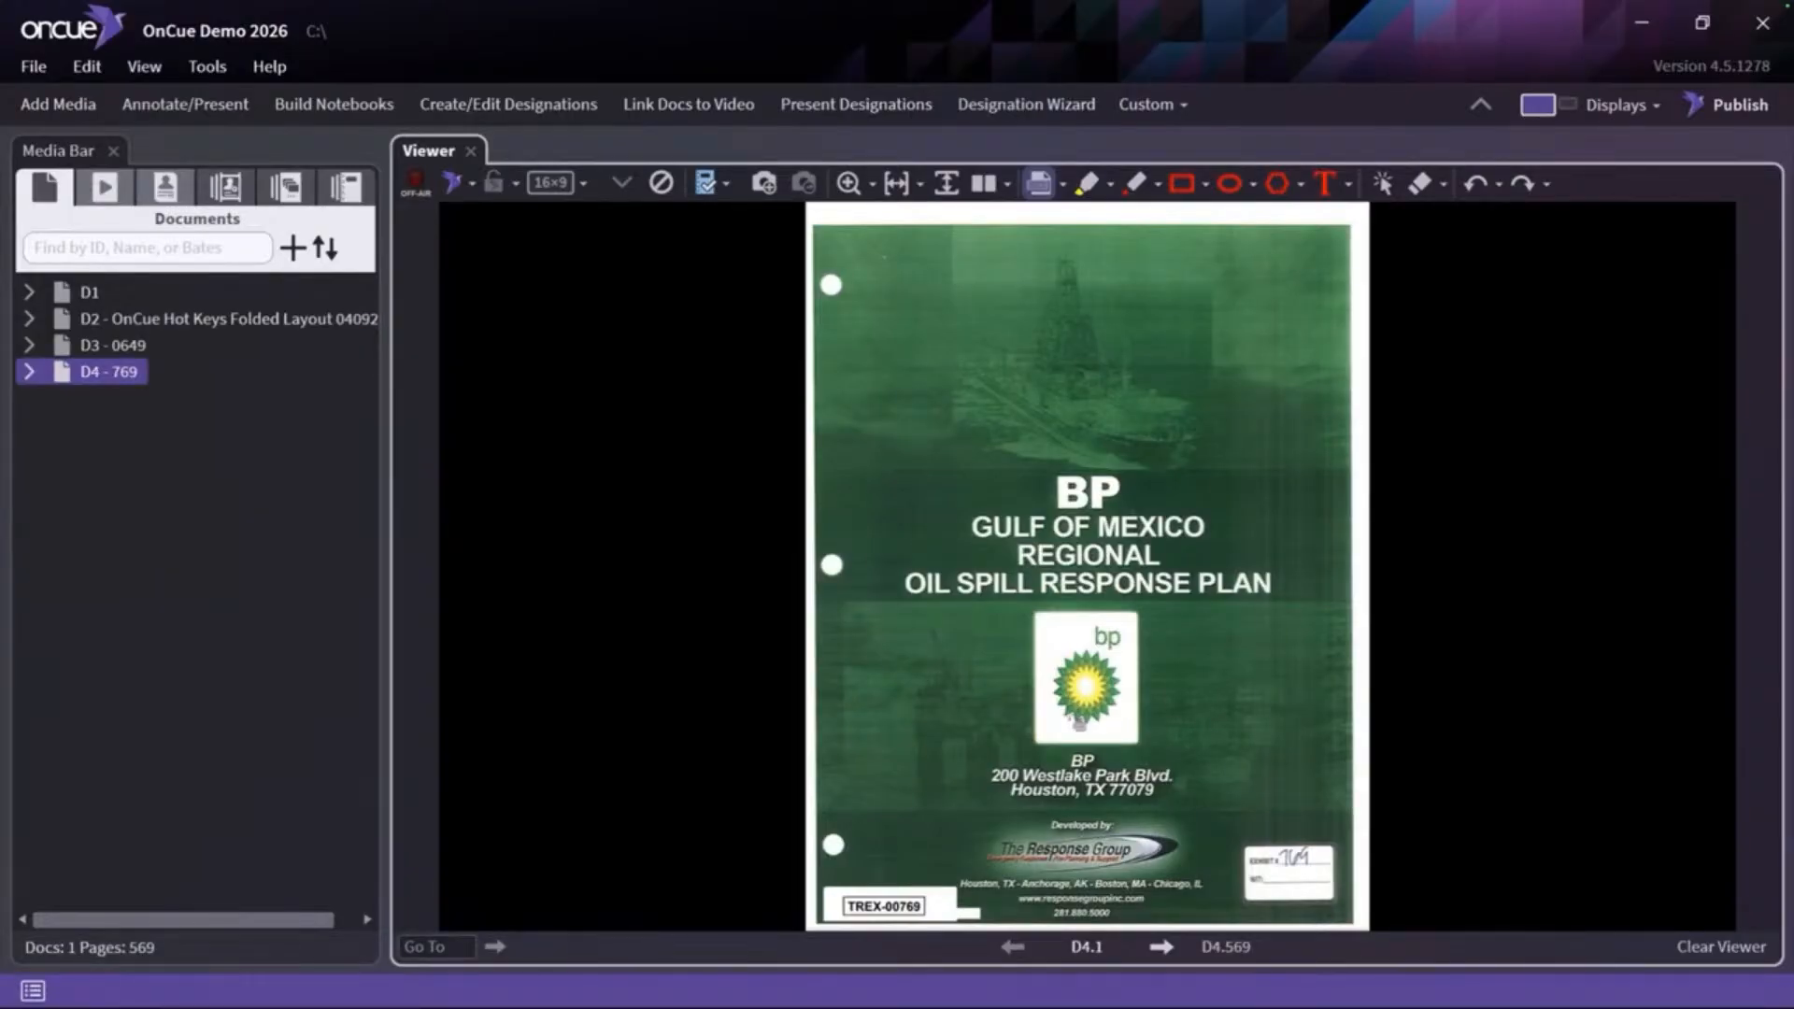
{"action": "type", "text": "430"}
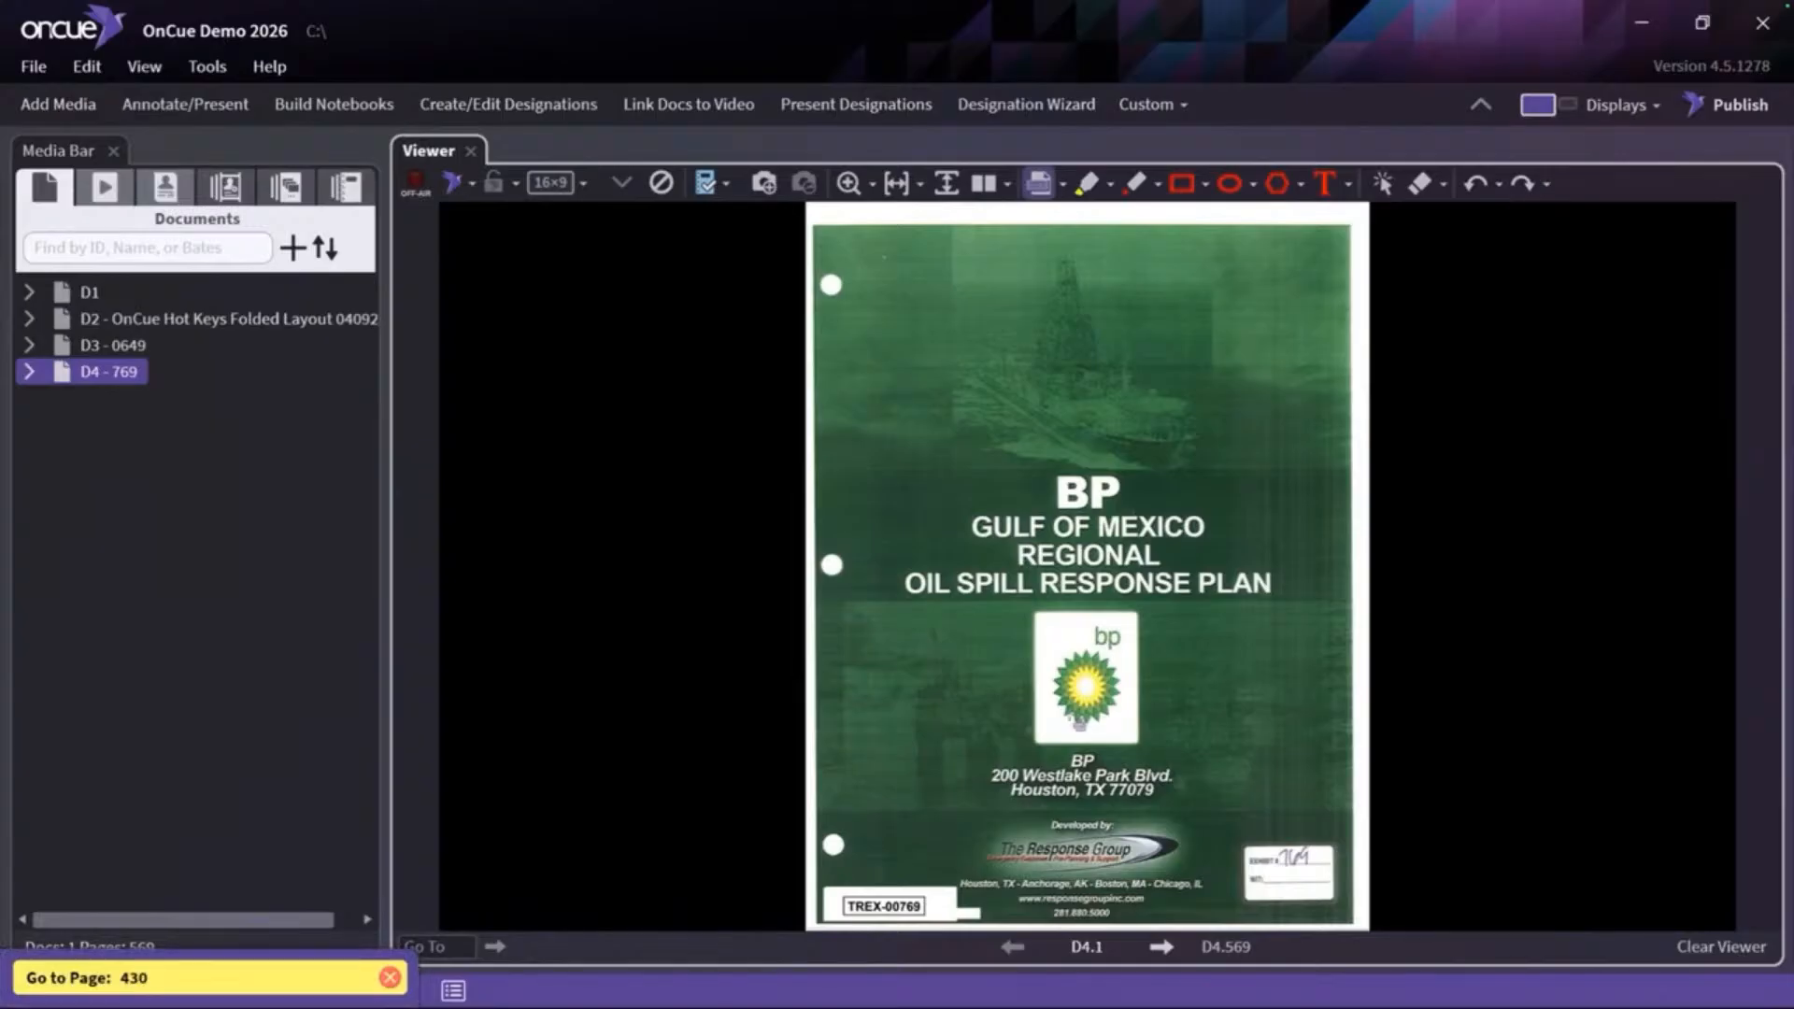
{"action": "key", "text": "Return"}
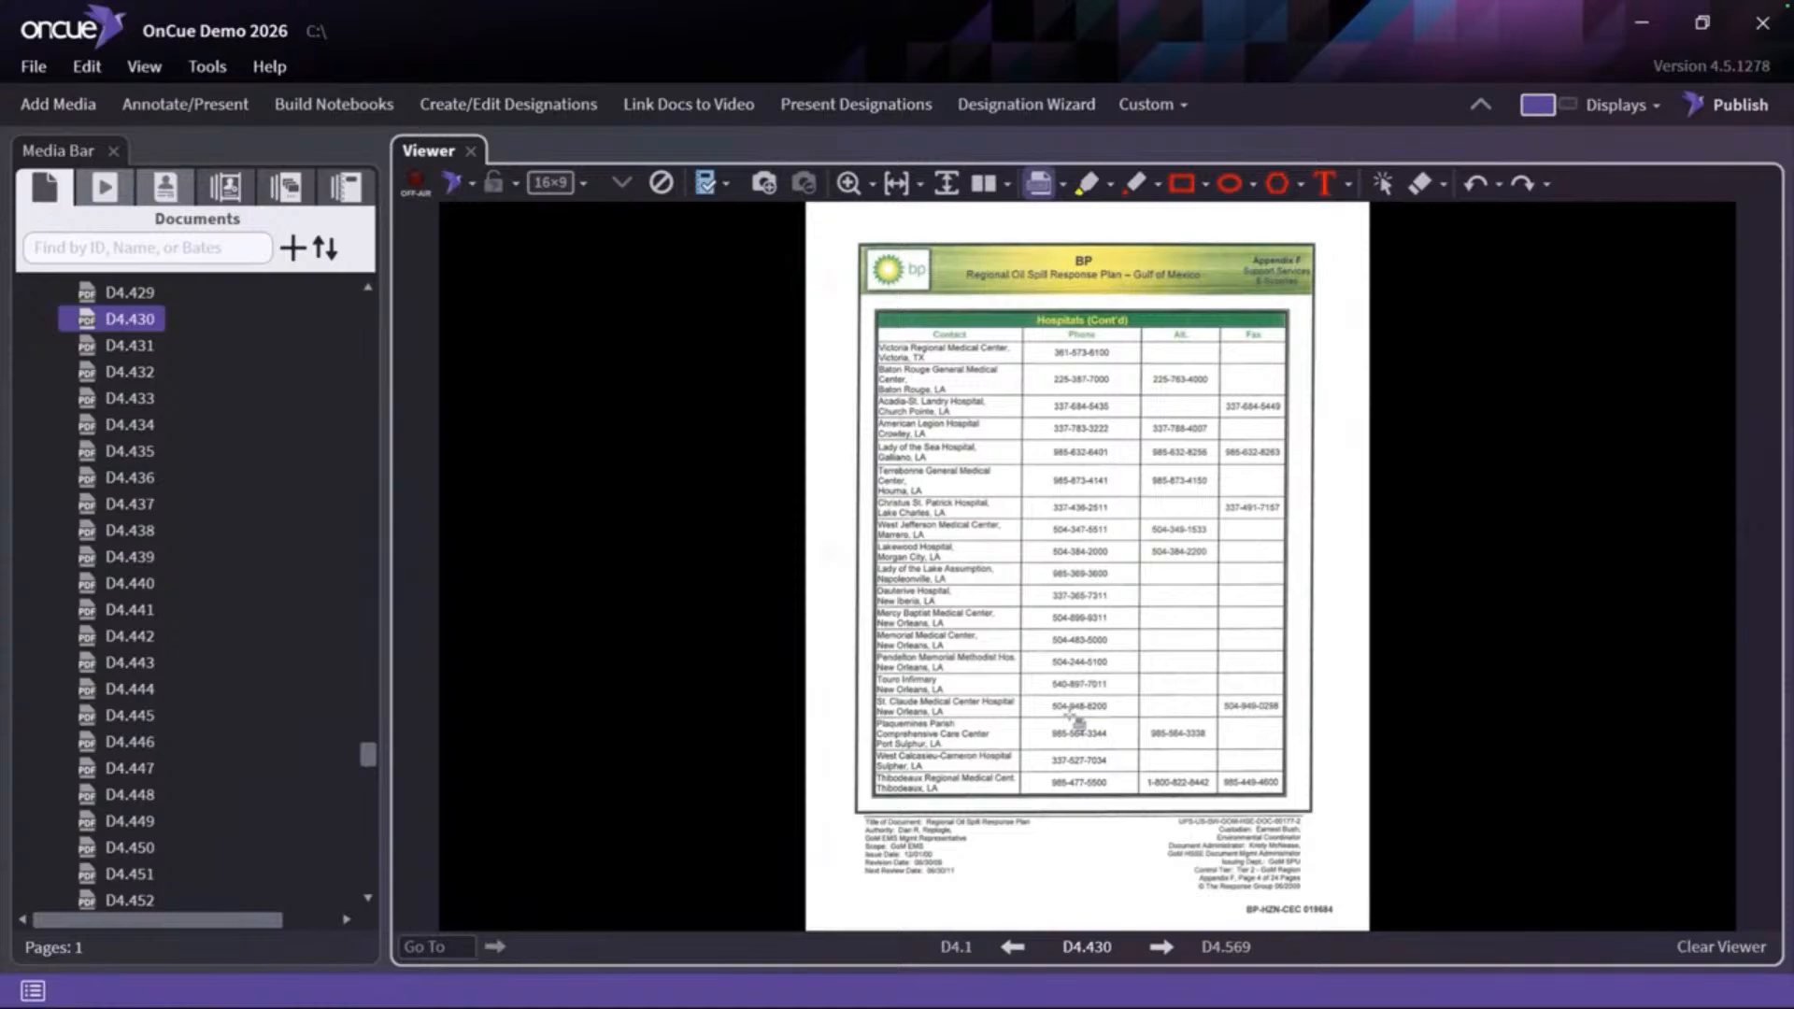
Call up document D1 by its ID, followed directly by page 234 of document D3 using d3.234
{"action": "type", "text": "d1"}
{"action": "key", "text": "Return"}
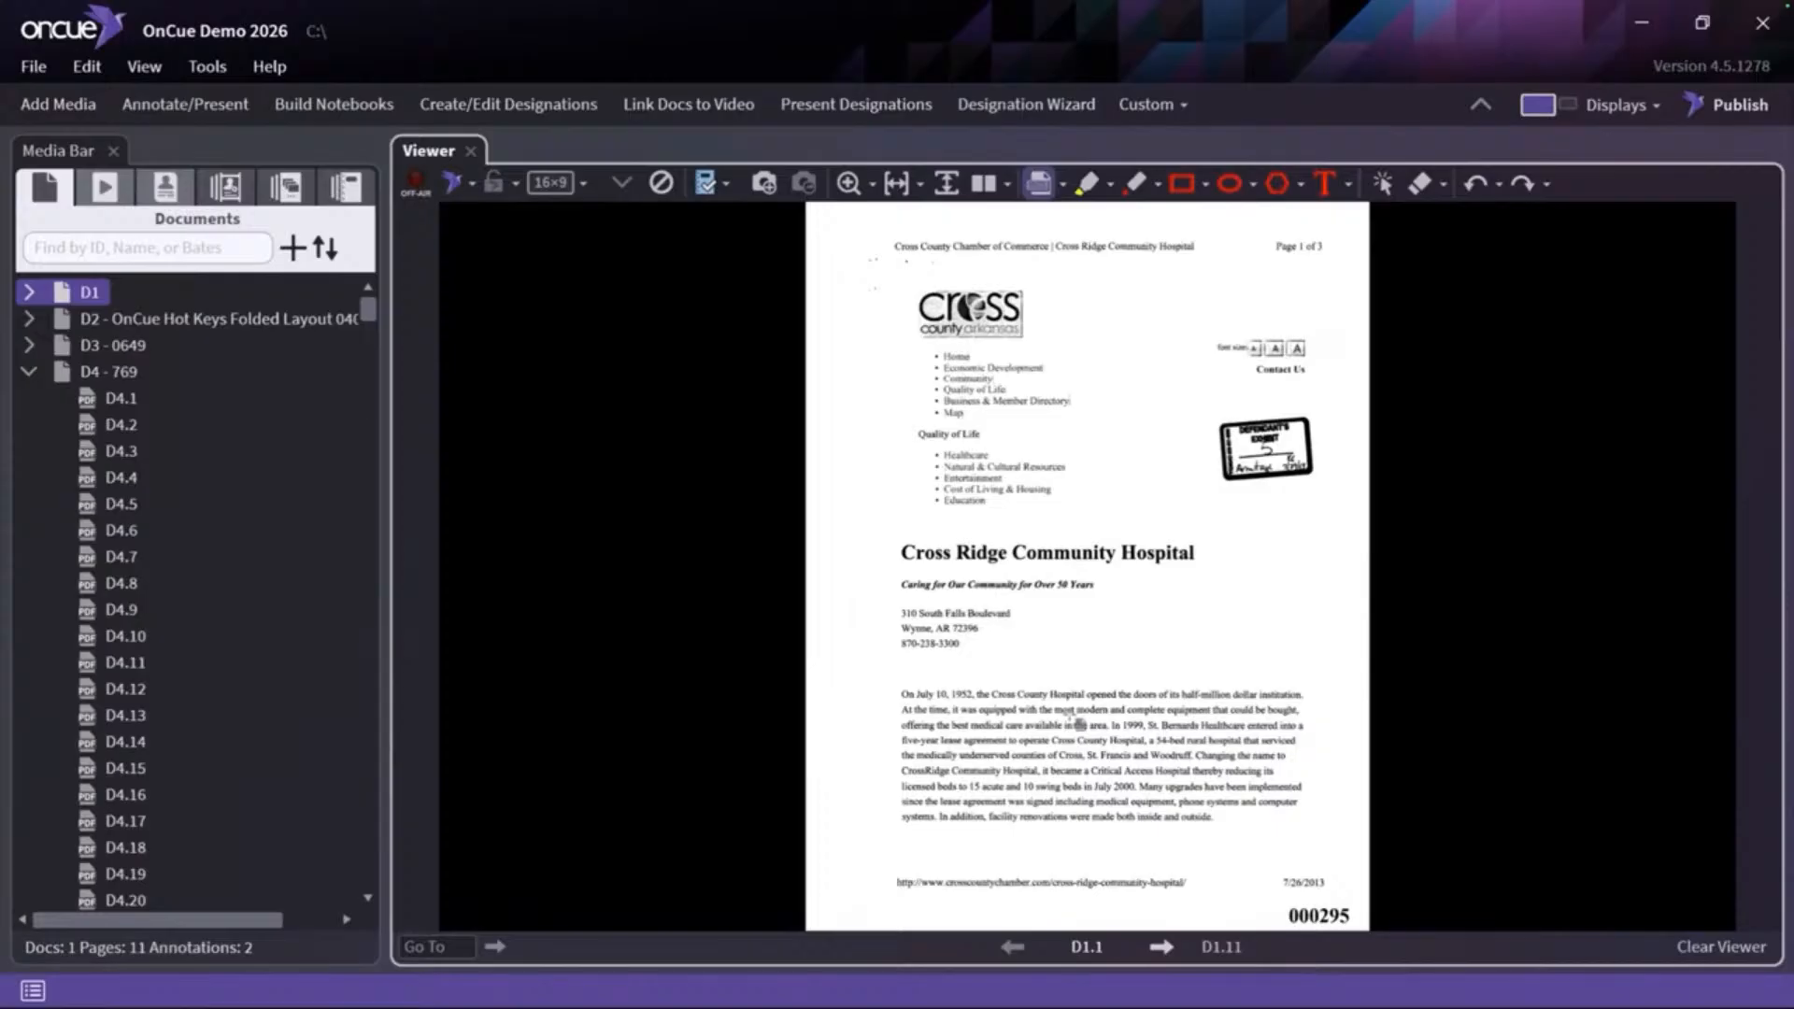
{"action": "type", "text": "d3"}
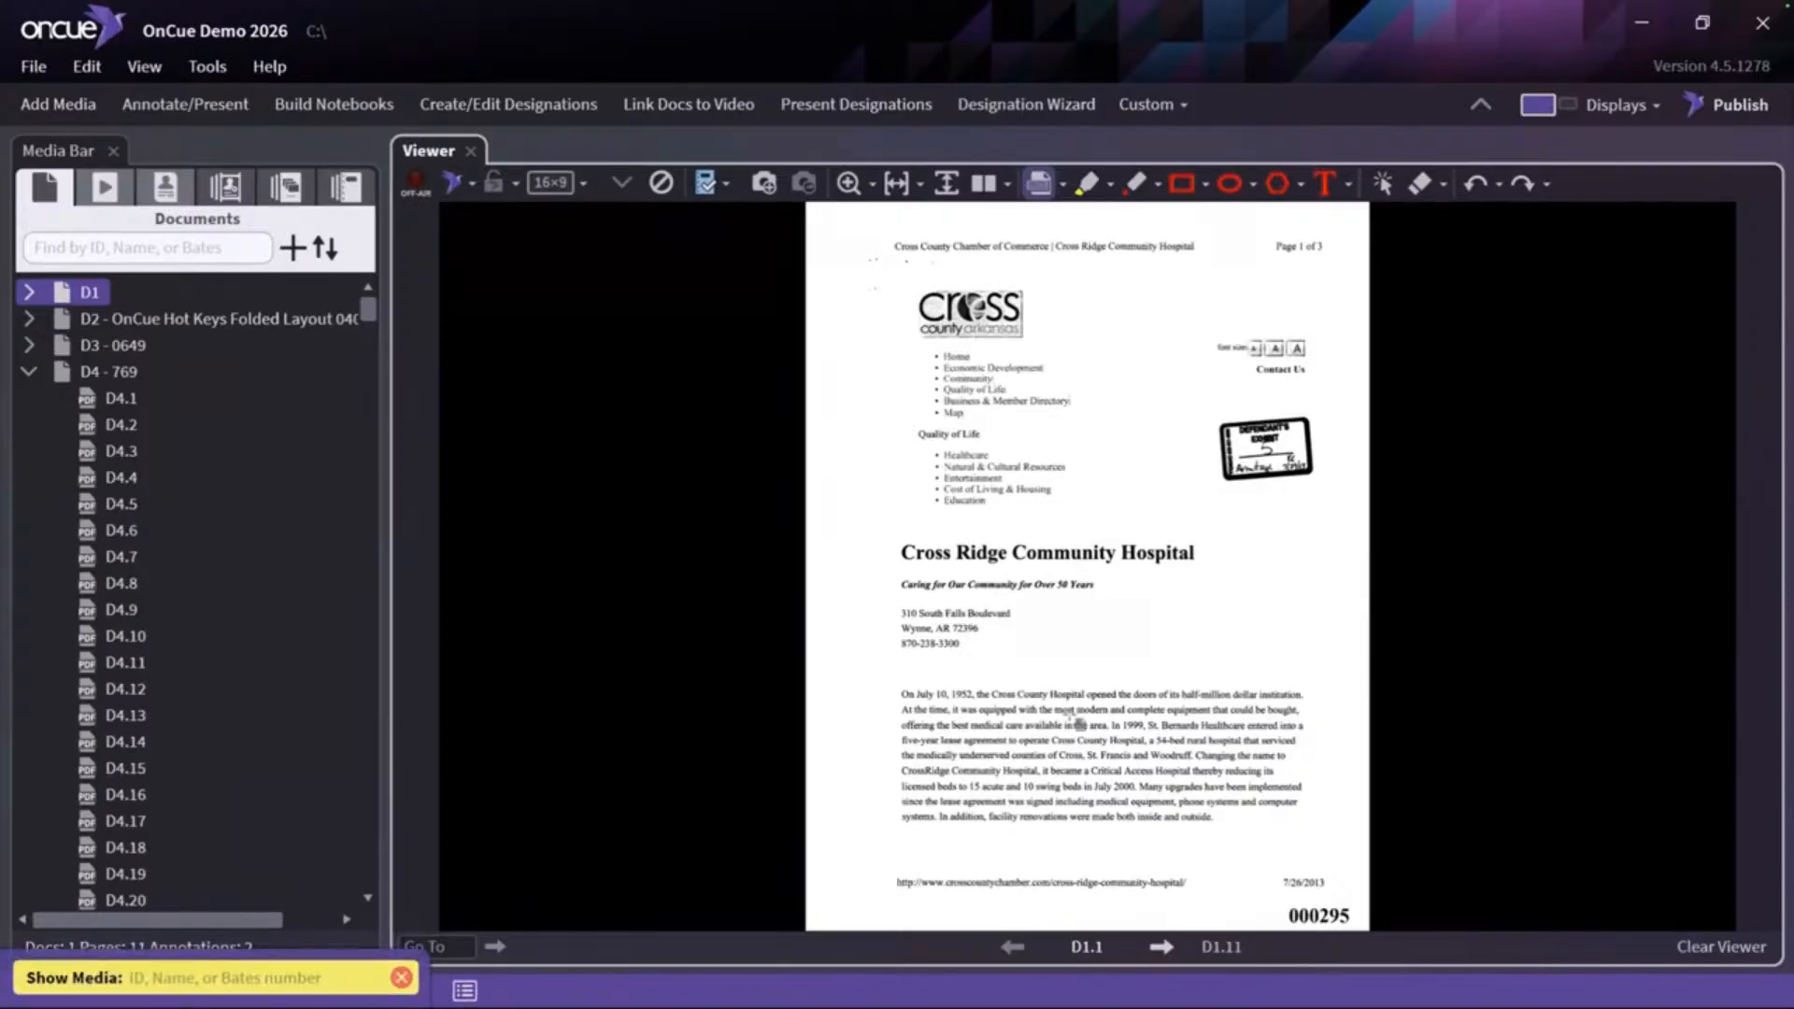
{"action": "type", "text": "."}
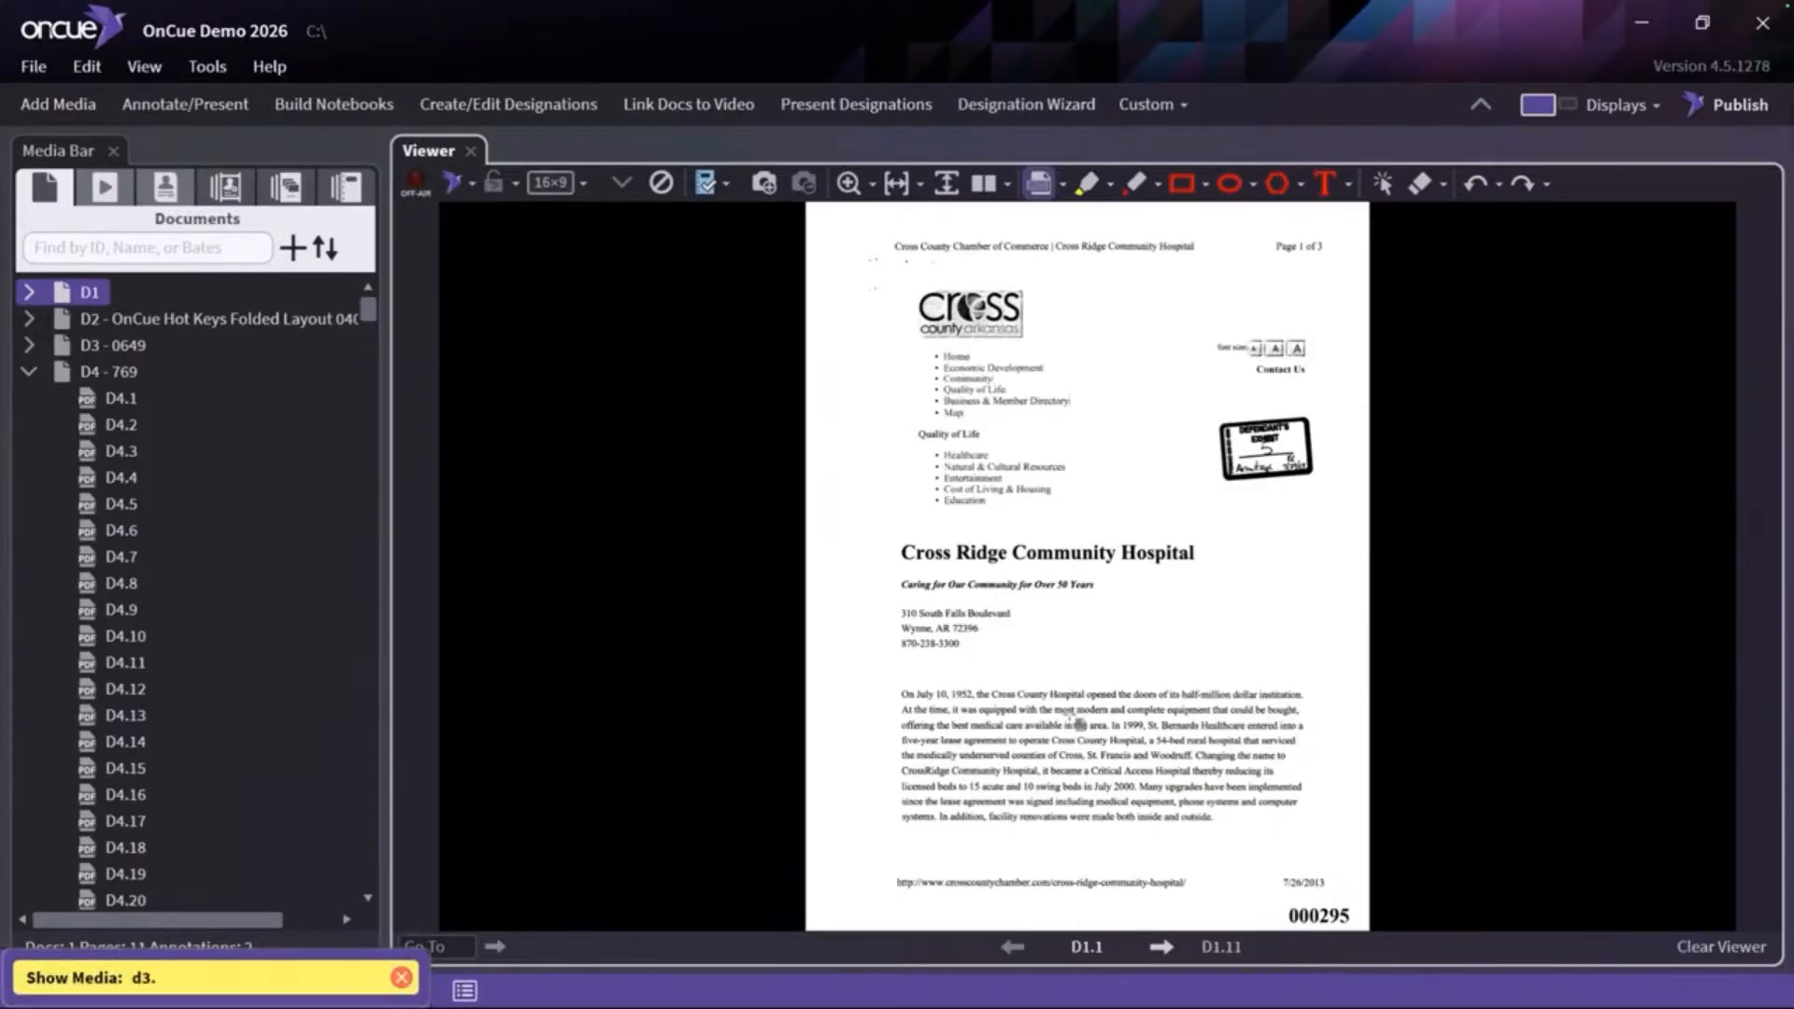
{"action": "type", "text": "234"}
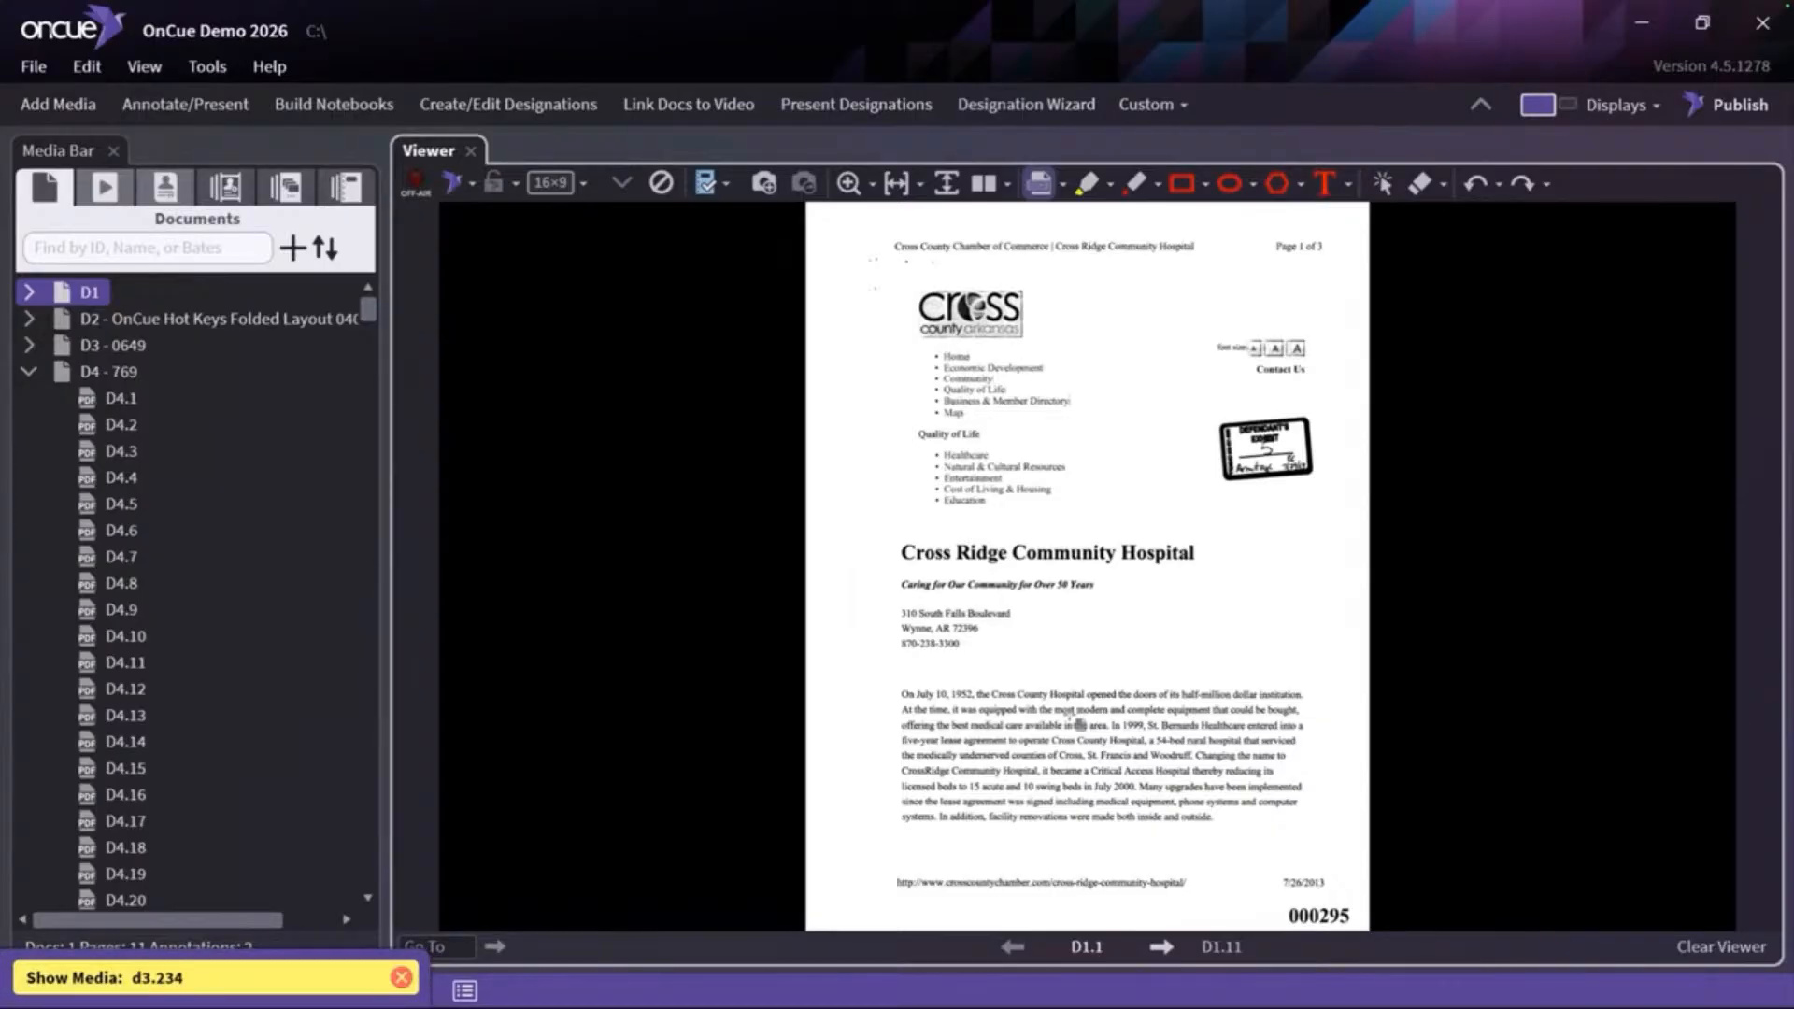
{"action": "key", "text": "Return"}
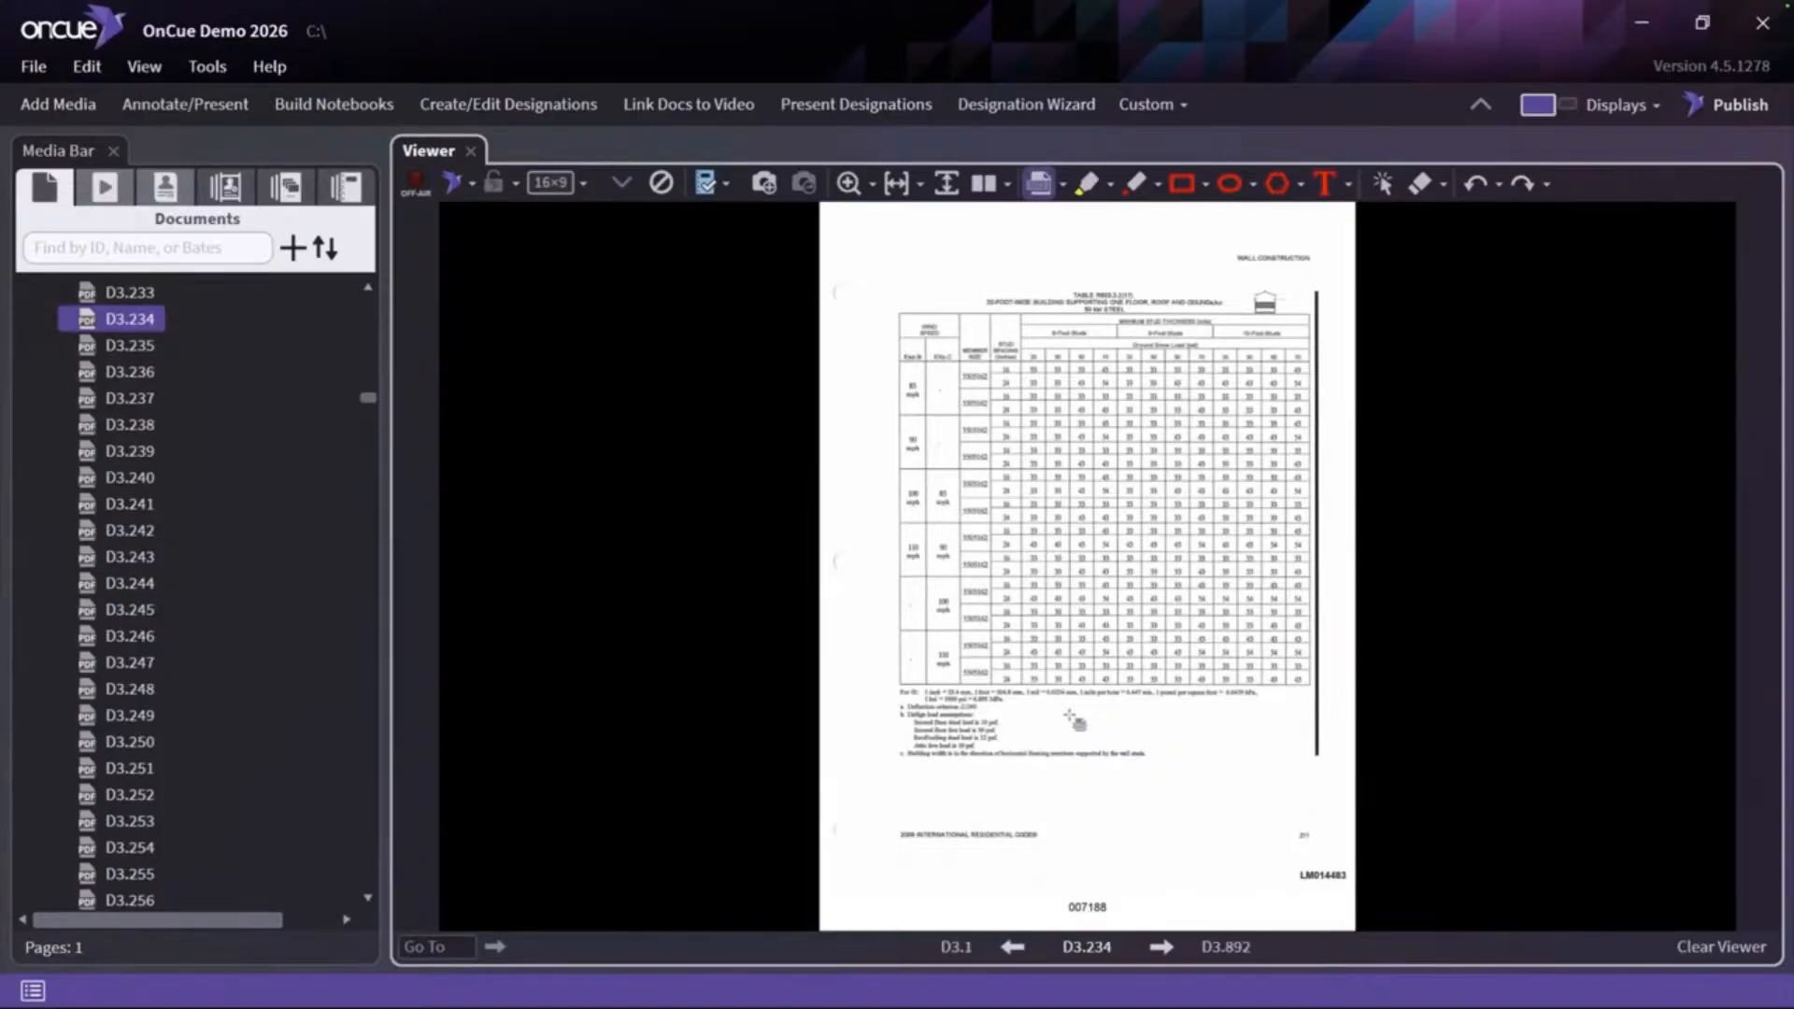
Clear the viewer, collapse the whole document list, and display document D1 with its pages left collapsed
{"action": "key", "text": "Escape"}
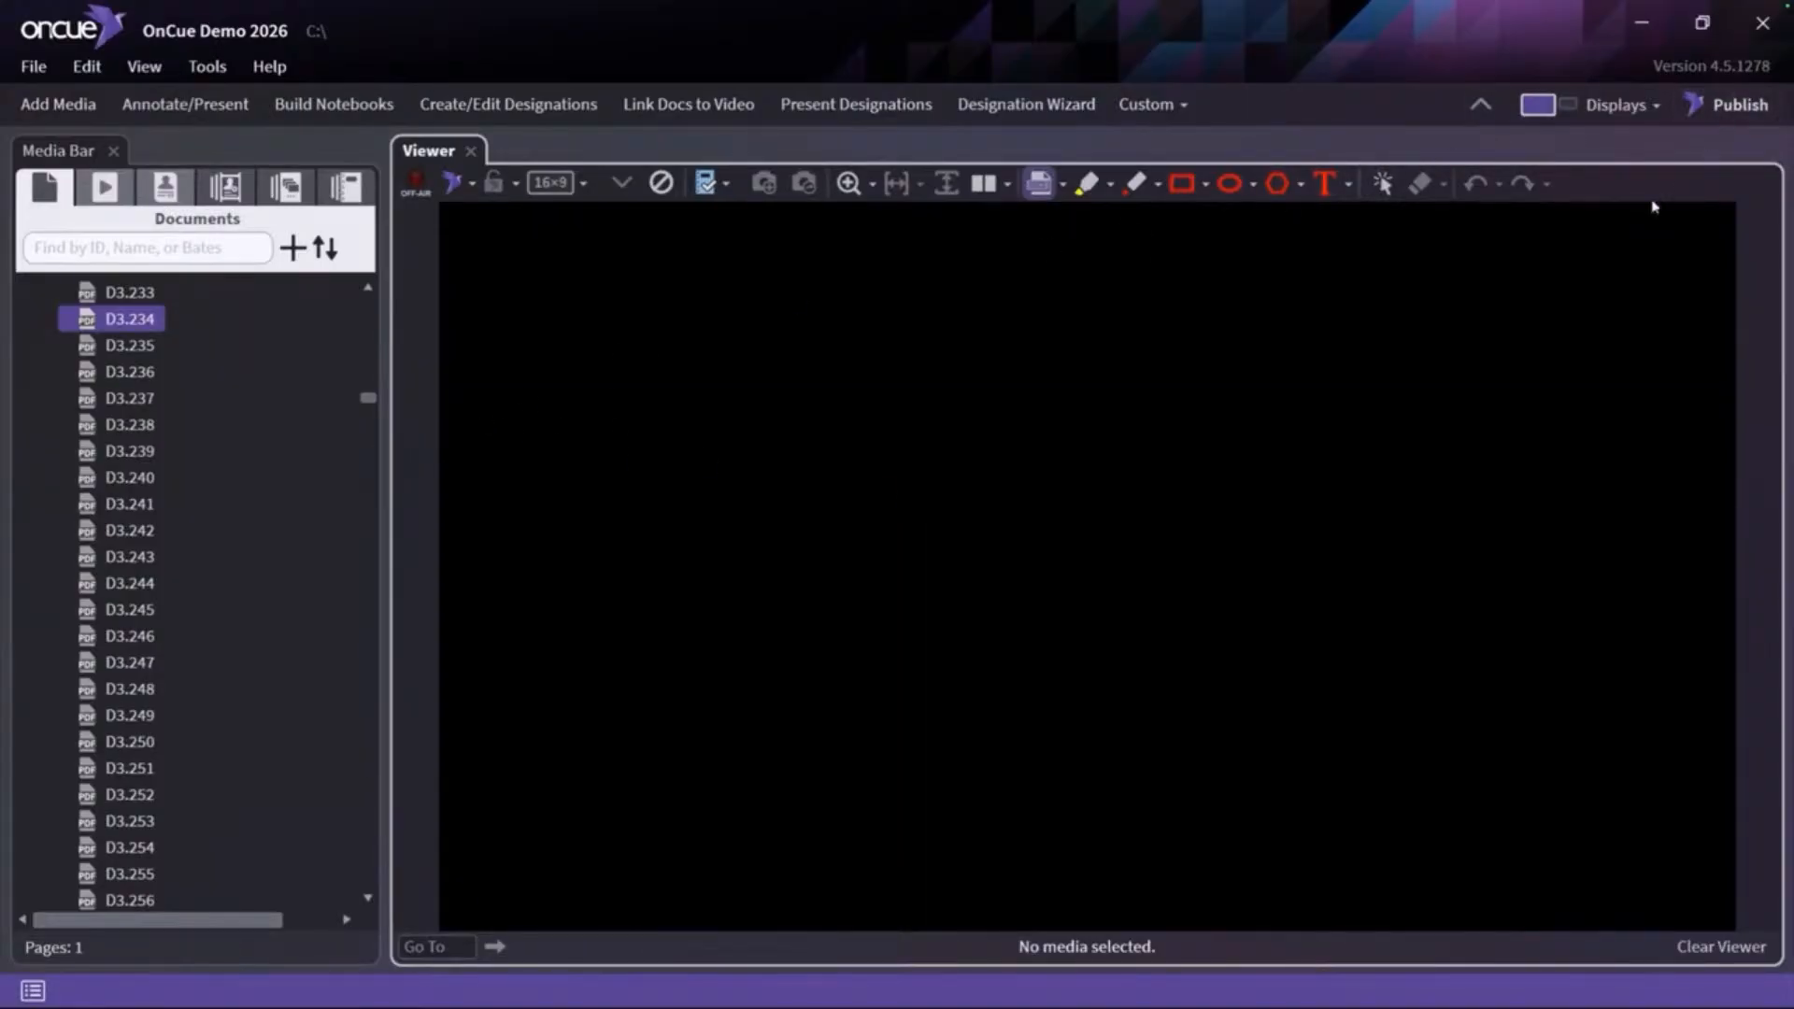
{"action": "left_click", "coordinate": [45, 188]}
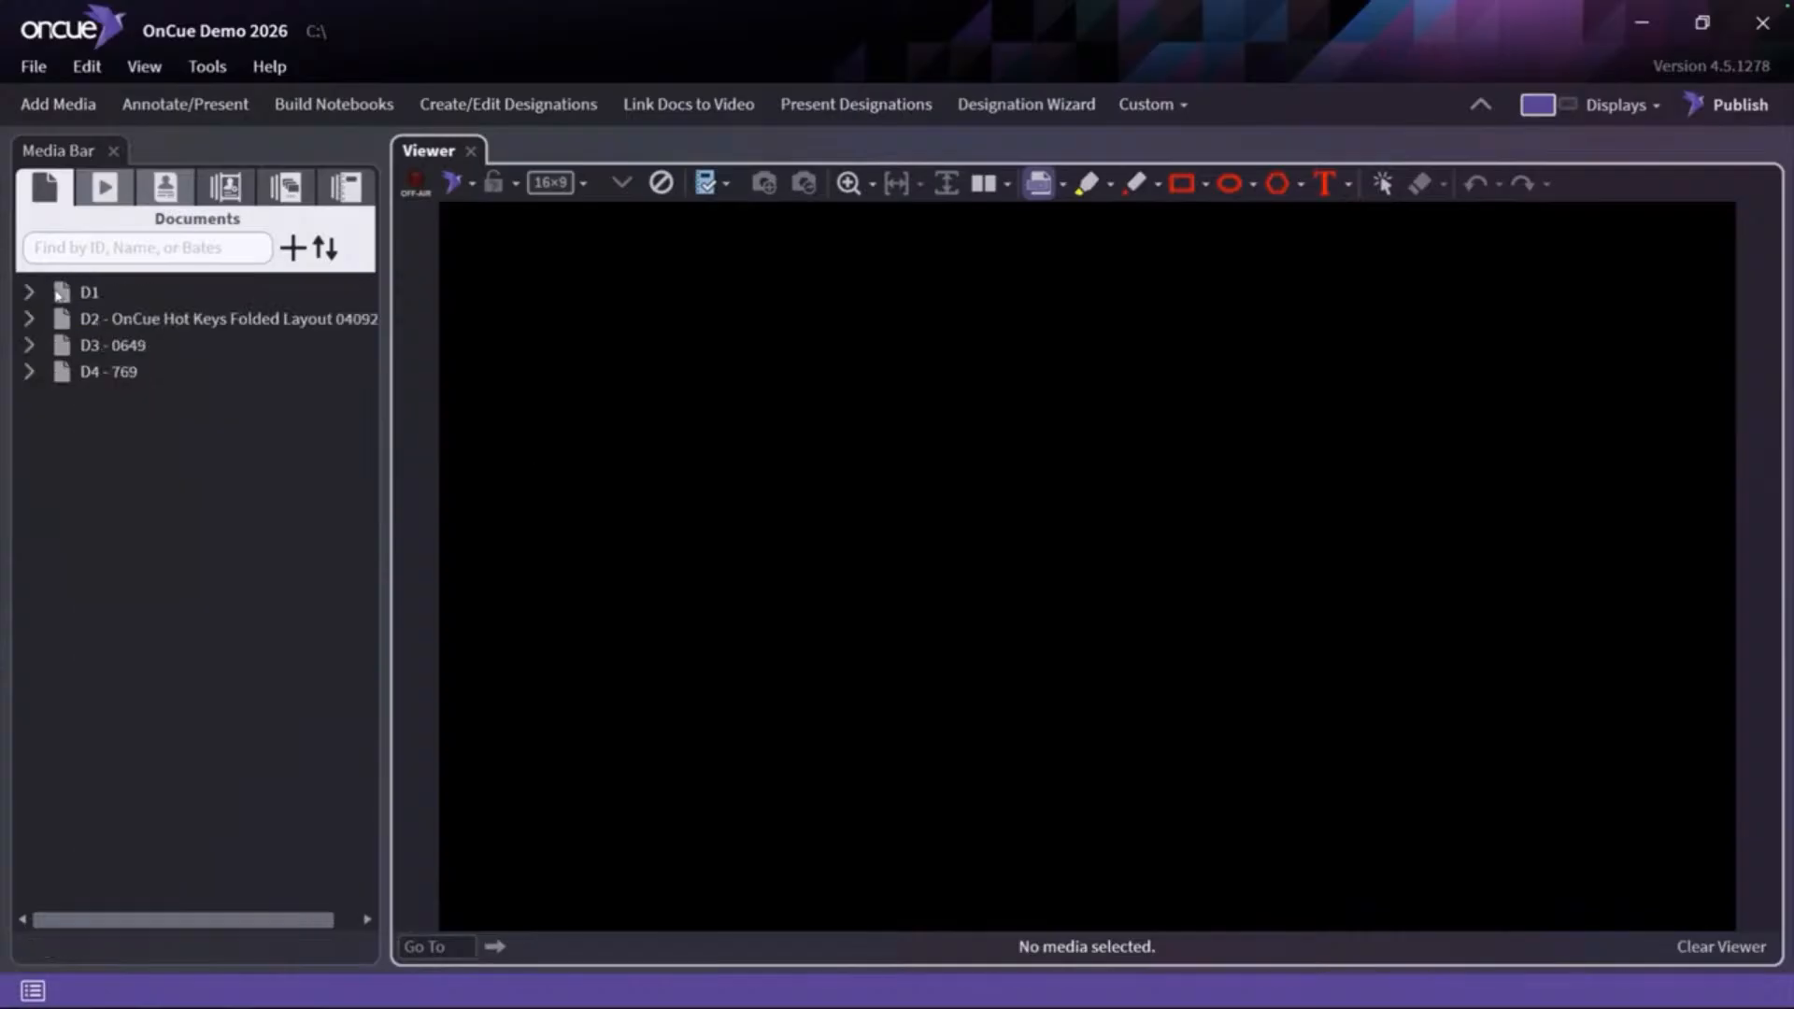
{"action": "left_click_drag", "start_coordinate": [60, 295], "coordinate": [60, 293]}
{"action": "left_click", "coordinate": [59, 293]}
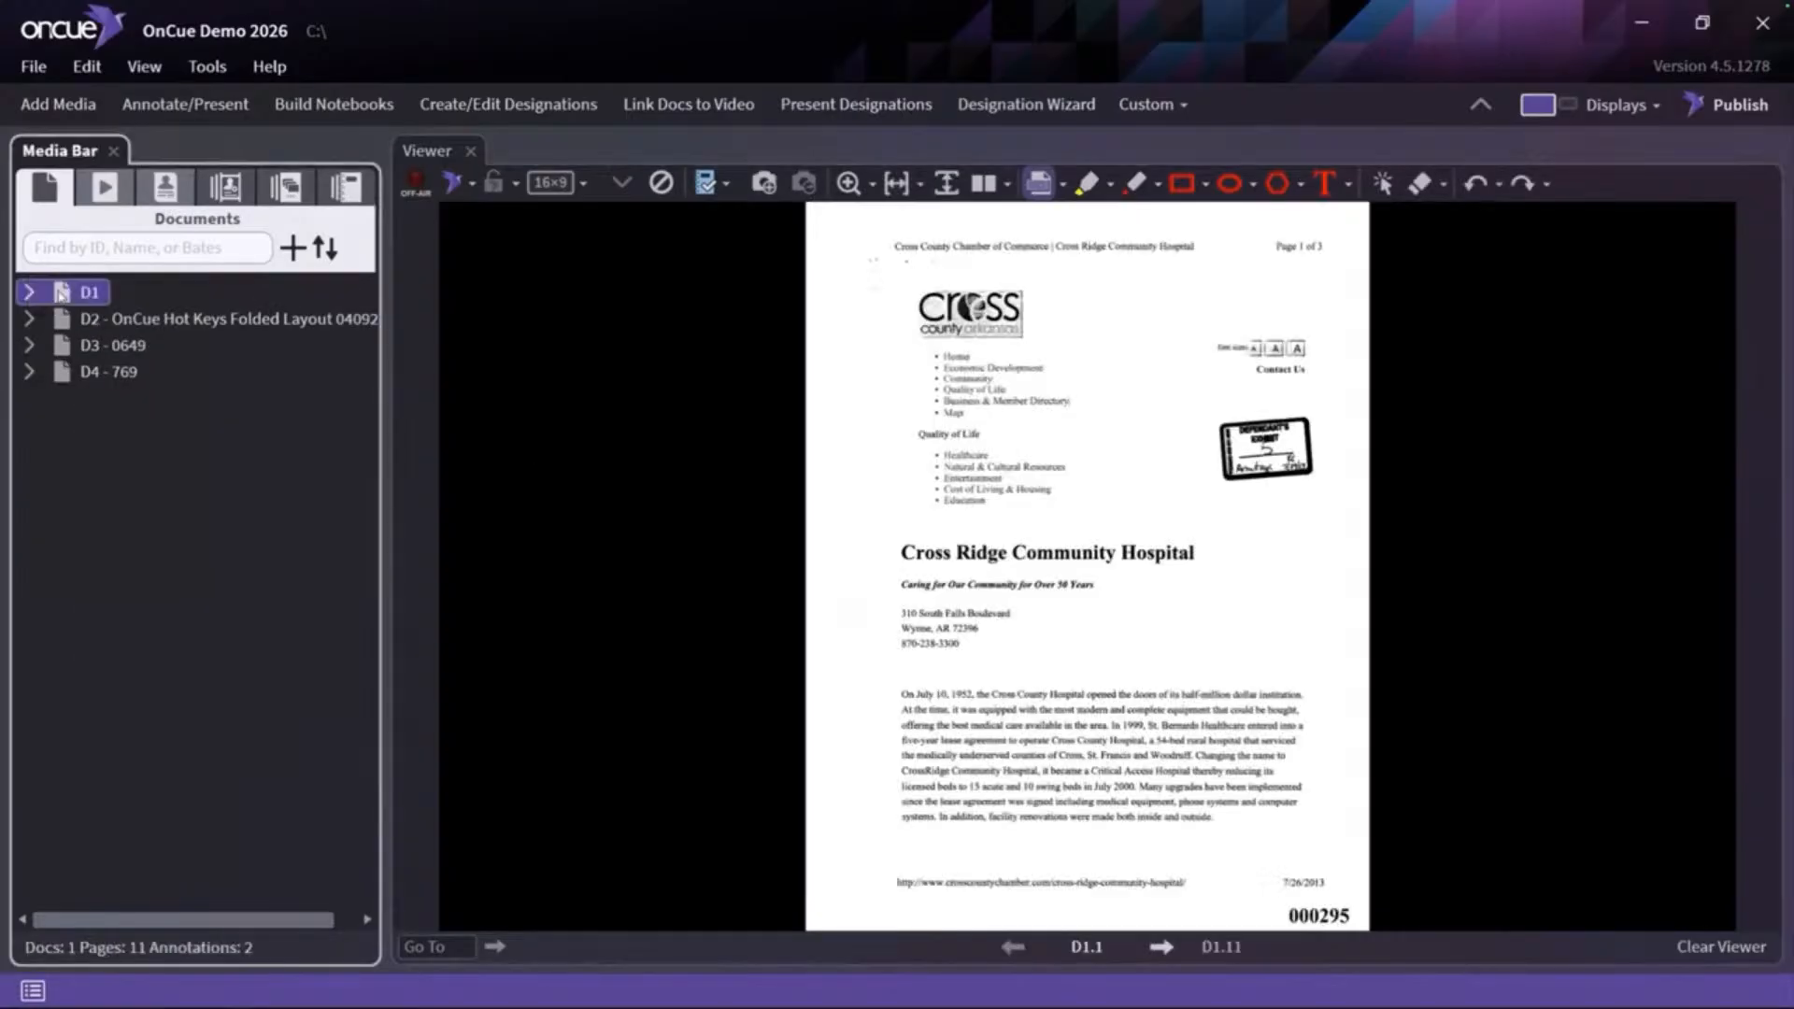
{"action": "left_click", "coordinate": [31, 293]}
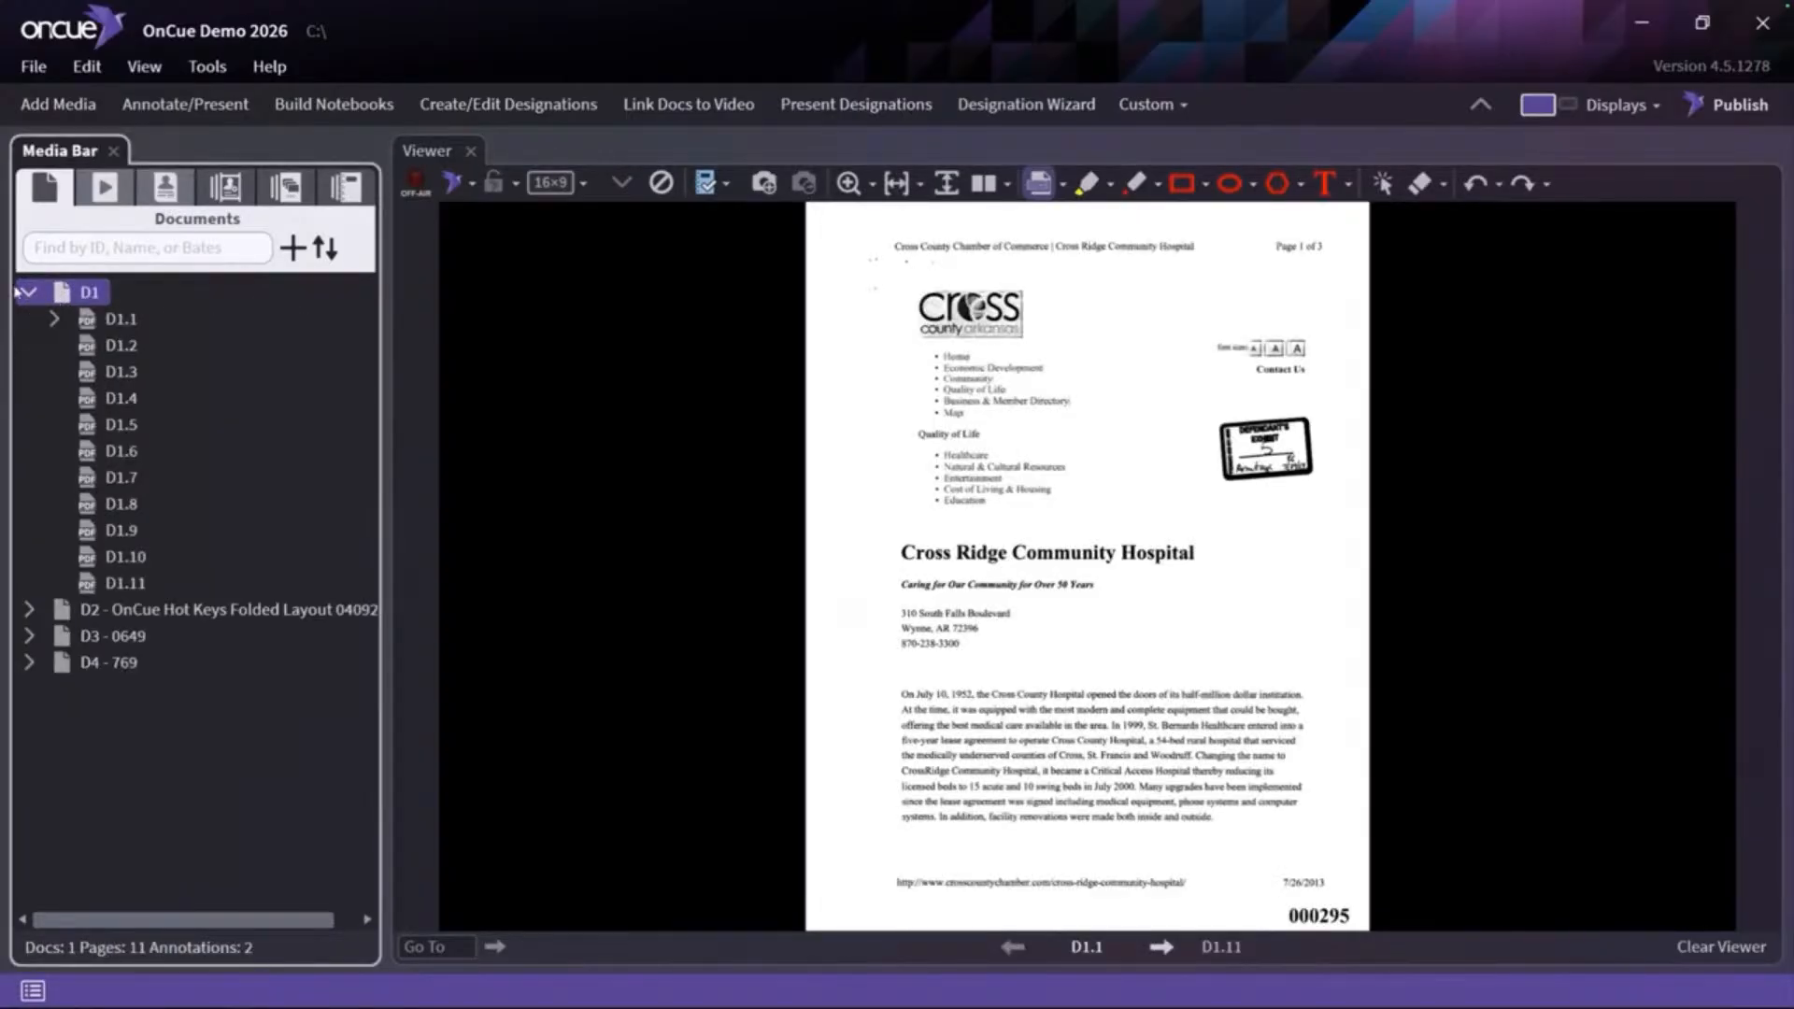
{"action": "left_click", "coordinate": [31, 293]}
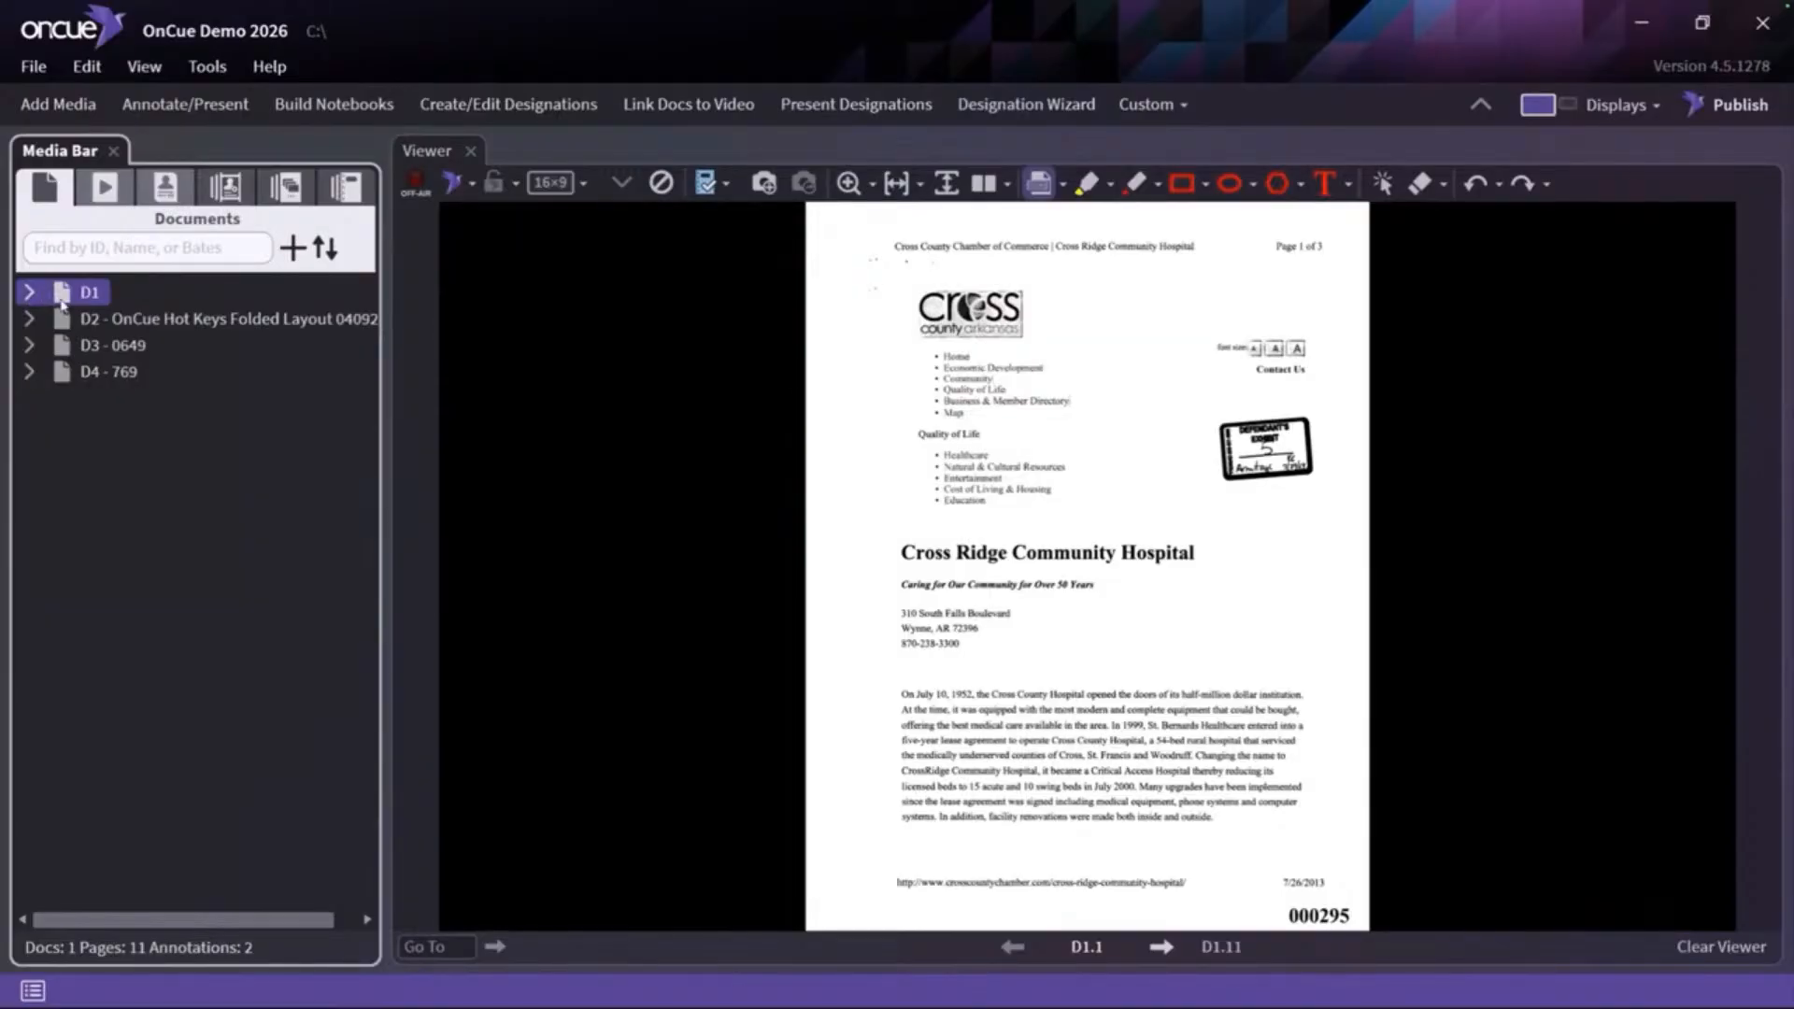
Start adding exhibit stickers to documents D1 through D4 with the Wide - Case, Exhibit, ID template
{"action": "left_click", "coordinate": [86, 376], "text": "shift"}
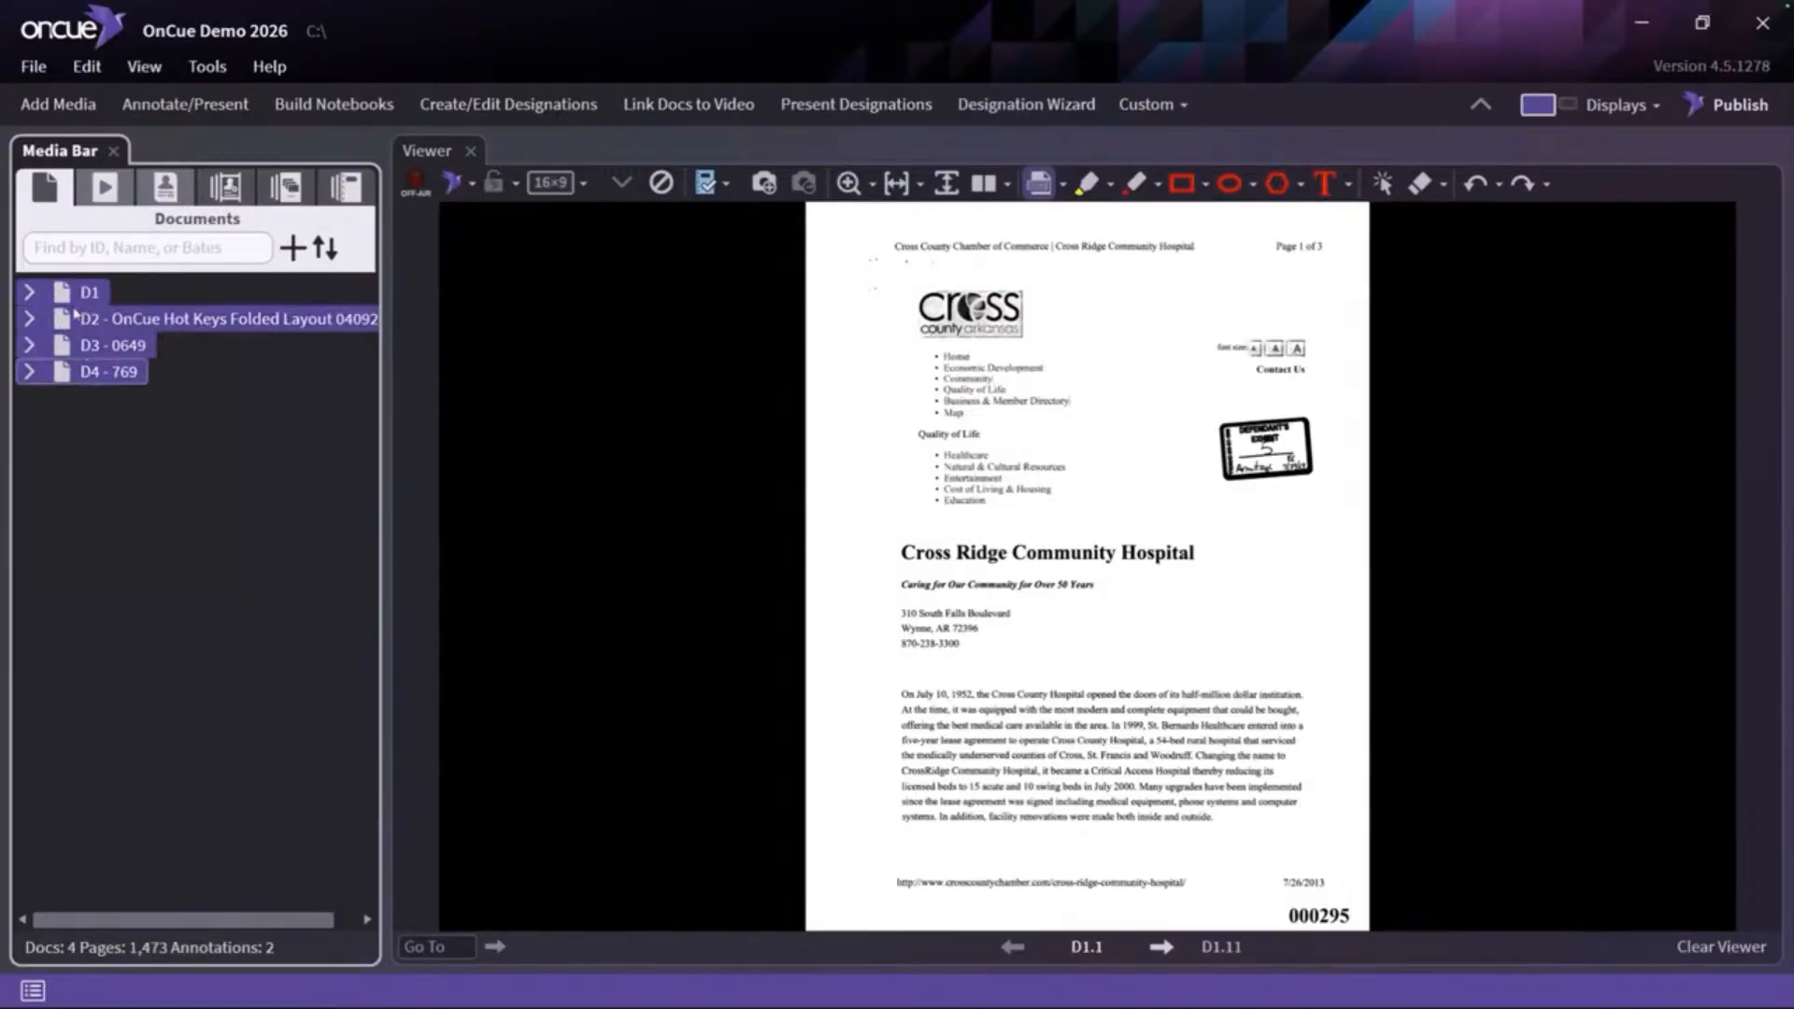
{"action": "right_click", "coordinate": [86, 297]}
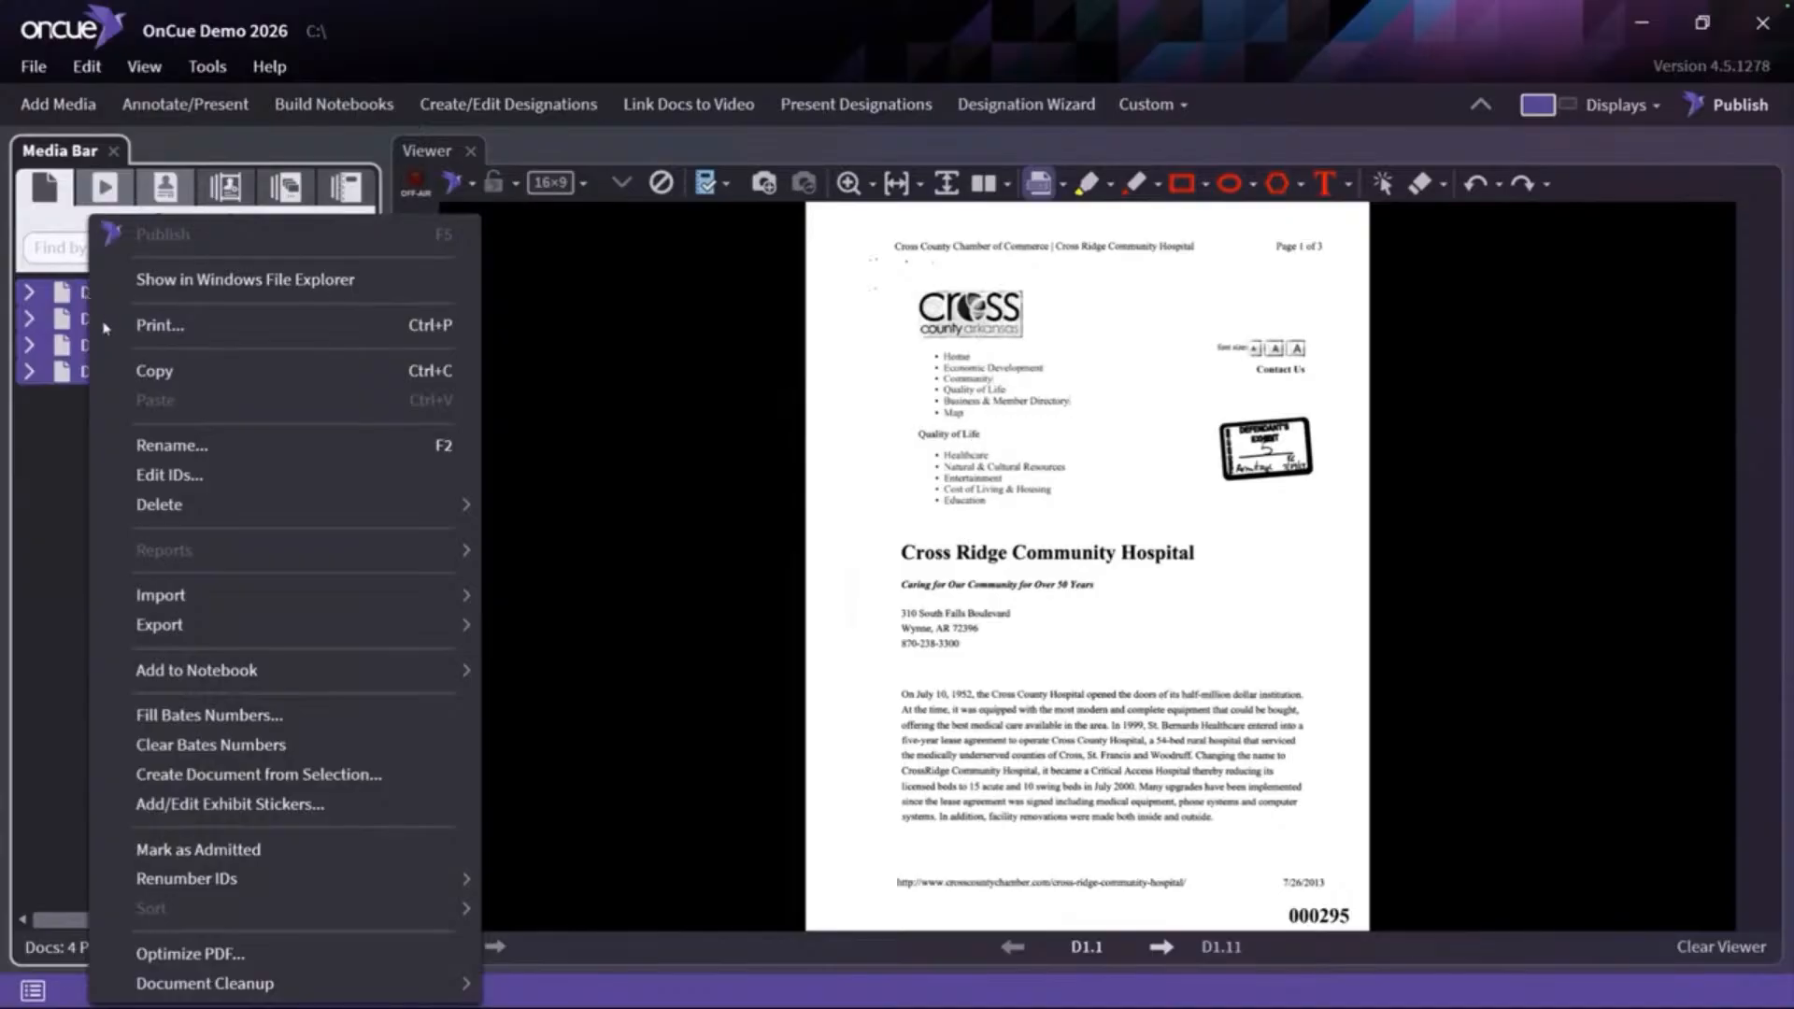
{"action": "left_click", "coordinate": [236, 806]}
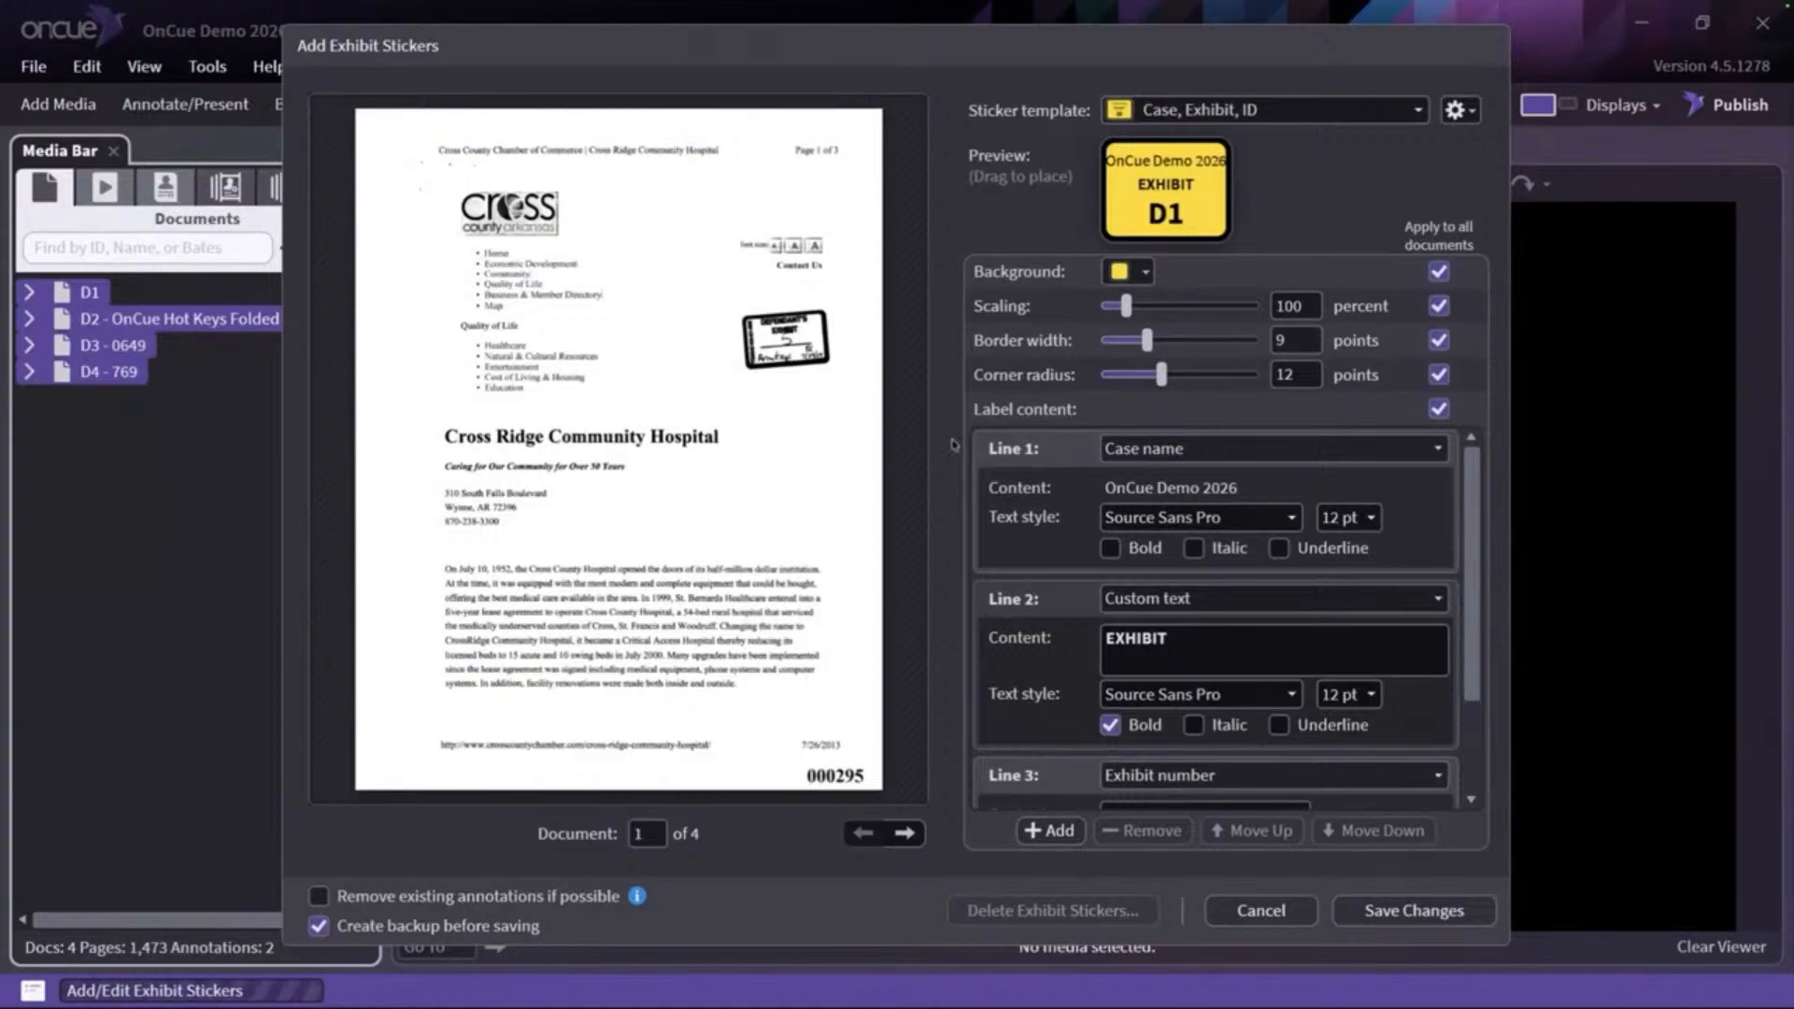
{"action": "left_click", "coordinate": [1354, 109]}
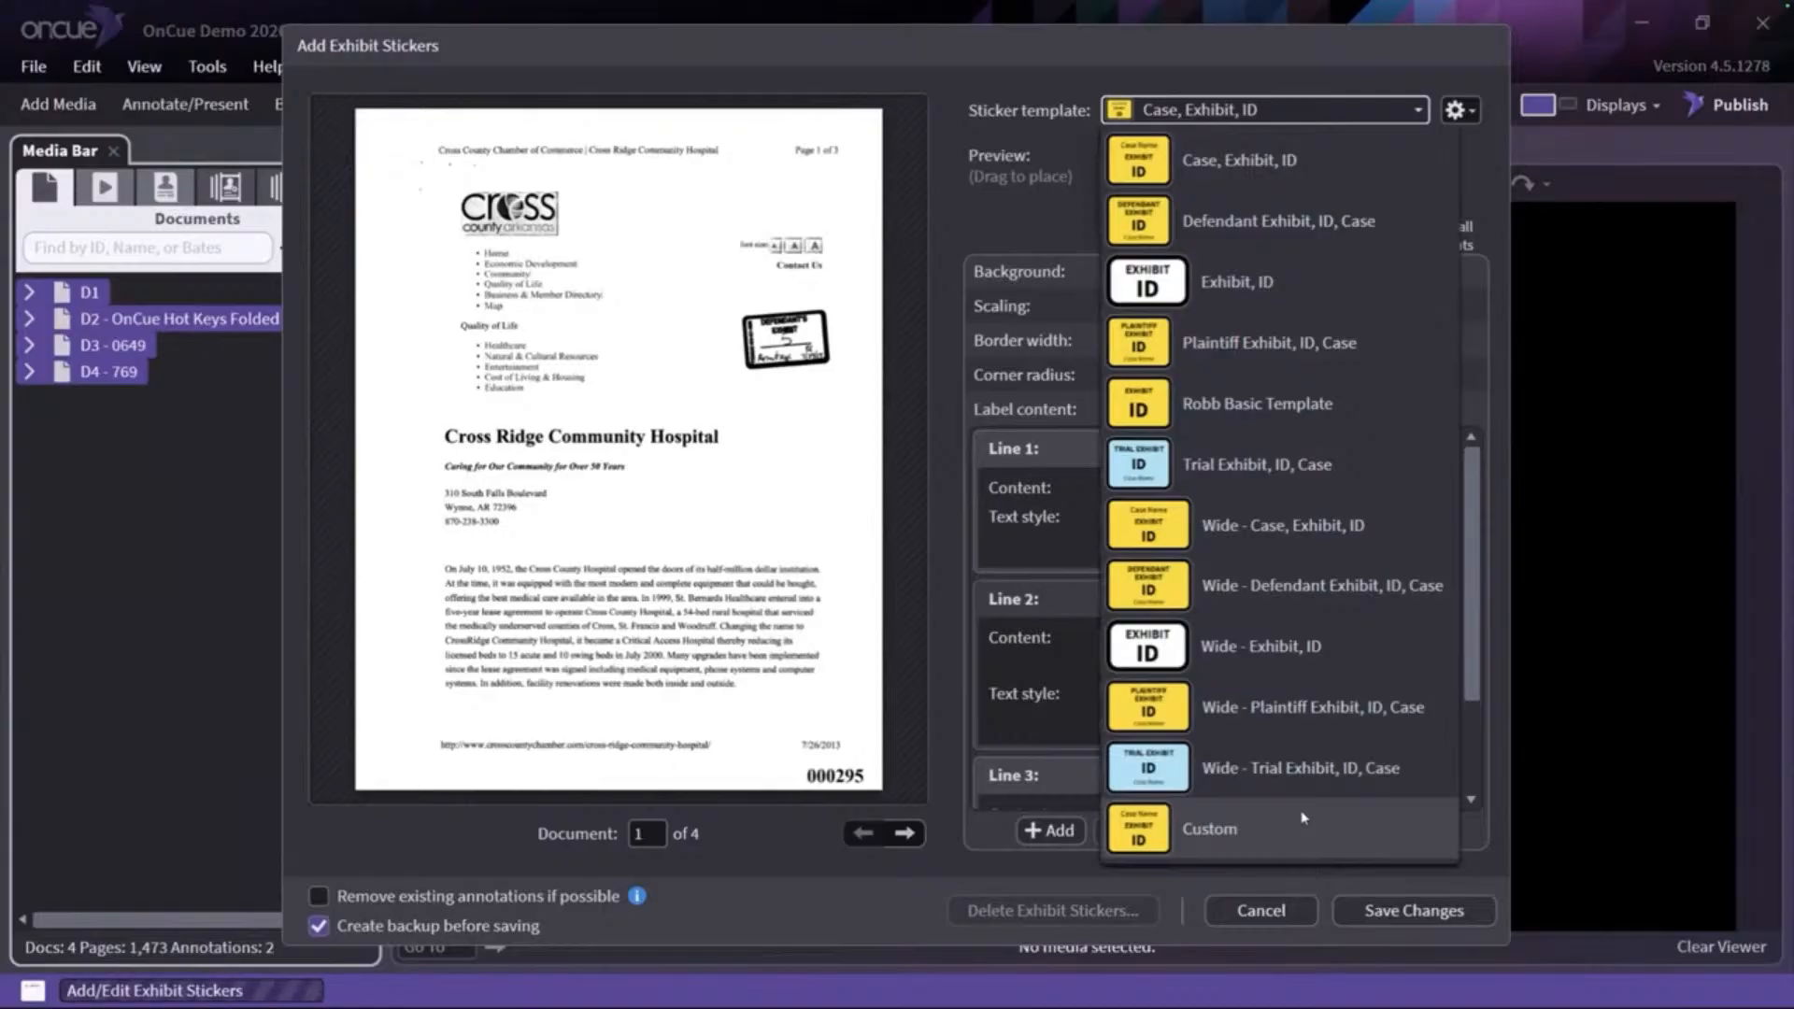
{"action": "left_click", "coordinate": [1236, 514]}
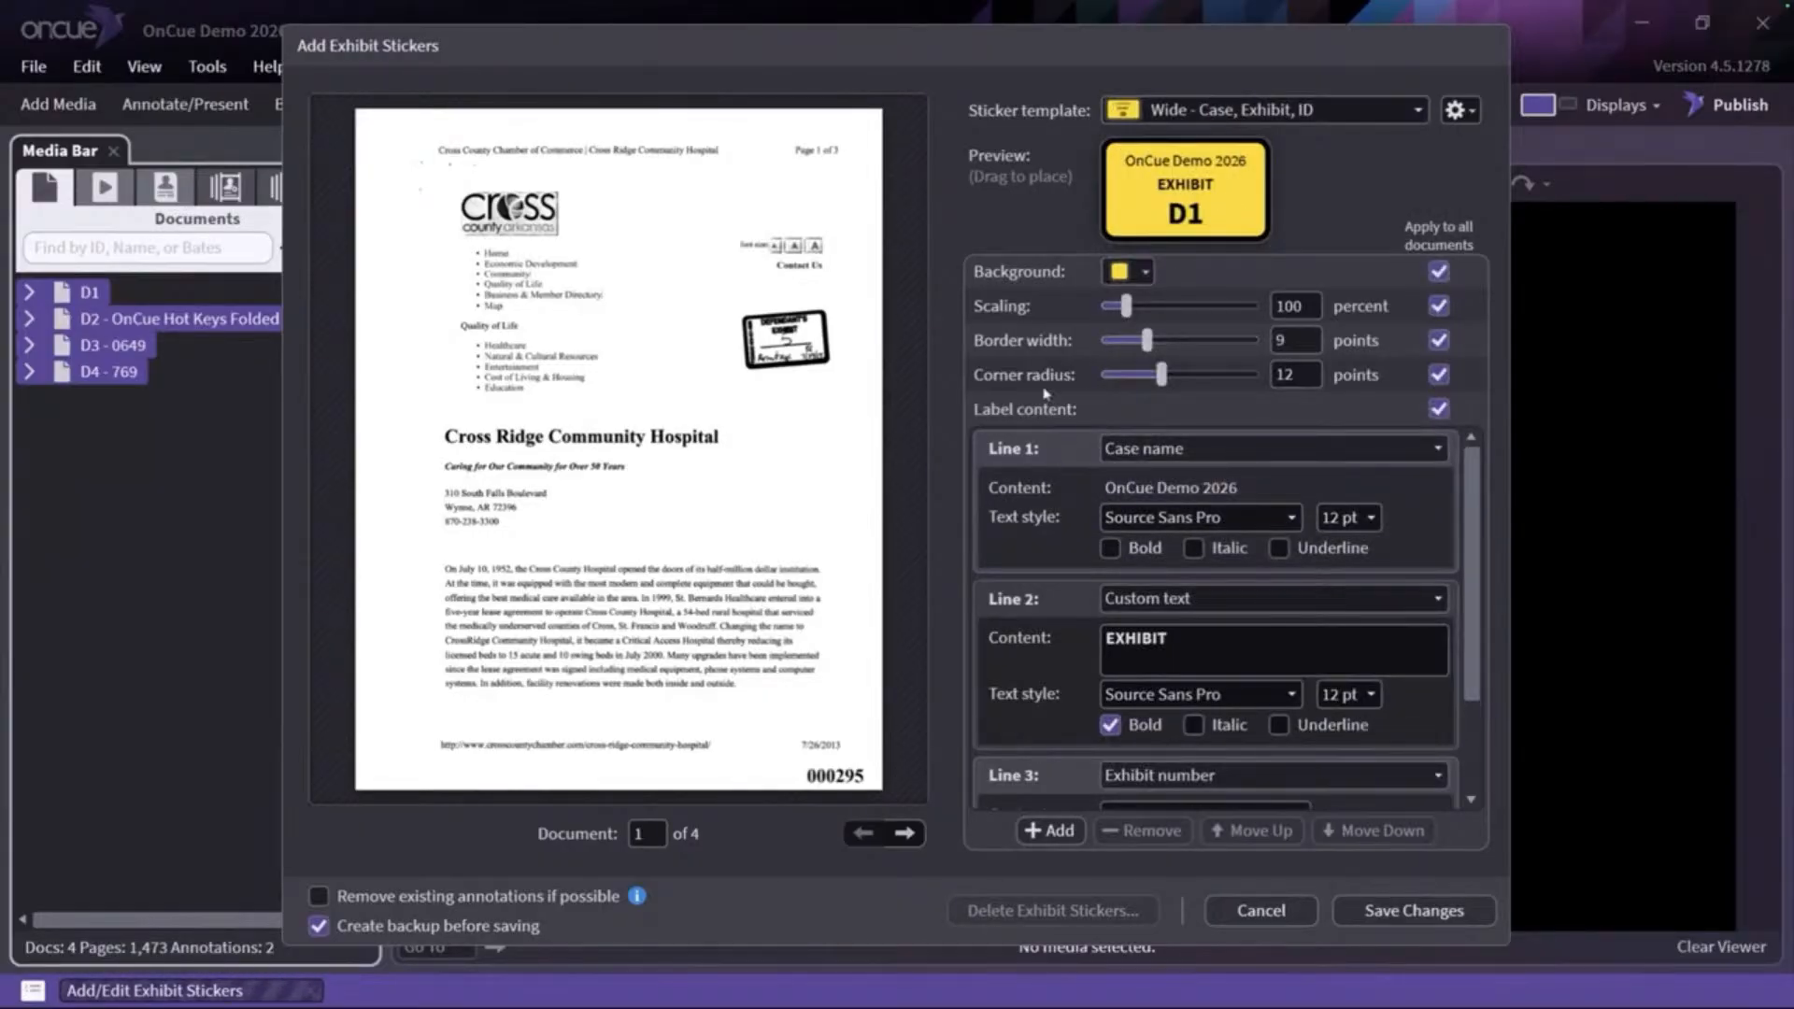
Place the exhibit sticker over the old exhibit stamp on D1, and move D2's sticker down to just above the Split Screen Commands section
{"action": "scroll", "coordinate": [1207, 666], "scroll_direction": "down", "scroll_amount": 2}
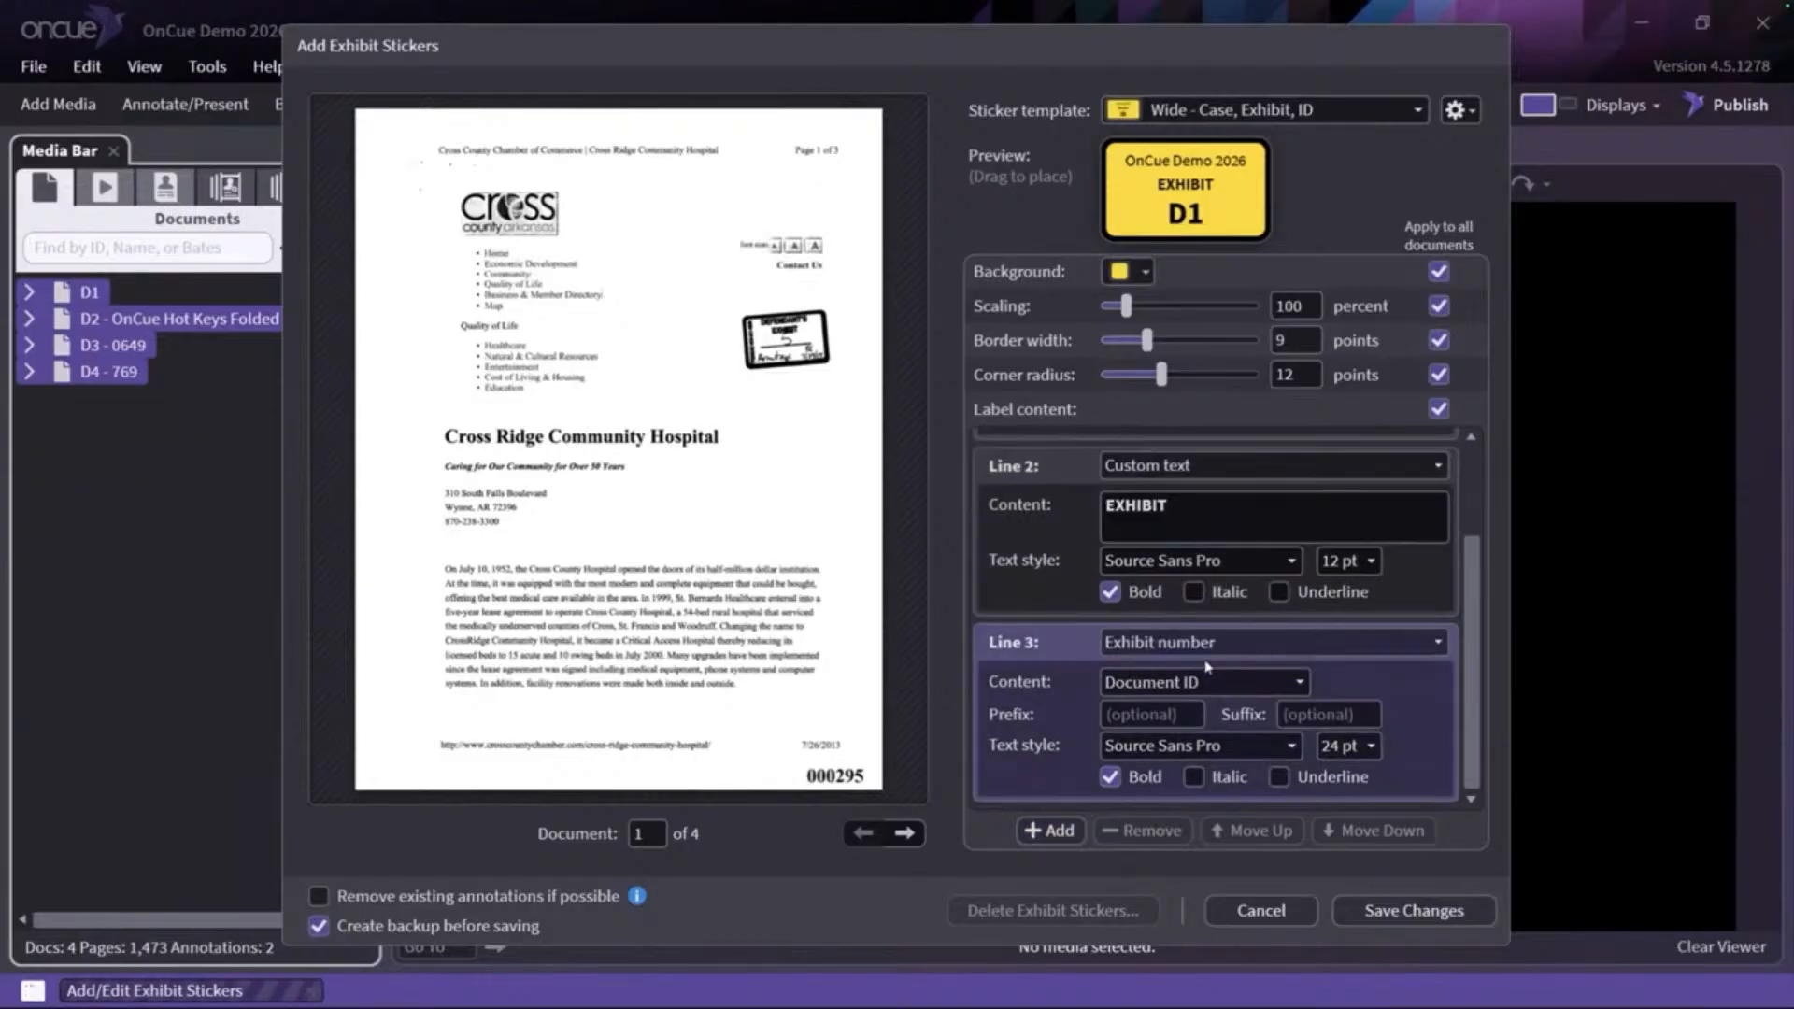
{"action": "scroll", "coordinate": [1206, 666], "scroll_direction": "up", "scroll_amount": 2}
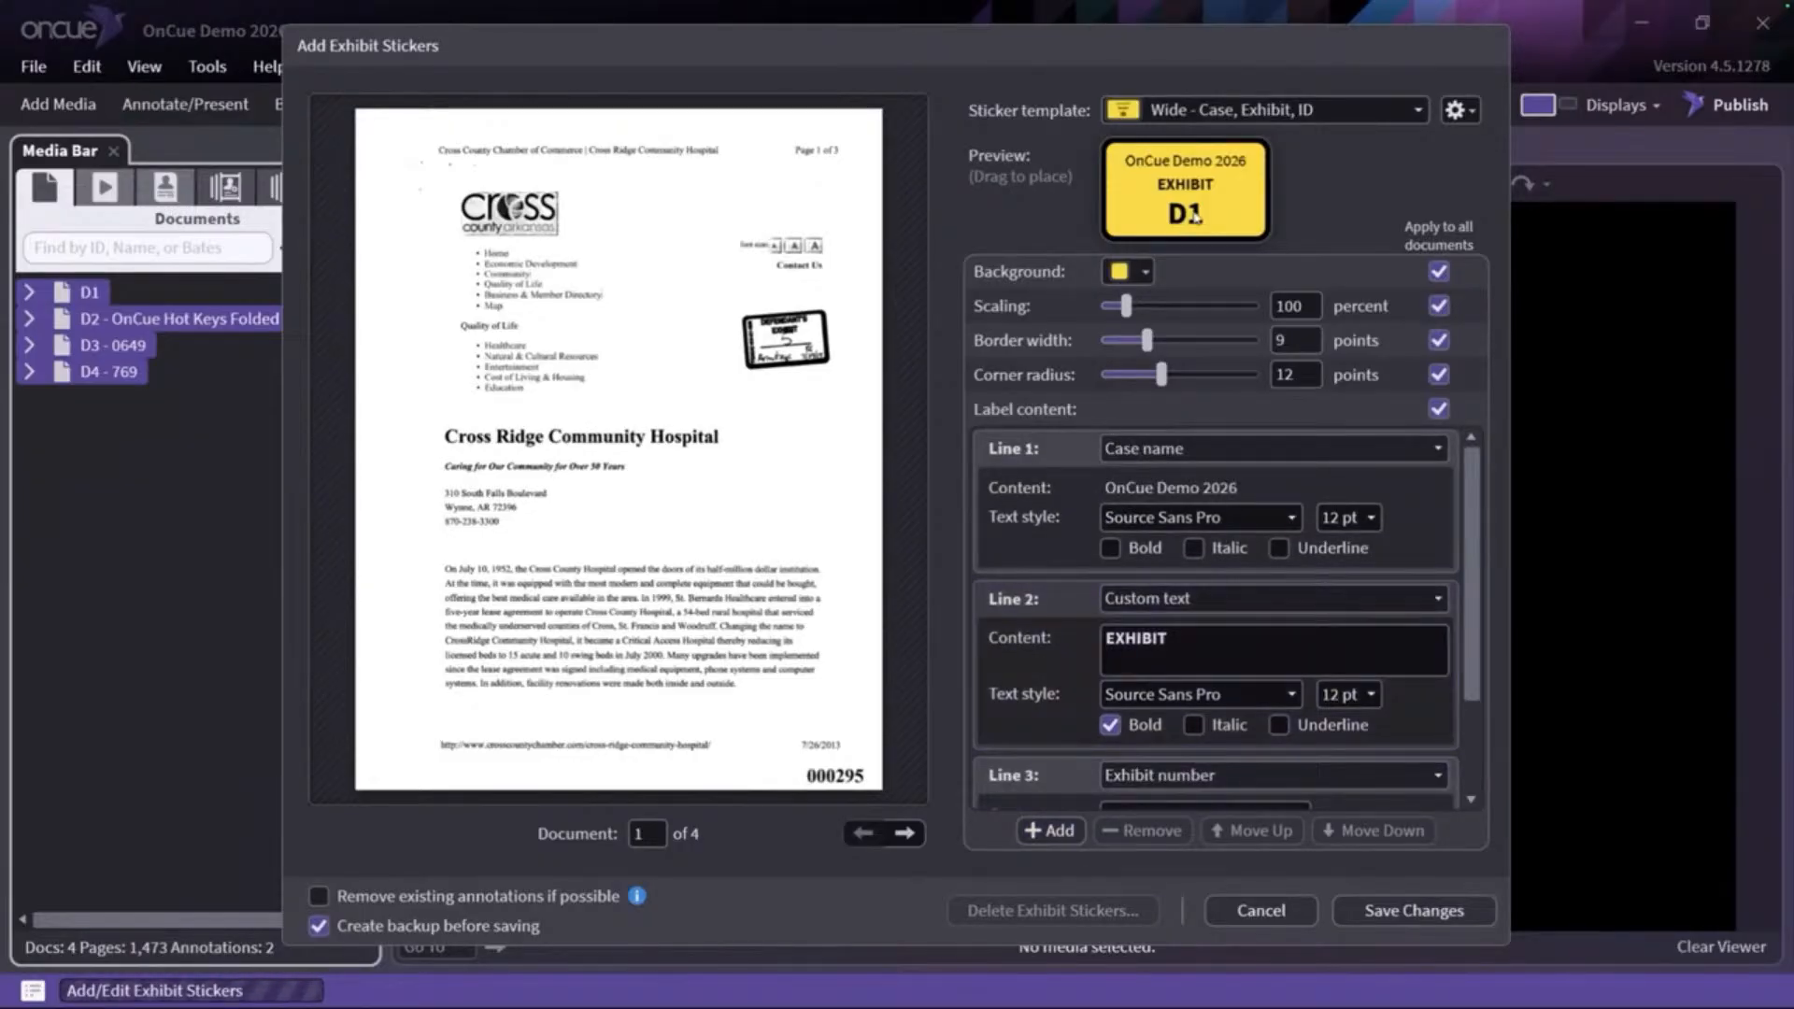
{"action": "left_click_drag", "start_coordinate": [1206, 191], "coordinate": [830, 379]}
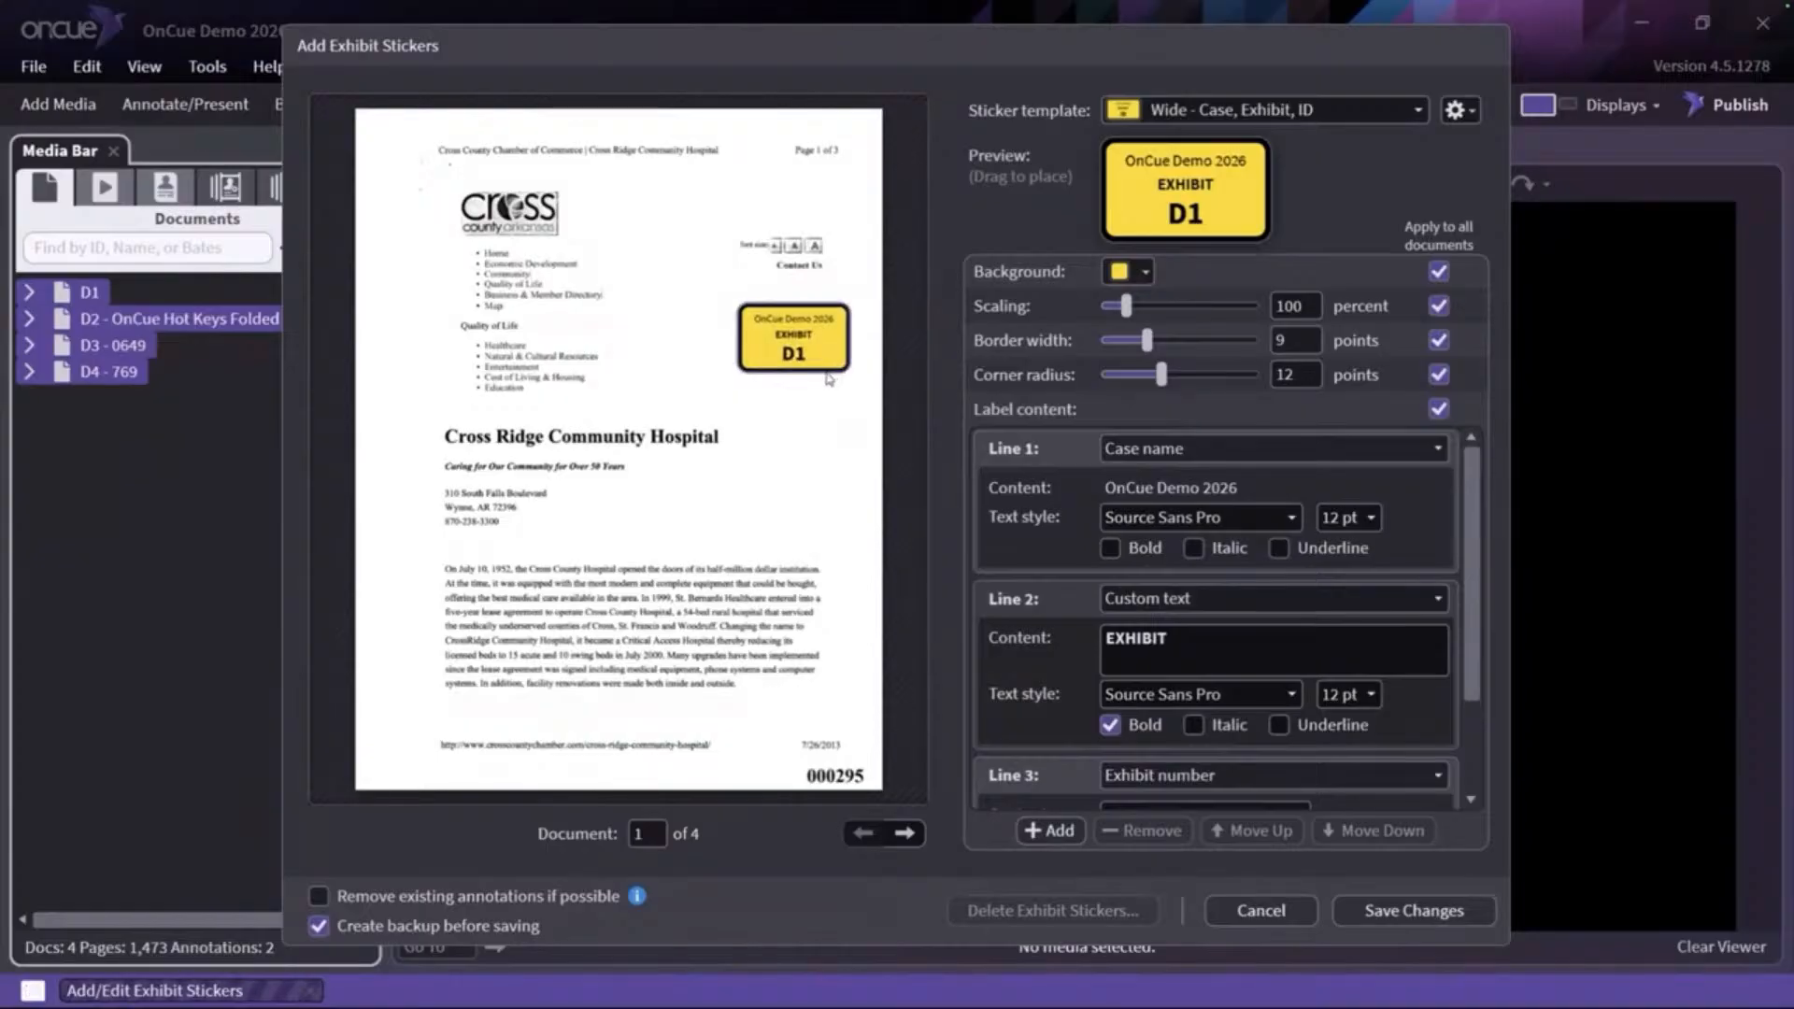
{"action": "left_click", "coordinate": [906, 833]}
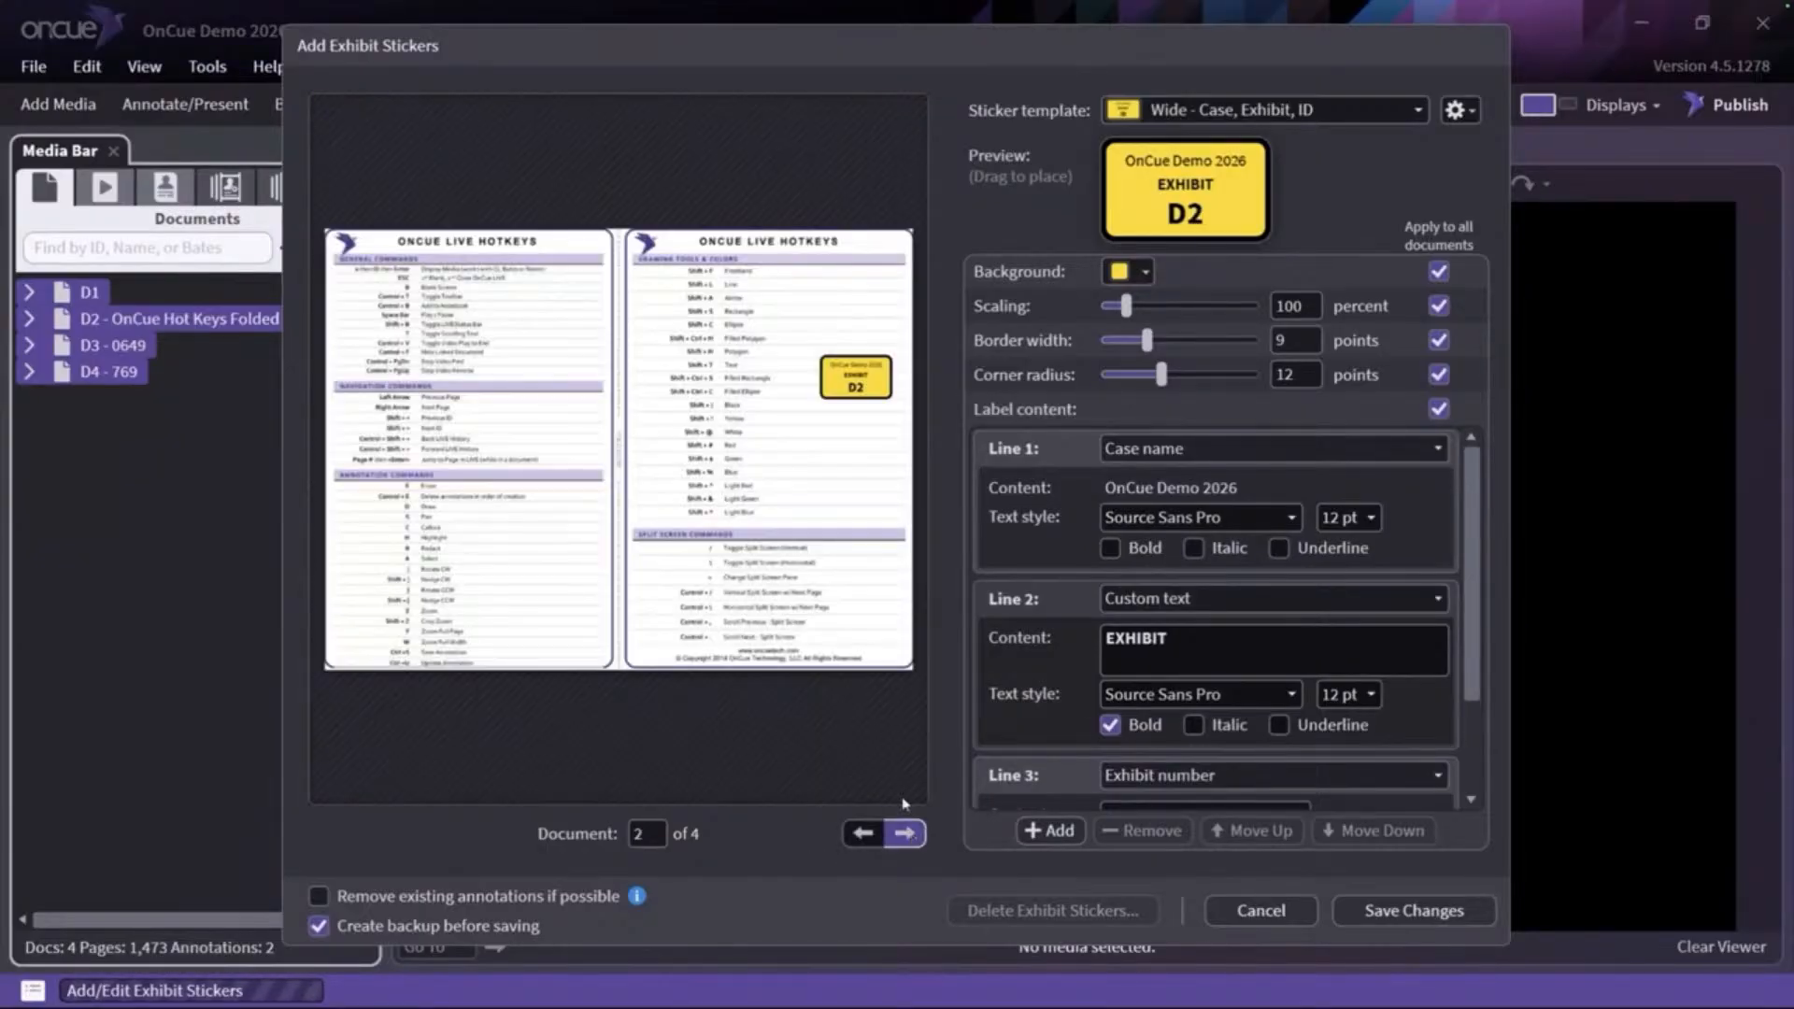
{"action": "left_click_drag", "start_coordinate": [854, 377], "coordinate": [860, 511]}
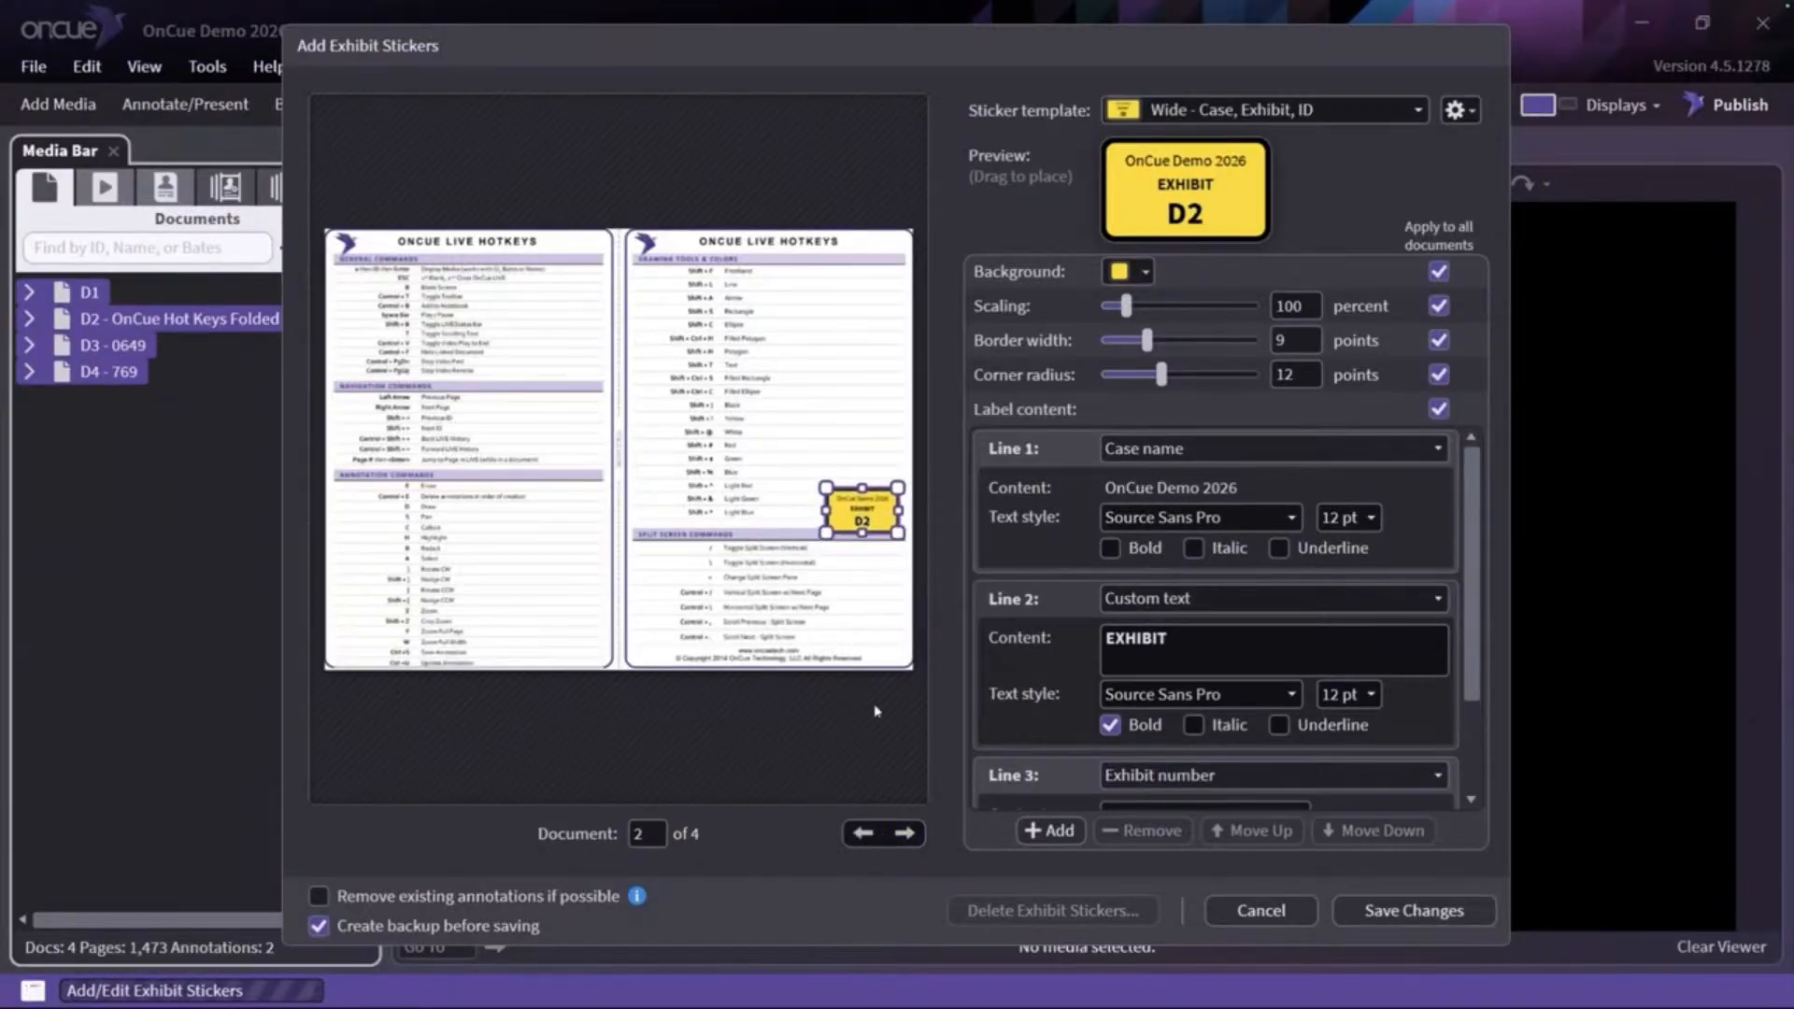
Move the stickers on D3 and D4 to the lower-right corners of their cover pages and save the sticker changes
{"action": "left_click", "coordinate": [905, 832]}
{"action": "left_click_drag", "start_coordinate": [774, 381], "coordinate": [797, 735]}
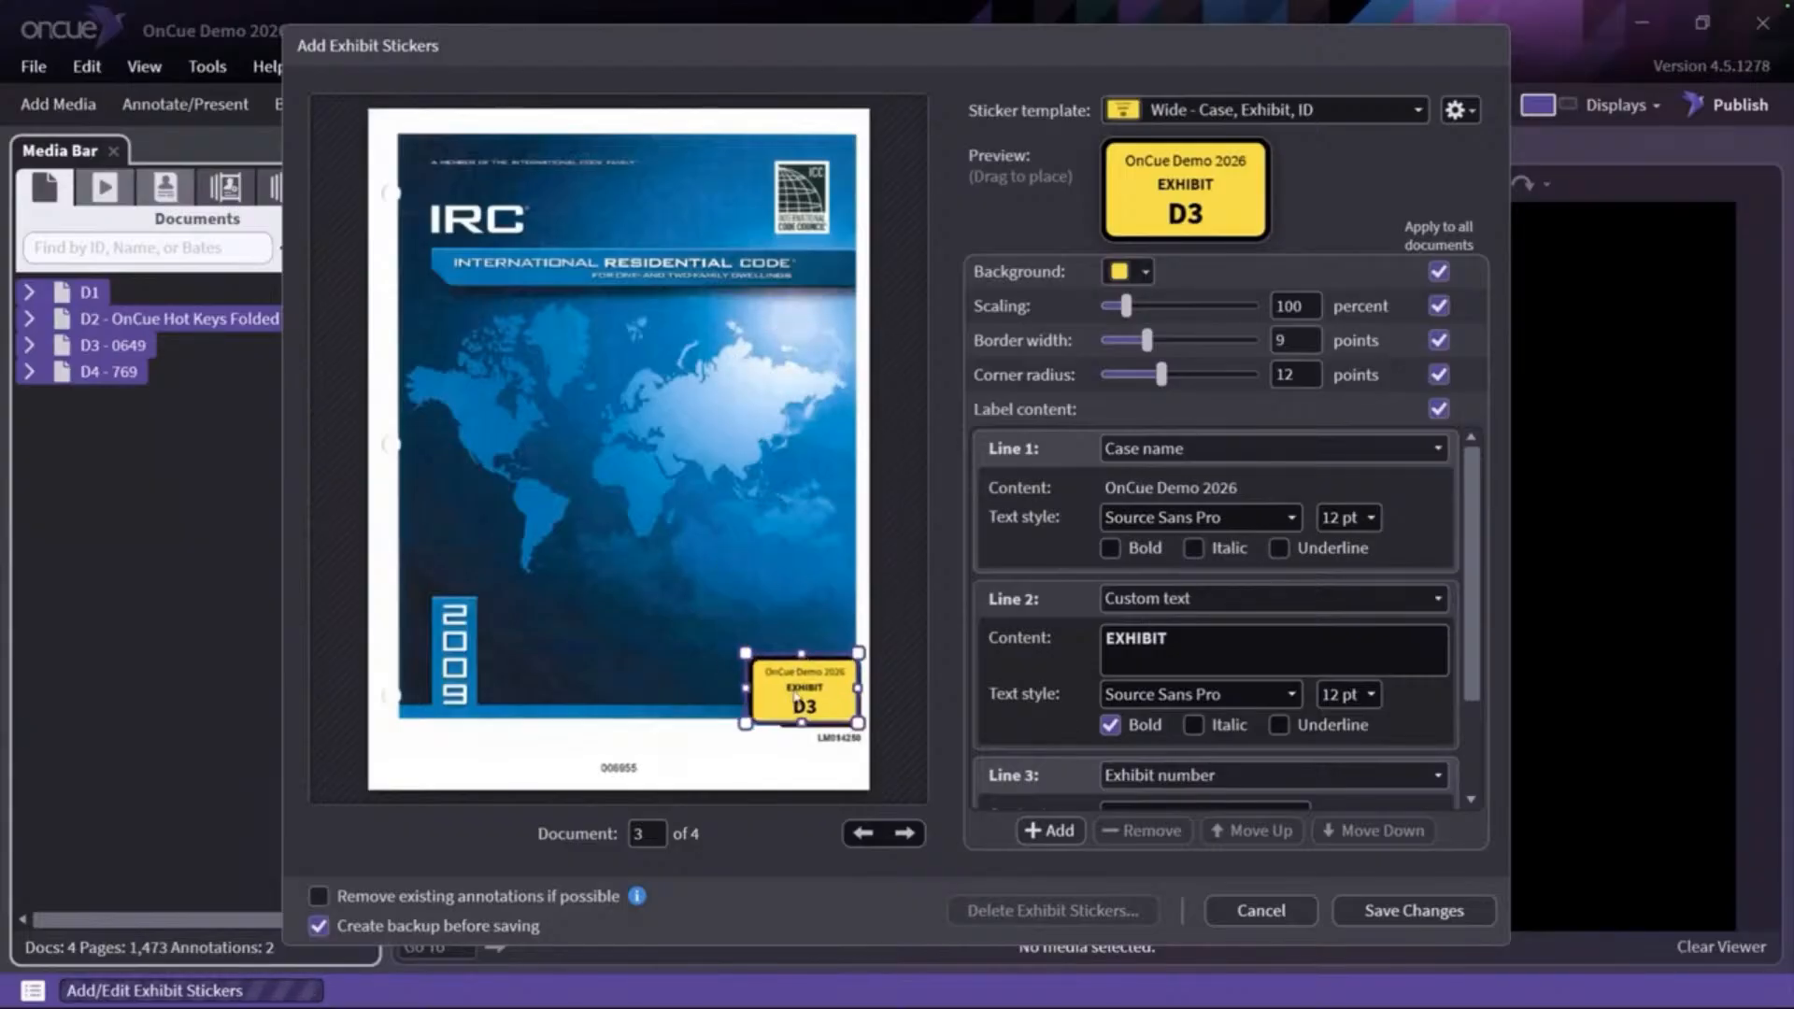
{"action": "left_click", "coordinate": [892, 838]}
{"action": "left_click_drag", "start_coordinate": [815, 348], "coordinate": [824, 735]}
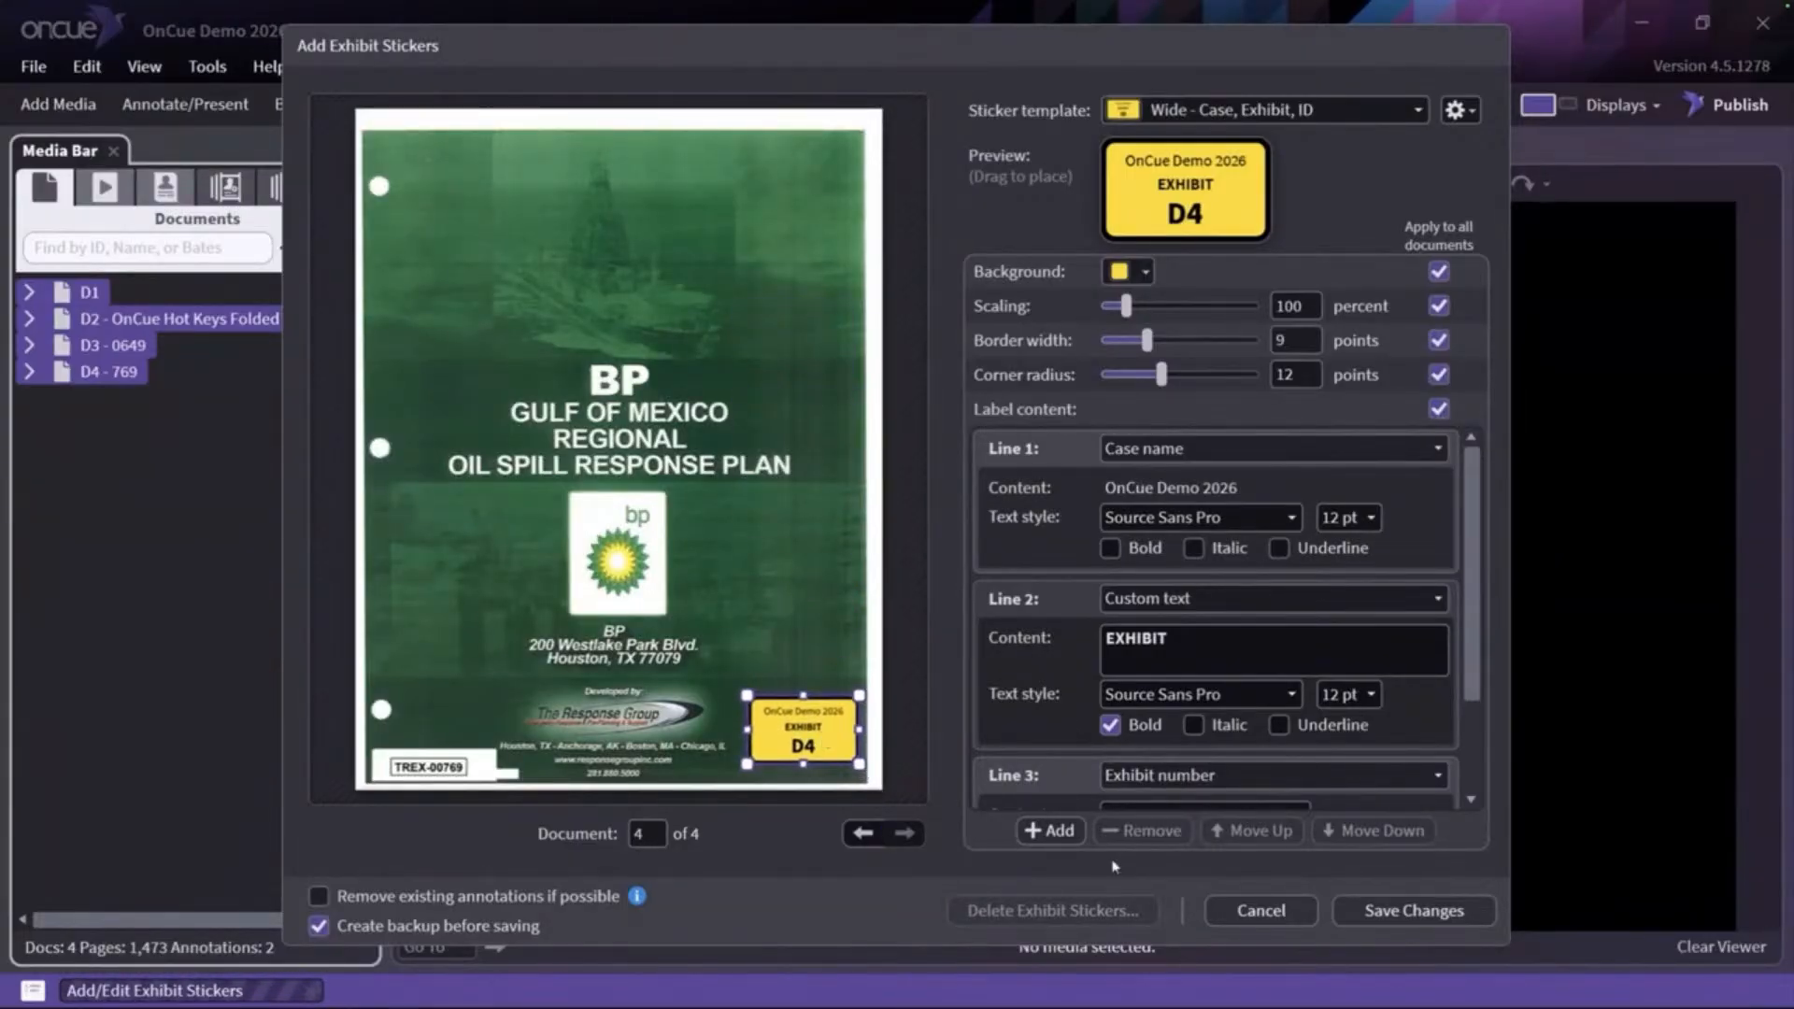
{"action": "left_click", "coordinate": [1391, 912]}
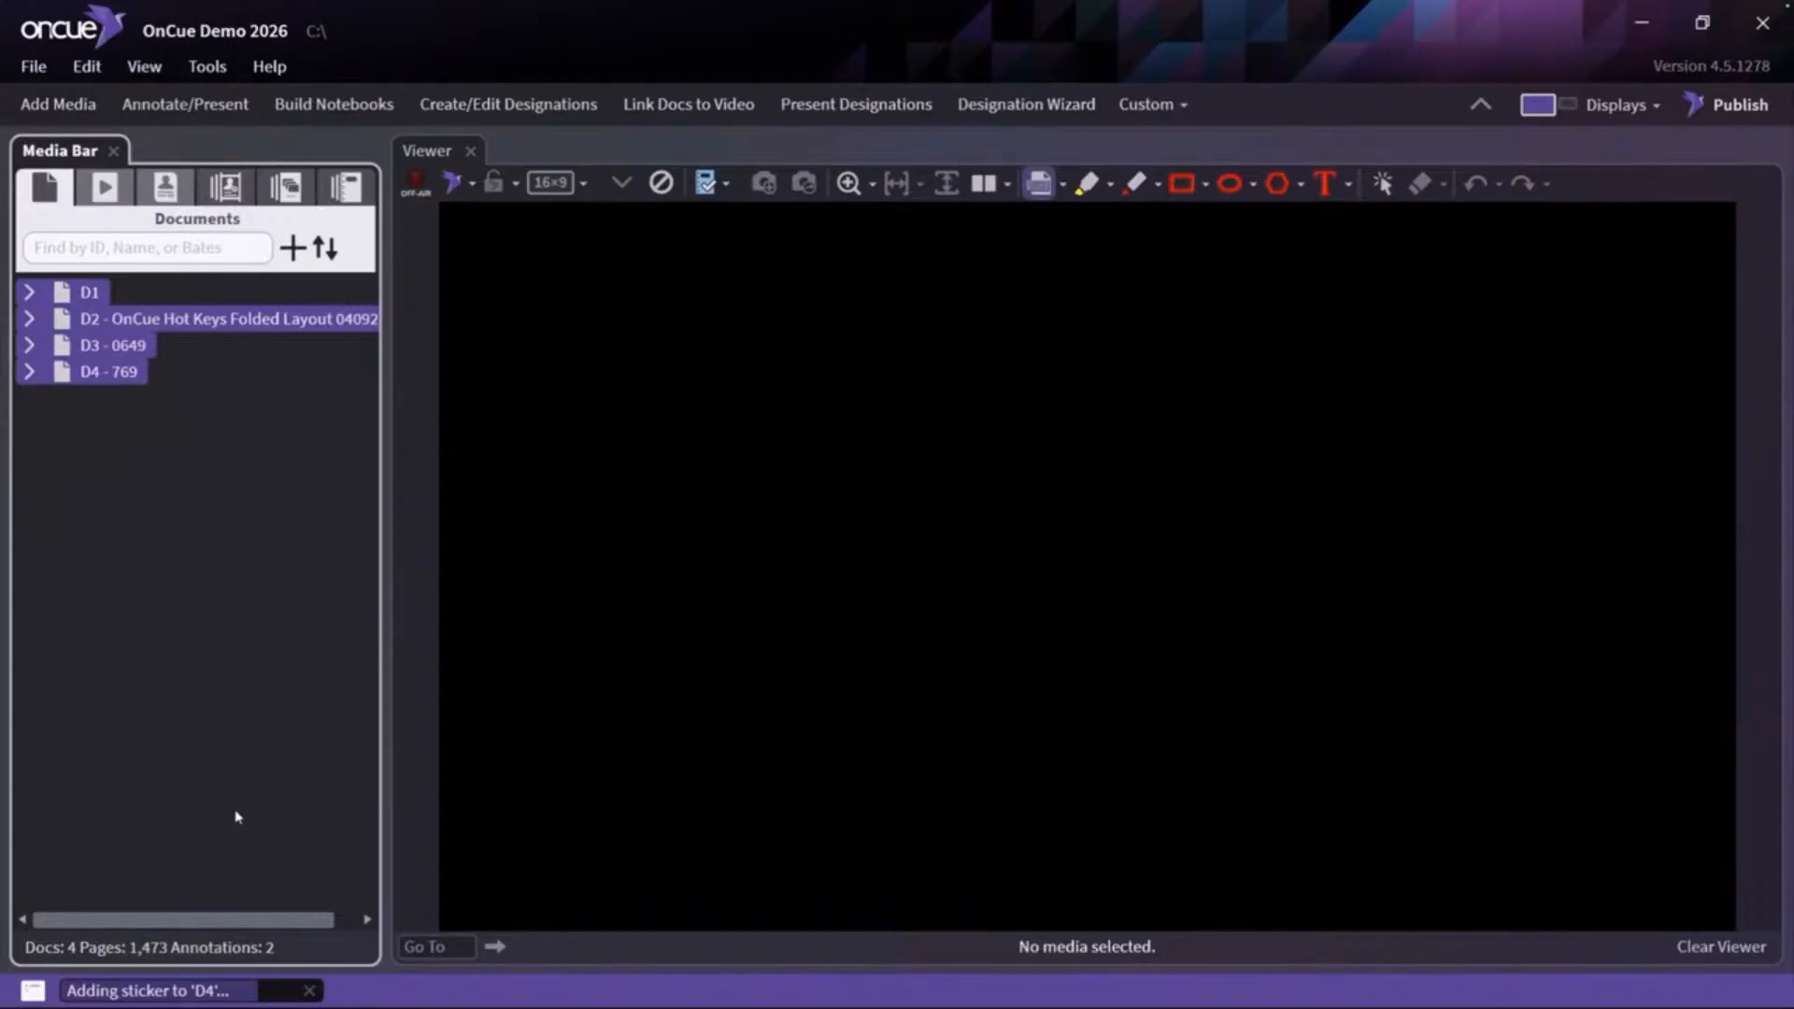
Display documents D1, D2, D3 and D4 in turn to check their exhibit stickers, ending back on D2
{"action": "left_click", "coordinate": [196, 552]}
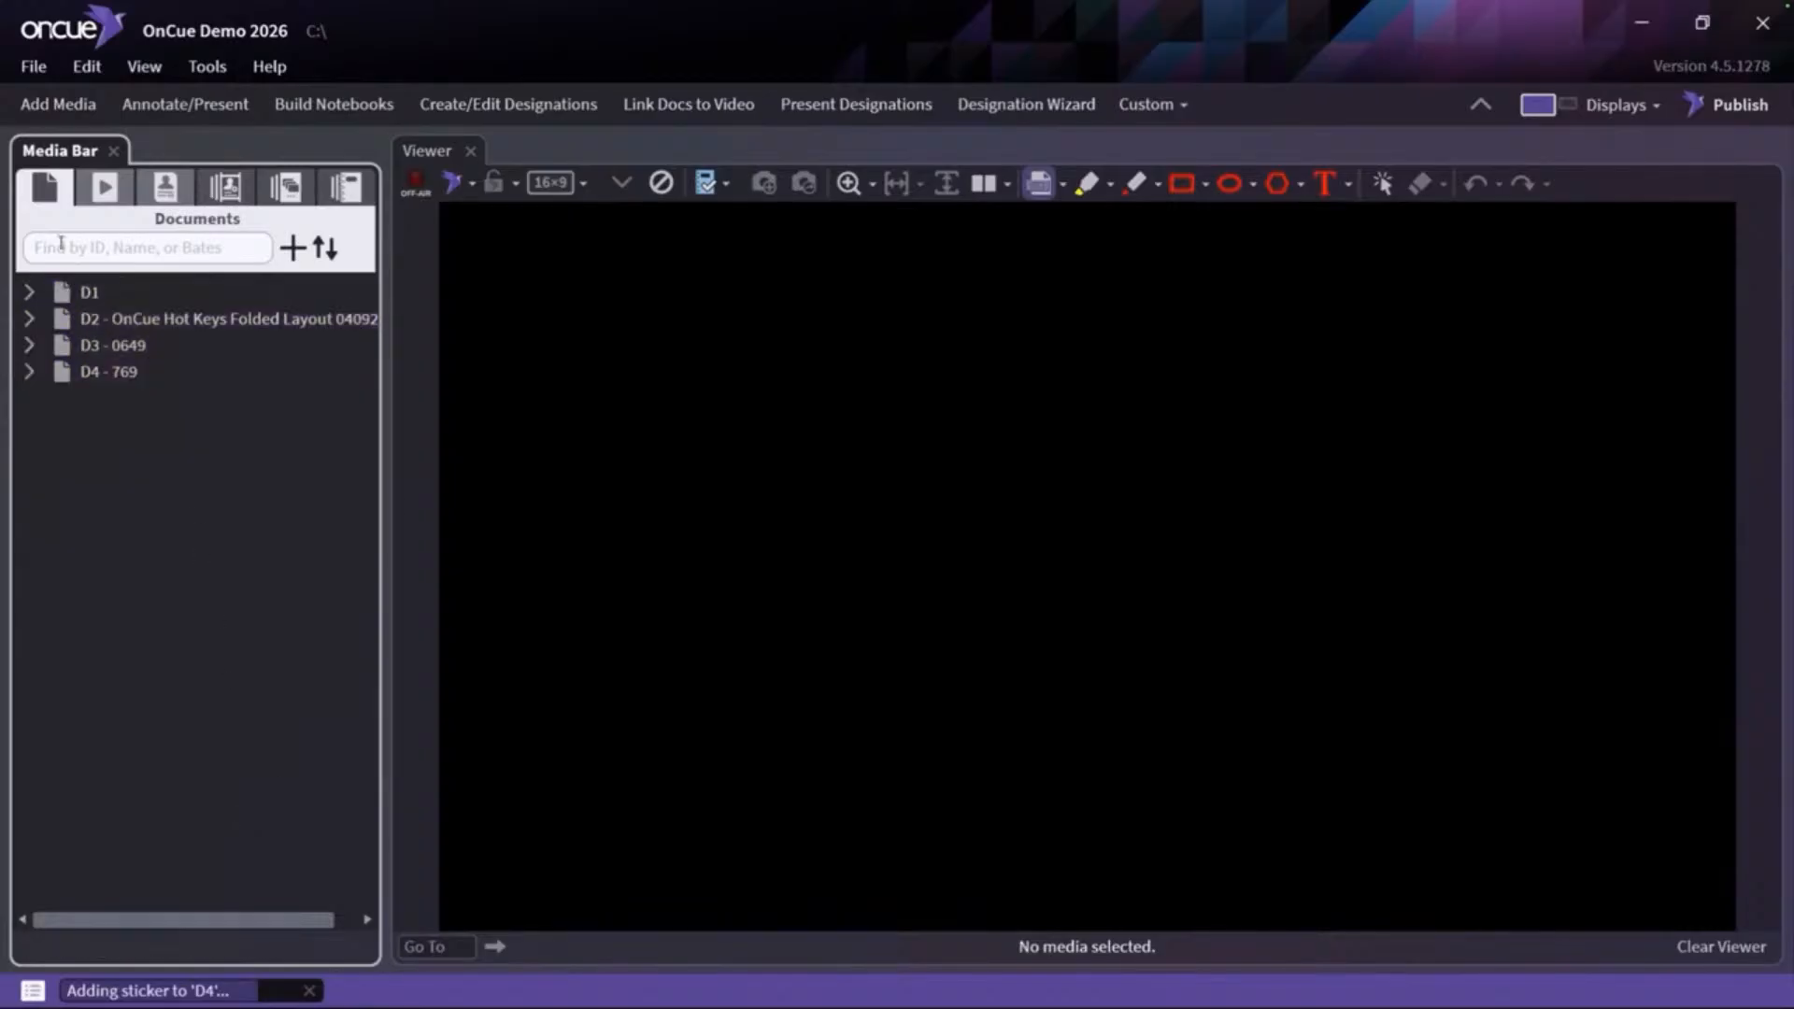
{"action": "left_click", "coordinate": [98, 299]}
{"action": "left_click_drag", "start_coordinate": [97, 299], "coordinate": [1046, 611]}
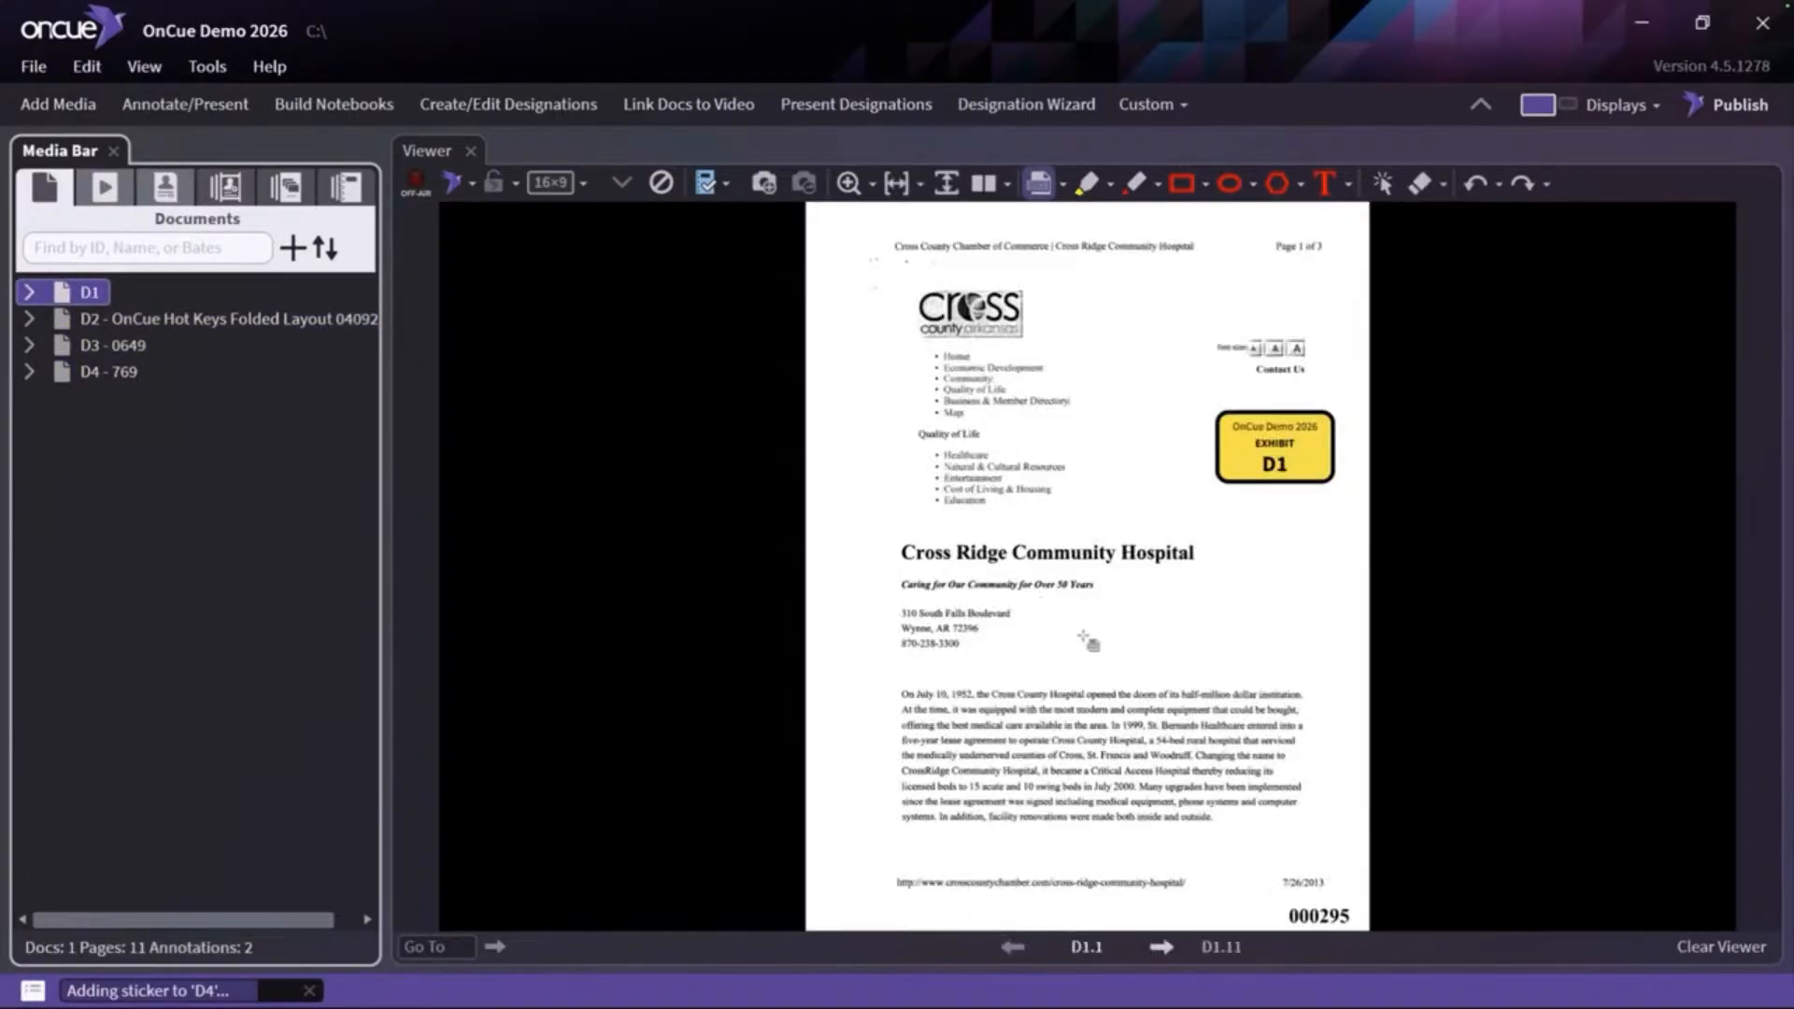
{"action": "left_click", "coordinate": [249, 320]}
{"action": "double_click", "coordinate": [248, 320]}
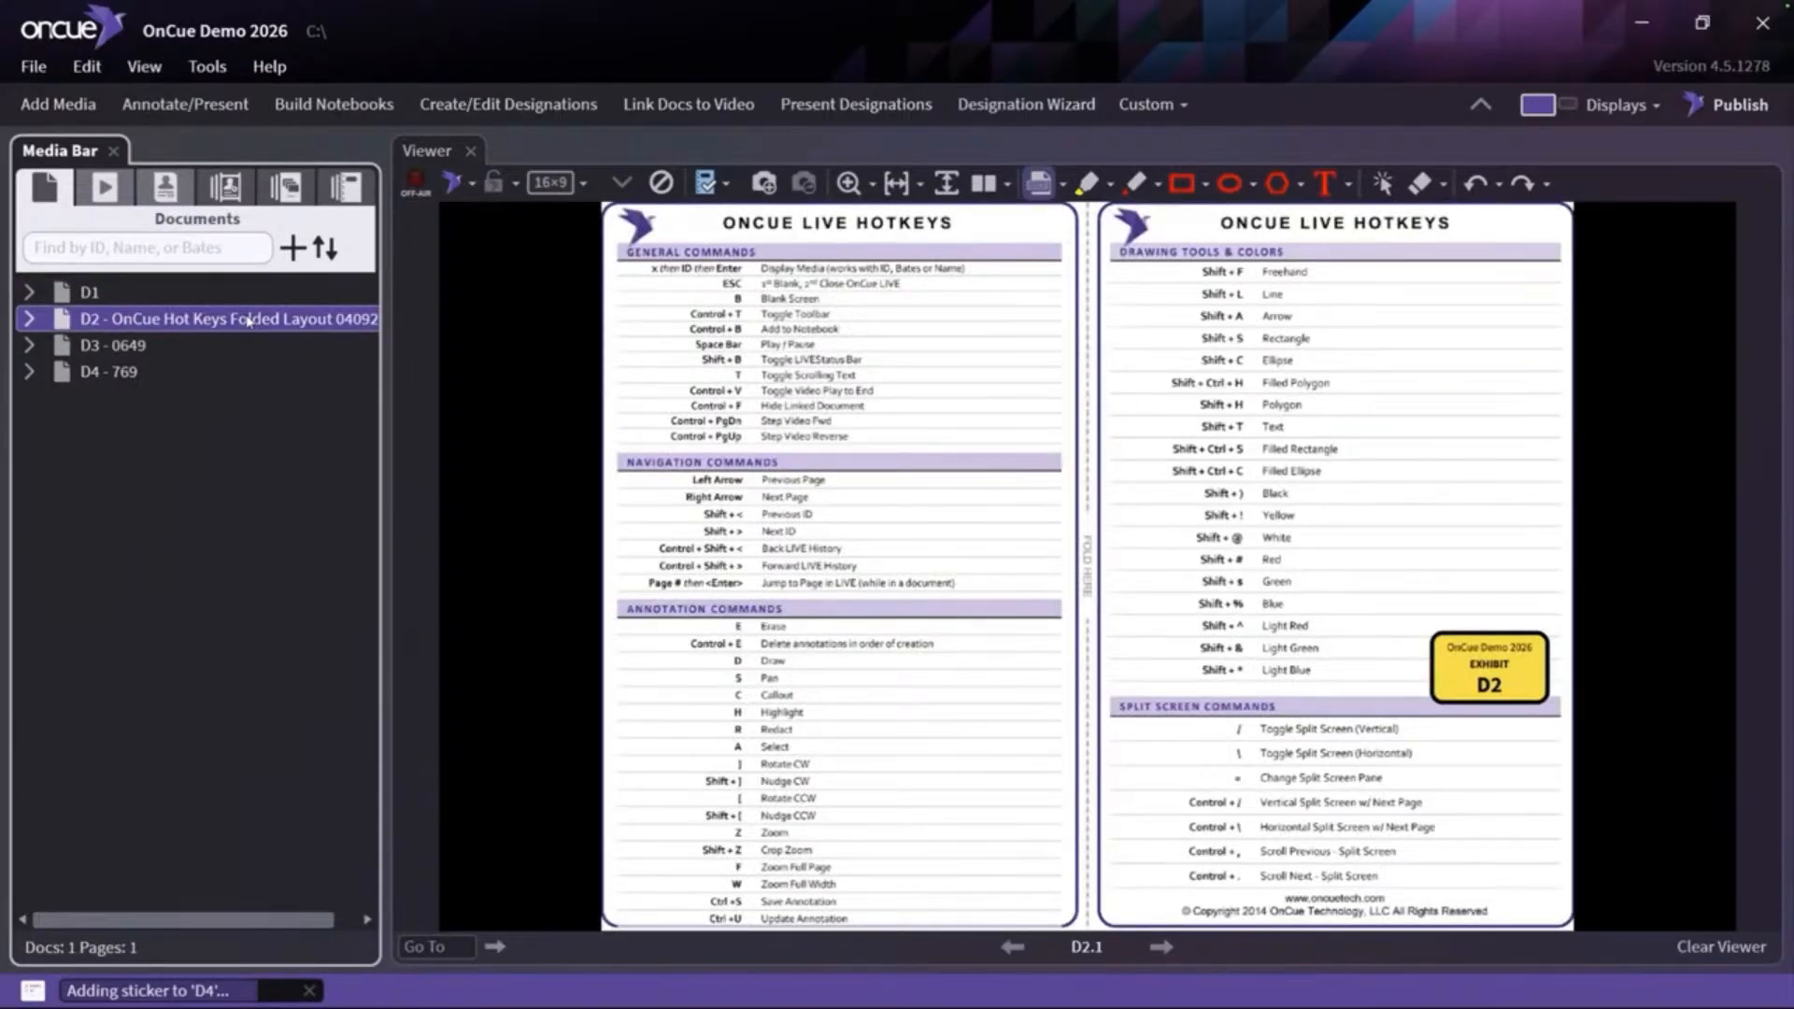
{"action": "double_click", "coordinate": [135, 347]}
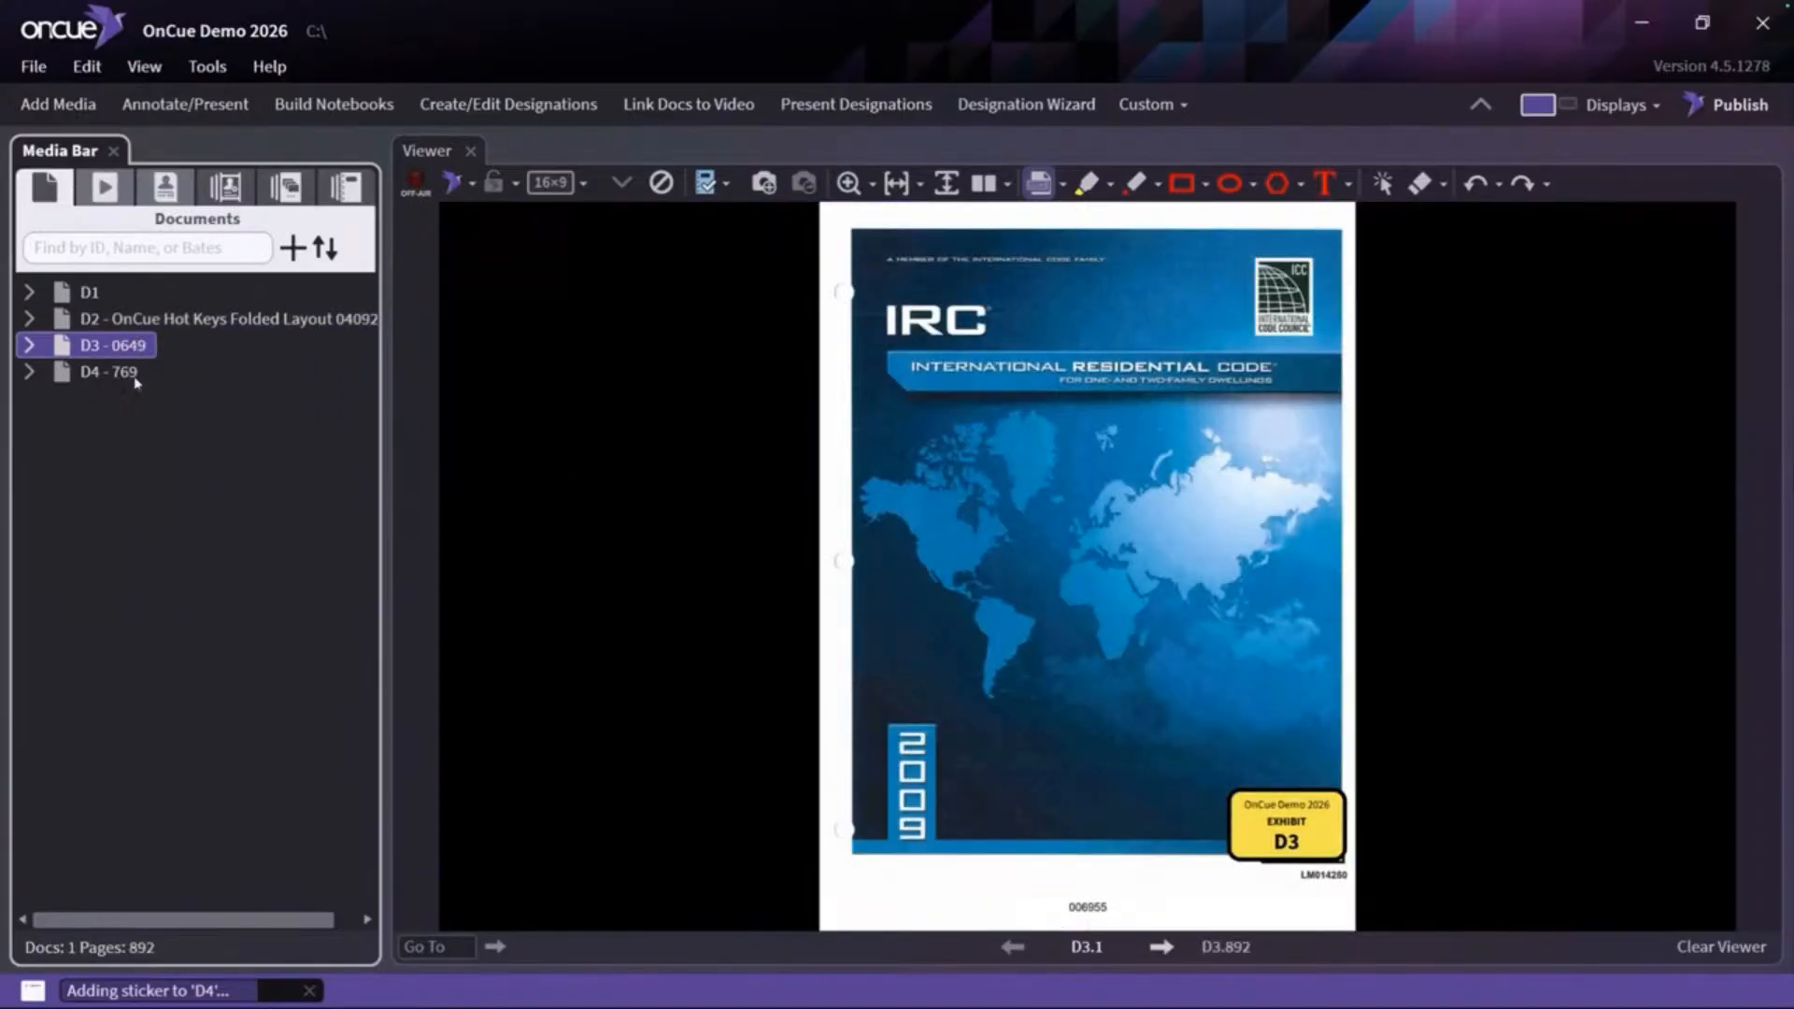
{"action": "double_click", "coordinate": [116, 373]}
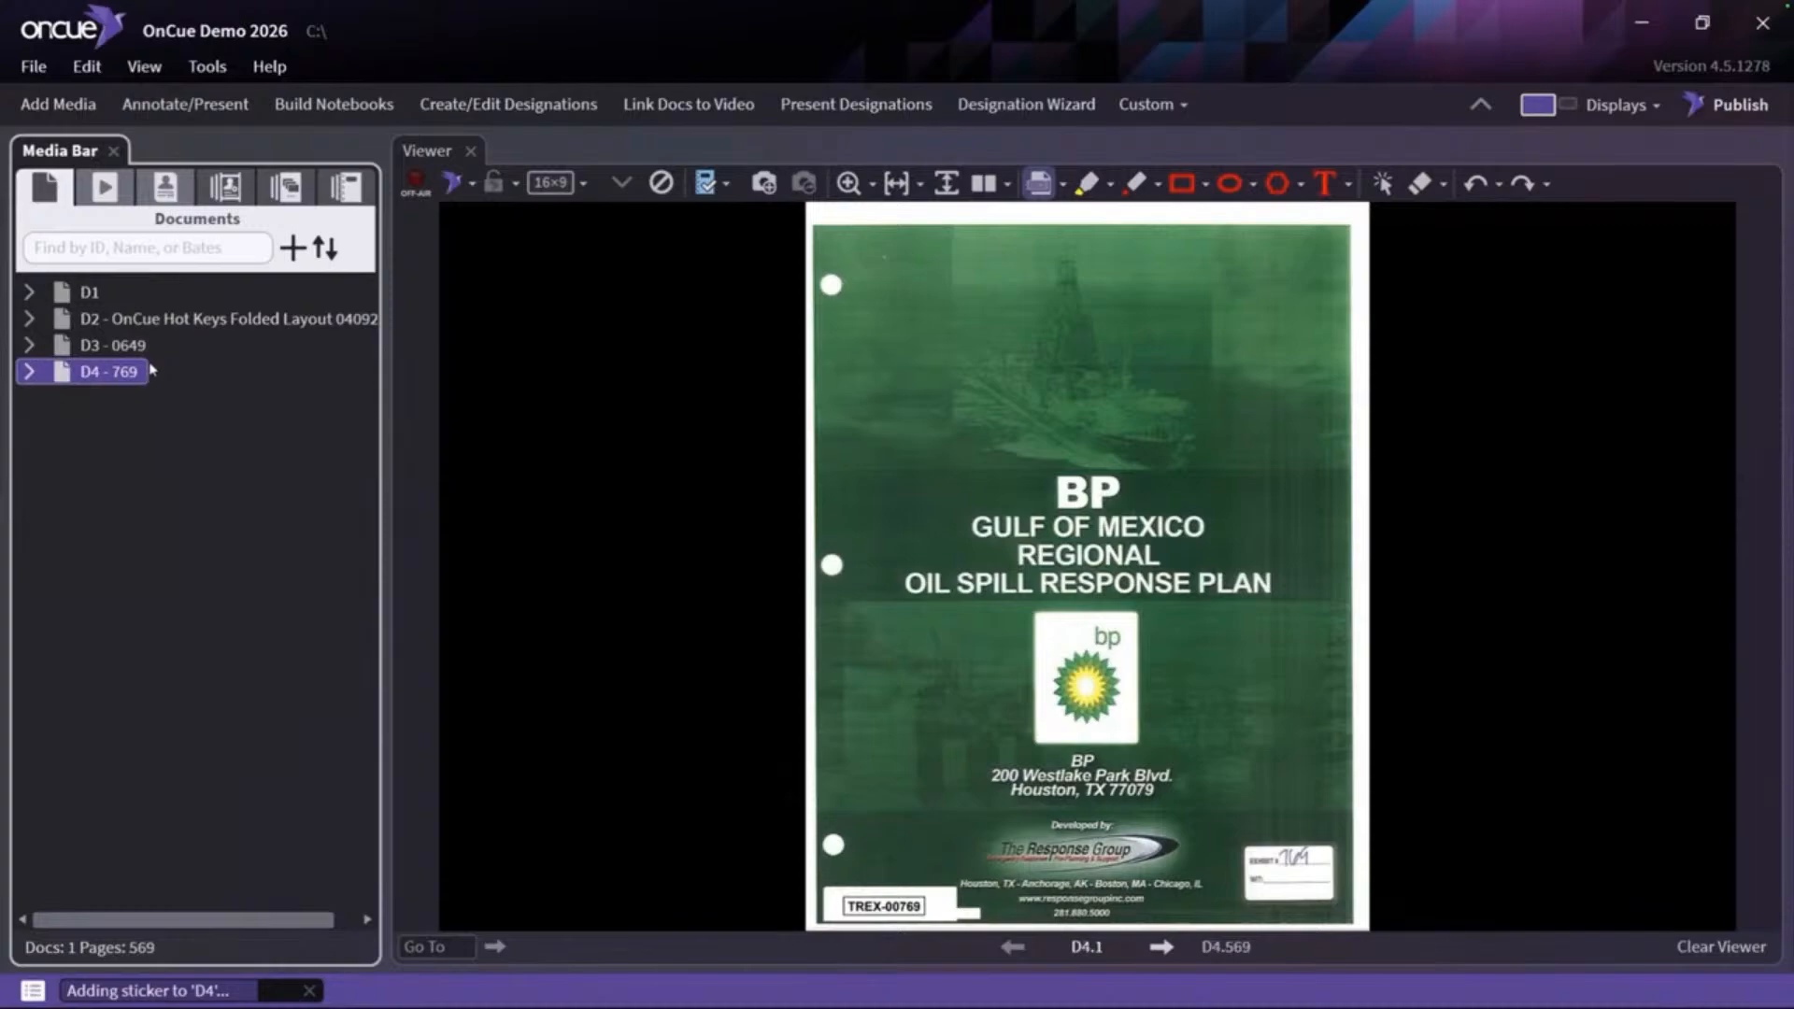
{"action": "left_click", "coordinate": [96, 328]}
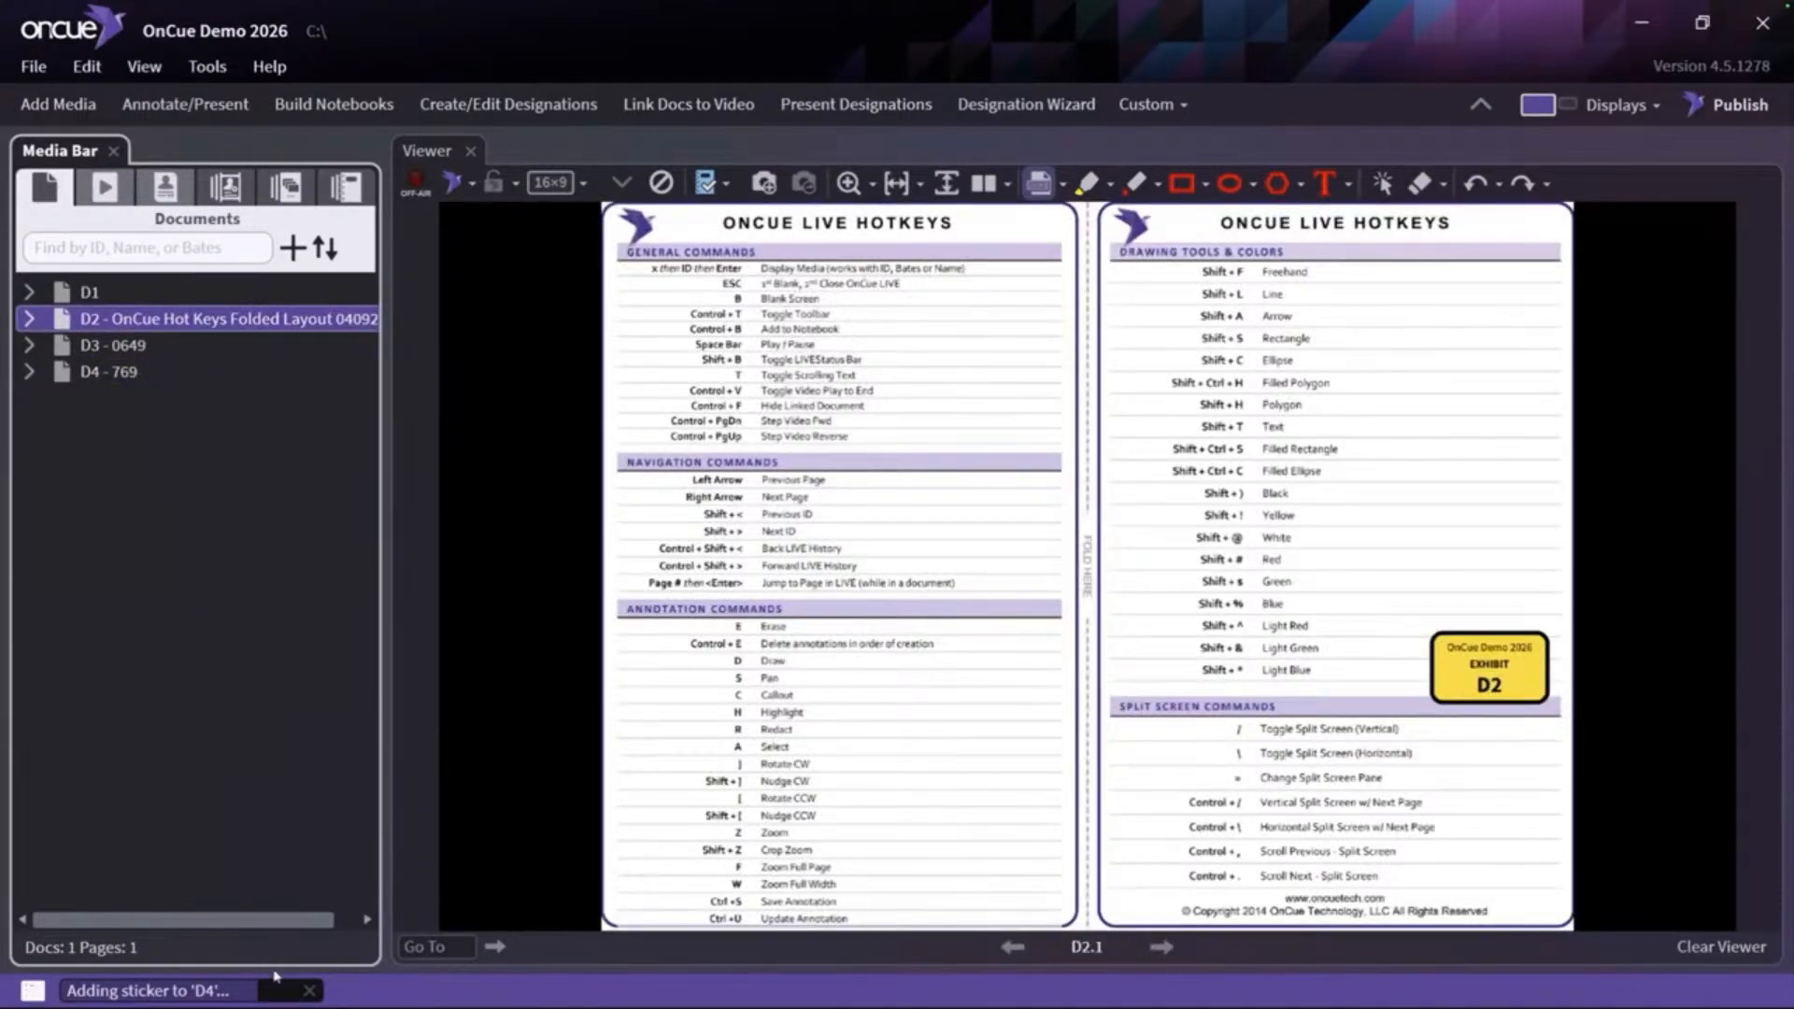
Delete all OnCue exhibit stickers from document D1, and check the first pages of D2 and D1
{"action": "left_click", "coordinate": [85, 295]}
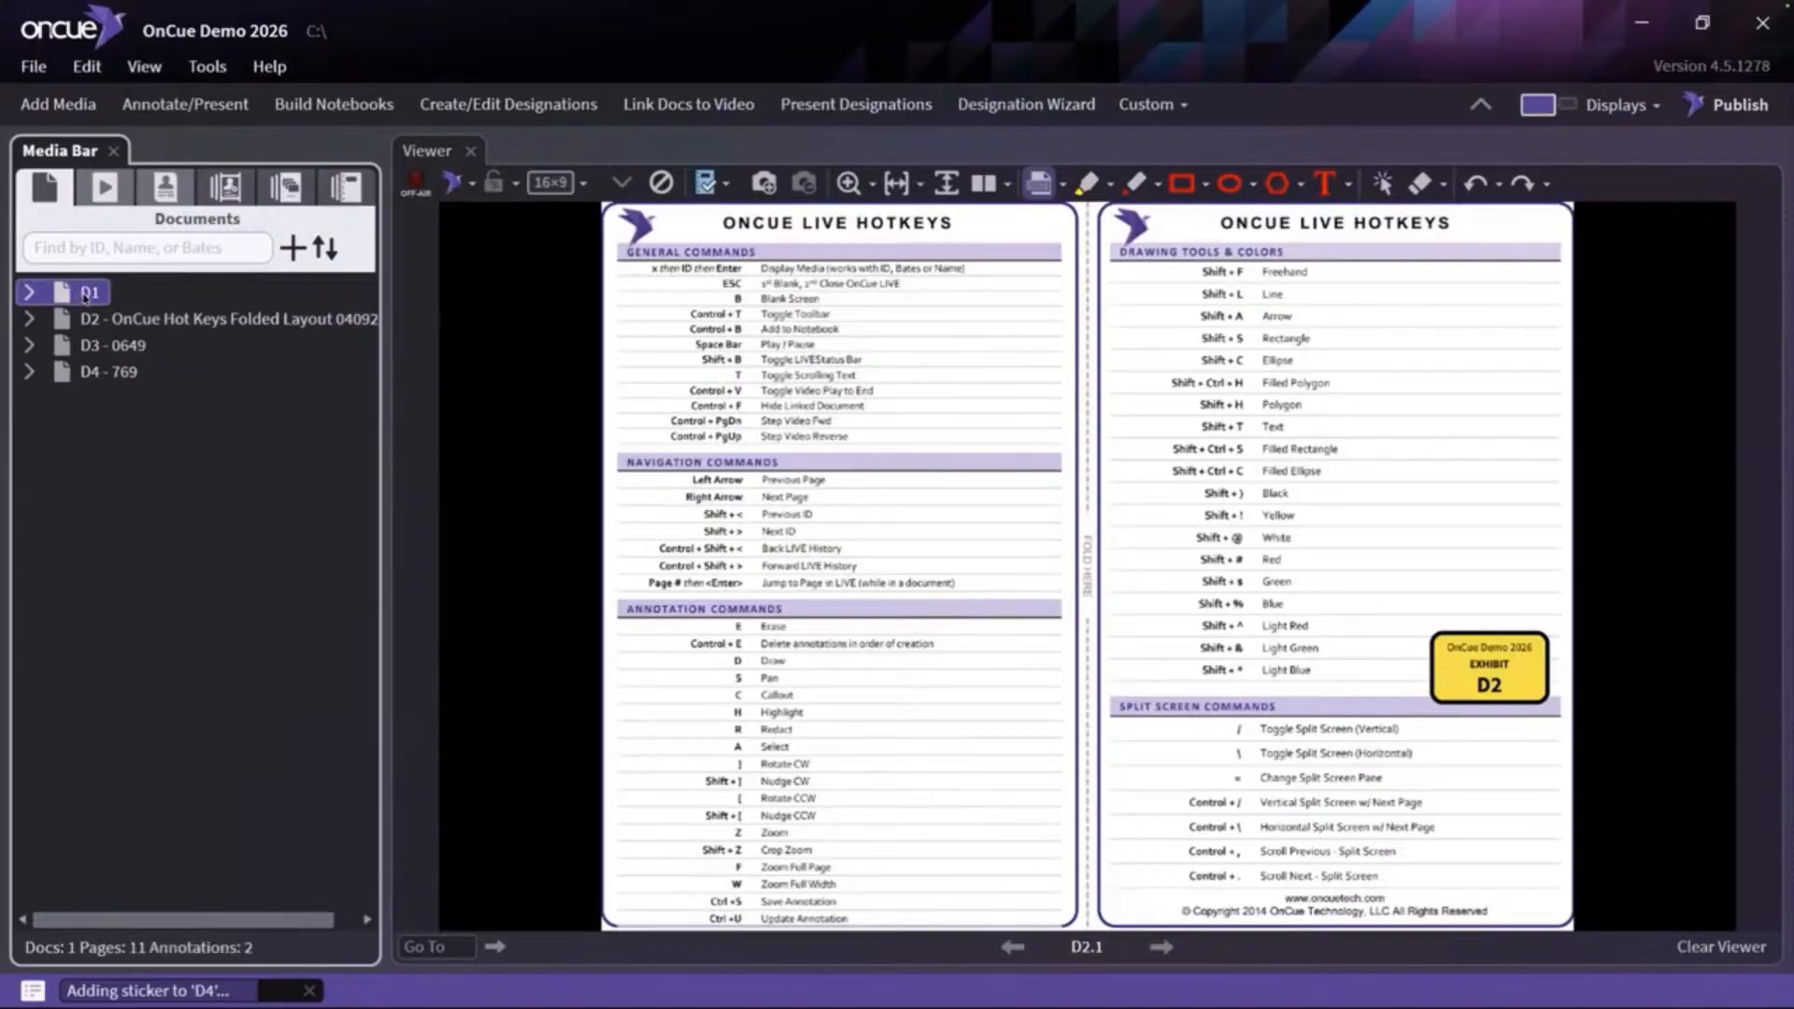
{"action": "right_click", "coordinate": [85, 297]}
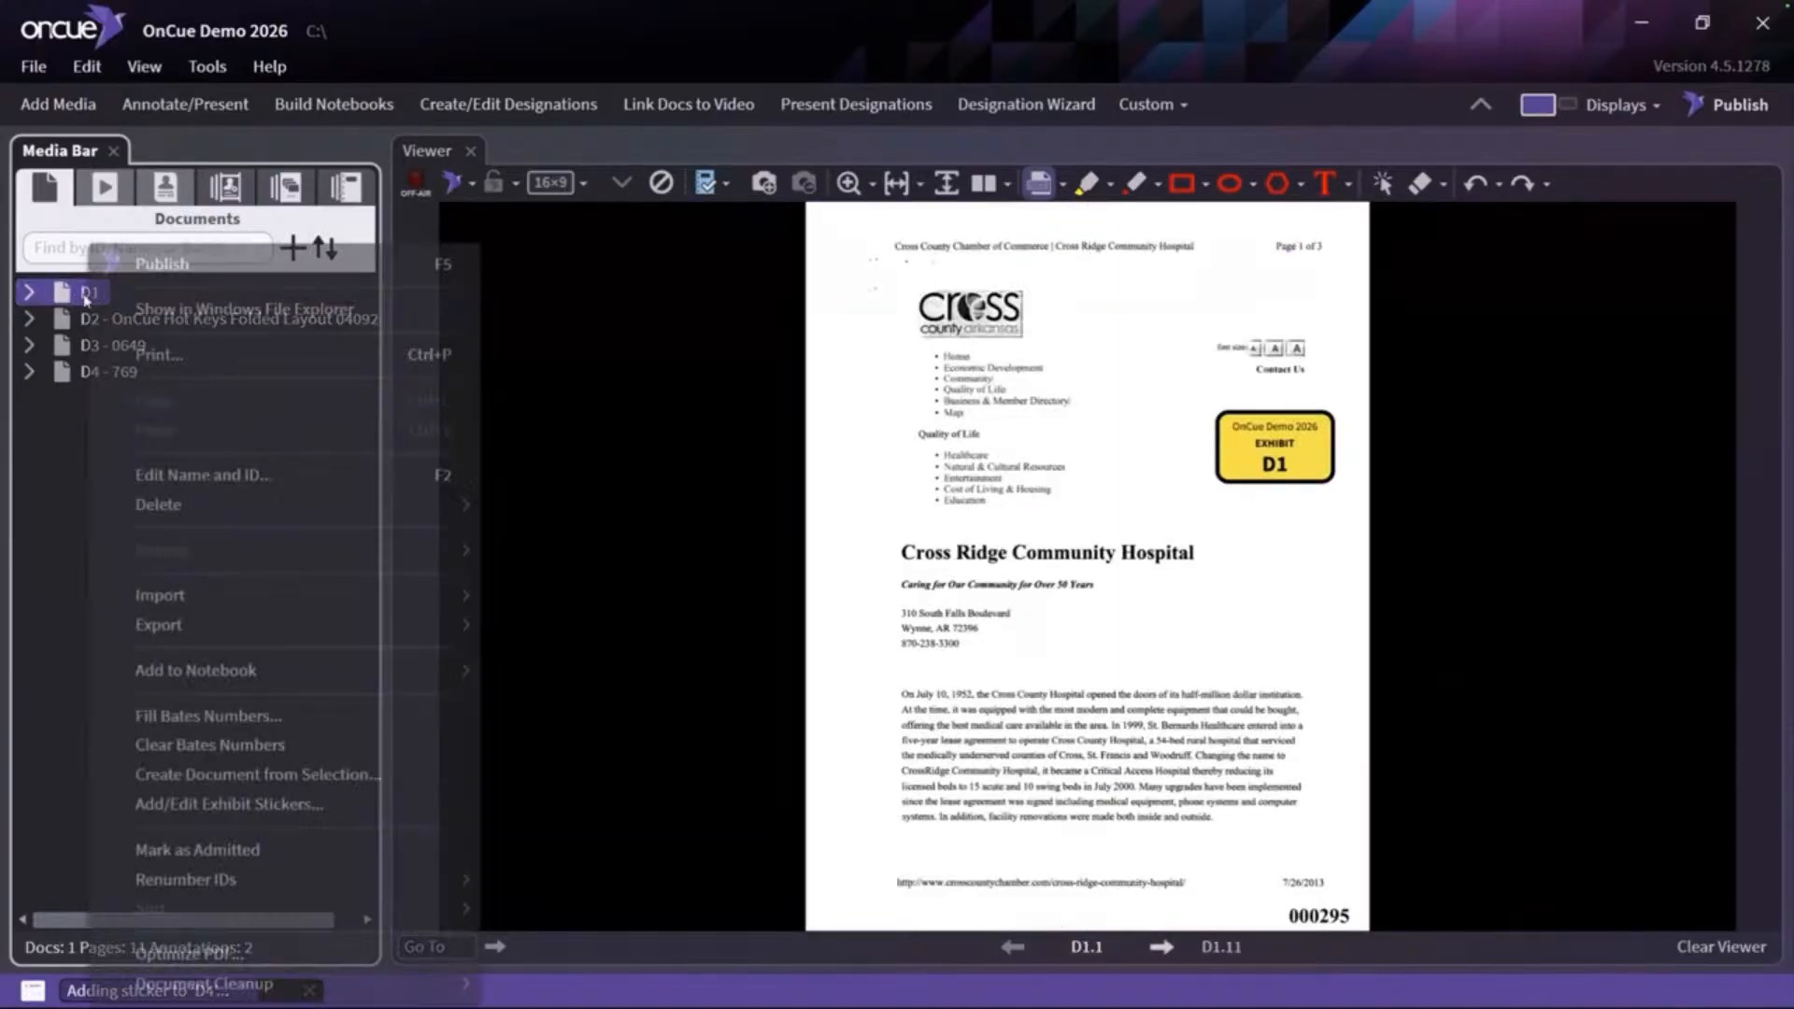
{"action": "left_click", "coordinate": [266, 803]}
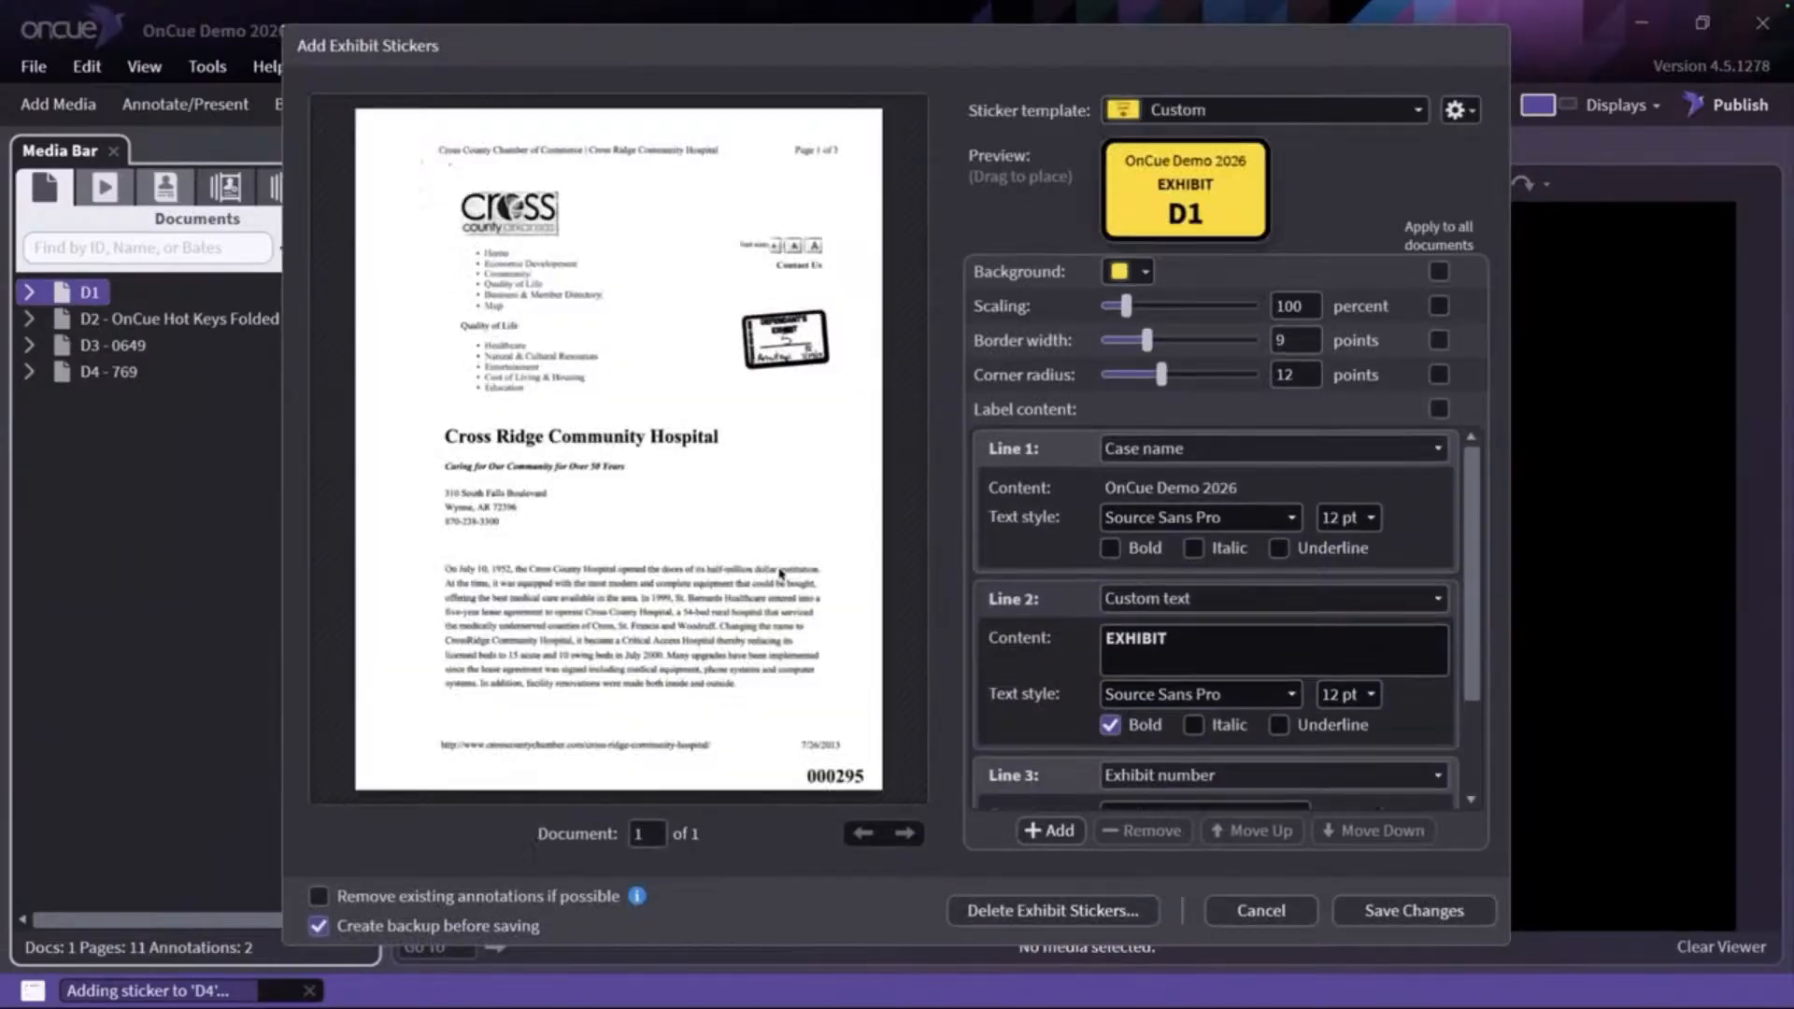
{"action": "left_click", "coordinate": [767, 328]}
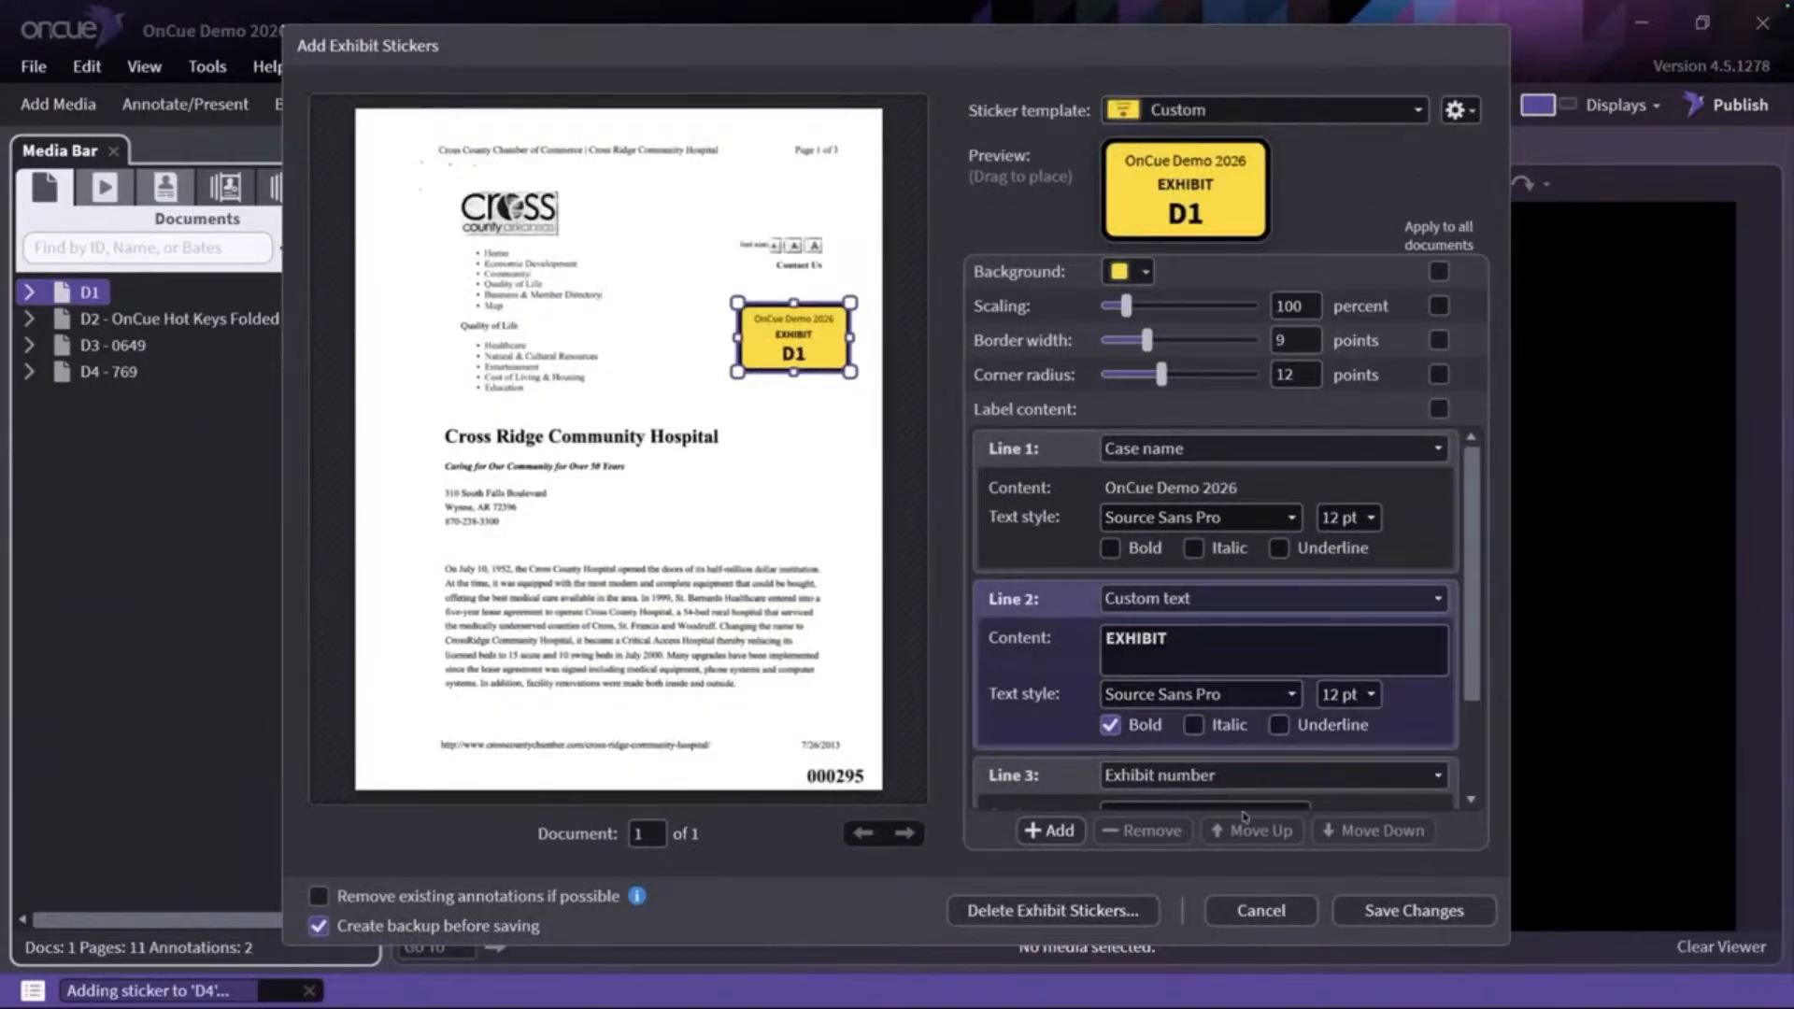
{"action": "left_click", "coordinate": [1116, 910]}
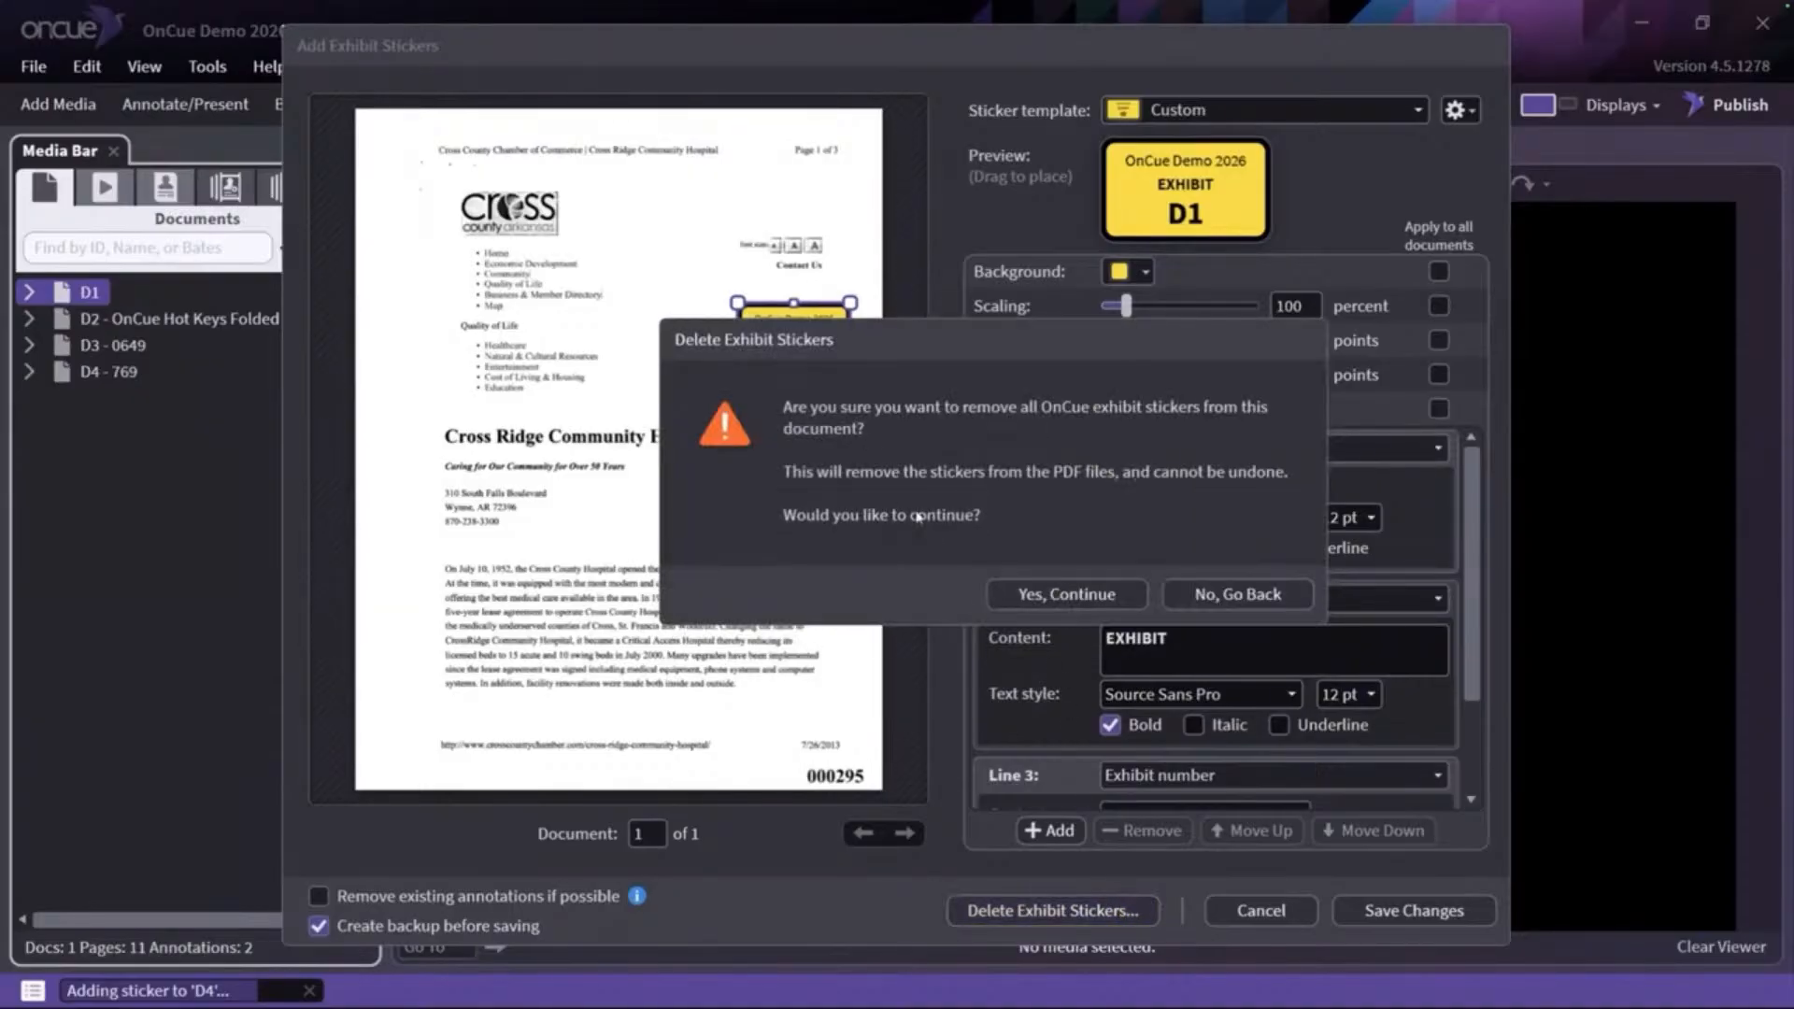
{"action": "left_click", "coordinate": [1120, 603]}
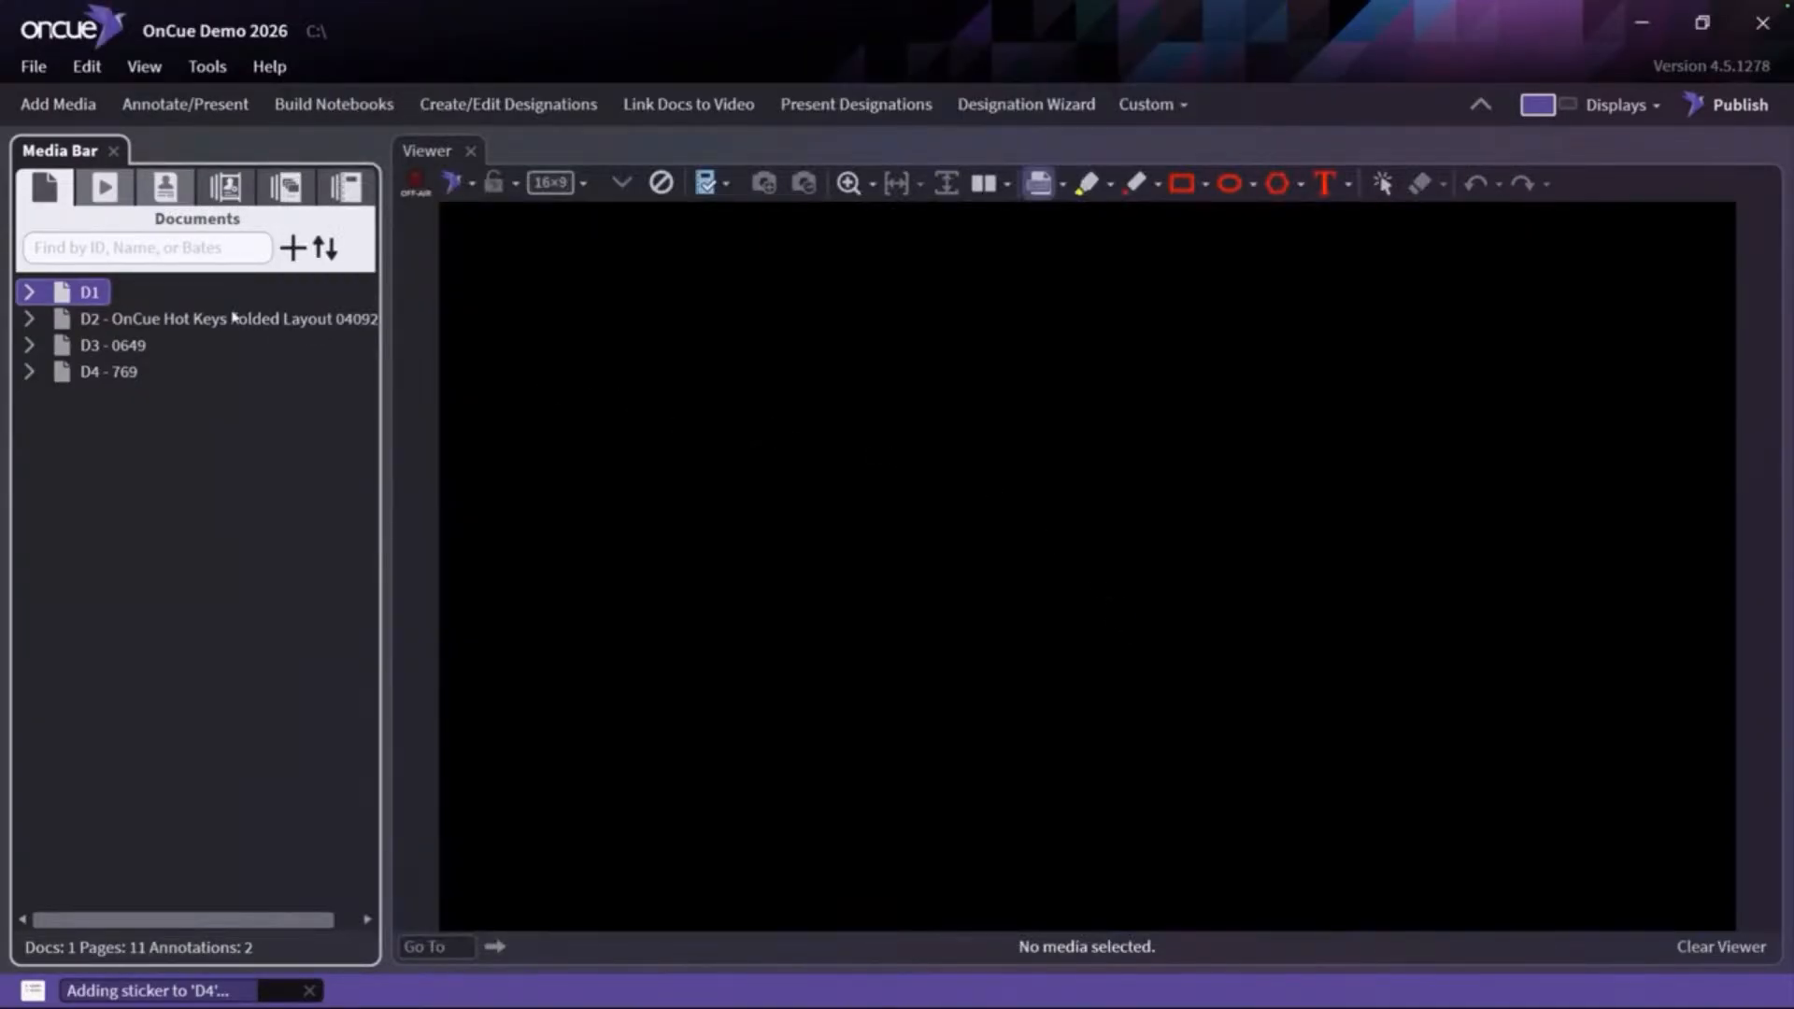
{"action": "left_click", "coordinate": [164, 323]}
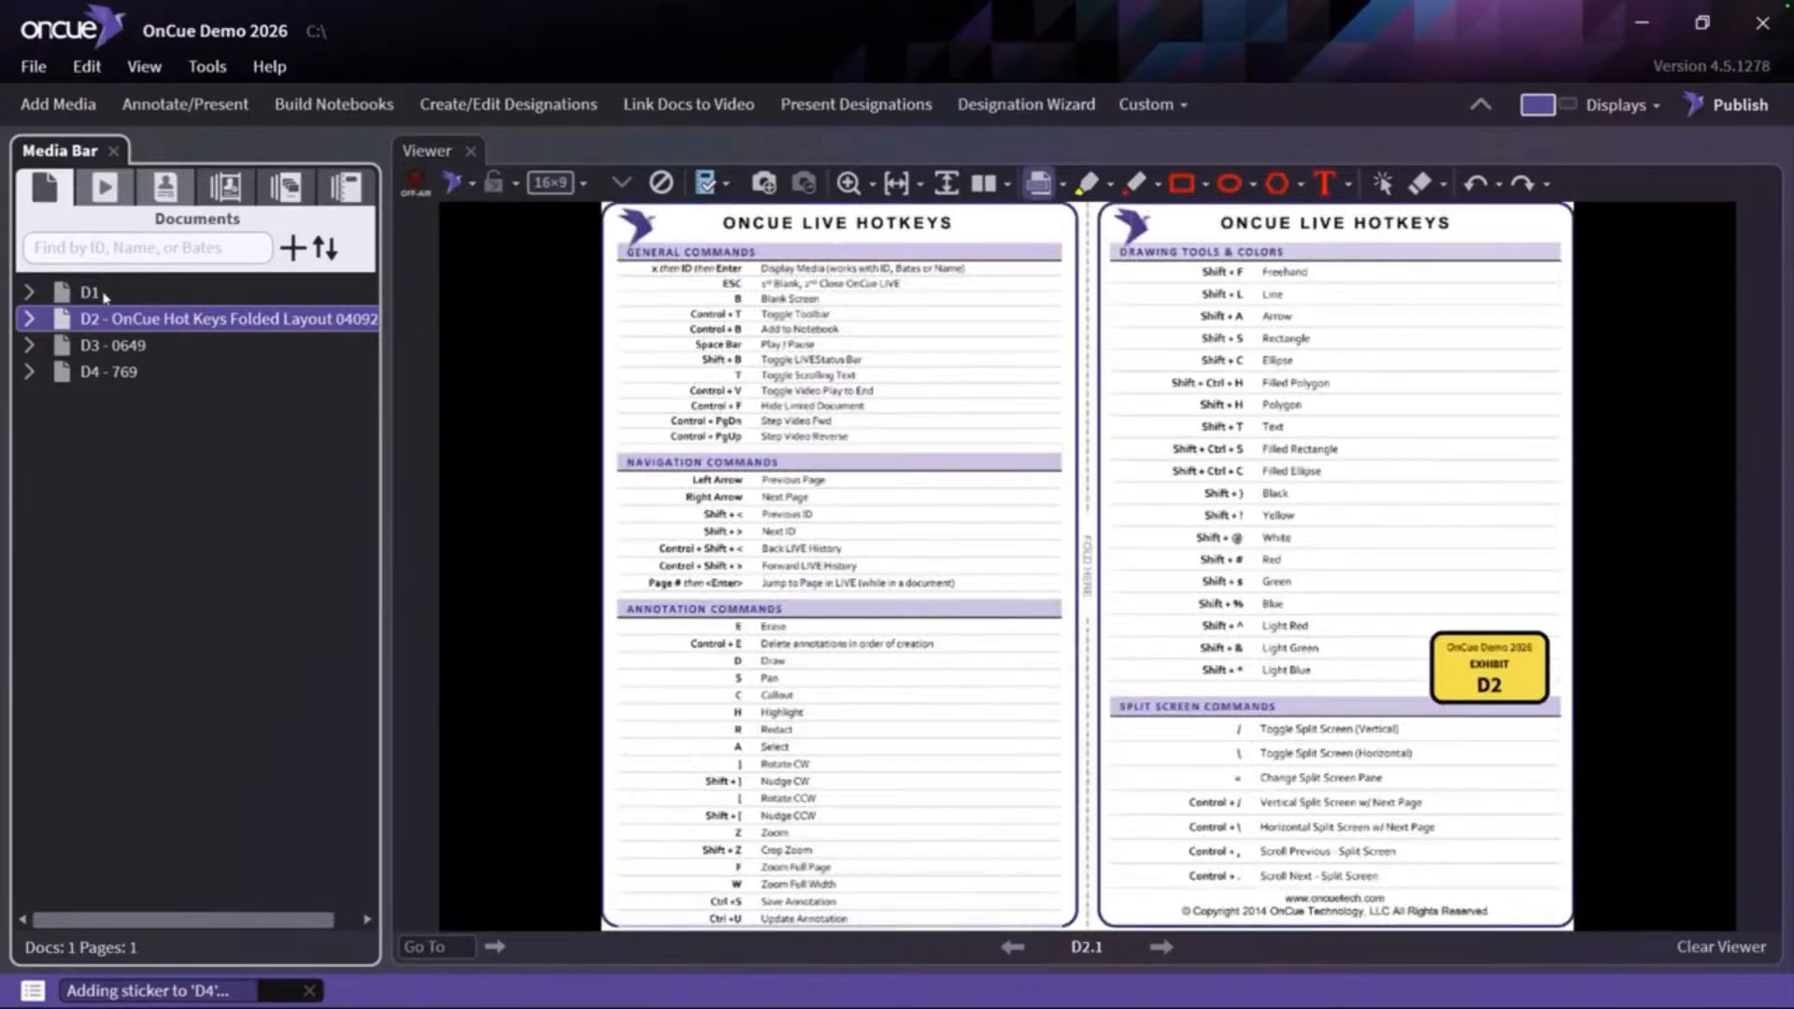
{"action": "left_click", "coordinate": [106, 296]}
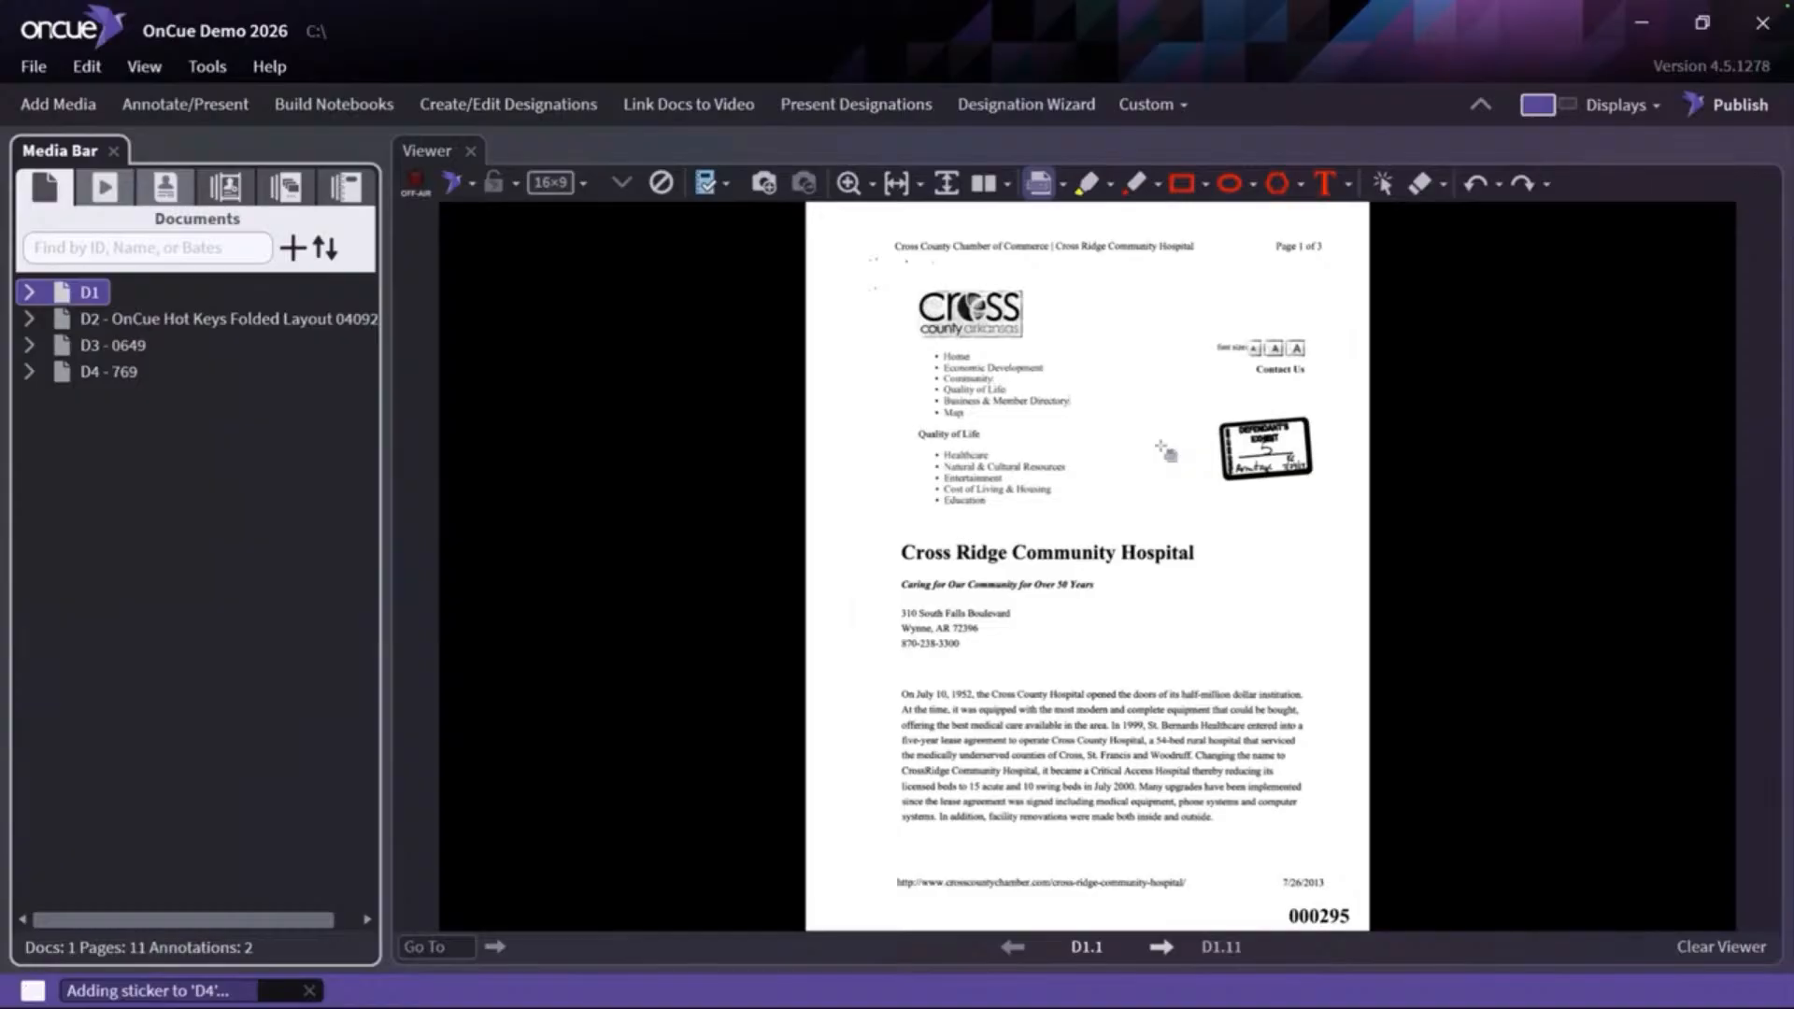
Open Sync & Edit Transcripts and dismiss the Manual Sync and ProSync instructions
{"action": "left_click", "coordinate": [208, 66]}
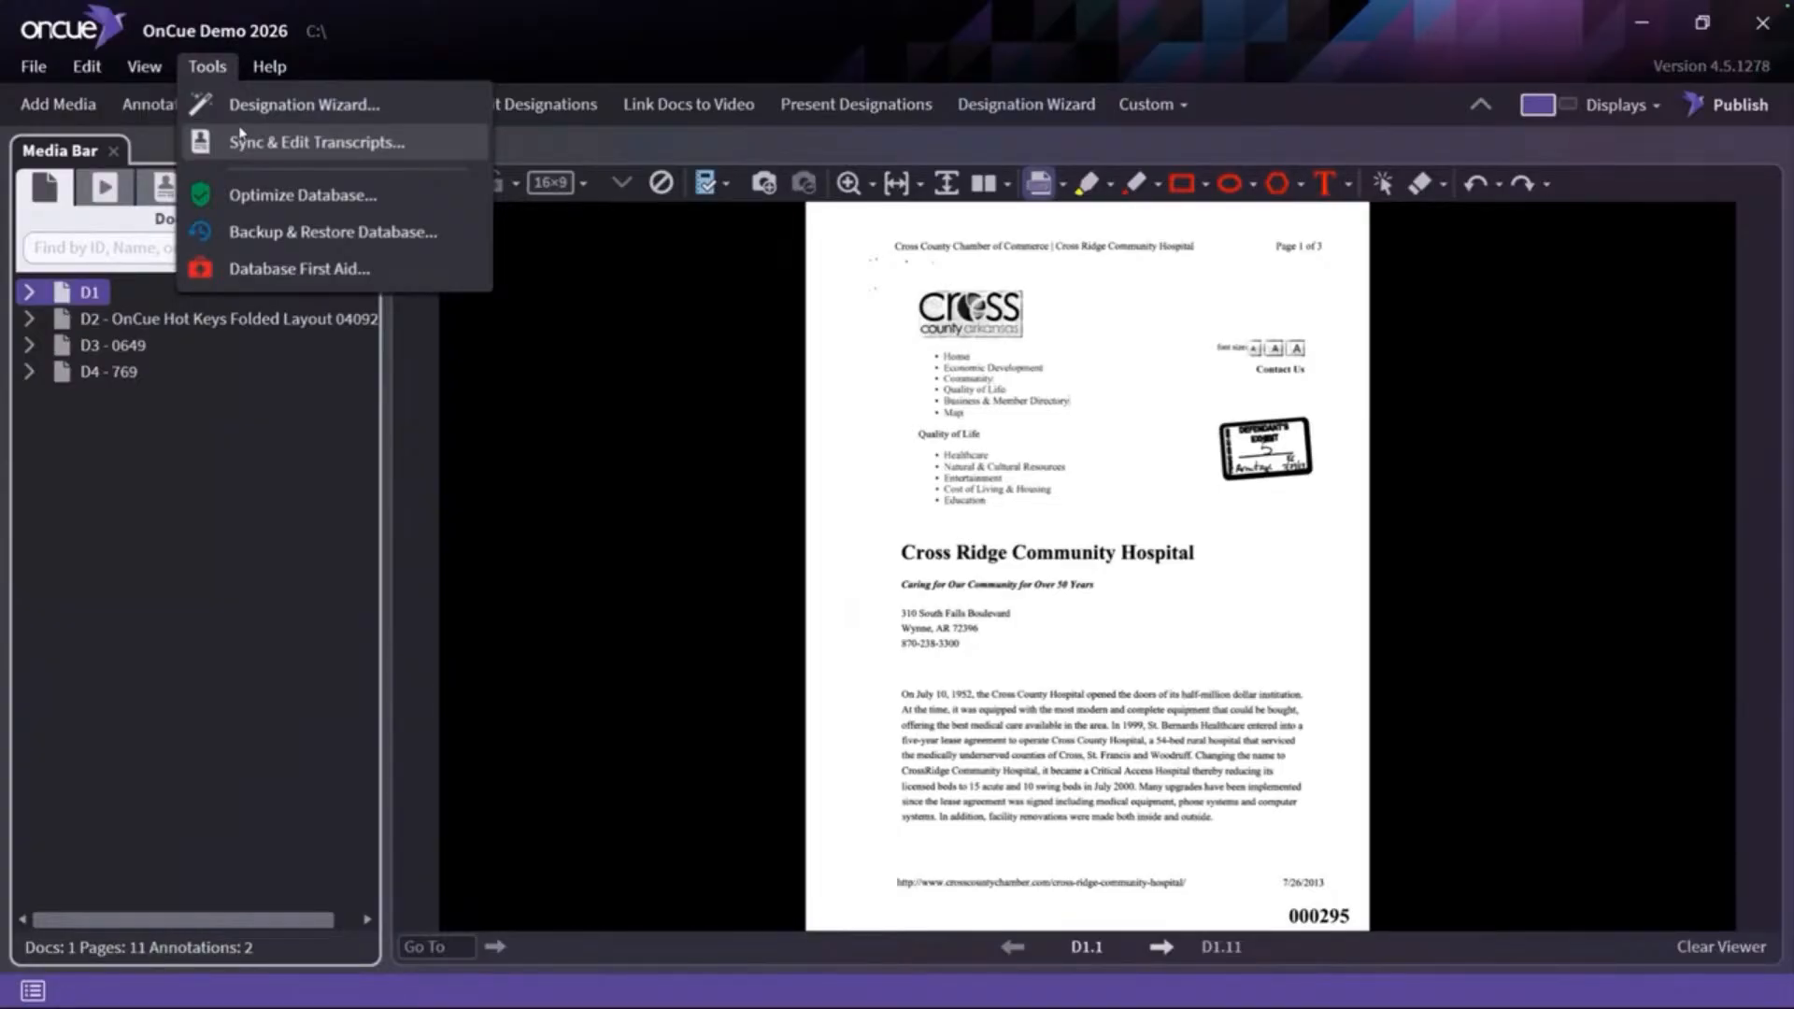
{"action": "left_click", "coordinate": [246, 151]}
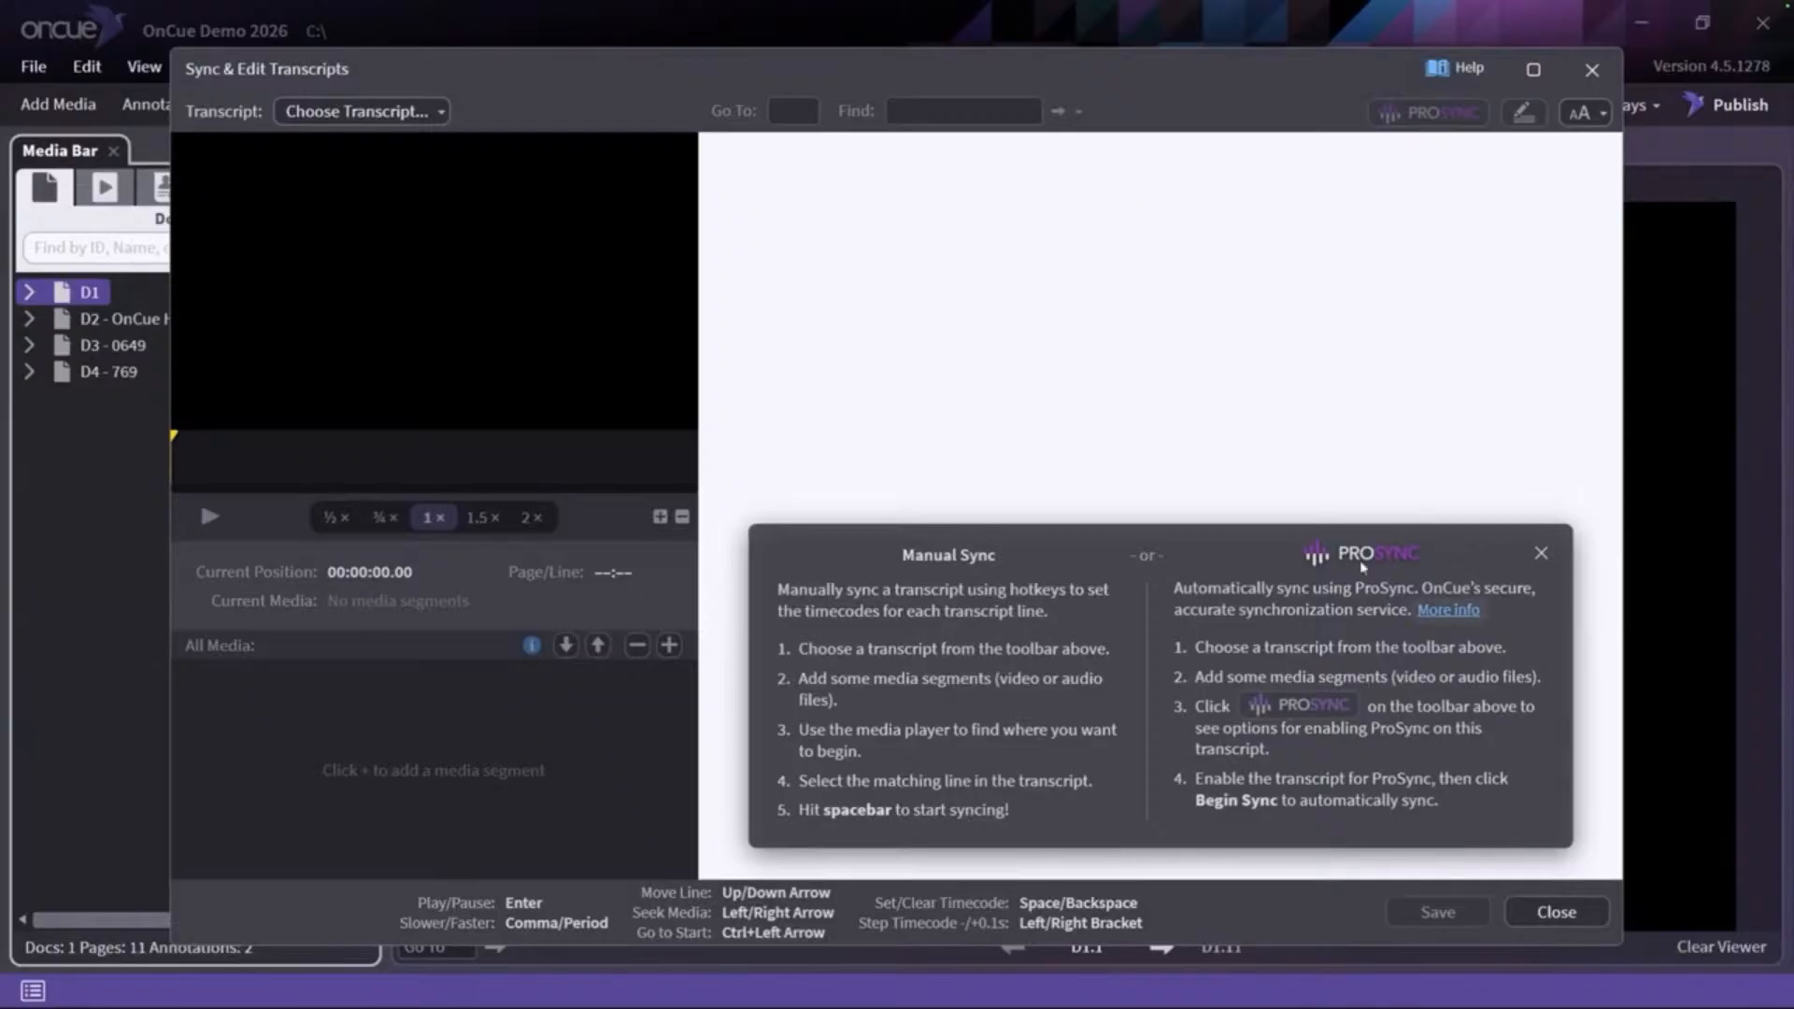
{"action": "left_click", "coordinate": [1541, 553]}
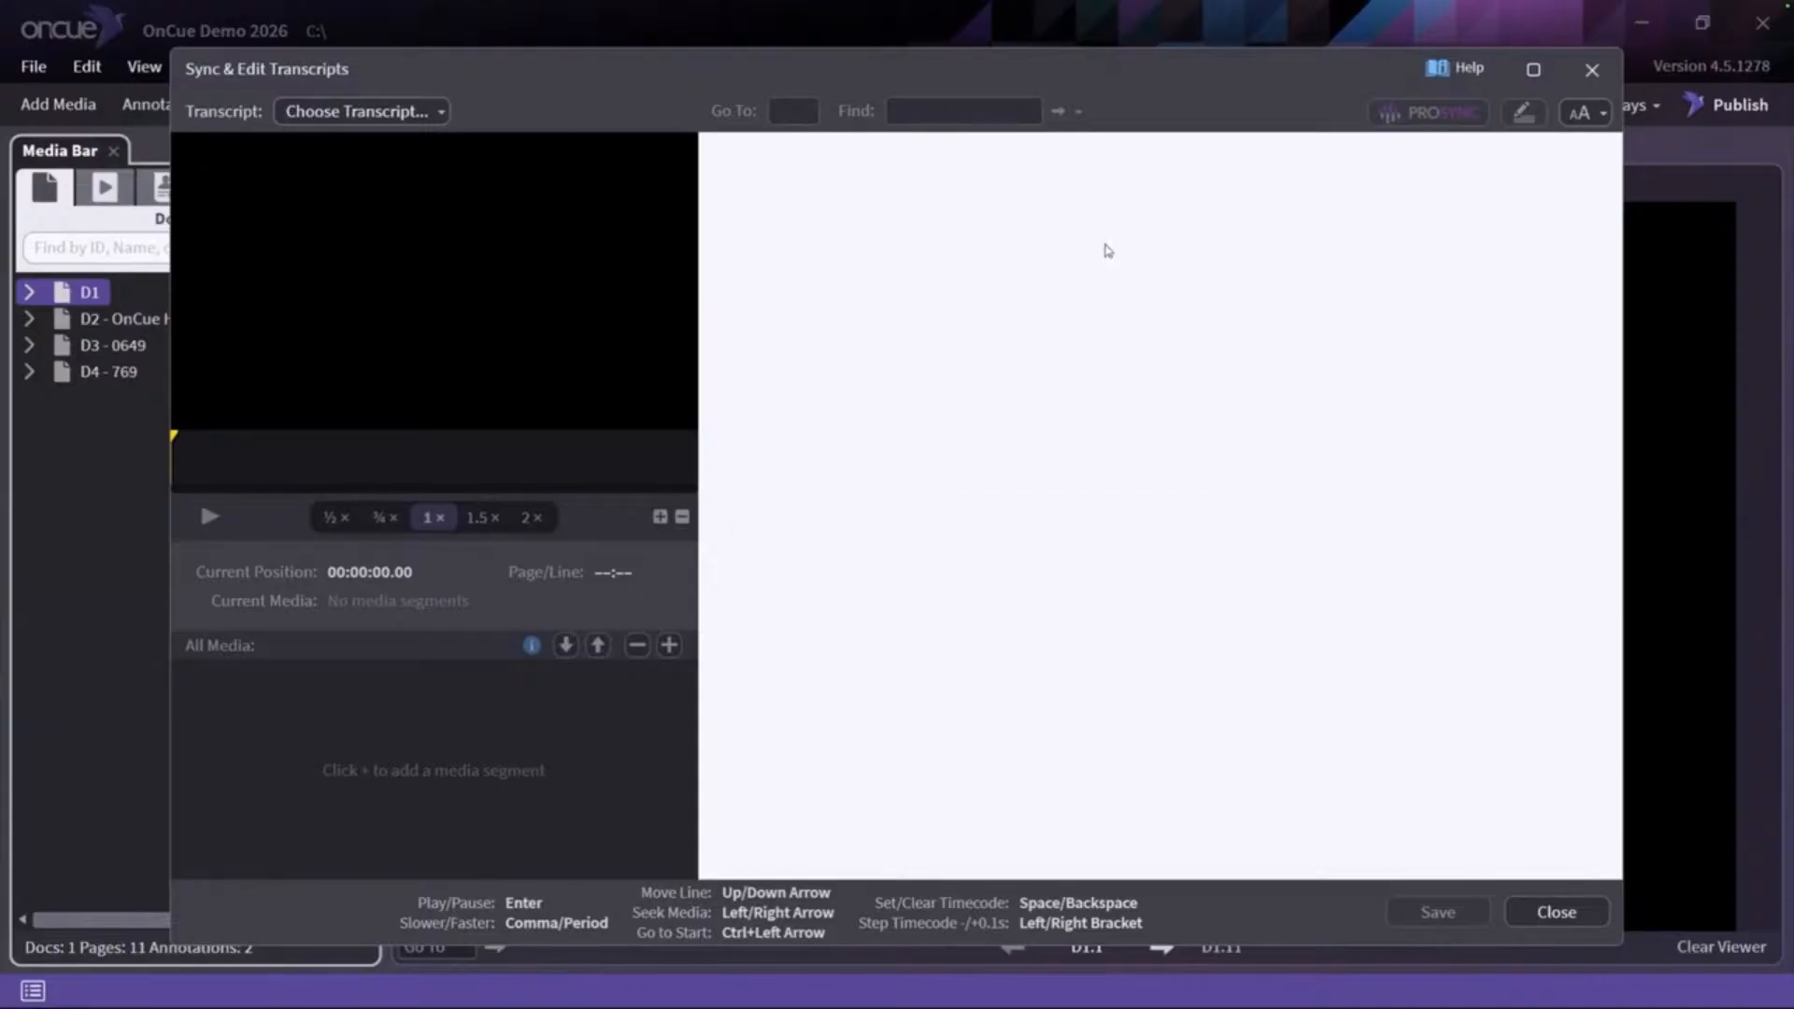
Start importing a new transcript and browse to the Needs Synched folder inside Files on the Desktop
{"action": "left_click", "coordinate": [436, 112]}
{"action": "left_click", "coordinate": [421, 182]}
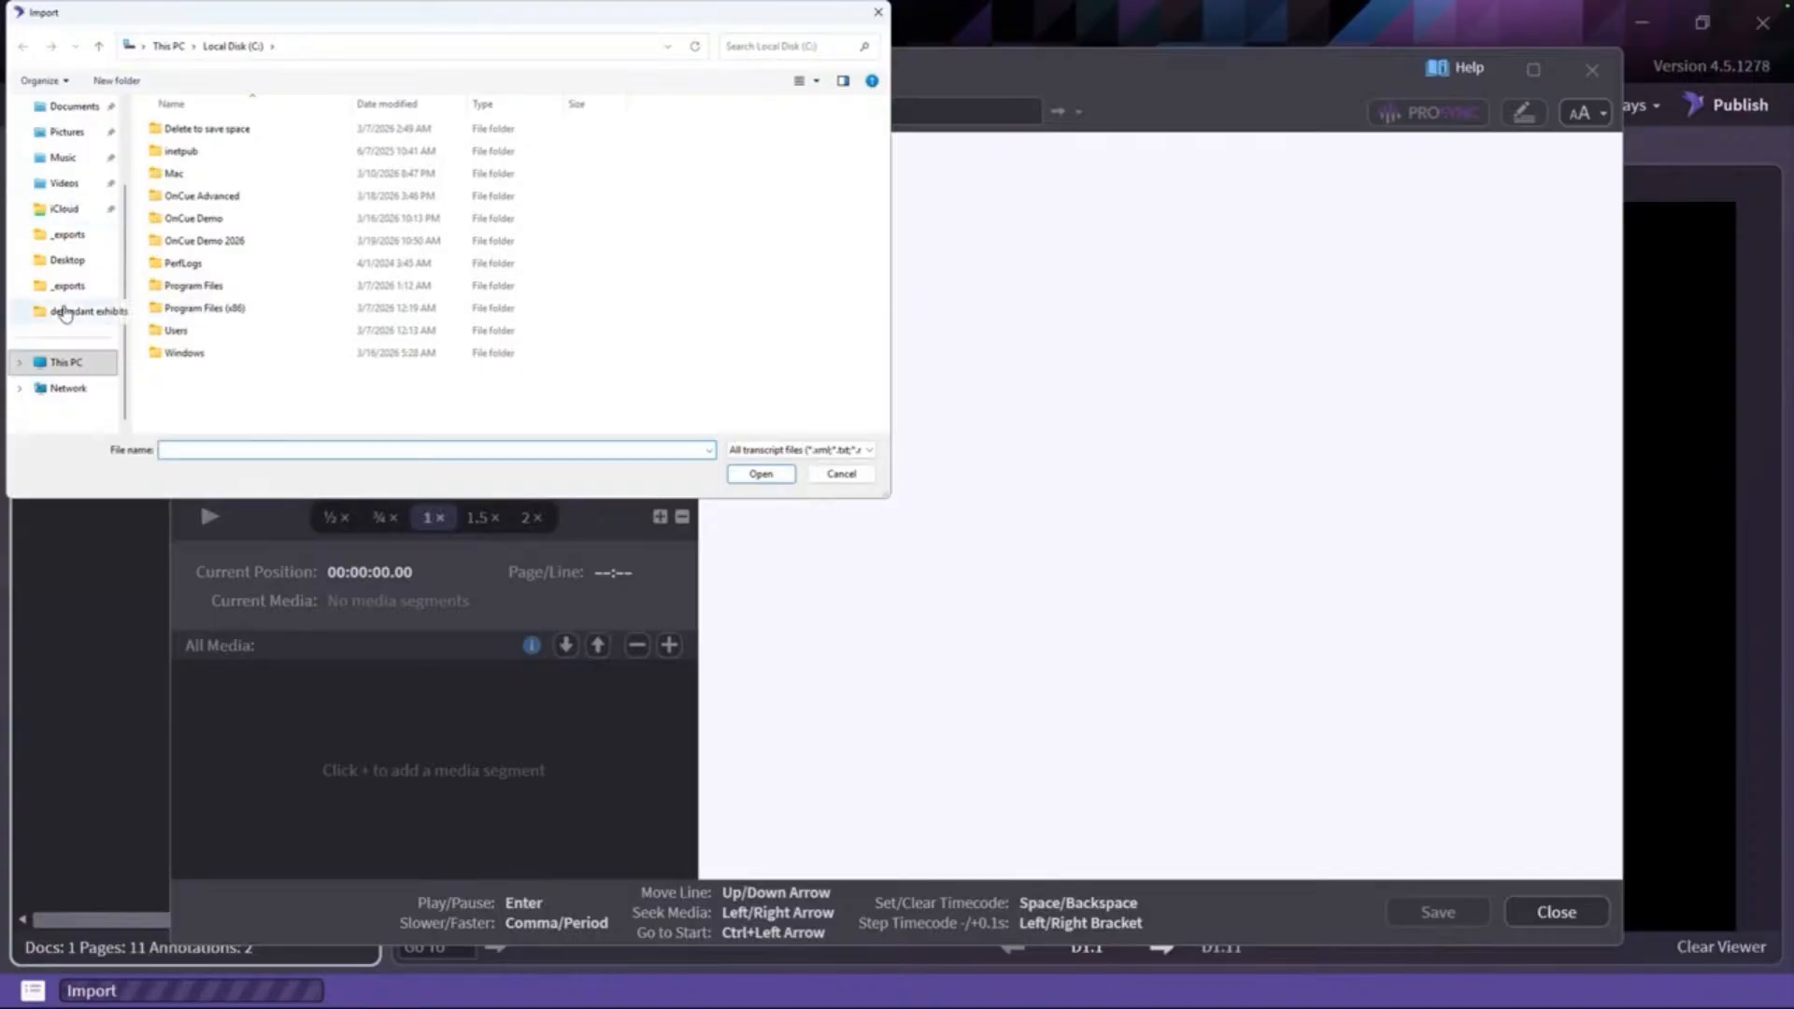
{"action": "scroll", "coordinate": [69, 261], "scroll_direction": "up", "scroll_amount": 2}
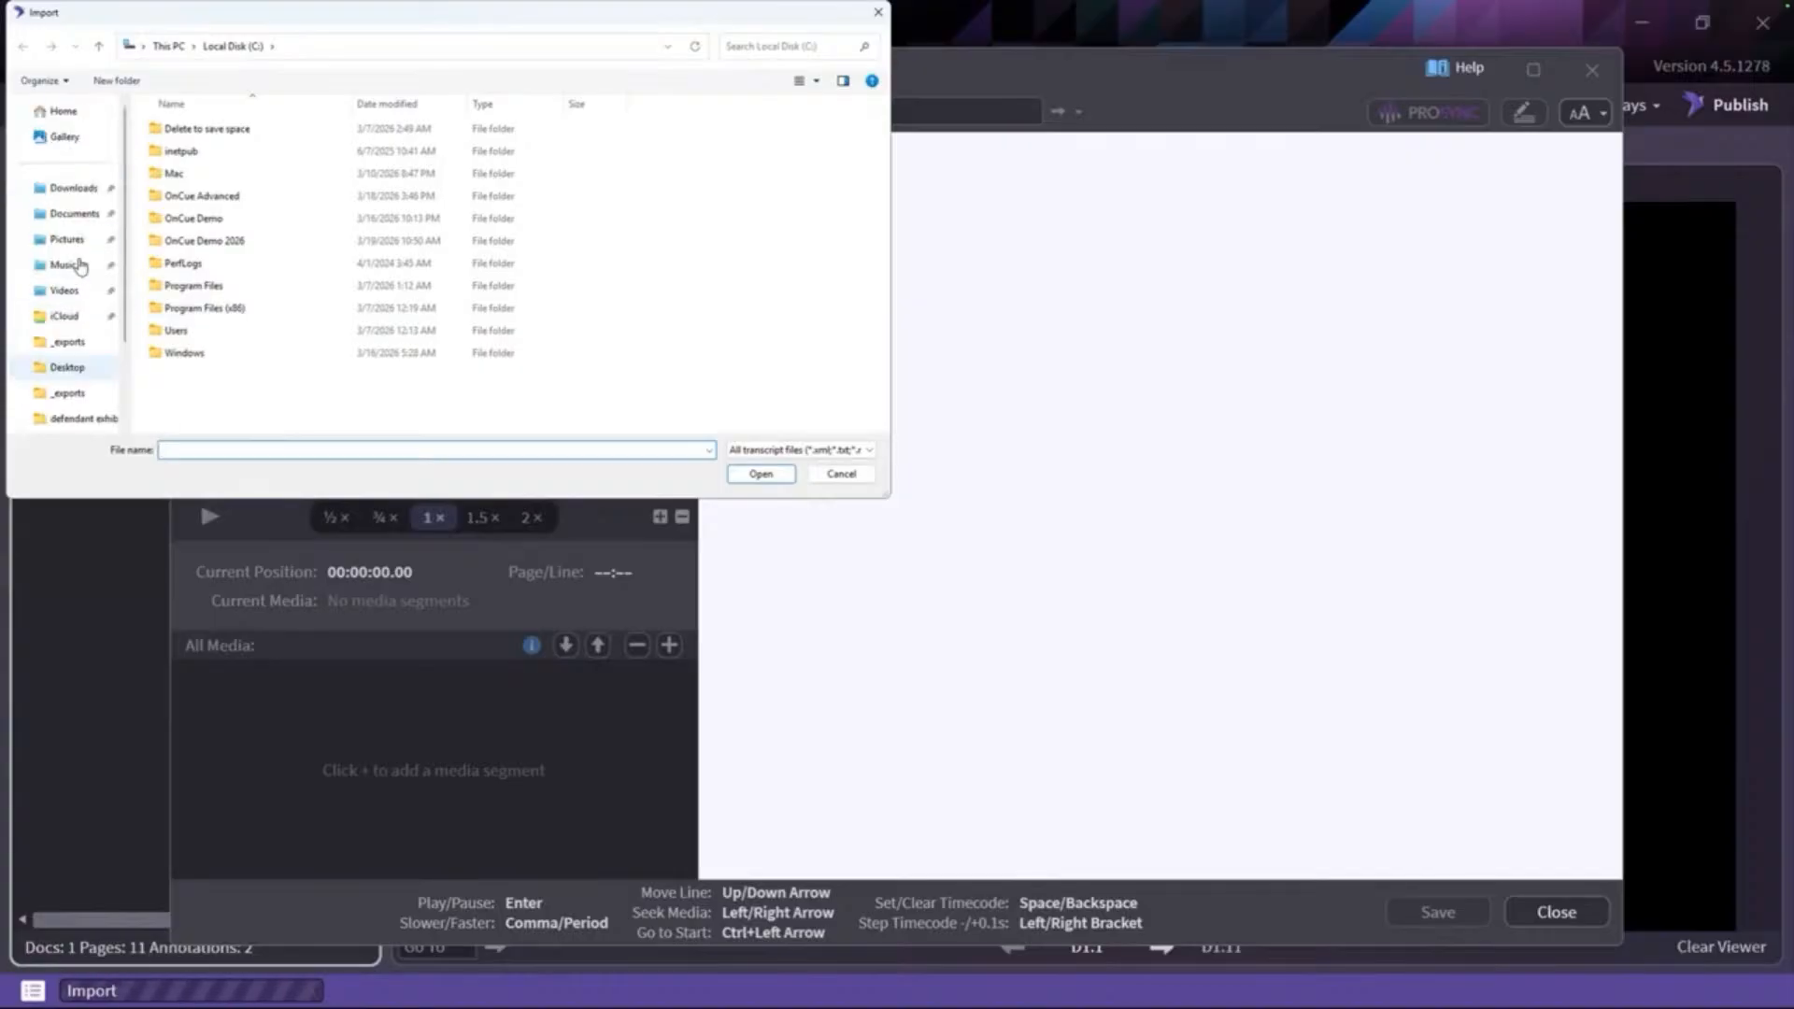
{"action": "left_click", "coordinate": [71, 113]}
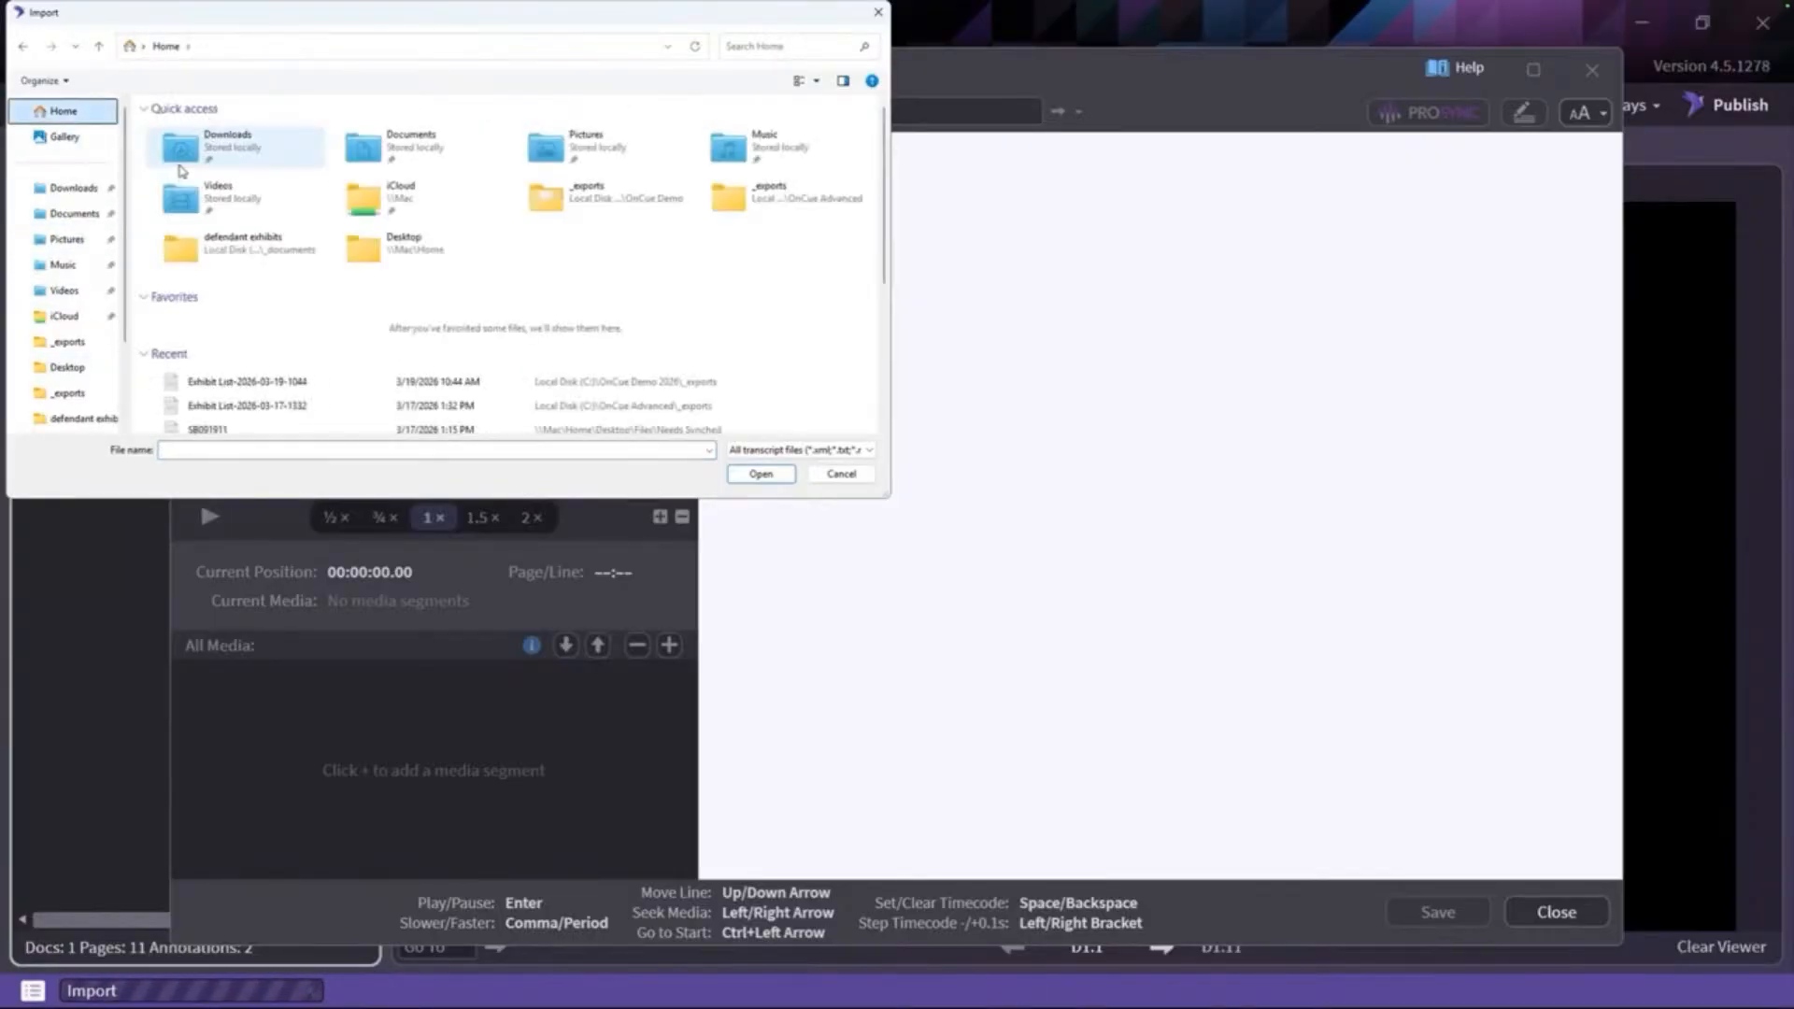
{"action": "double_click", "coordinate": [416, 253]}
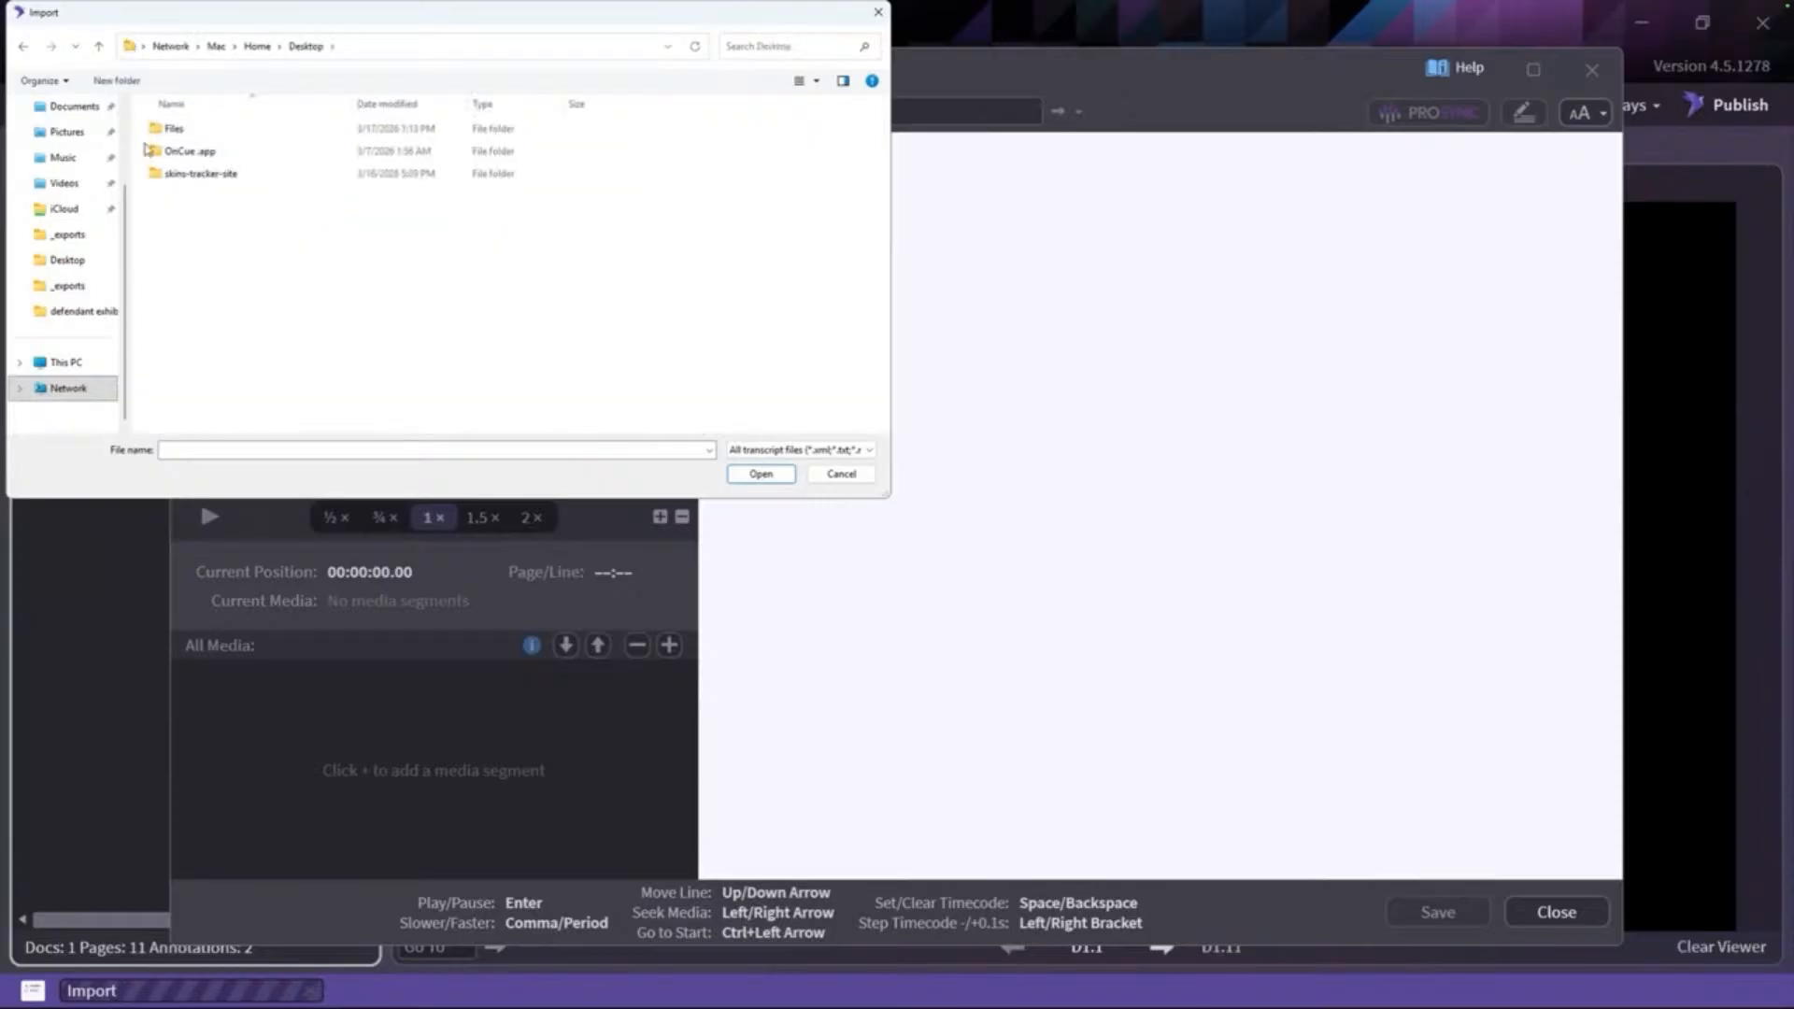
{"action": "double_click", "coordinate": [174, 129]}
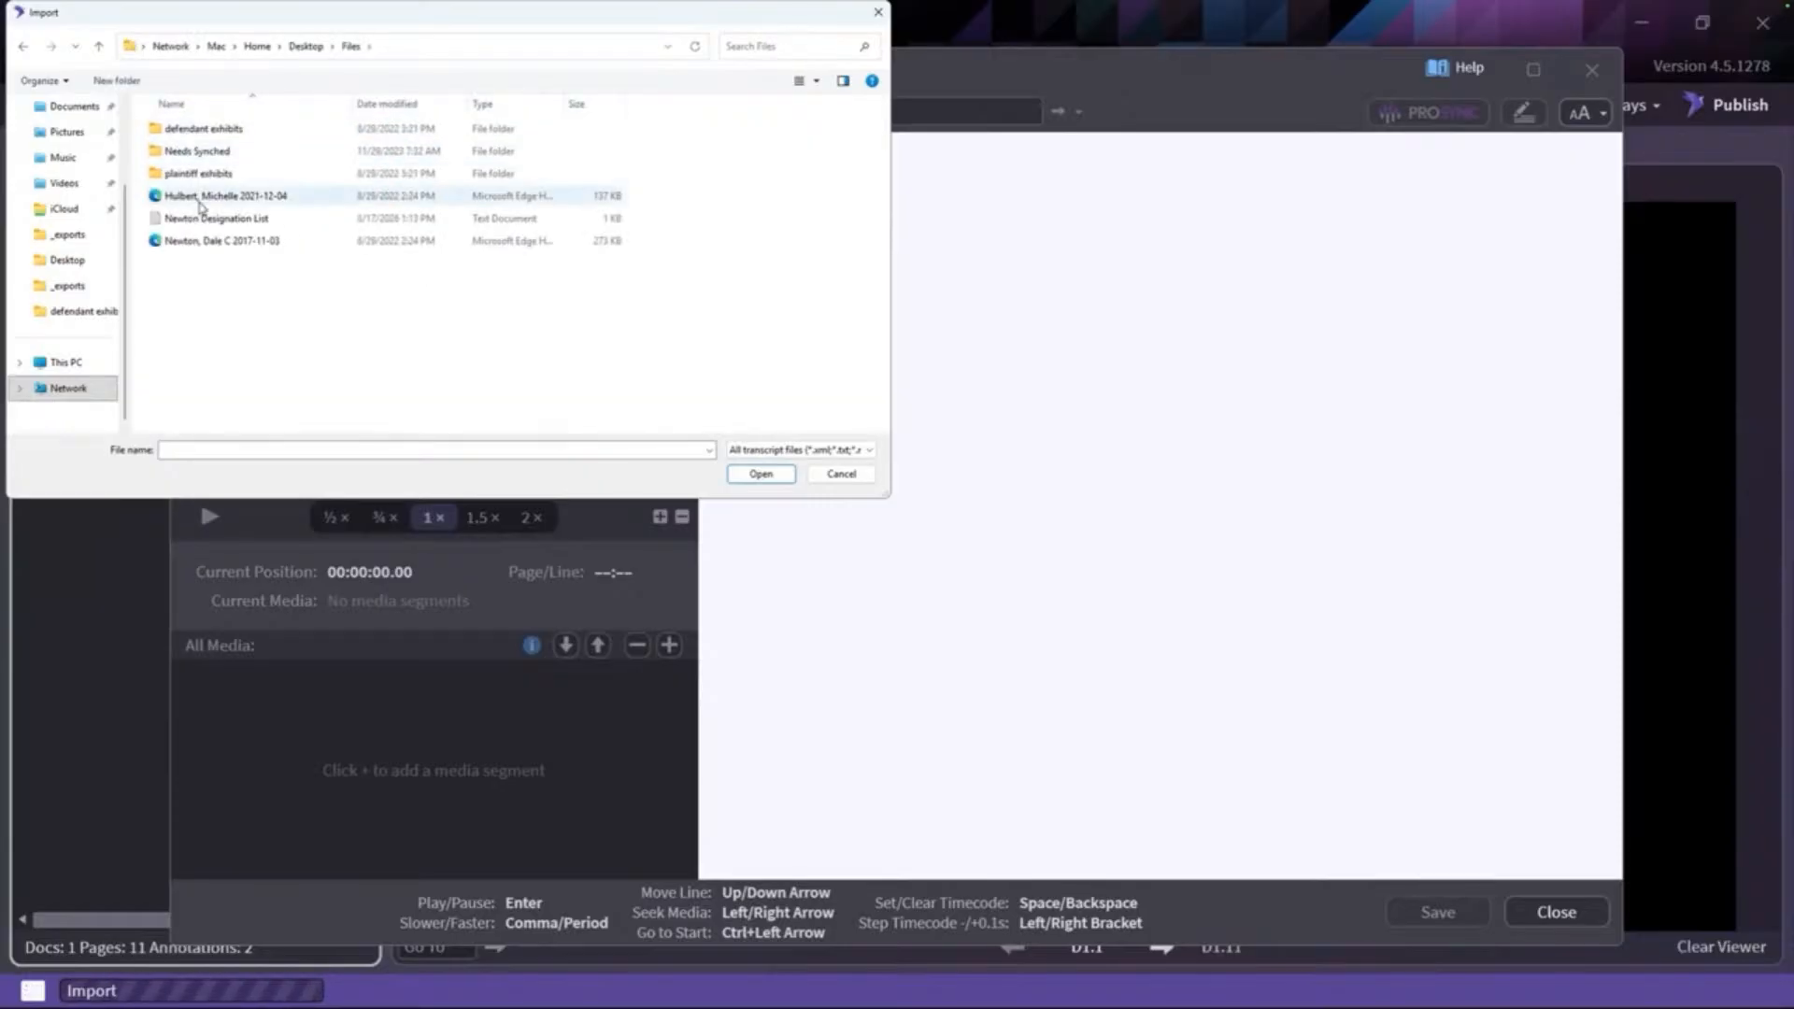
{"action": "double_click", "coordinate": [192, 150]}
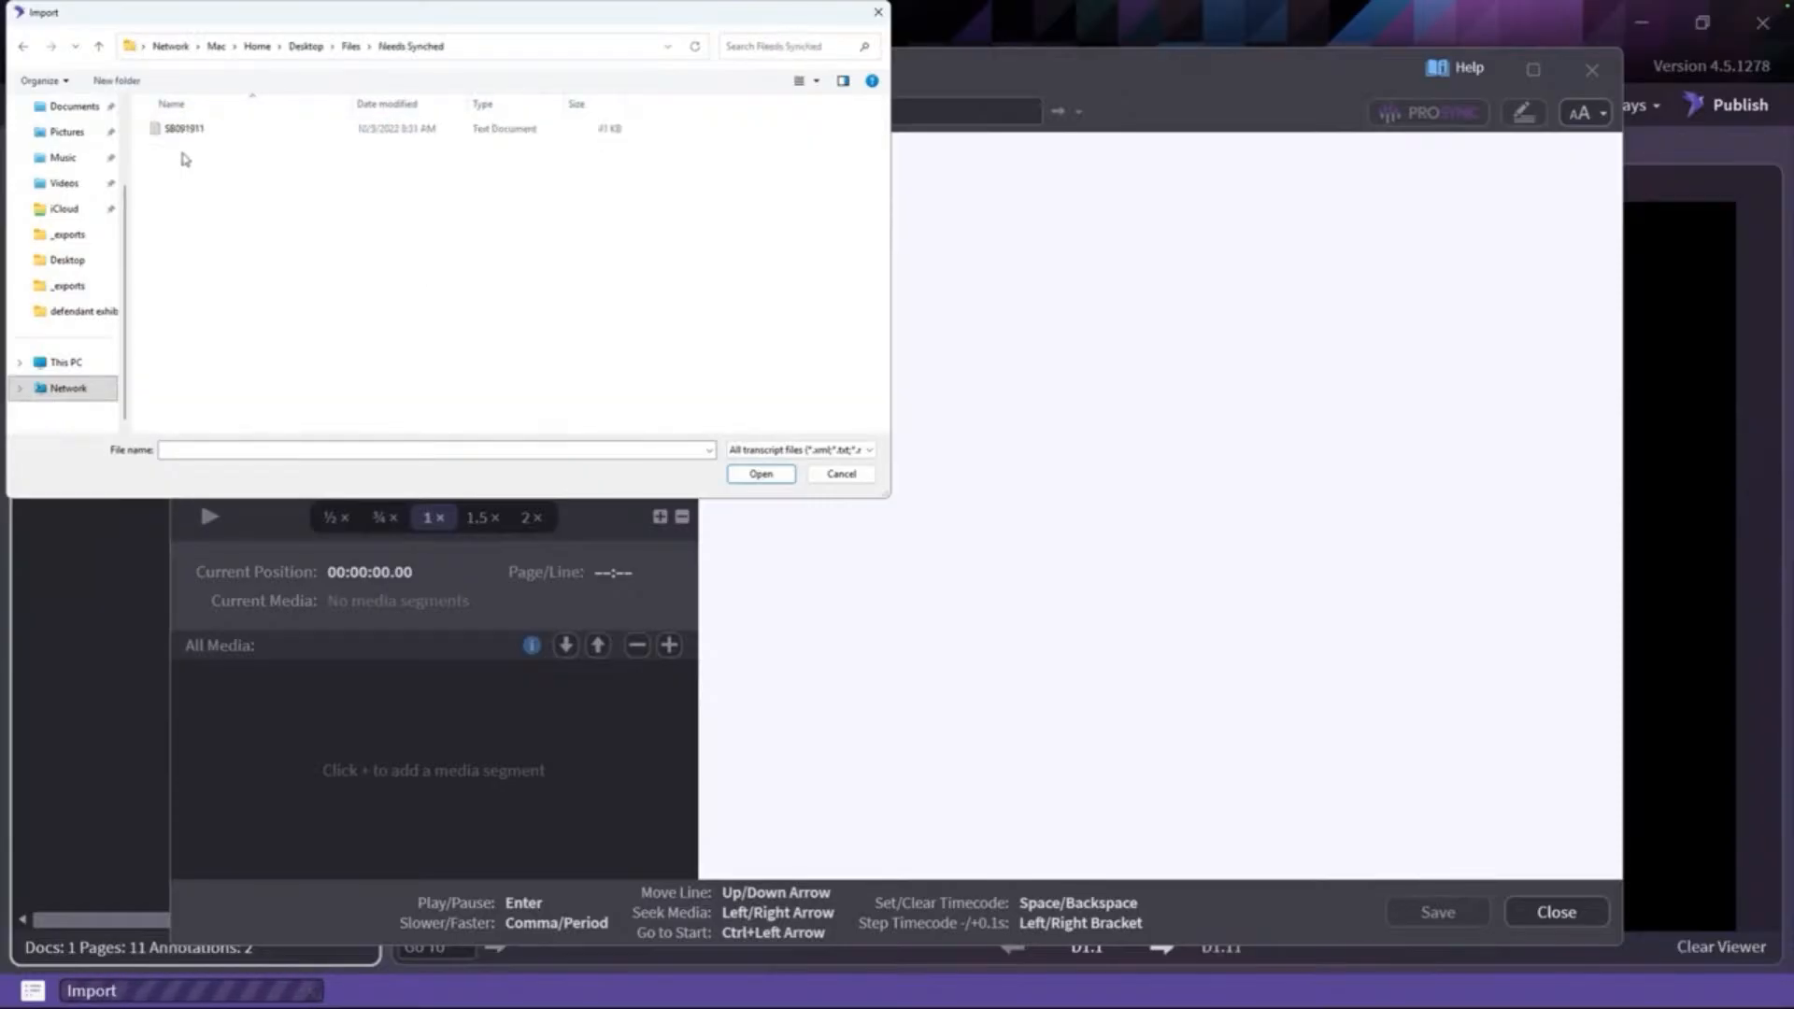
Import SB091911 as a deposition transcript with its prefilled date and deponent name, and look over its opening pages
{"action": "double_click", "coordinate": [183, 131]}
{"action": "left_click", "coordinate": [795, 402]}
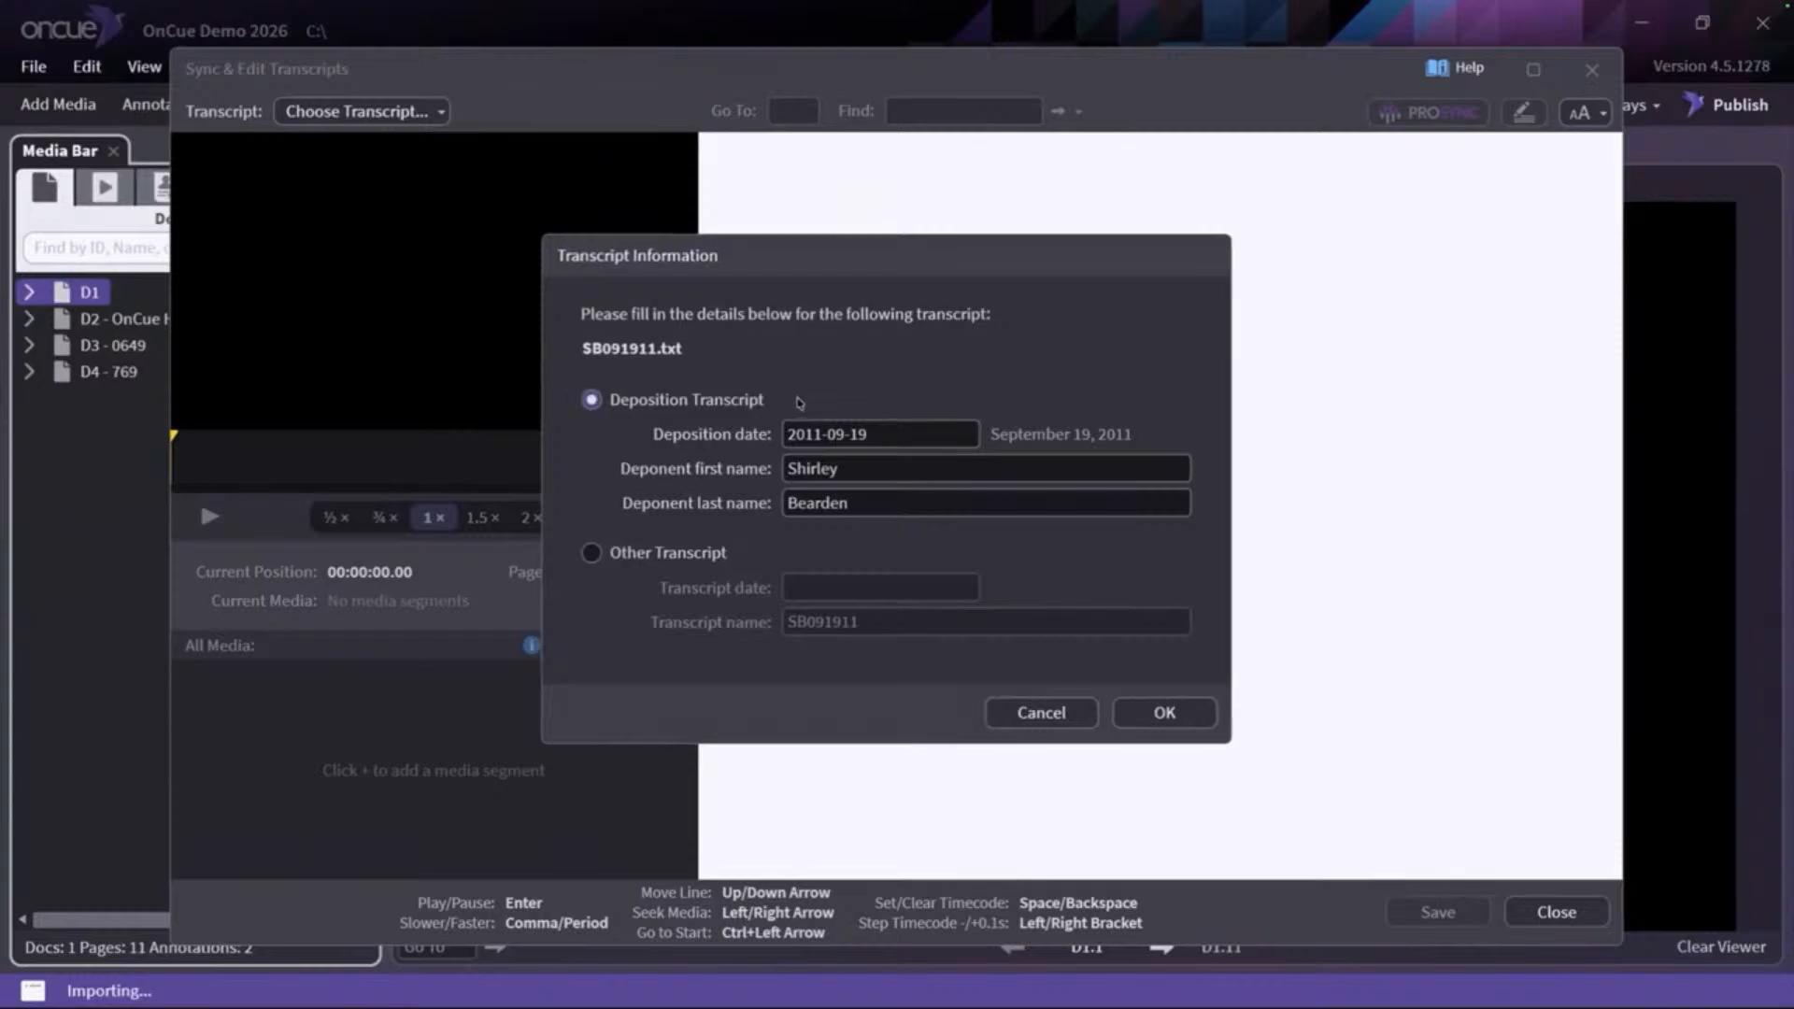
{"action": "left_click", "coordinate": [1157, 714]}
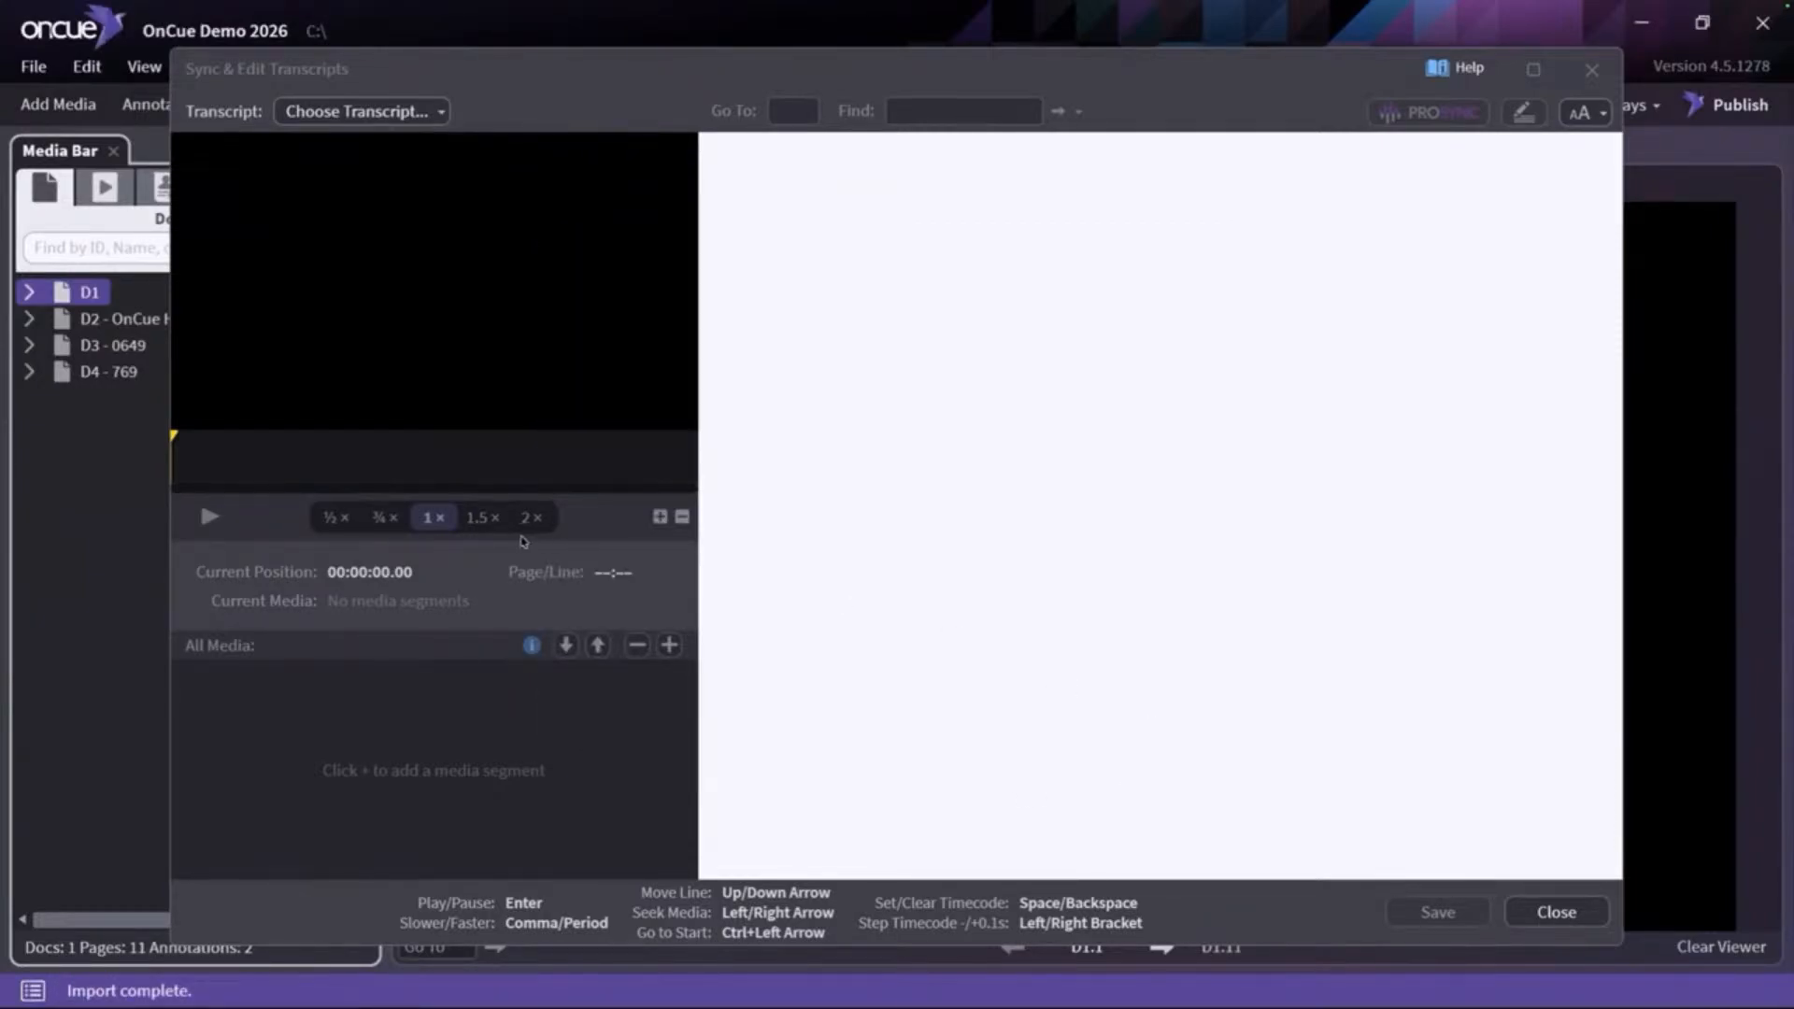
{"action": "scroll", "coordinate": [1011, 284], "scroll_direction": "down", "scroll_amount": 3}
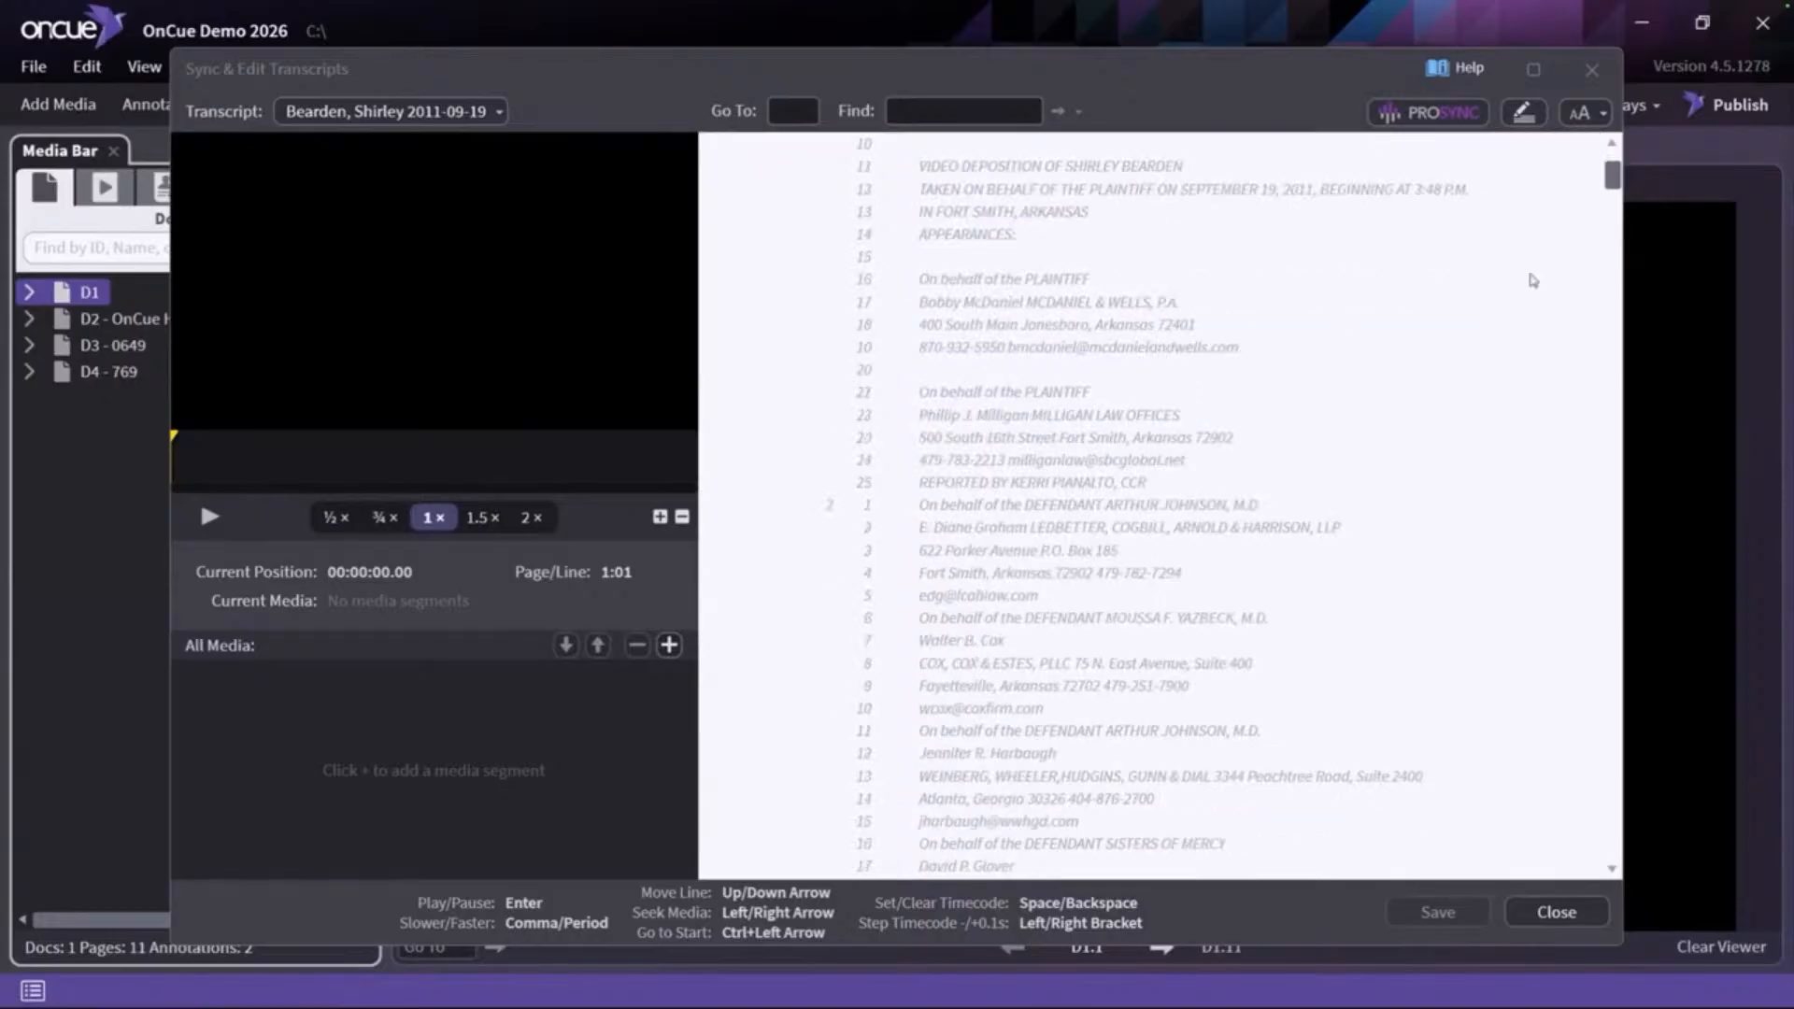
{"action": "left_click_drag", "start_coordinate": [1616, 181], "coordinate": [1596, 100]}
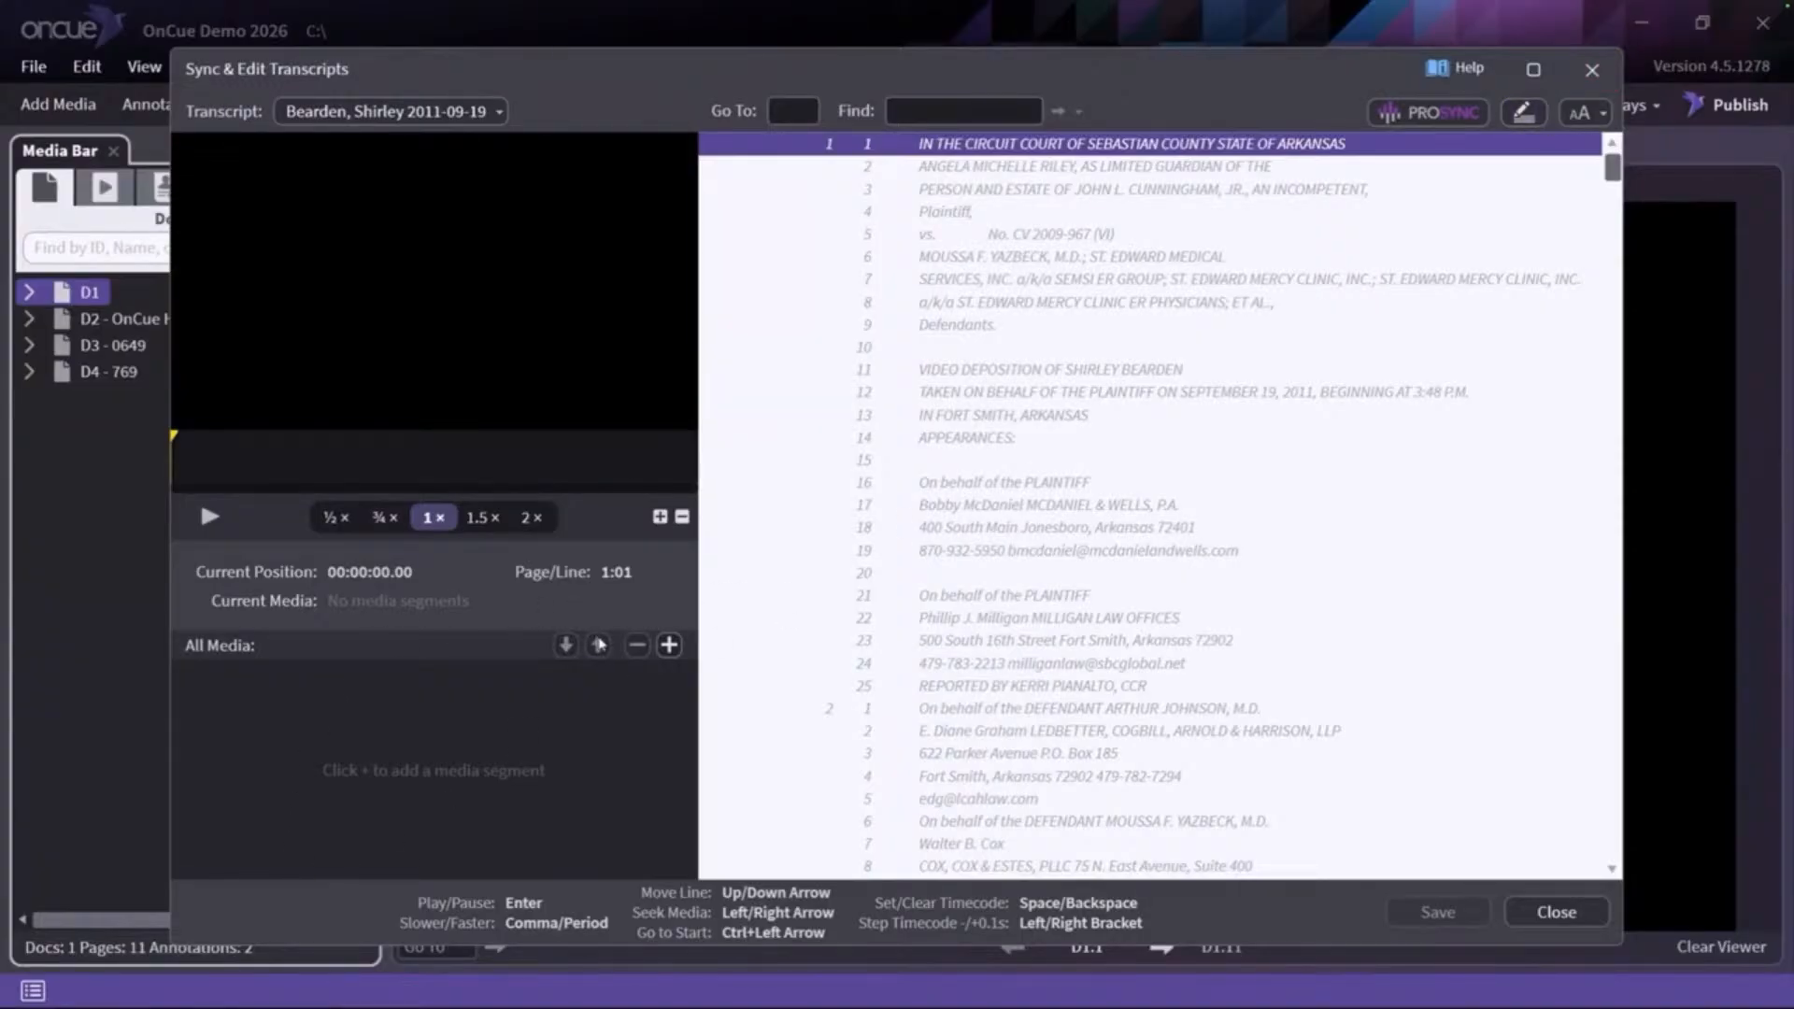
Add the deponent's MP4 video from the recent files as the transcript's media and accept copying it into the case folder
{"action": "left_click", "coordinate": [669, 646]}
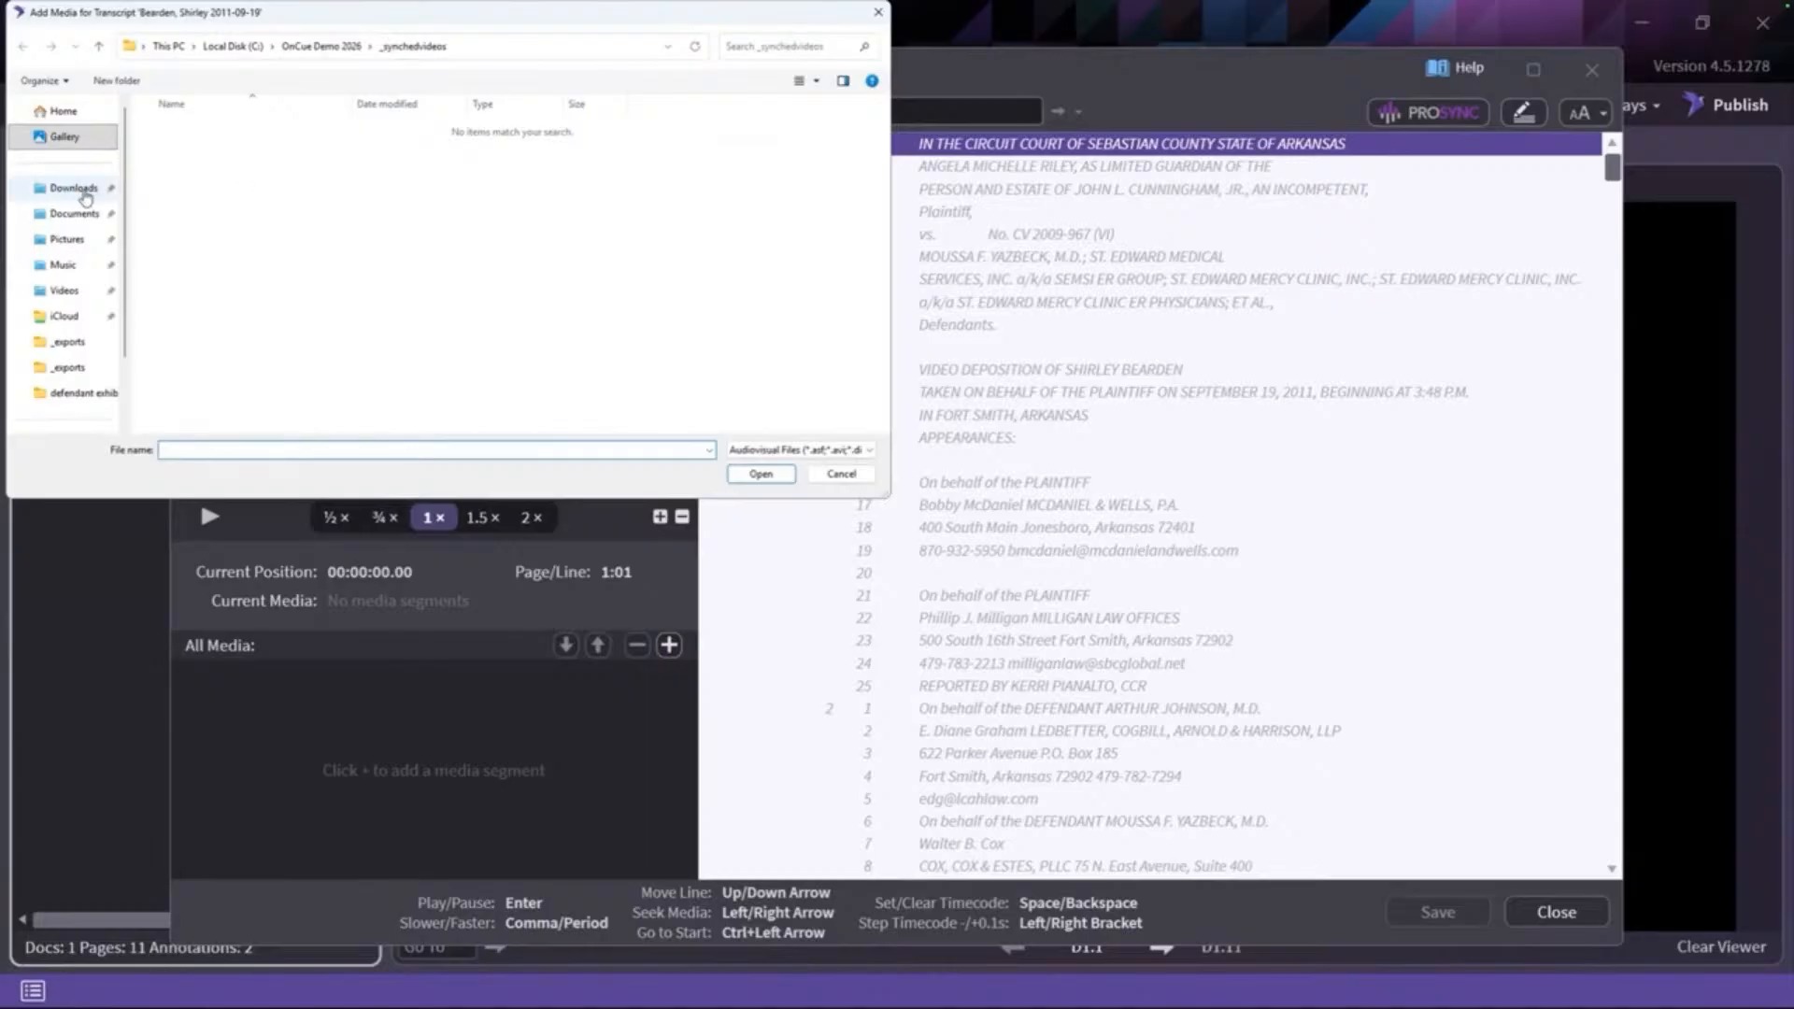
{"action": "left_click", "coordinate": [64, 112]}
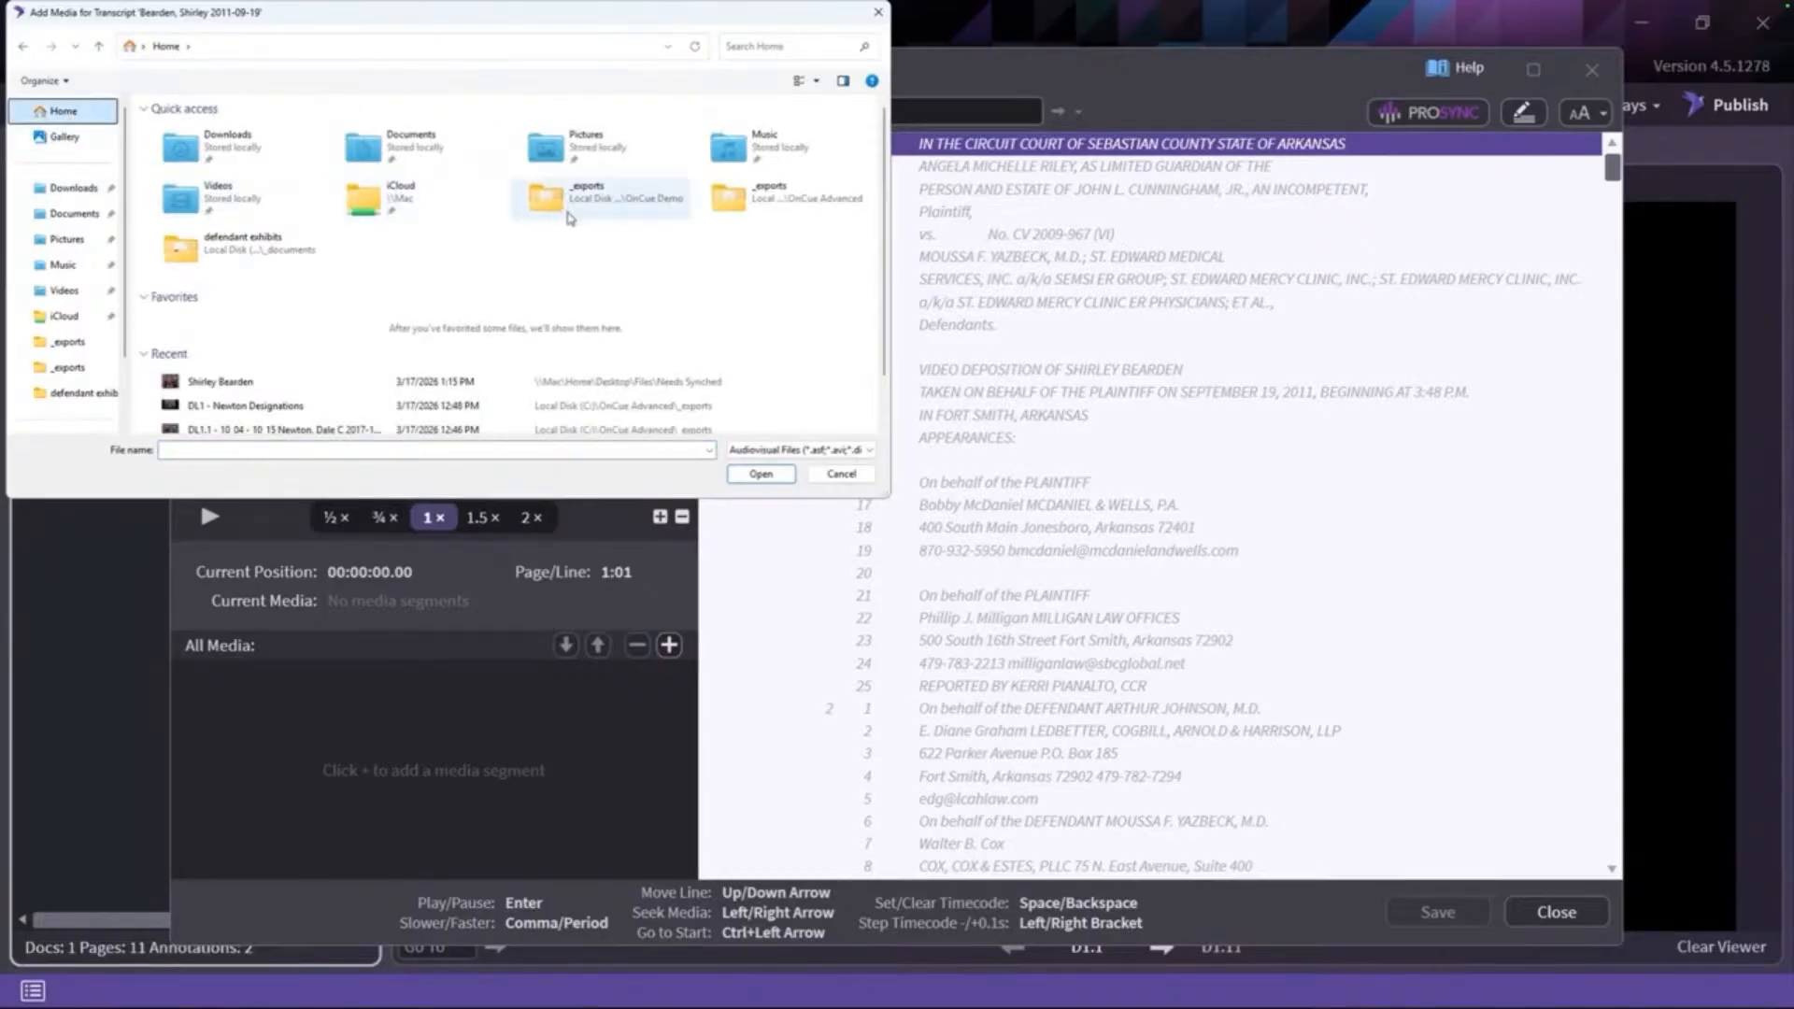
{"action": "scroll", "coordinate": [514, 294], "scroll_direction": "down", "scroll_amount": 1}
{"action": "left_click", "coordinate": [265, 316]}
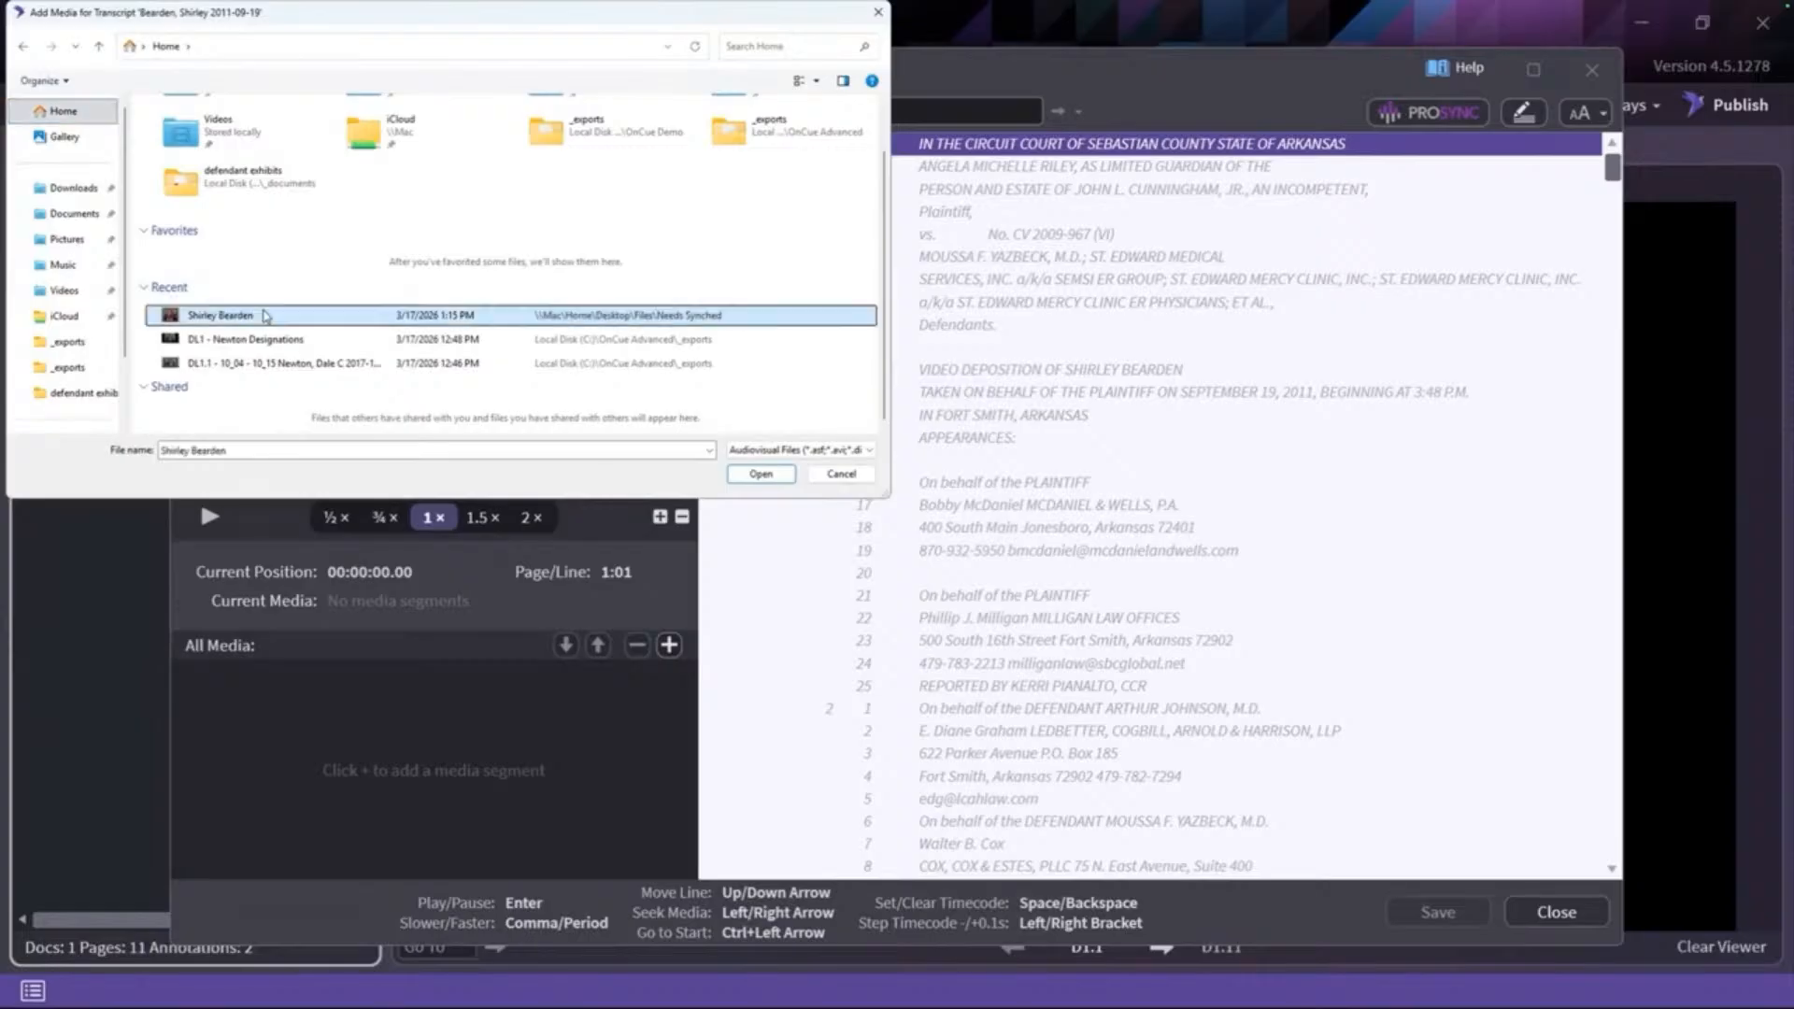
{"action": "double_click", "coordinate": [265, 316]}
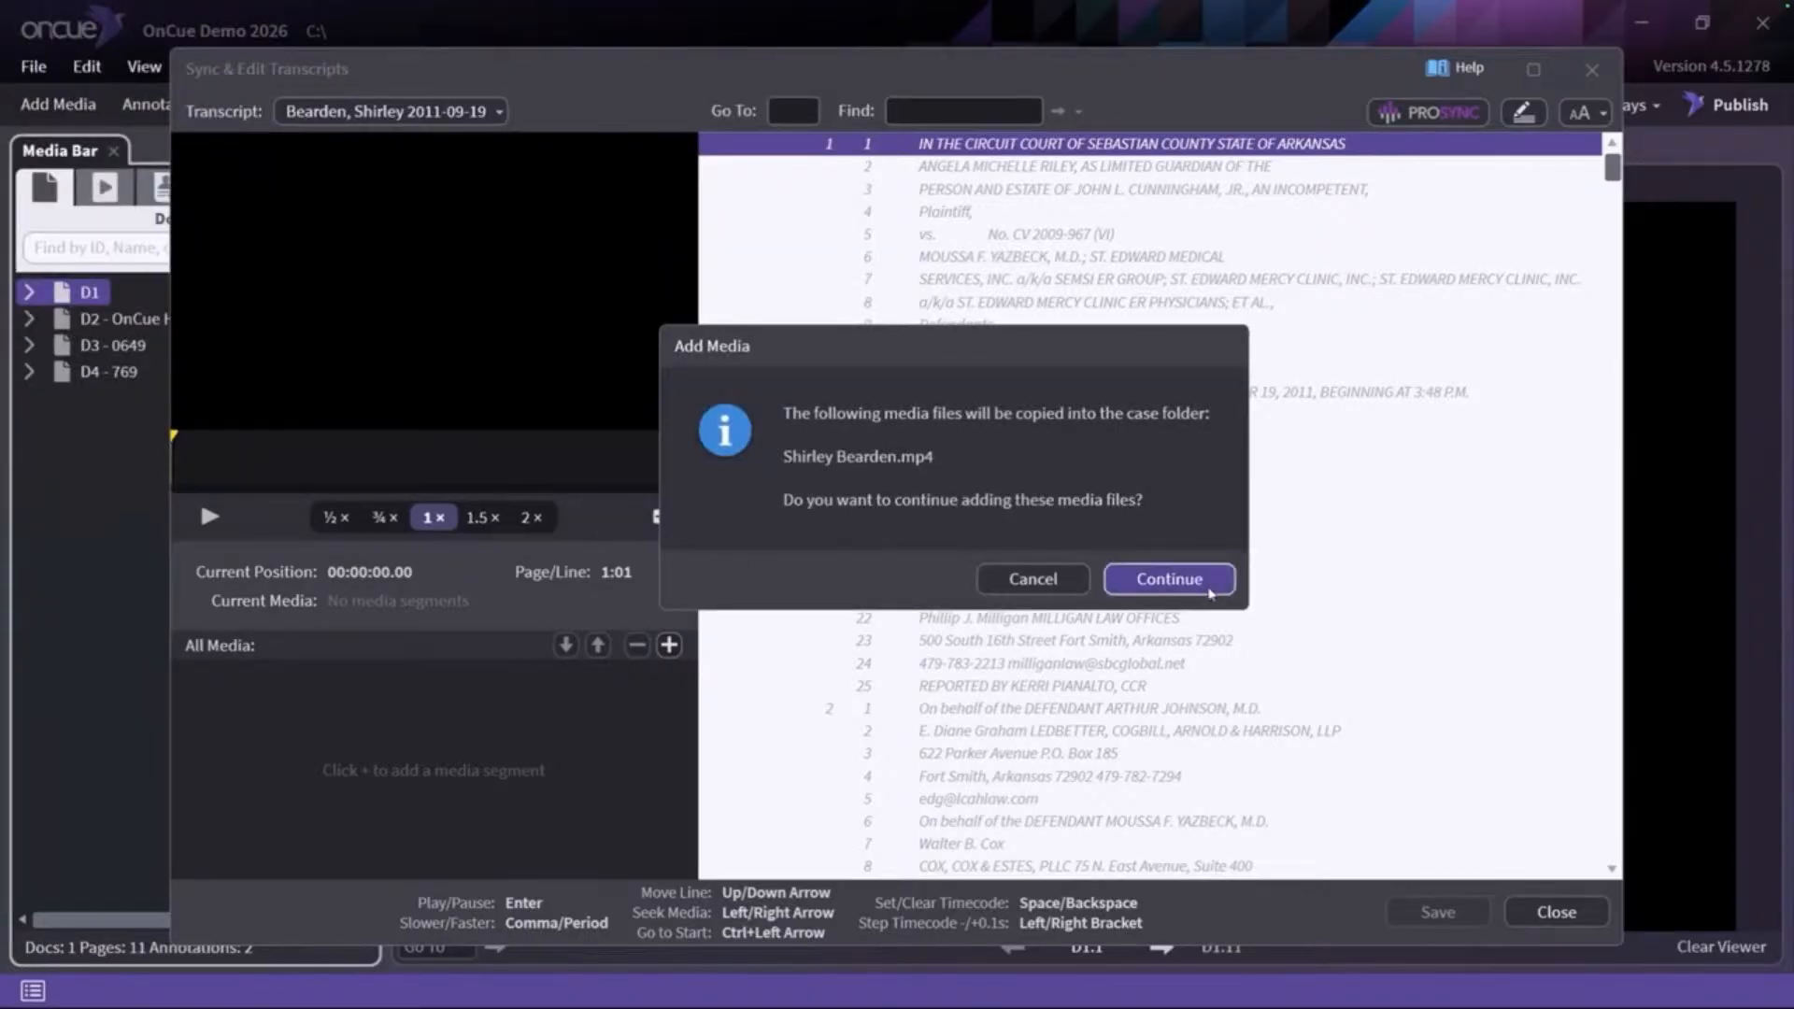
{"action": "left_click", "coordinate": [1209, 592]}
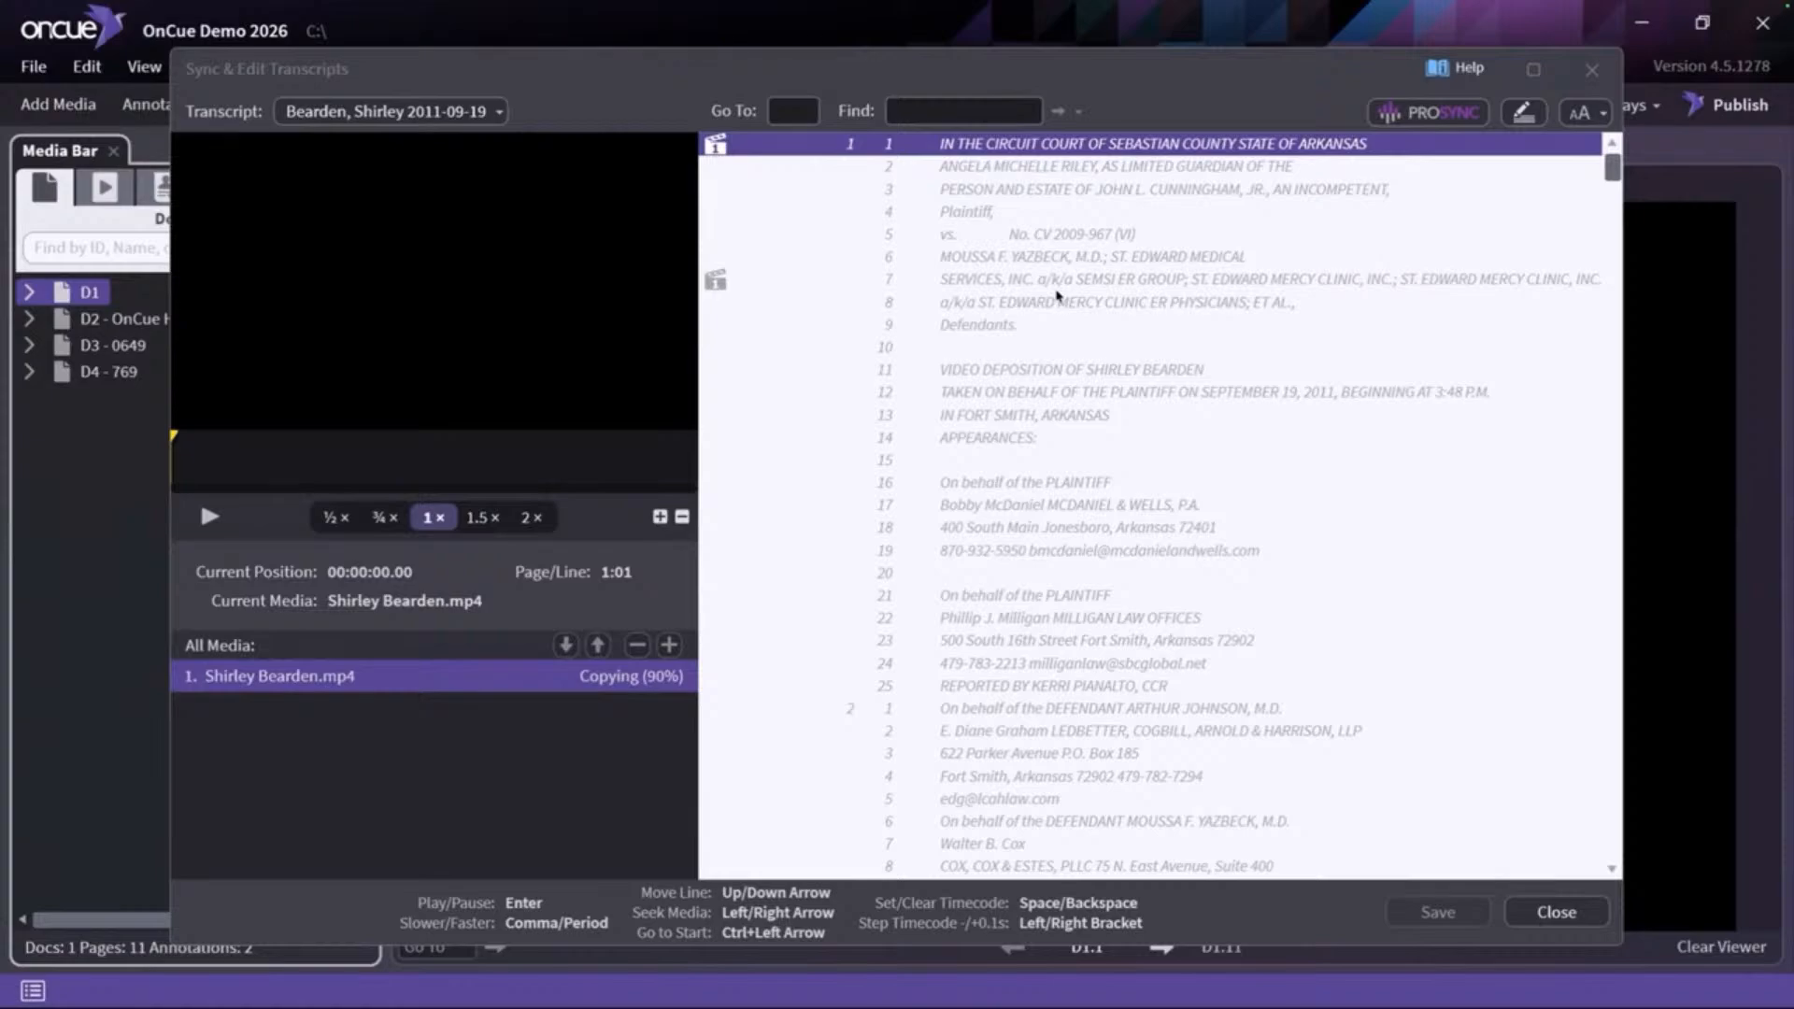
Show the ProSync options for the 2011-09-19 transcript and review the On-Demand and ProSync Credits pricing
{"action": "left_click", "coordinate": [1443, 120]}
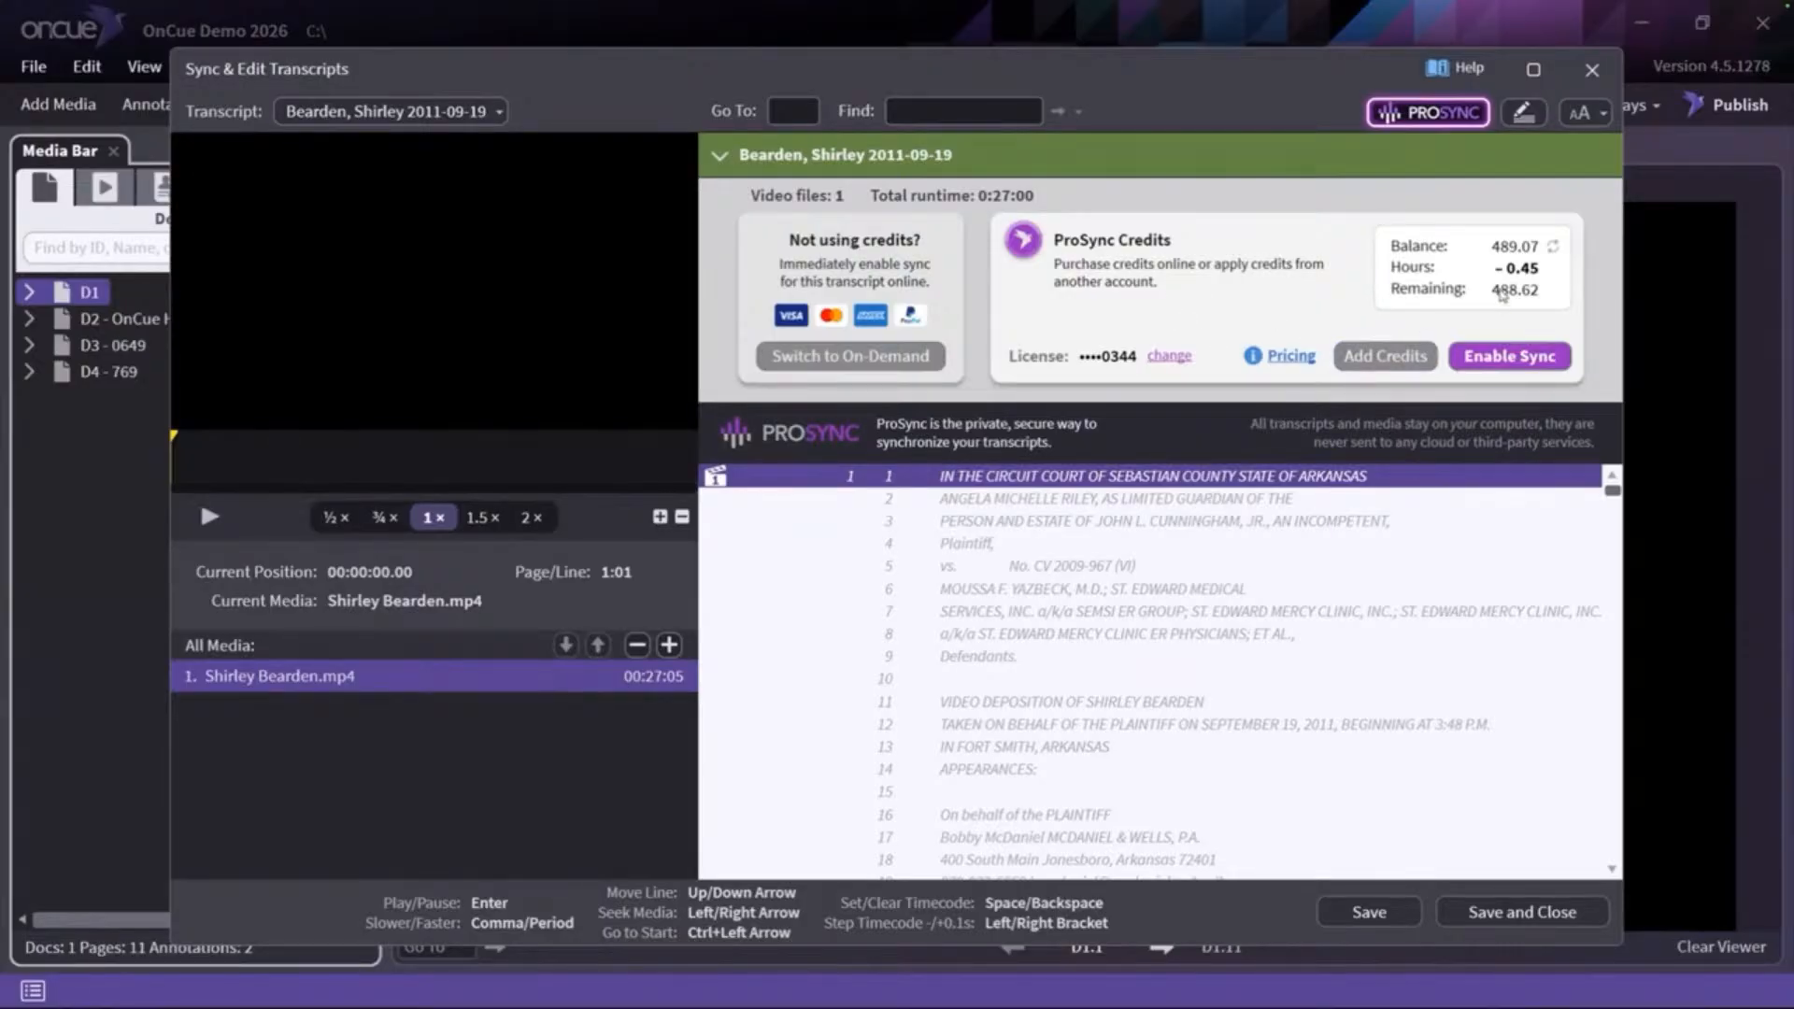
{"action": "left_click", "coordinate": [1299, 359]}
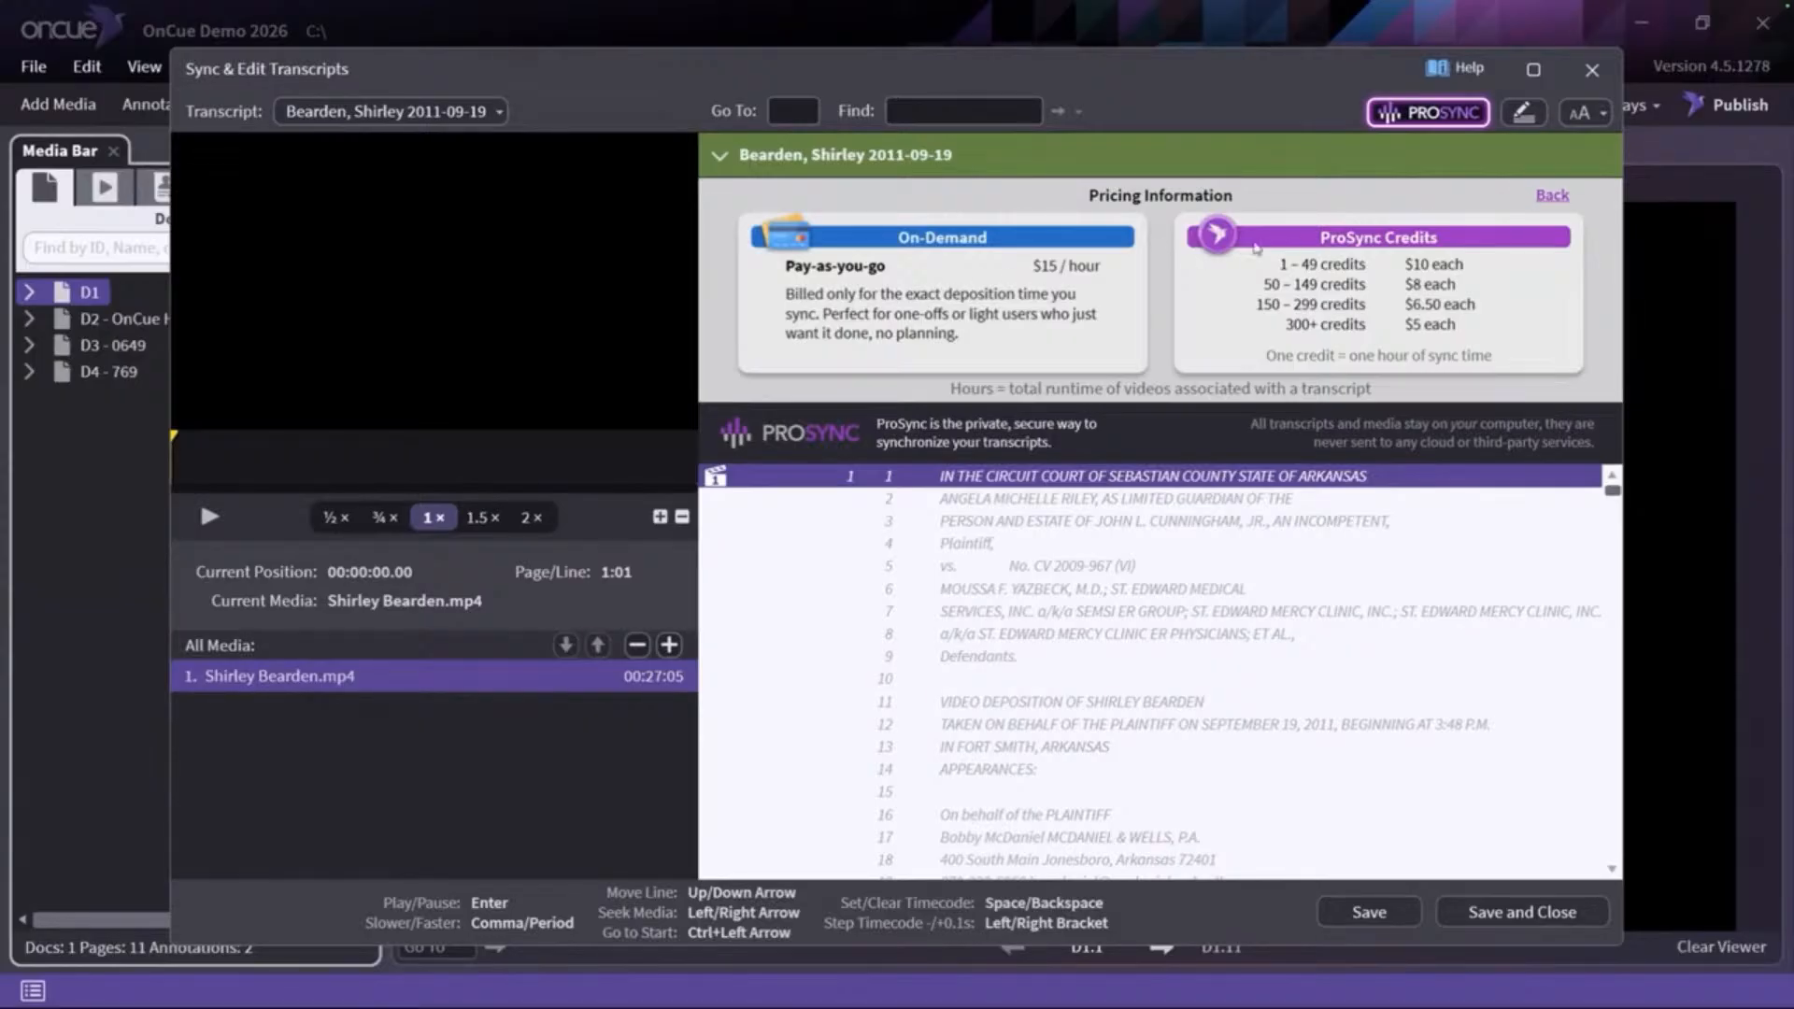
{"action": "left_click", "coordinate": [1552, 195]}
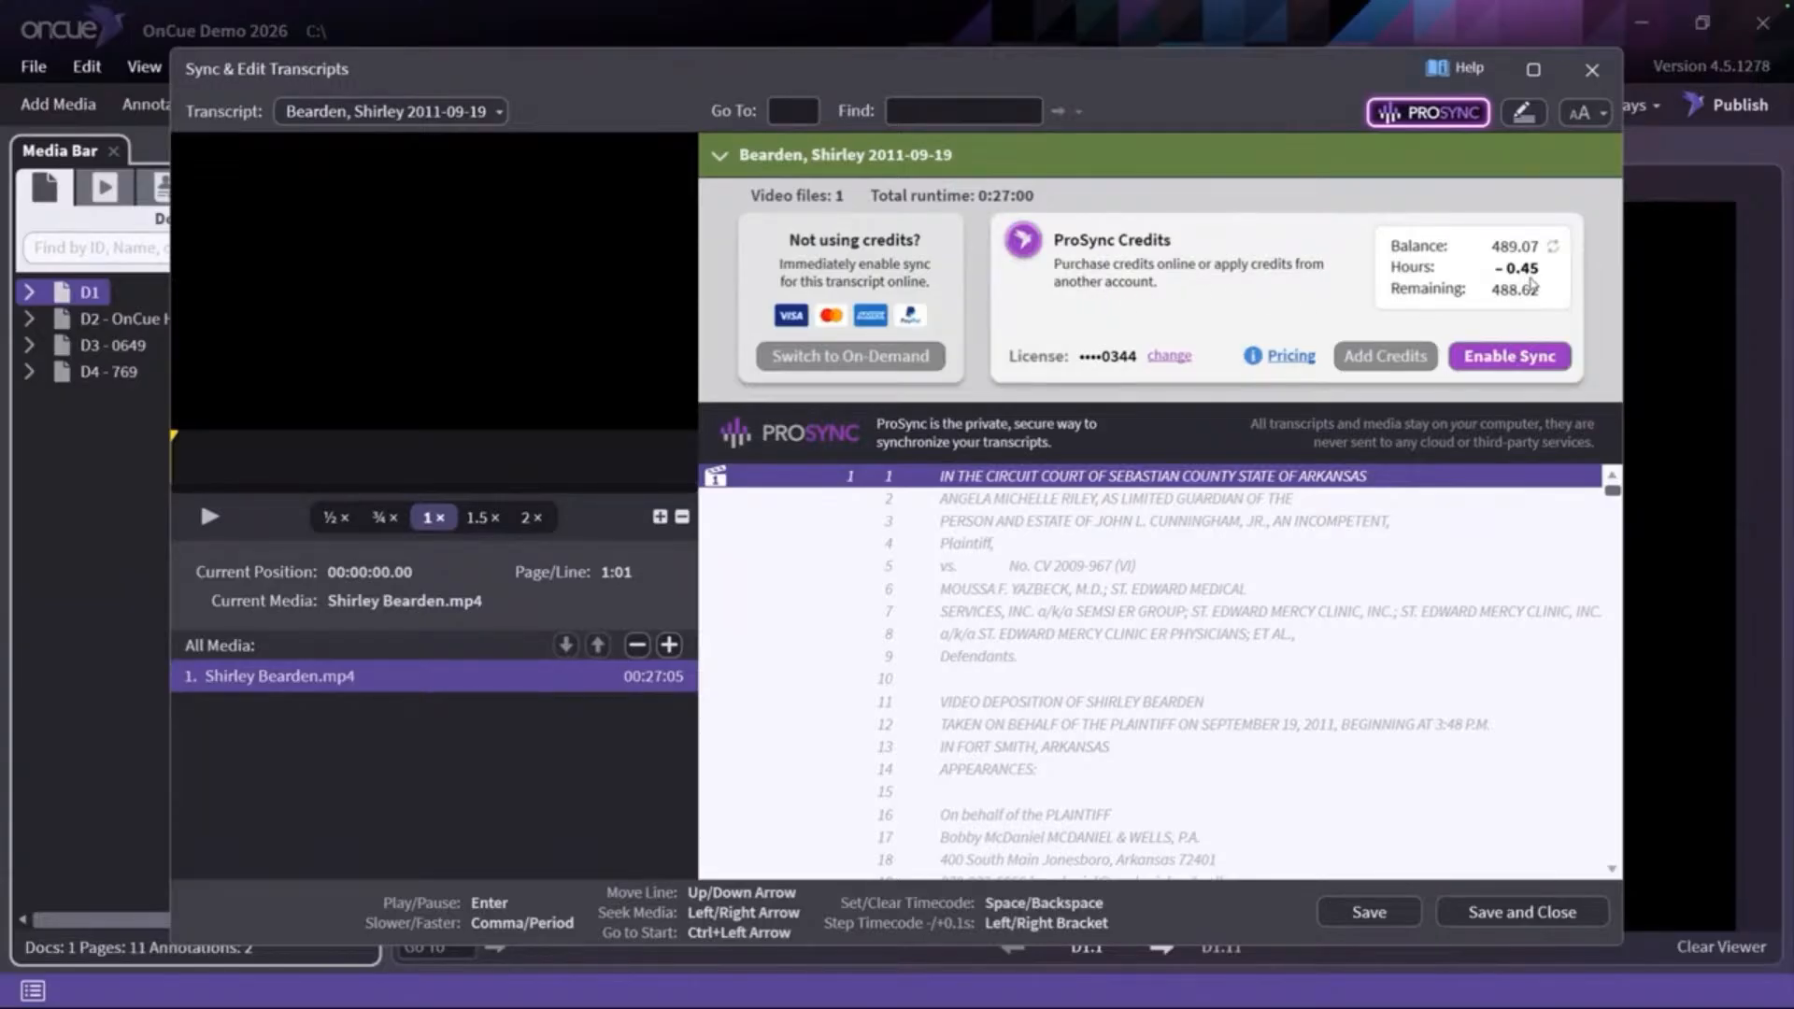
{"action": "left_click", "coordinate": [1300, 357]}
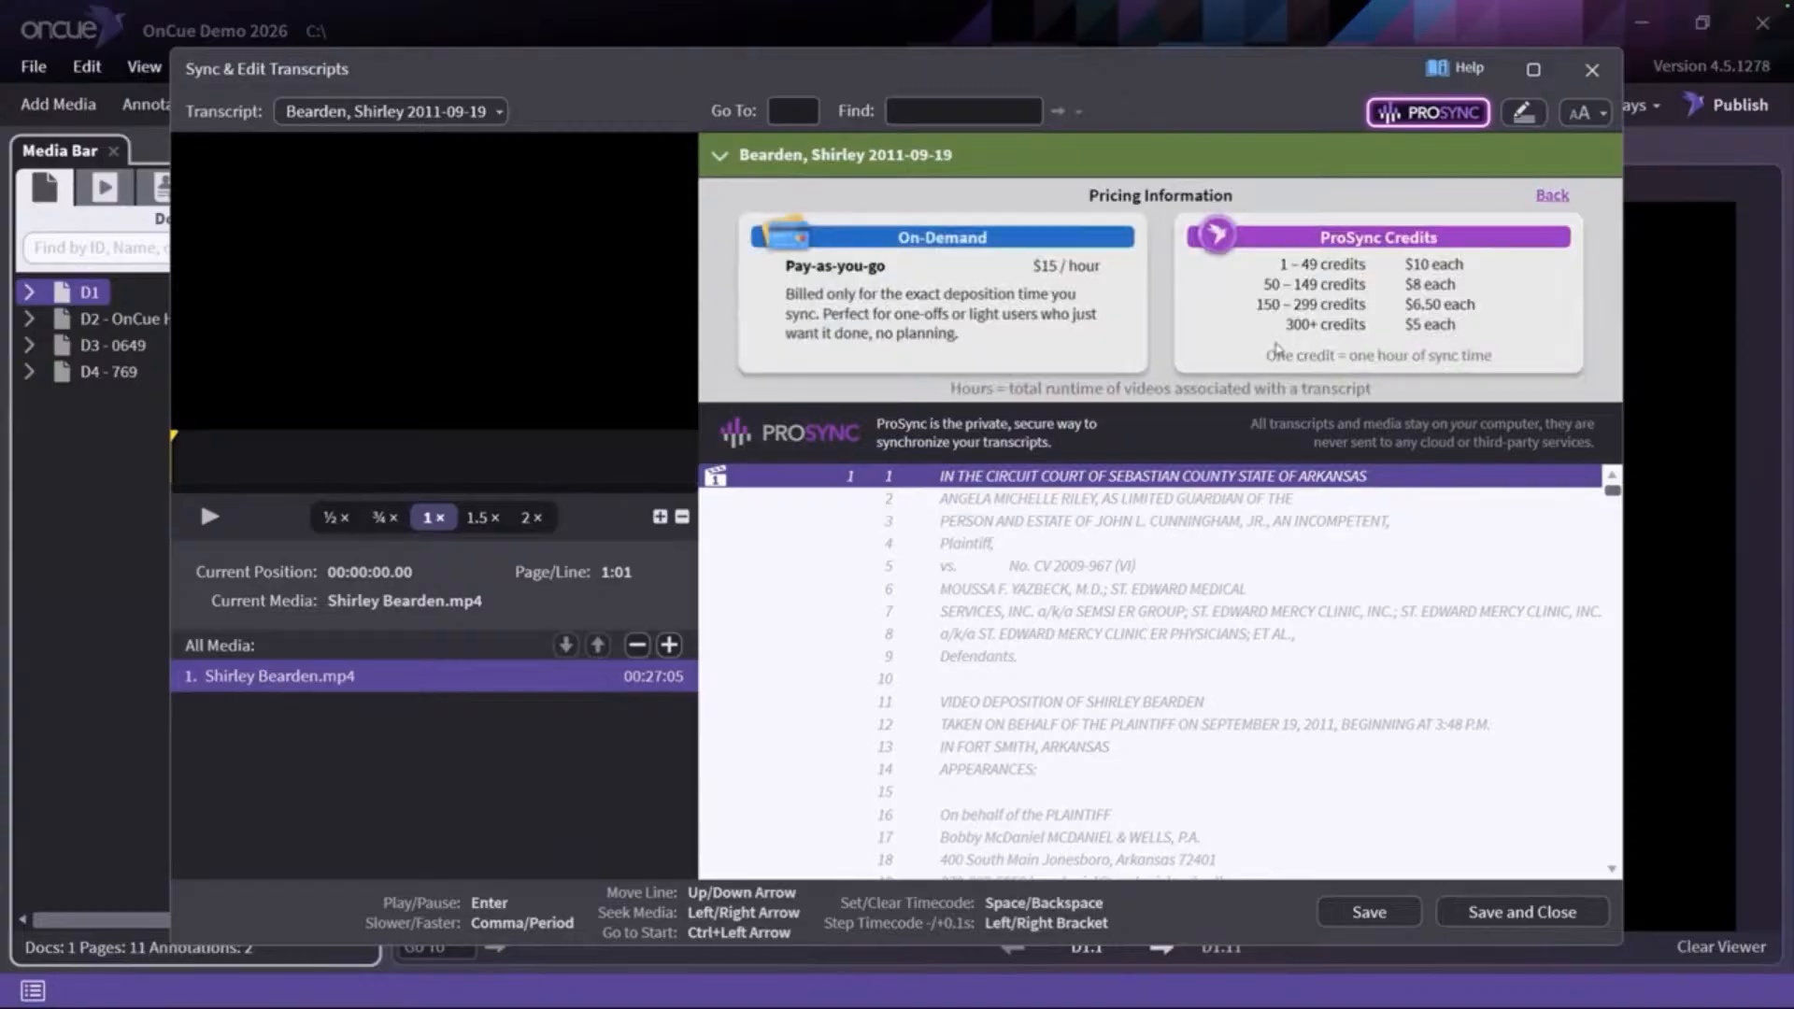
{"action": "left_click", "coordinate": [1554, 204]}
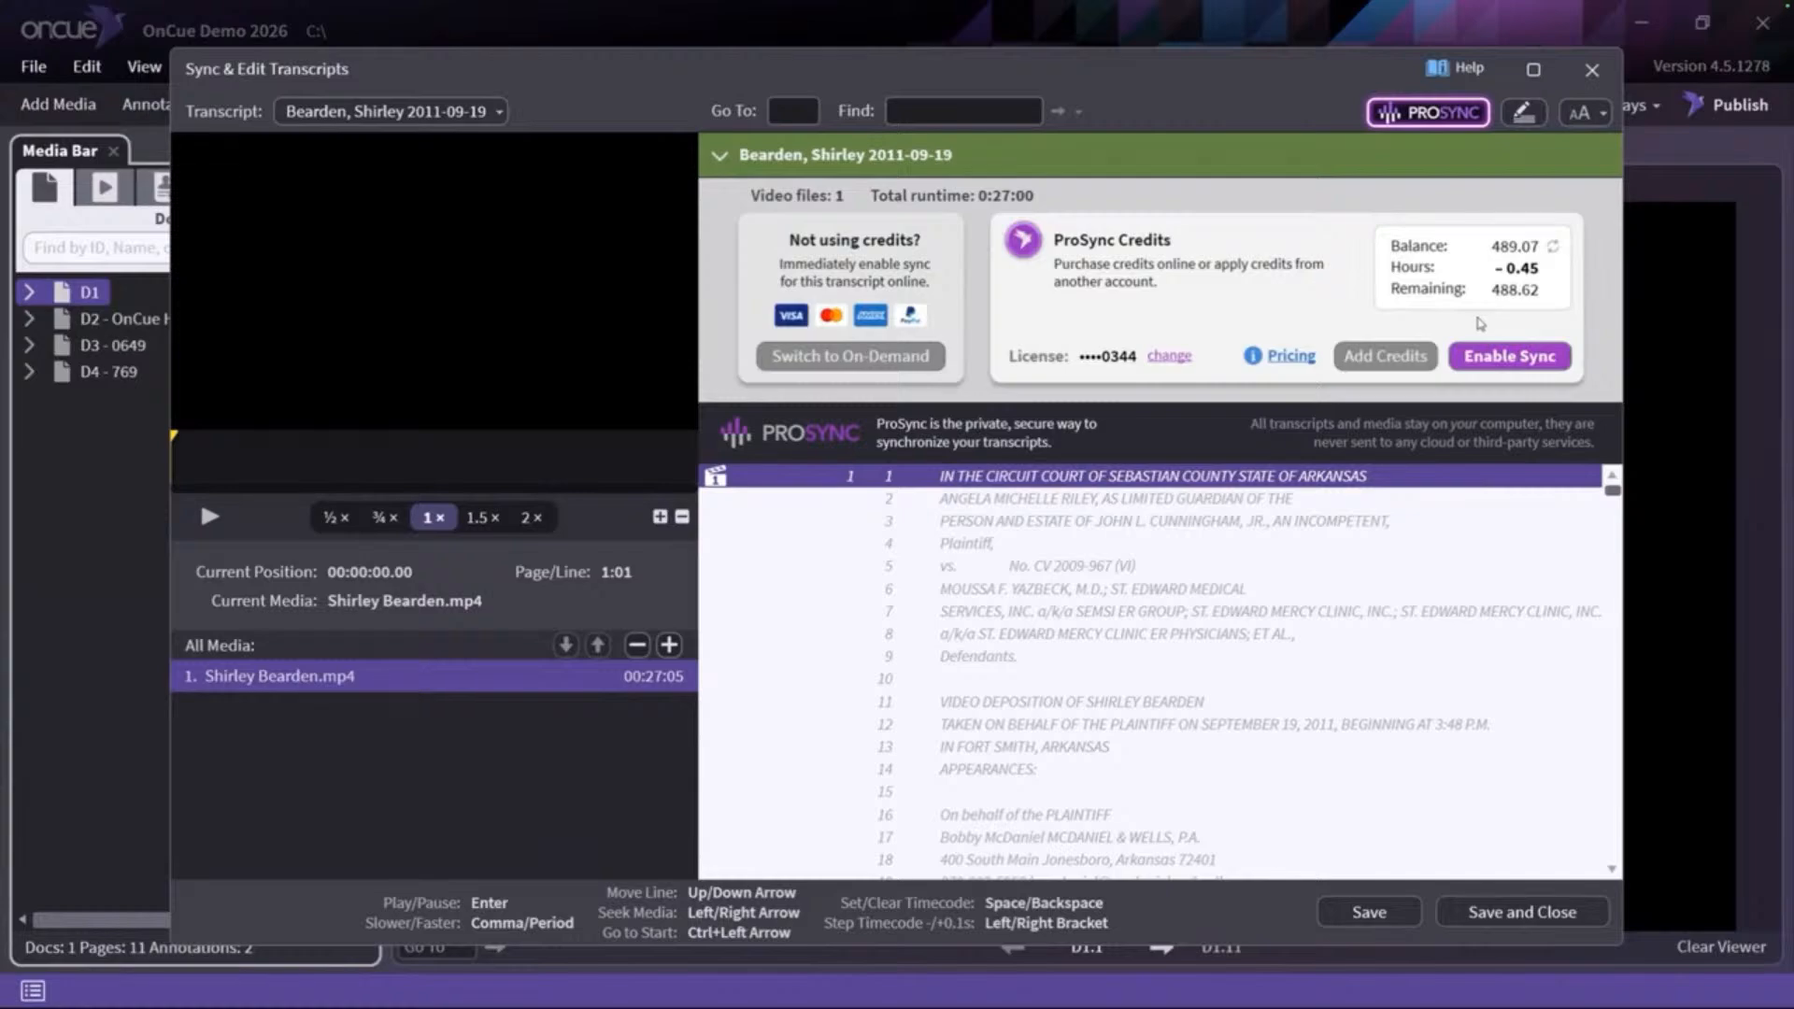
Enable sync for the transcript with ProSync credits and begin synchronizing it
{"action": "left_click", "coordinate": [1510, 357]}
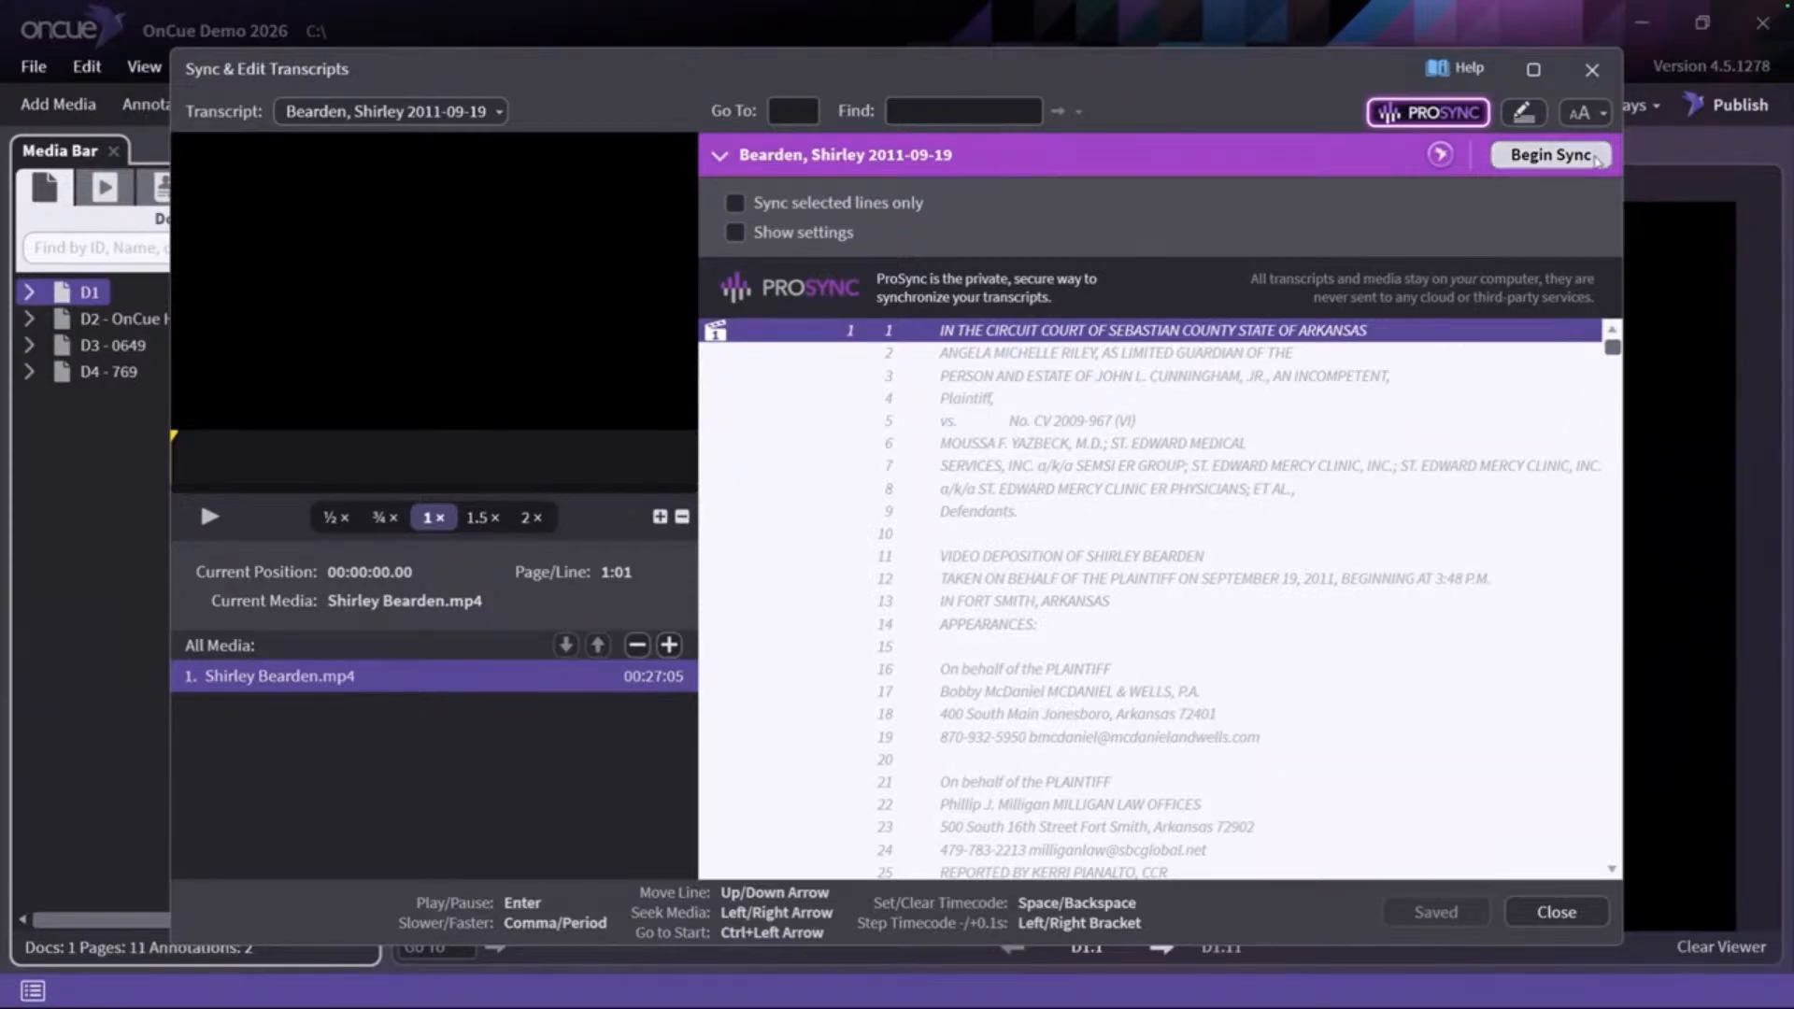
{"action": "left_click", "coordinate": [1550, 156]}
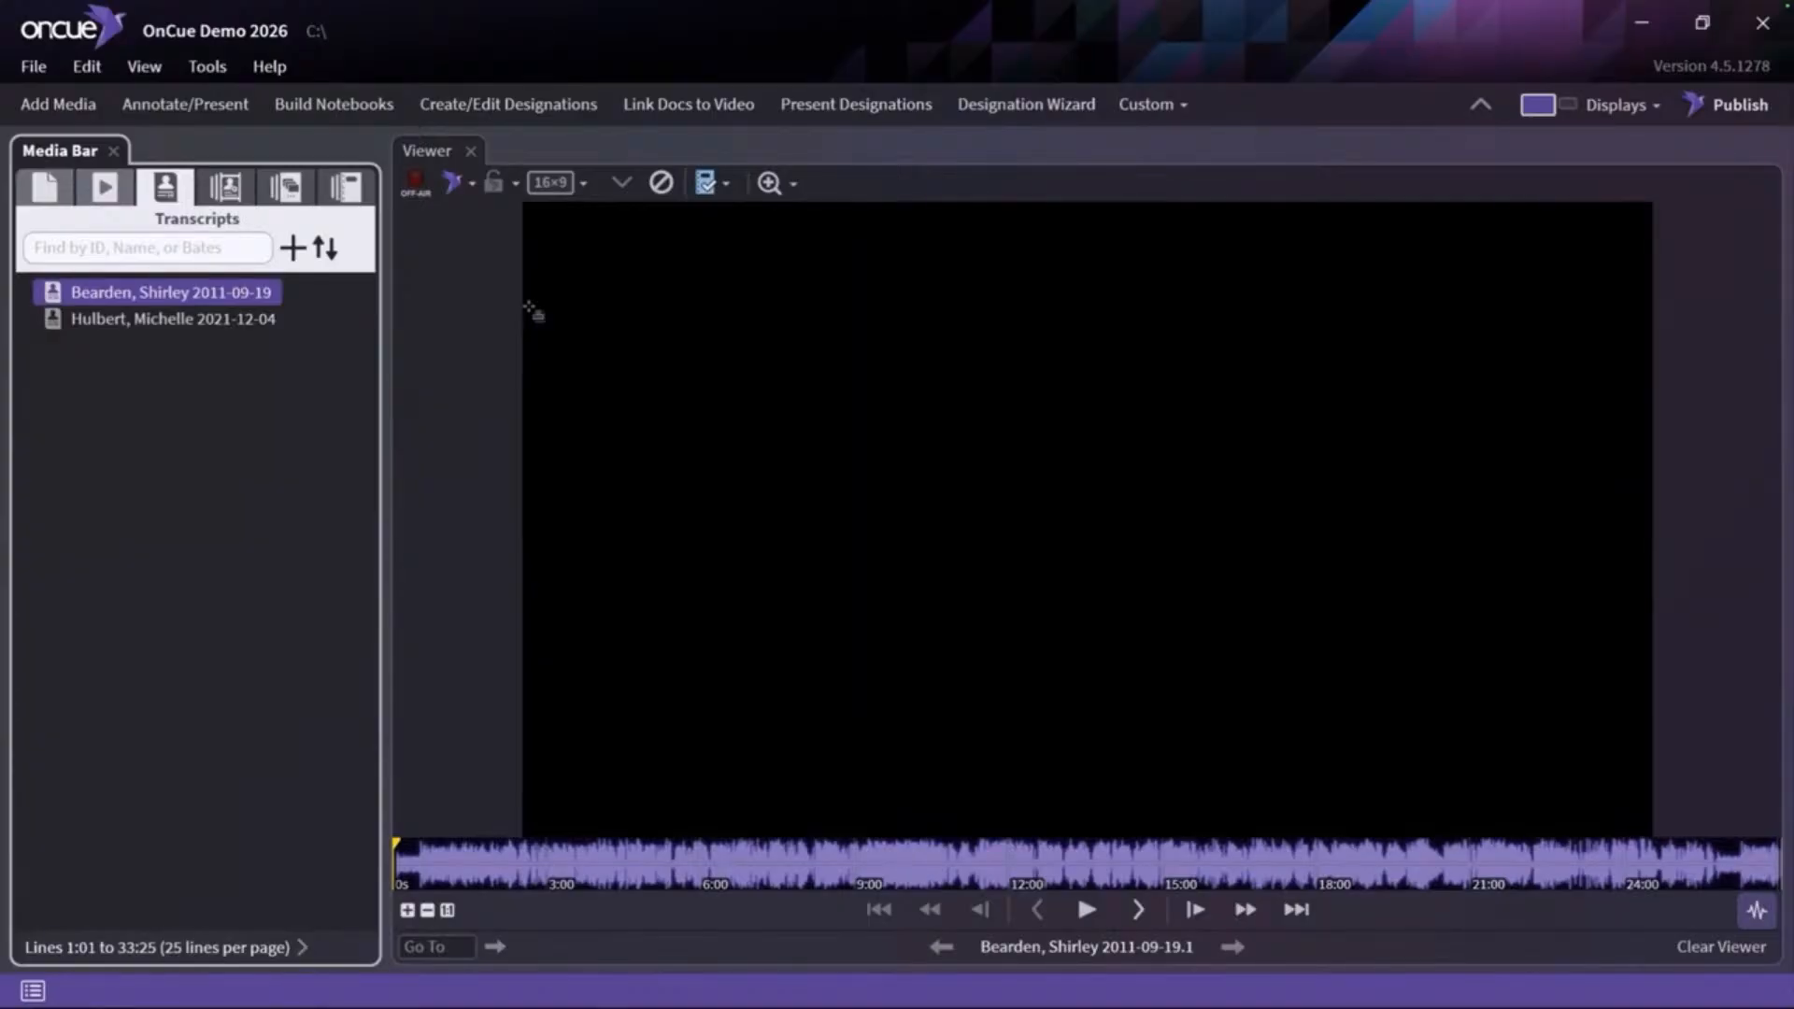
Select the 2021-12-04 transcript and create a designation list in the Designation Wizard with ID Dl1, named with the deponent's surname plus "Demo"
{"action": "left_click", "coordinate": [271, 319]}
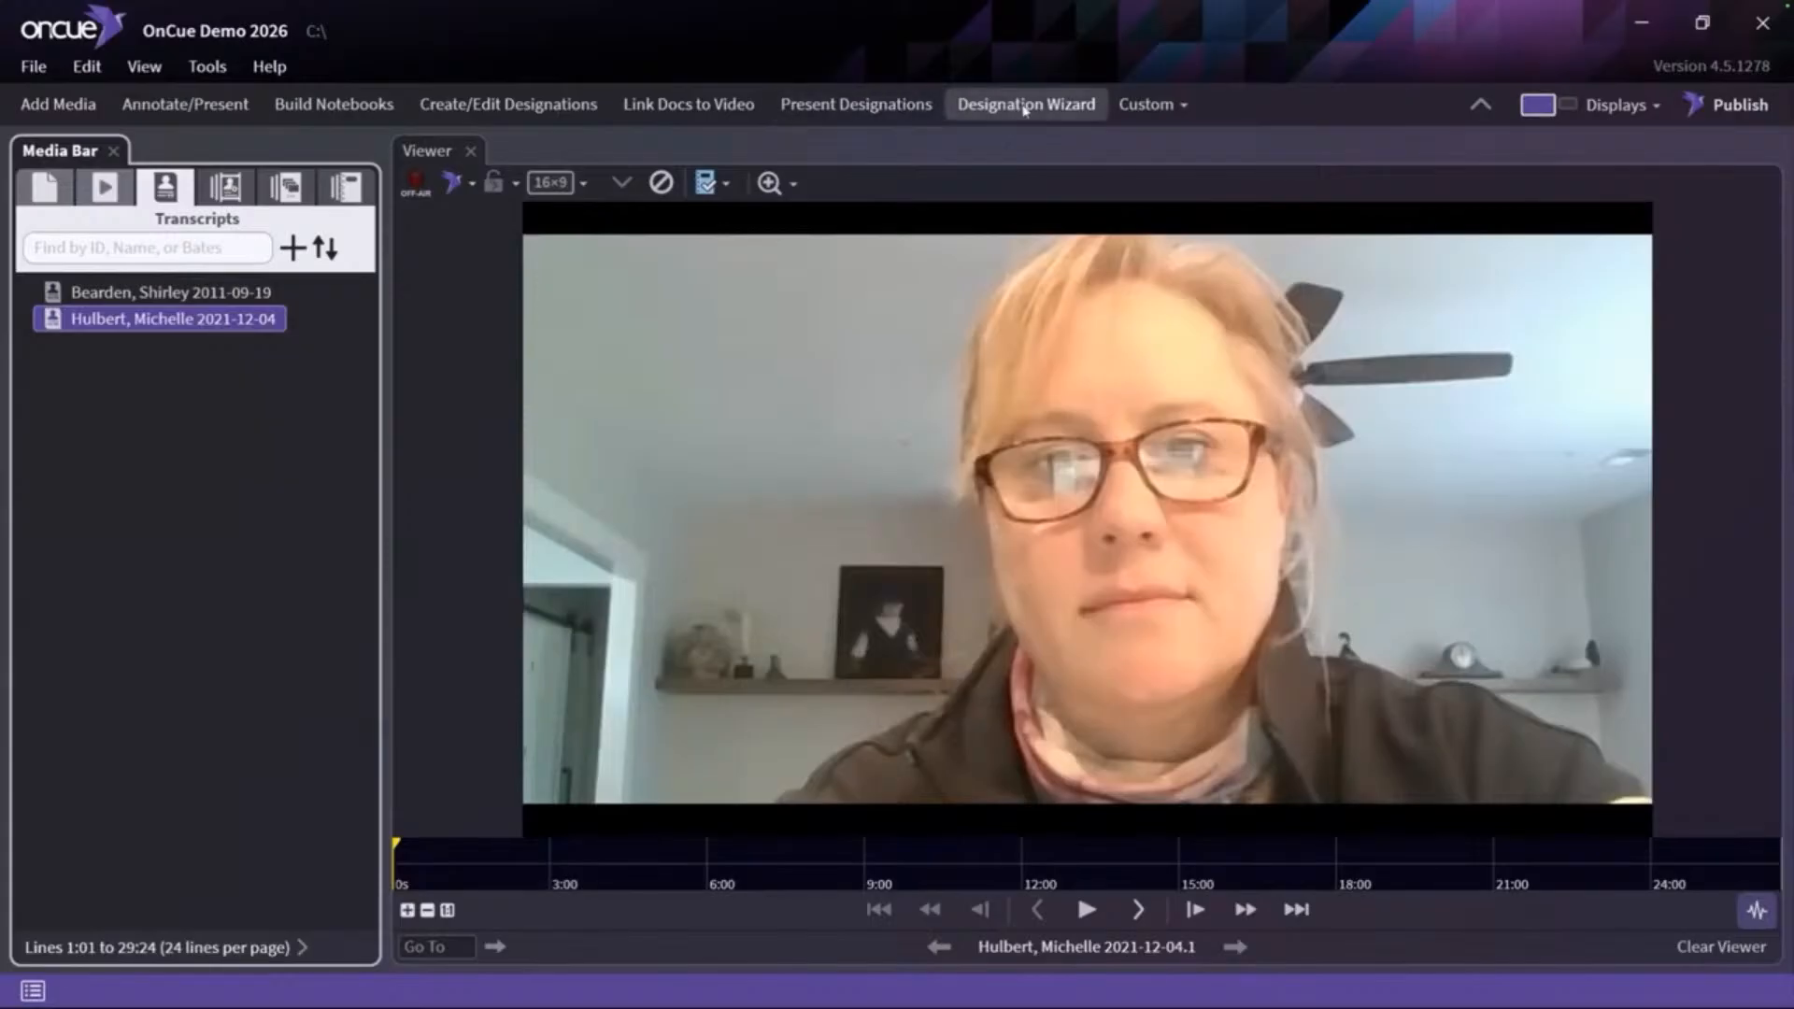
{"action": "left_click", "coordinate": [1025, 106]}
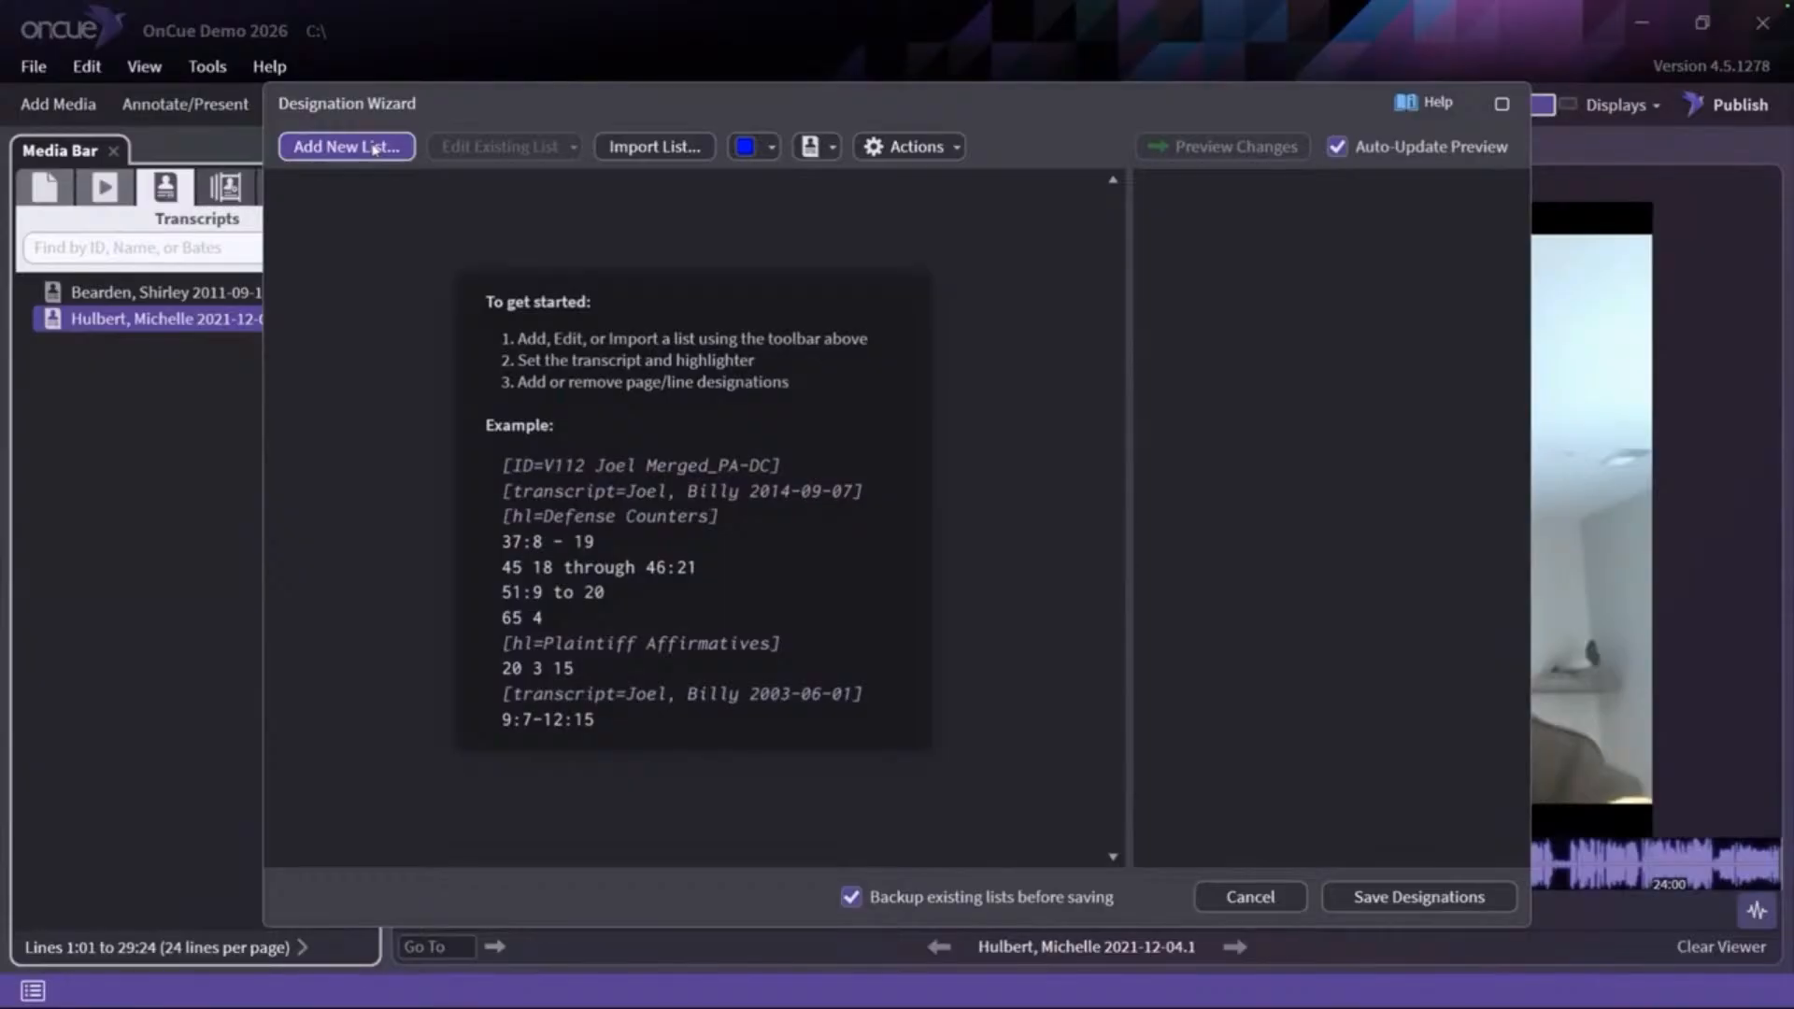
{"action": "left_click", "coordinate": [374, 149]}
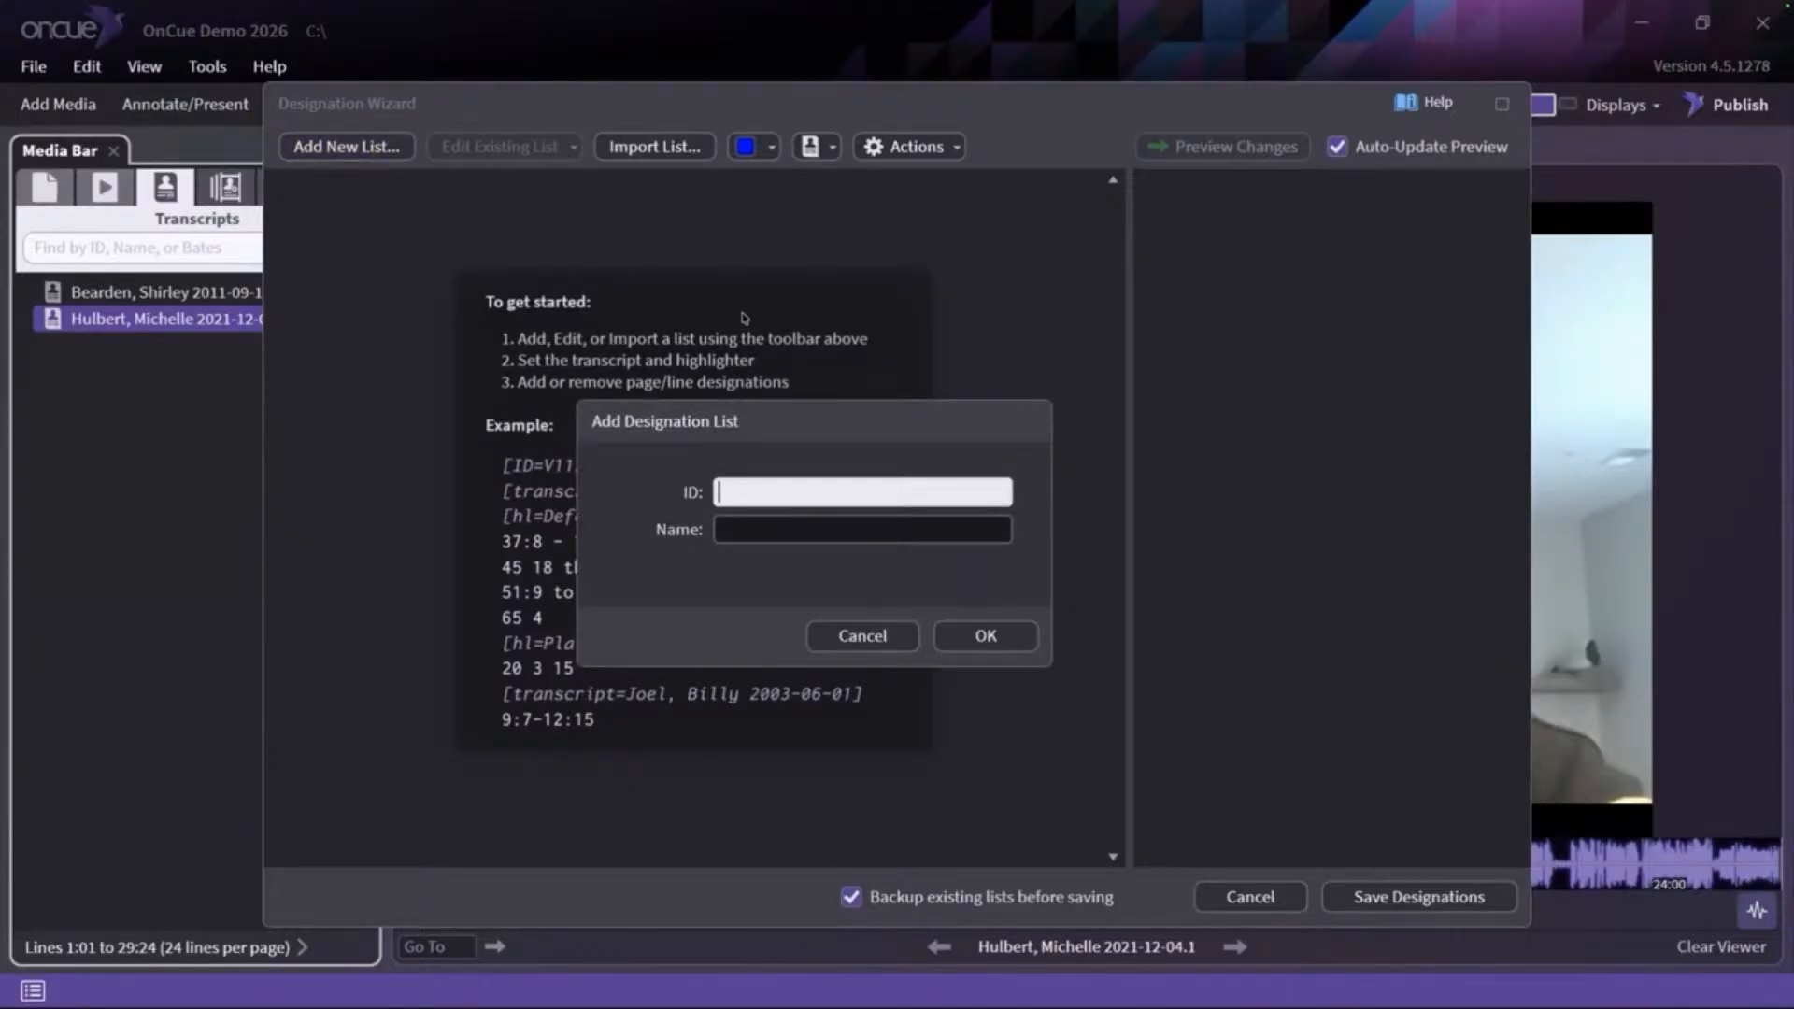
{"action": "type", "text": "DI1"}
{"action": "left_click", "coordinate": [788, 530]}
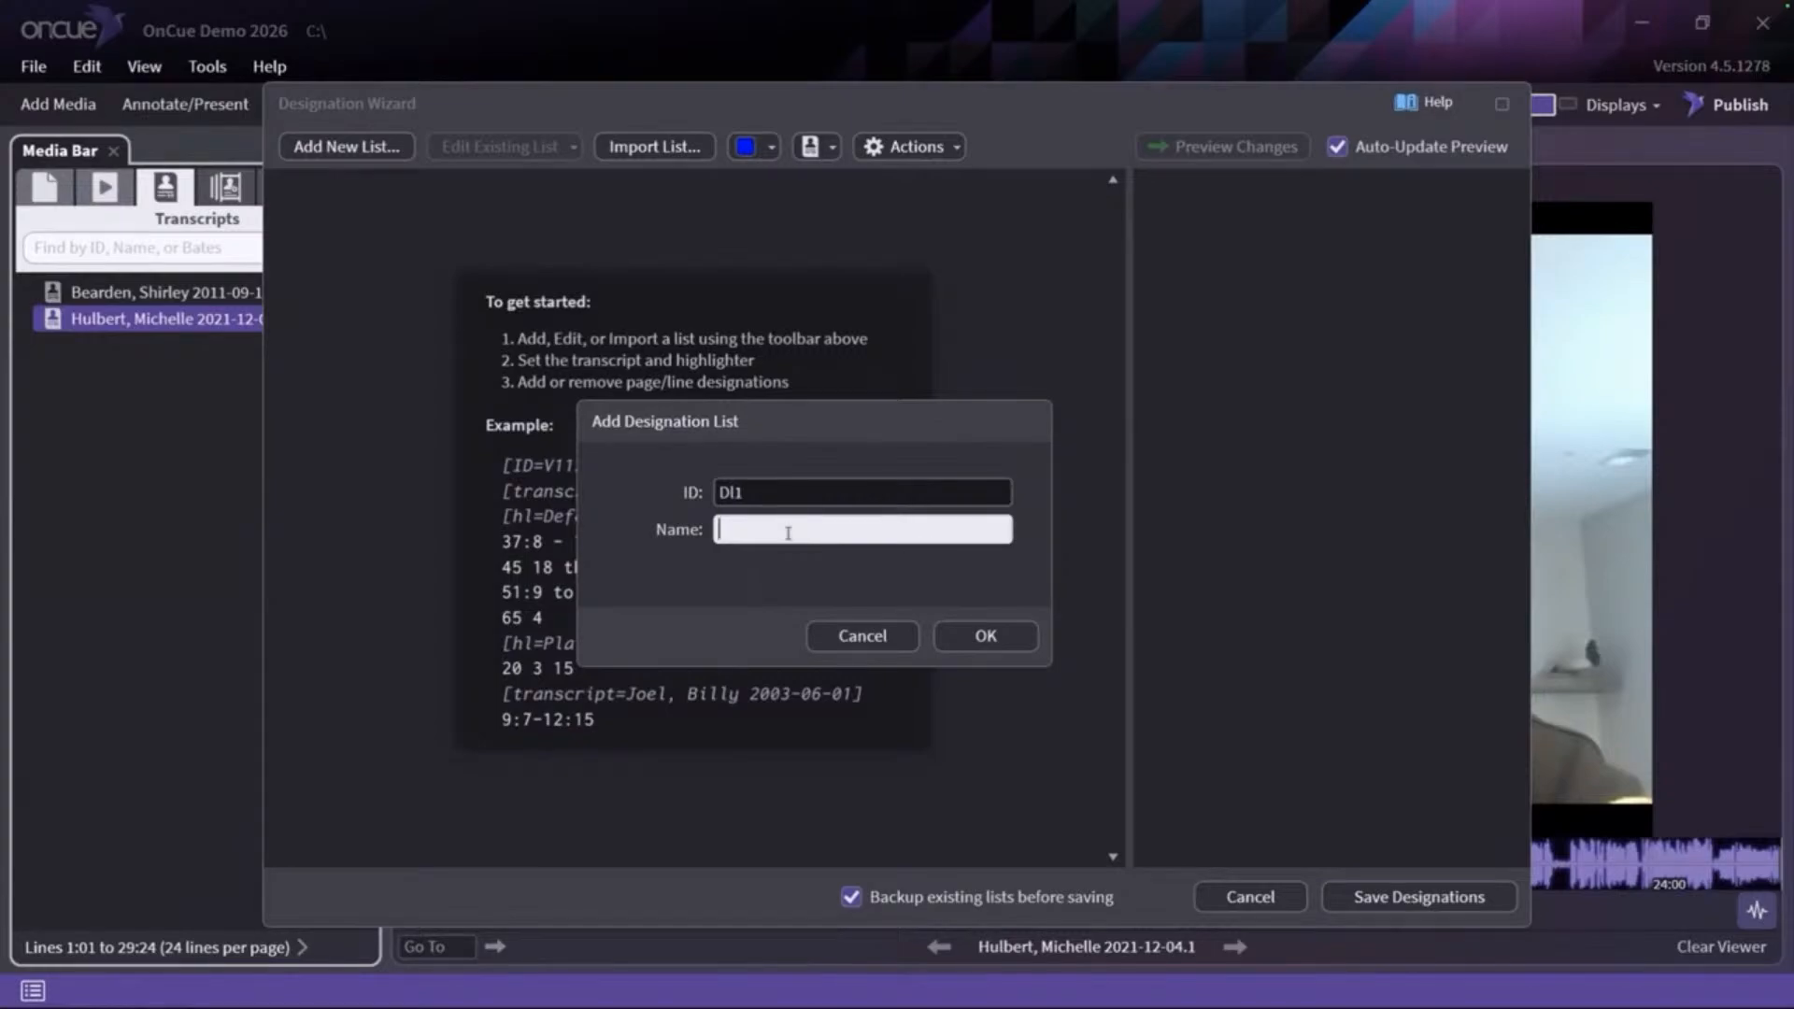
{"action": "left_click", "coordinate": [788, 532]}
{"action": "type", "text": "Hulbert Demo"}
{"action": "left_click", "coordinate": [985, 635]}
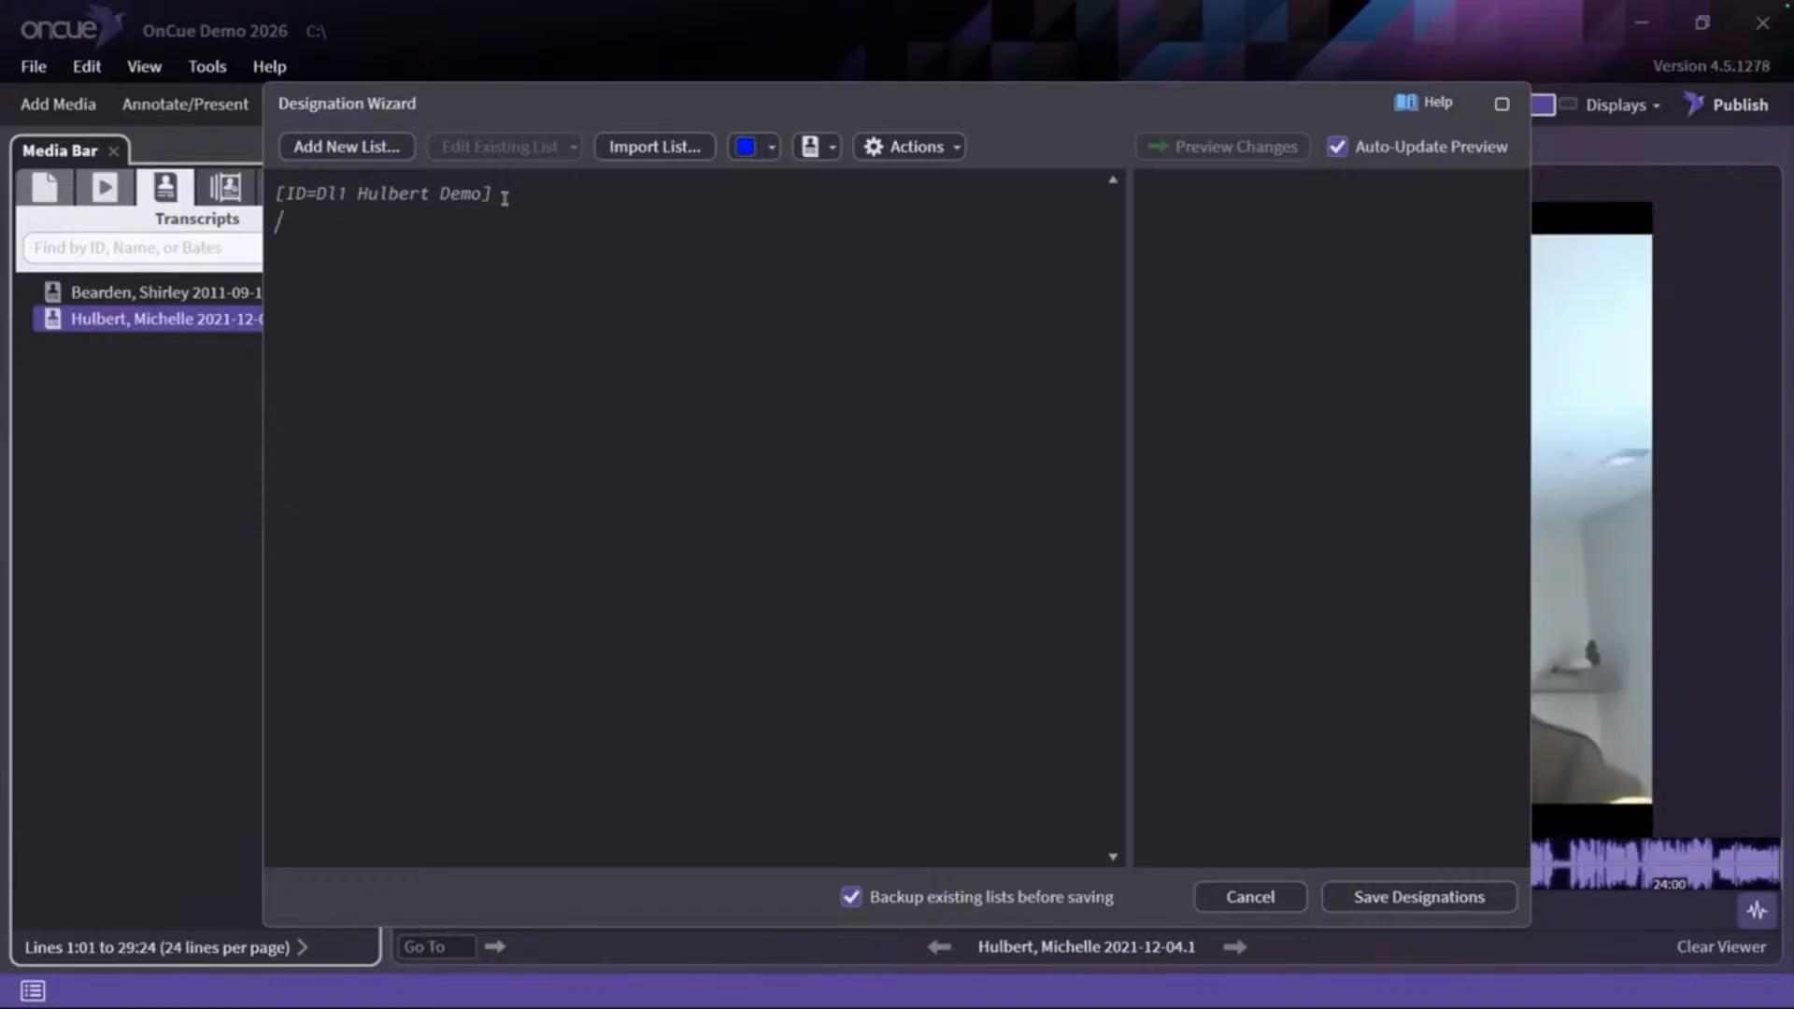
Assign the 2021-12-04 transcript to the new list and set its highlighter to 1. Our Designations
{"action": "left_click", "coordinate": [820, 147]}
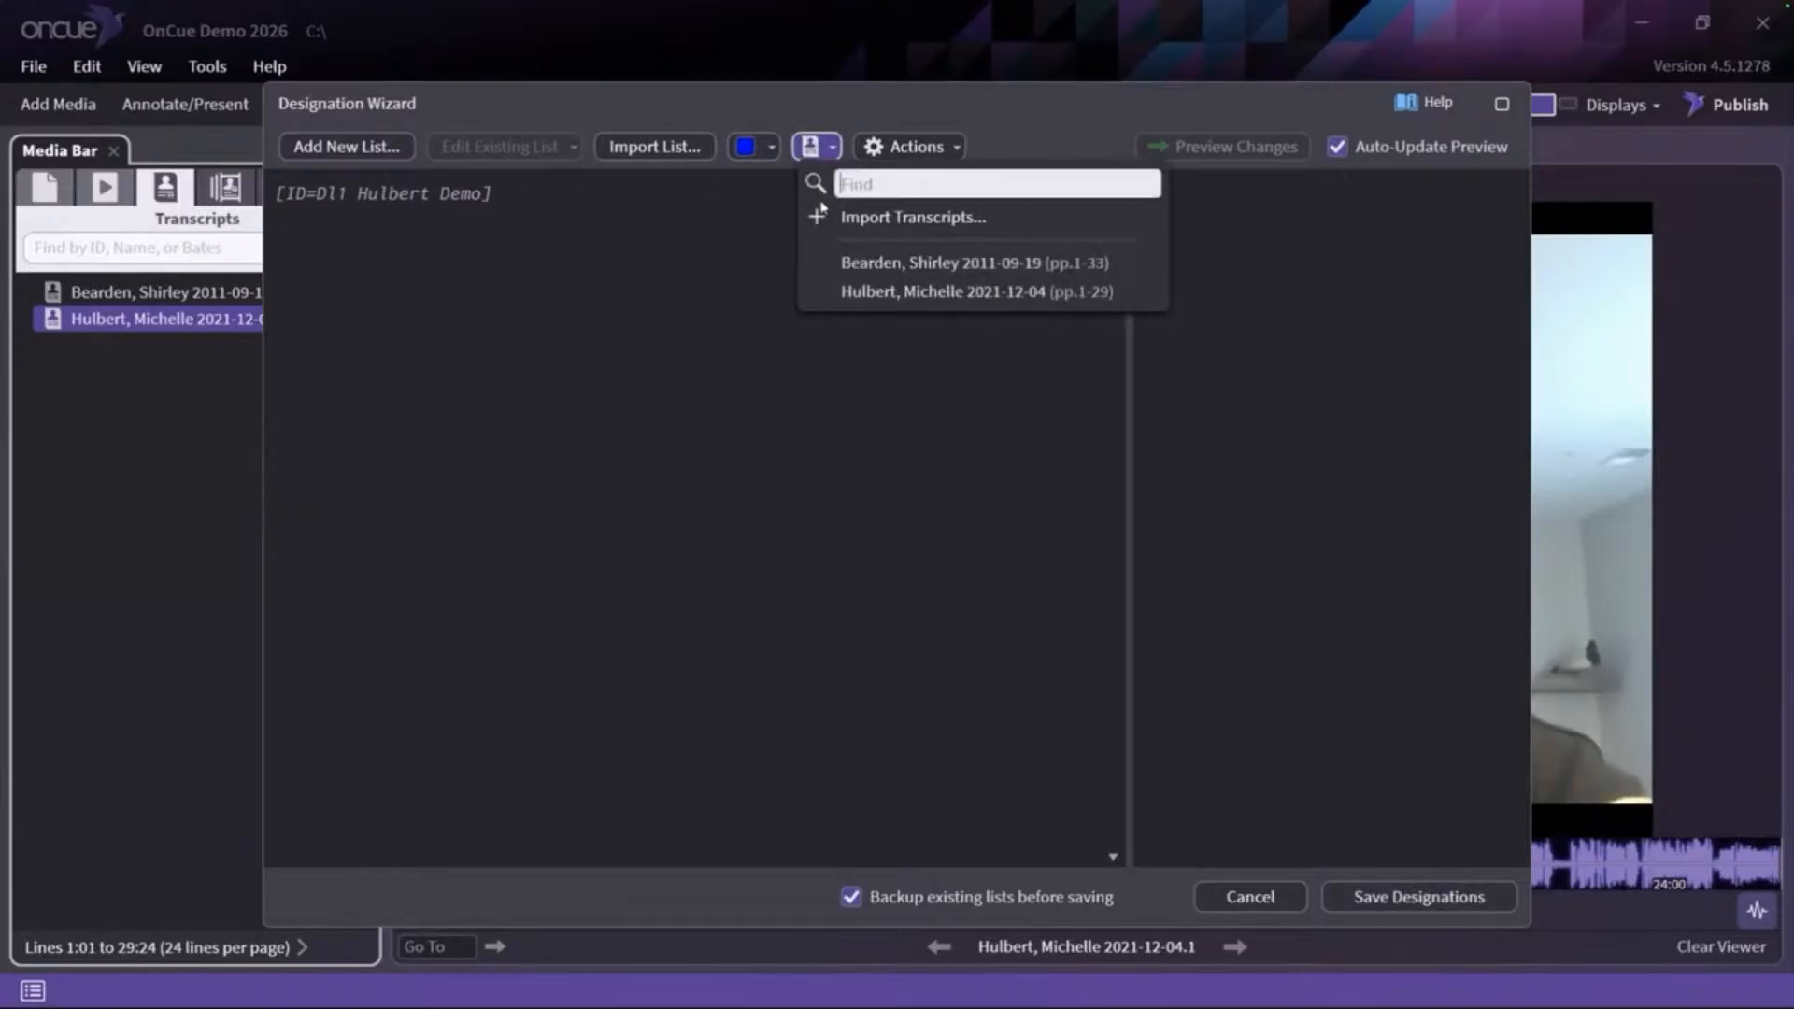
{"action": "left_click", "coordinate": [845, 292]}
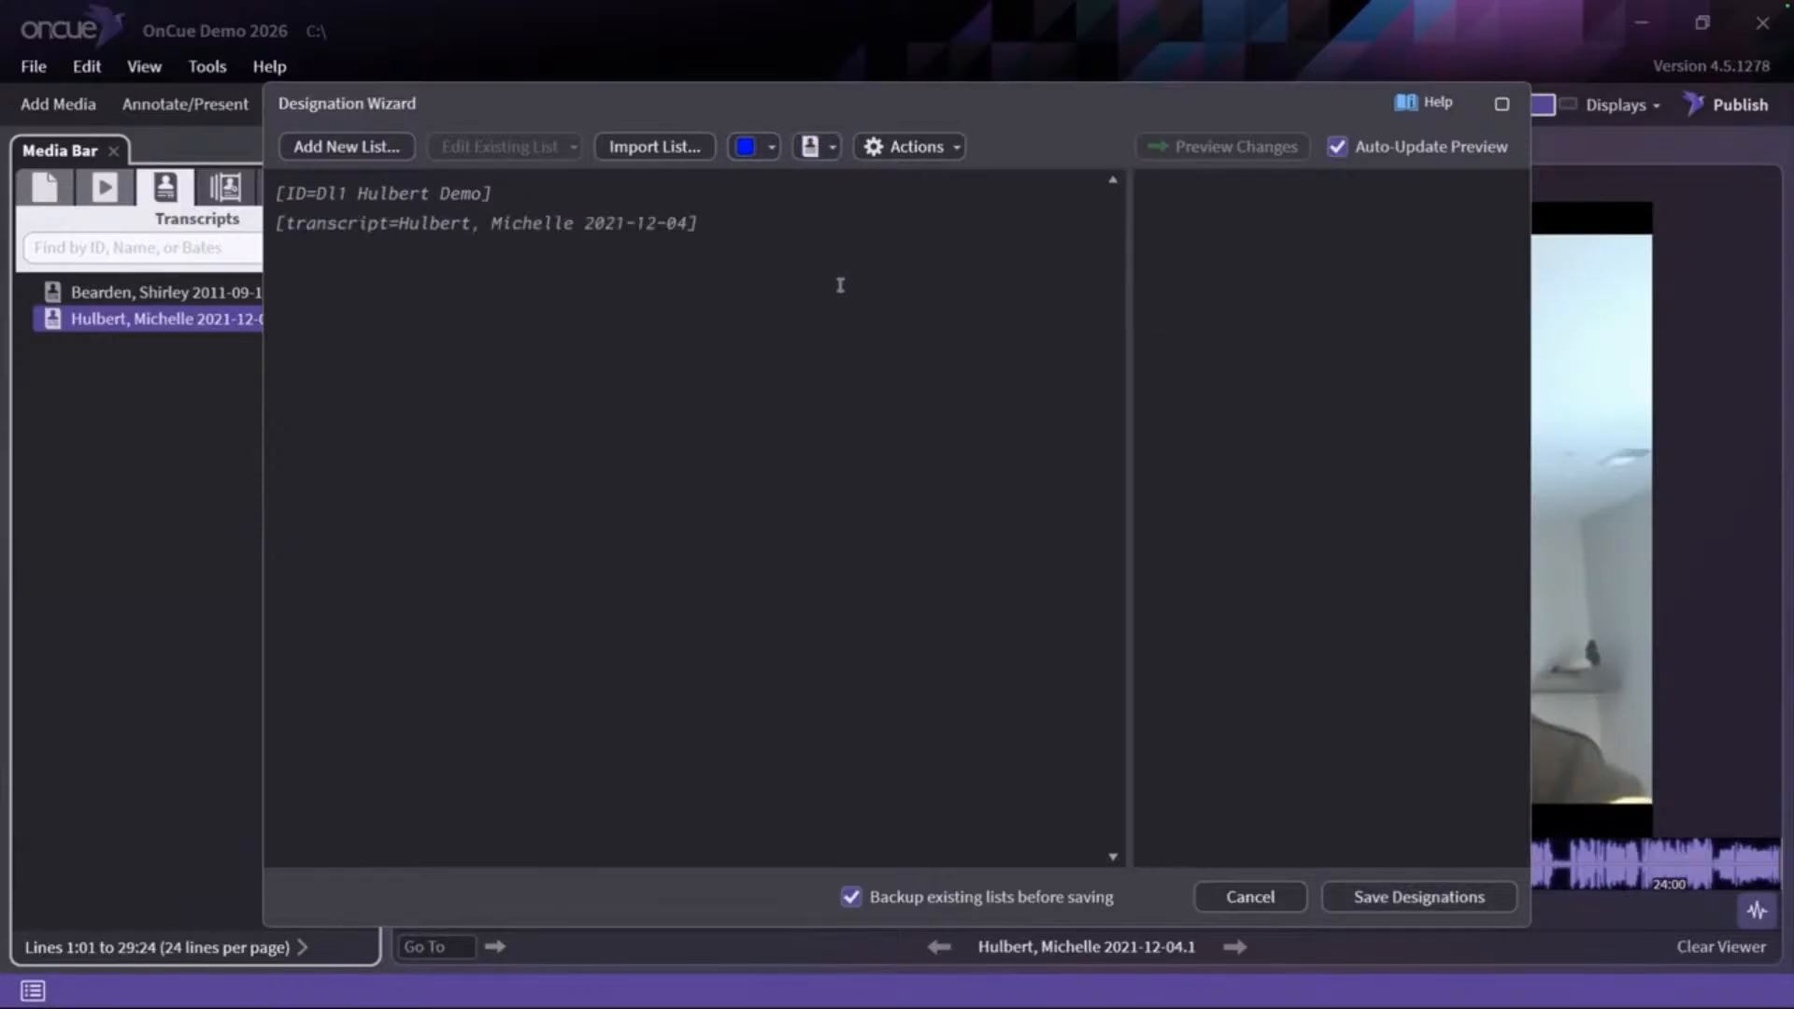
{"action": "left_click", "coordinate": [753, 153]}
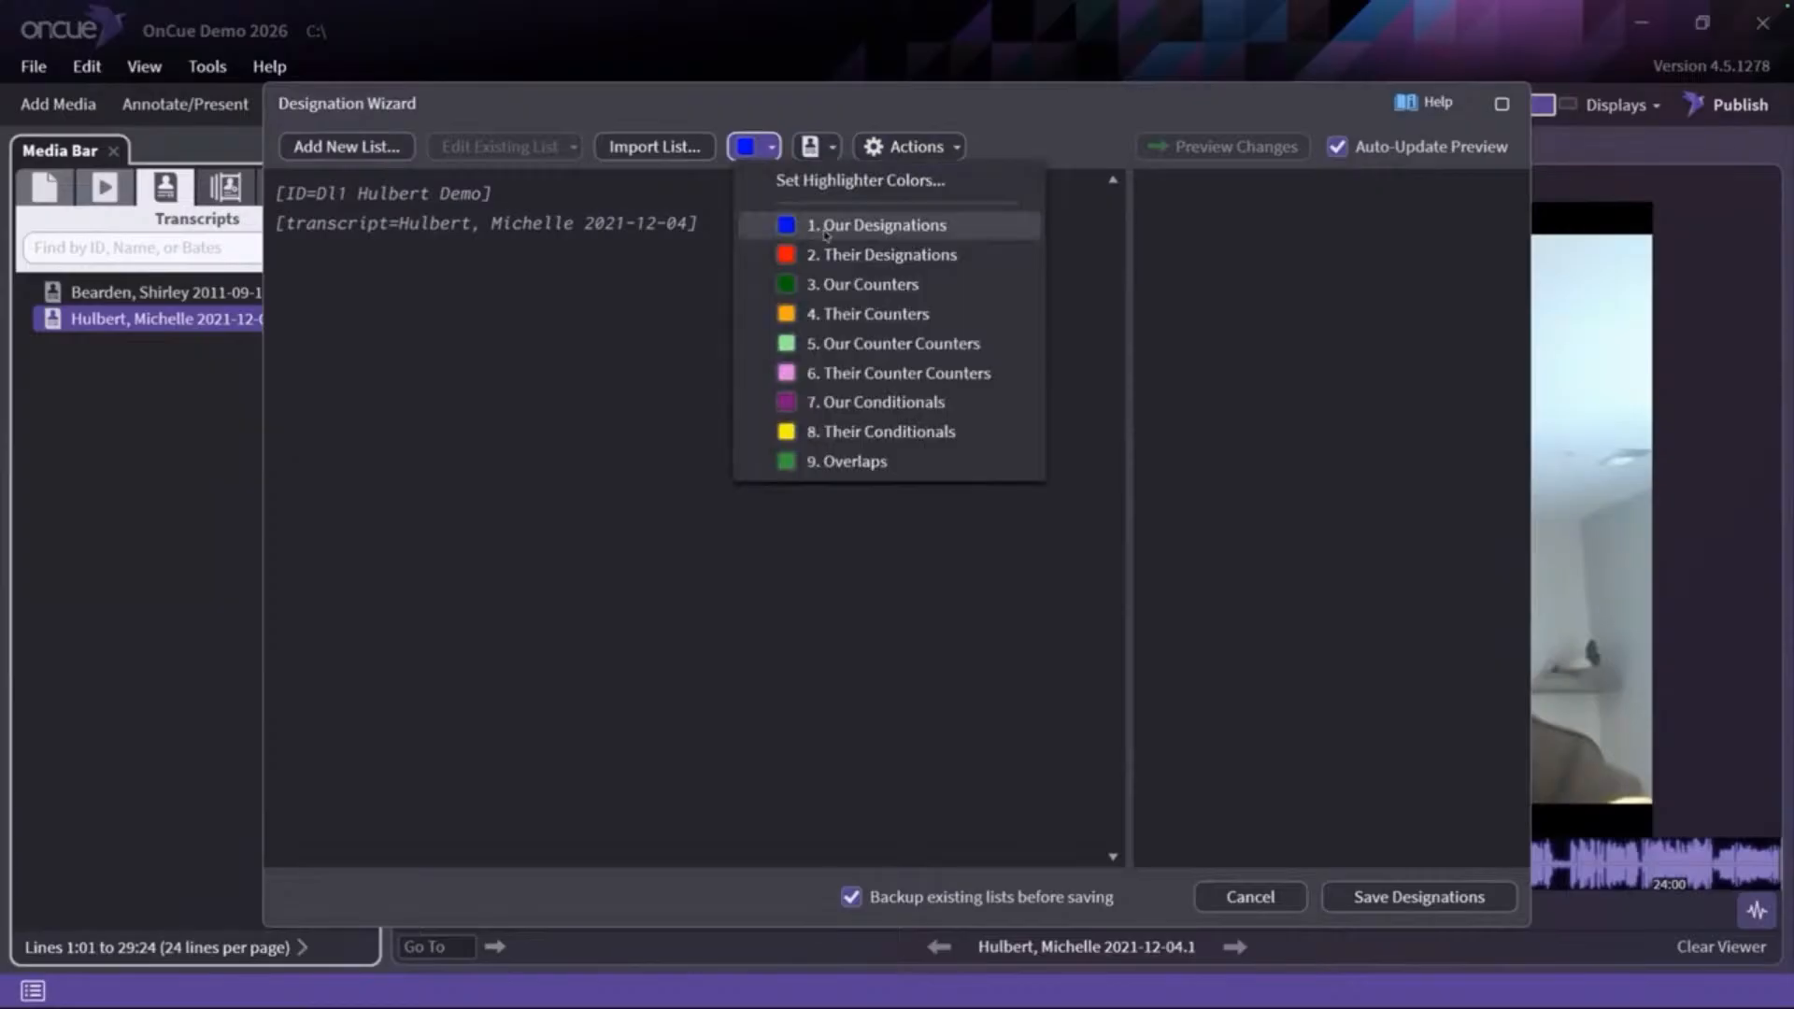
{"action": "left_click", "coordinate": [827, 229]}
{"action": "left_click", "coordinate": [308, 301]}
{"action": "left_click", "coordinate": [282, 271]}
{"action": "left_click", "coordinate": [337, 260]}
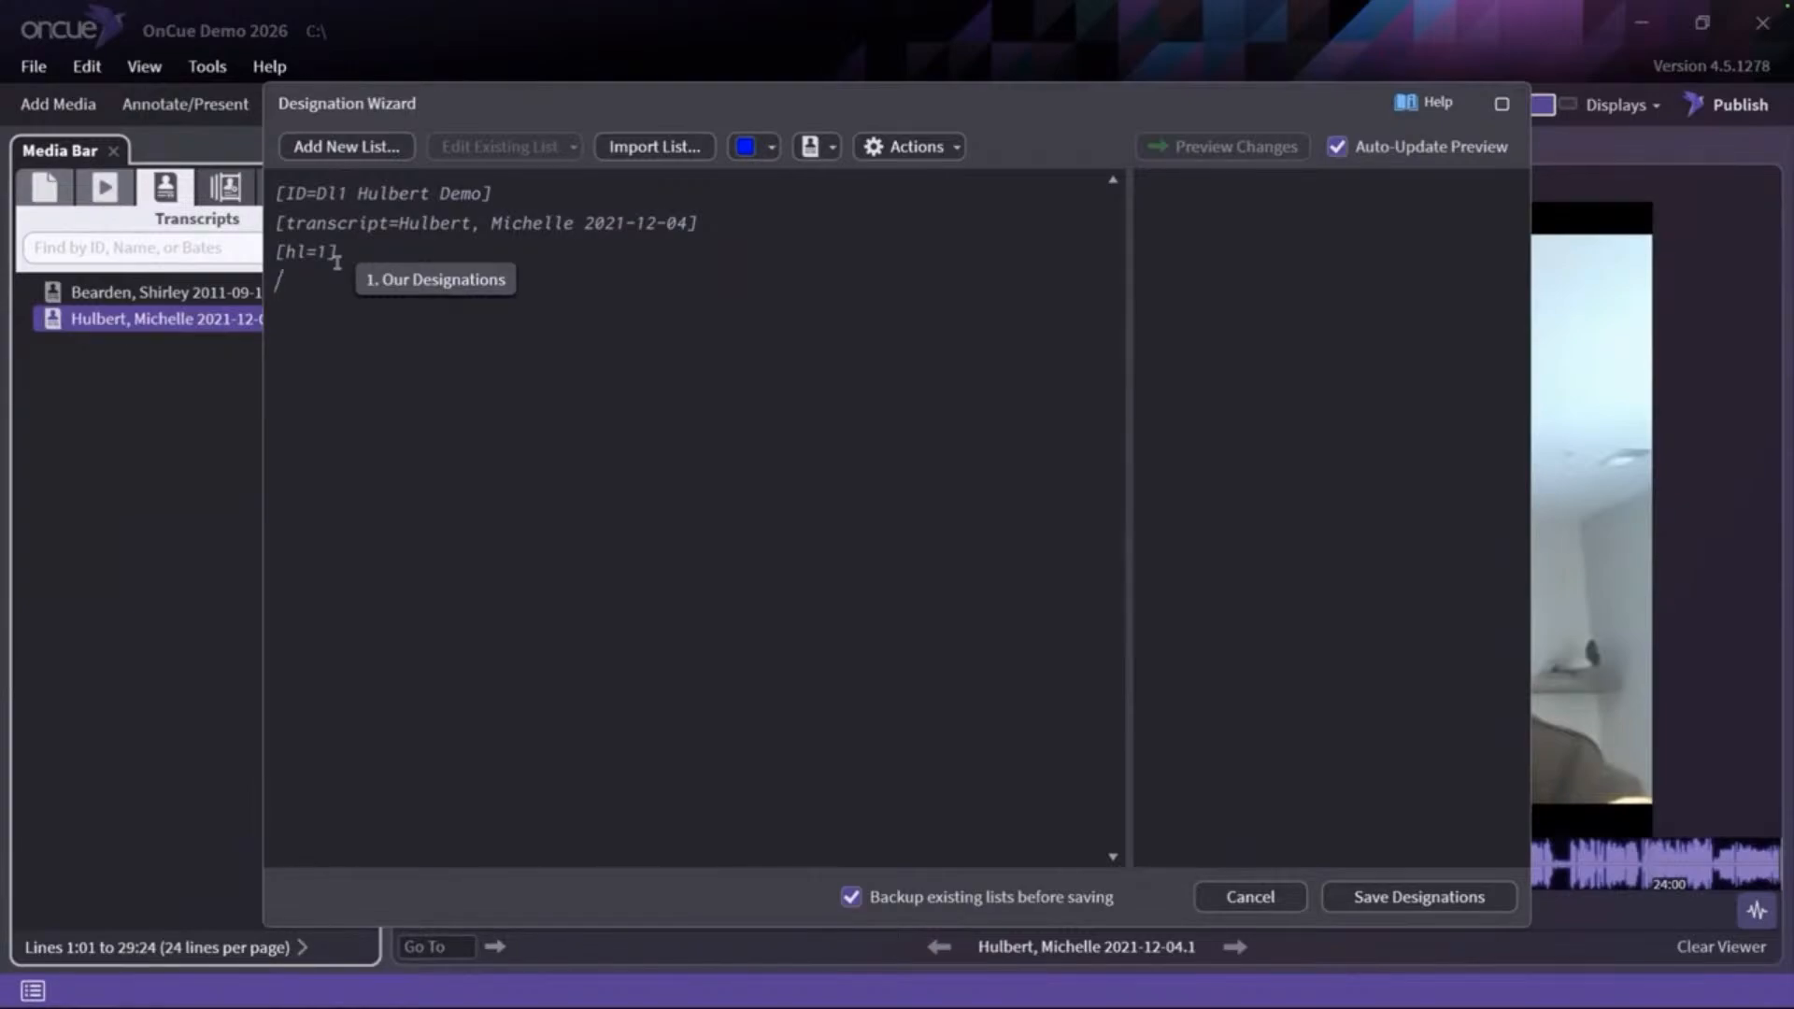
Enter the designations "13 4 5" and "page 14 line number 16 to page 15 line number 1", preview the list, and save it
{"action": "type", "text": "13 4 5"}
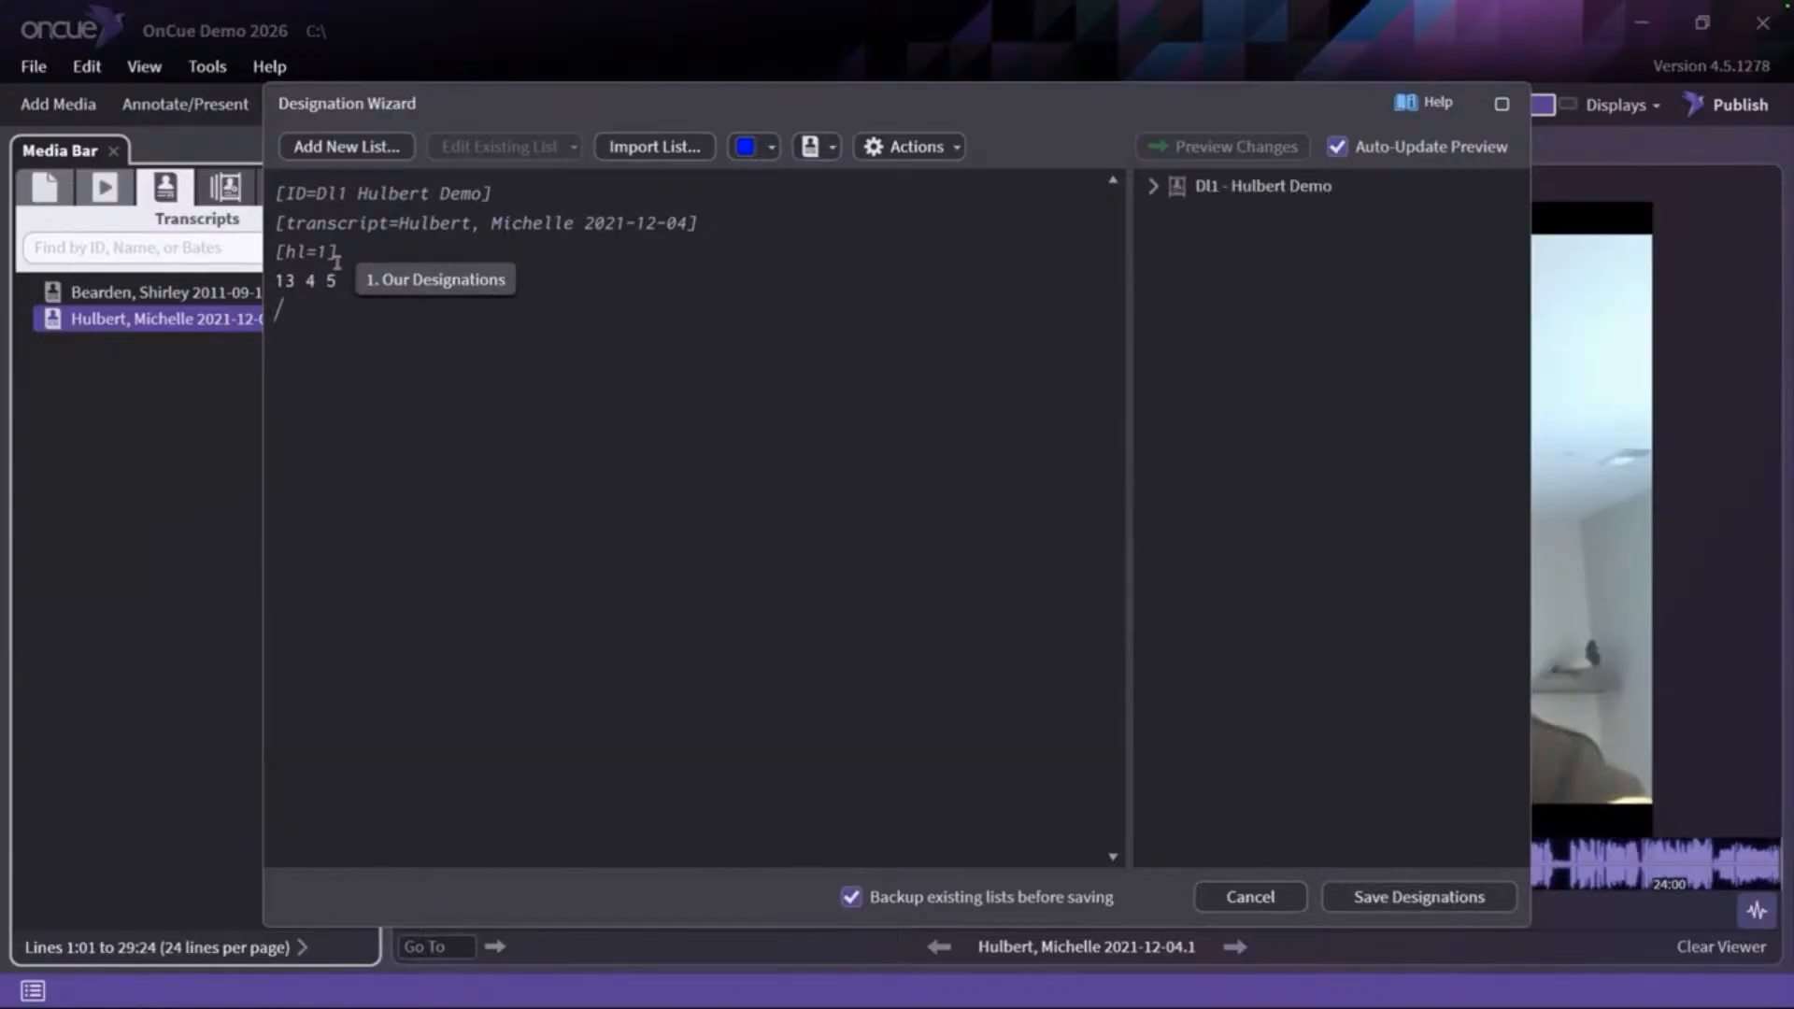
{"action": "type", "text": "page 14 line number "}
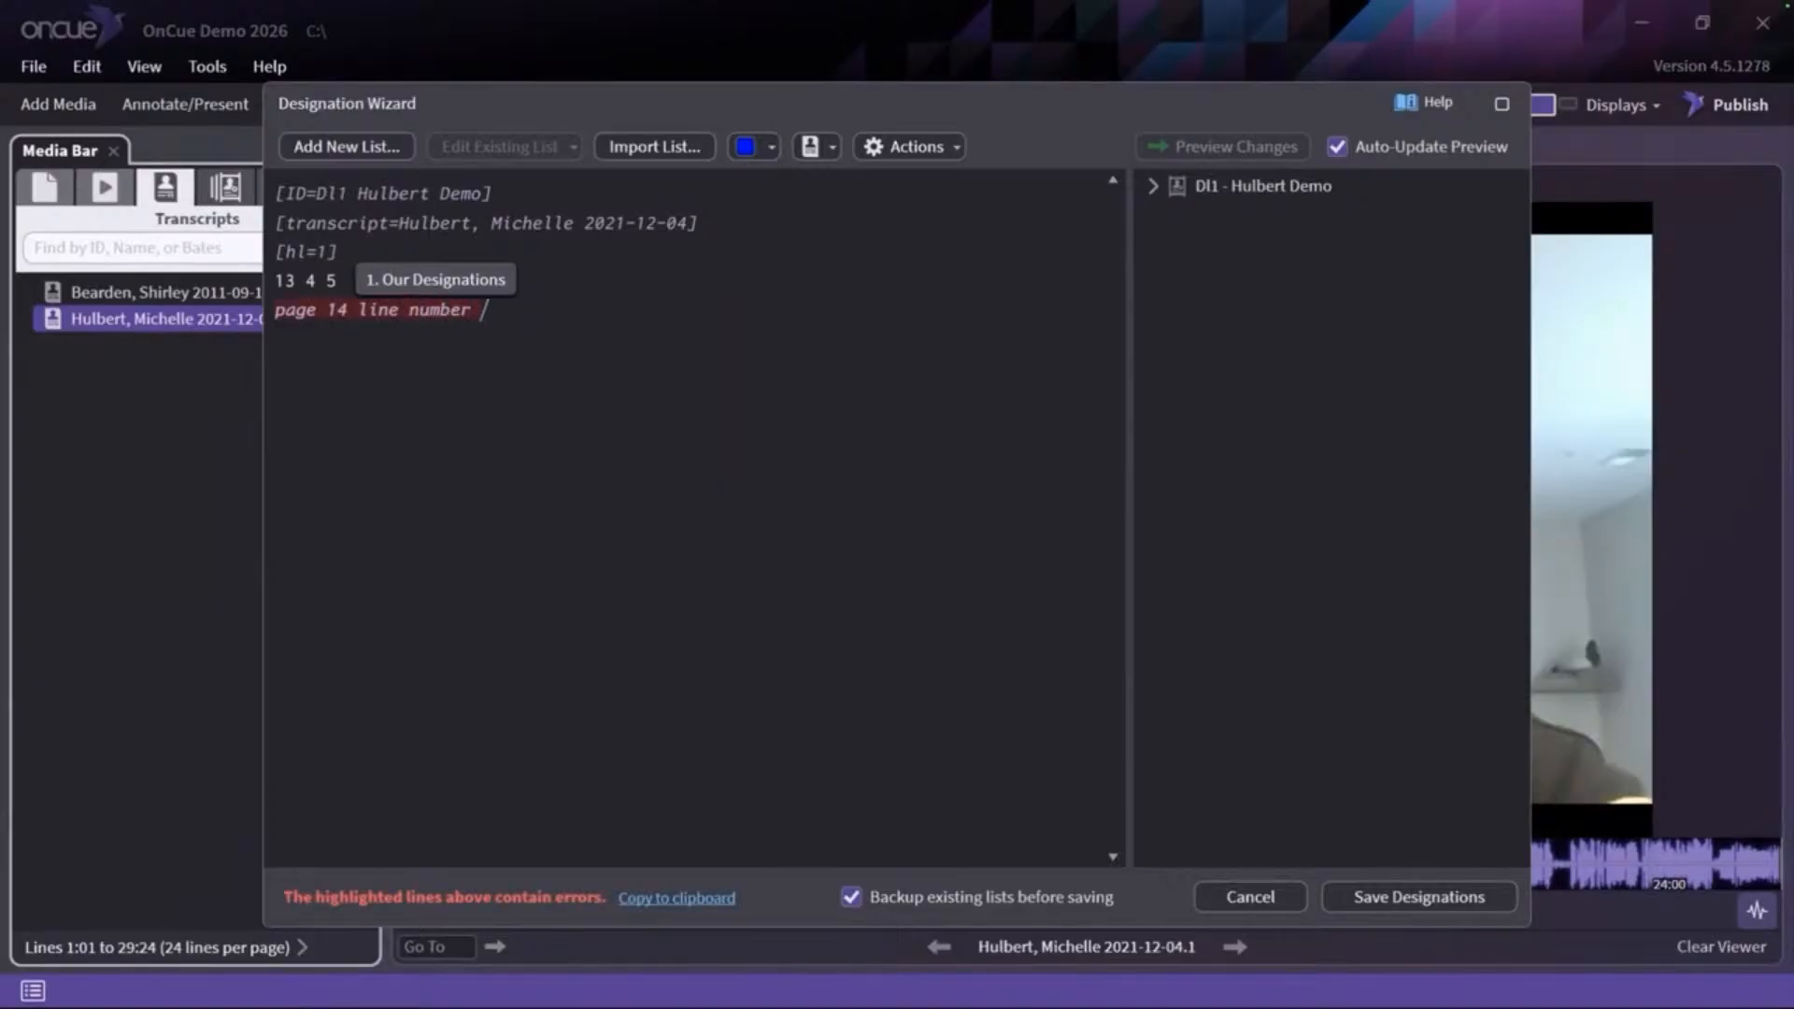
{"action": "type", "text": "16 to page "}
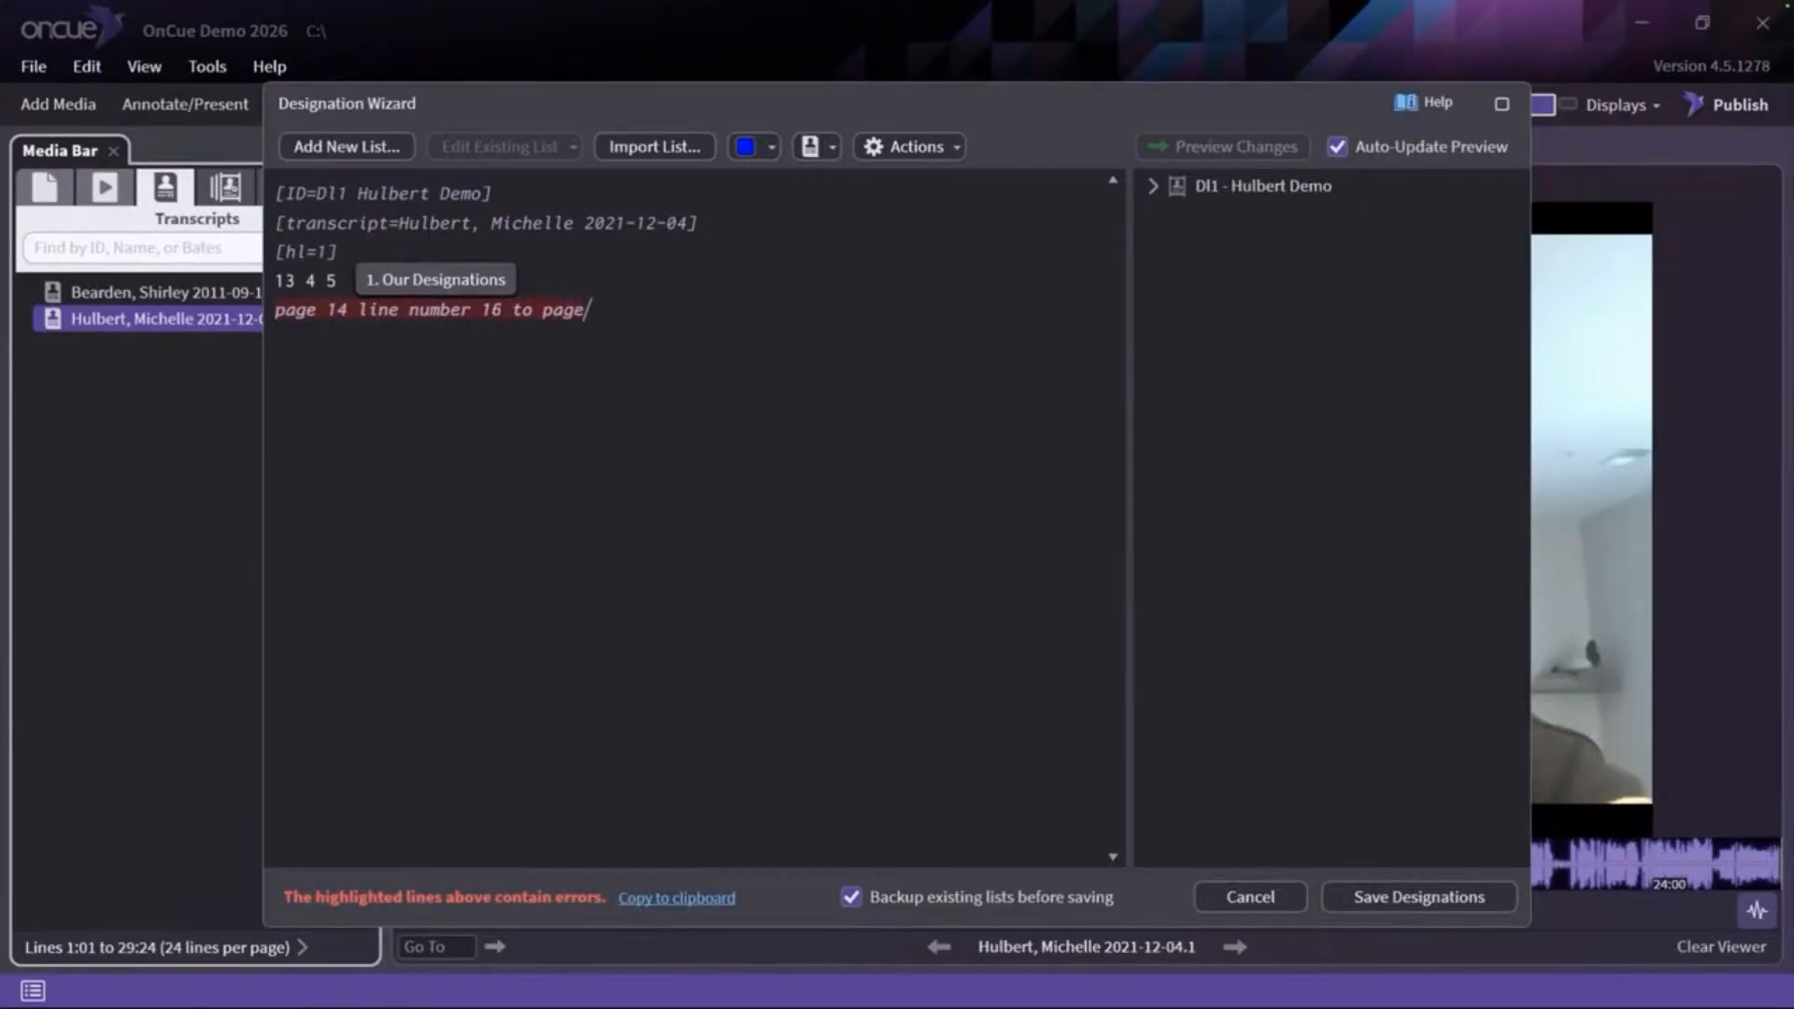
{"action": "type", "text": "15 "}
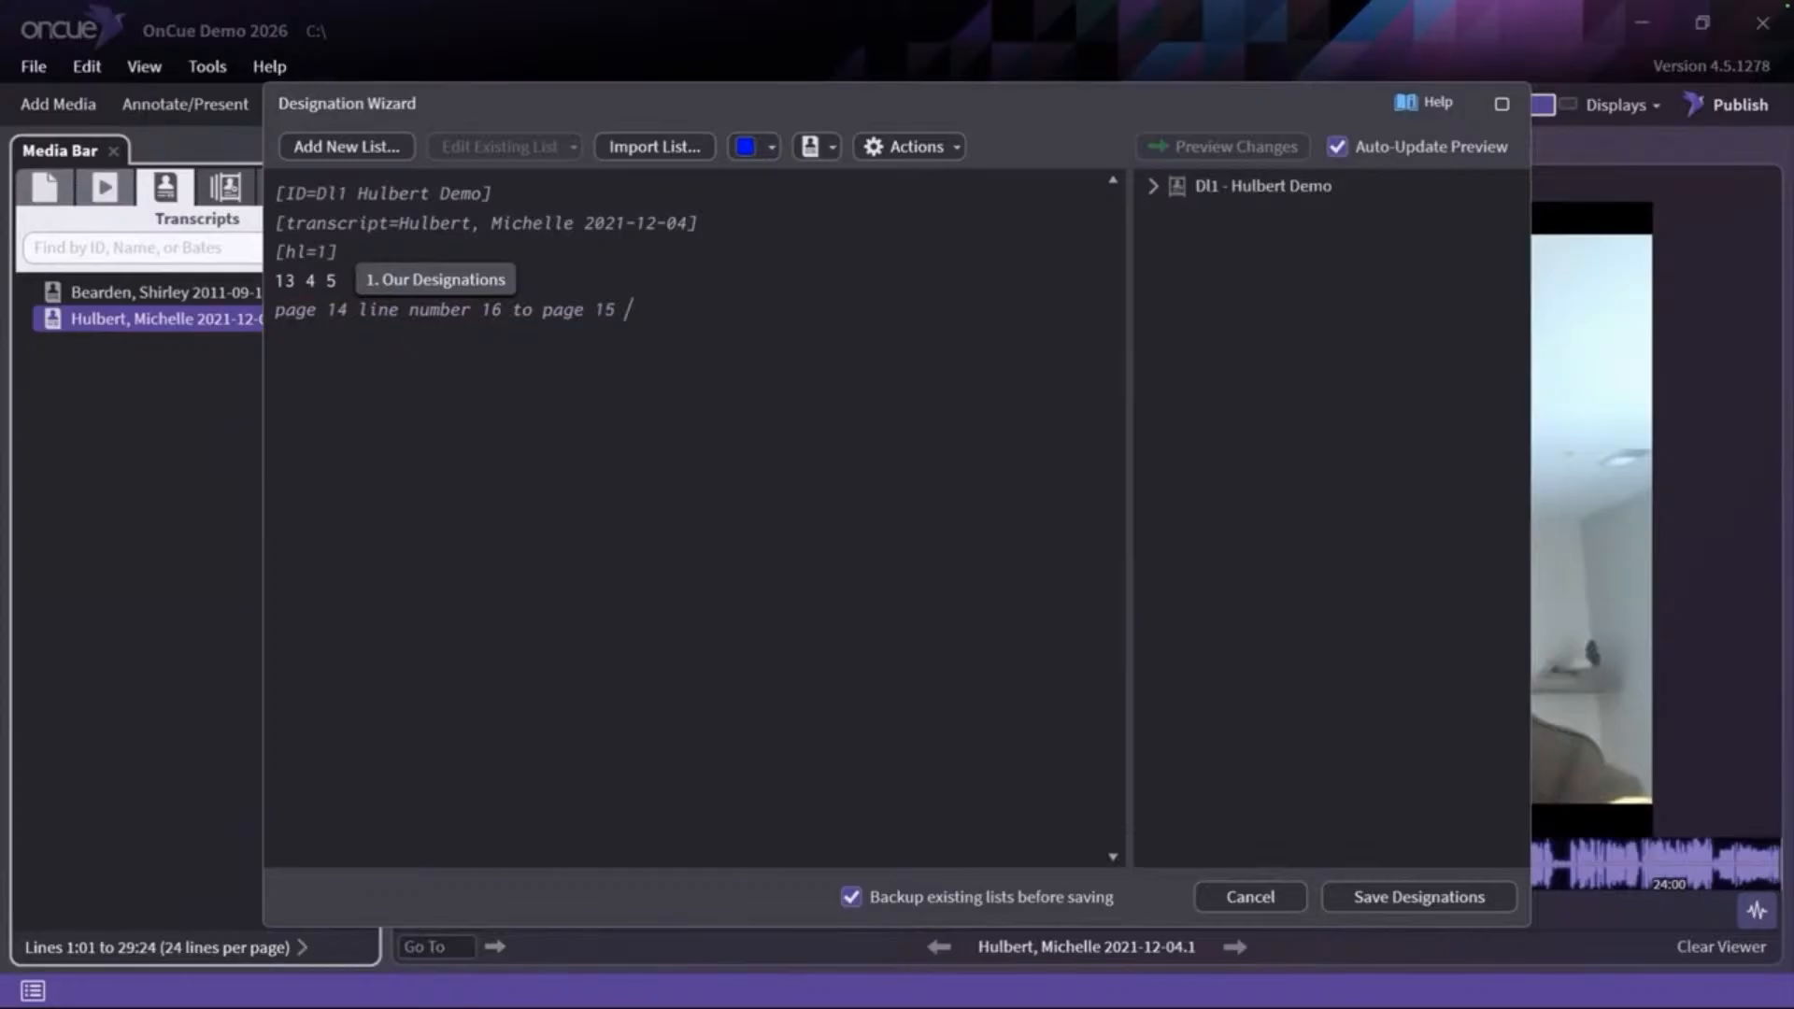
{"action": "type", "text": "1ine number 1"}
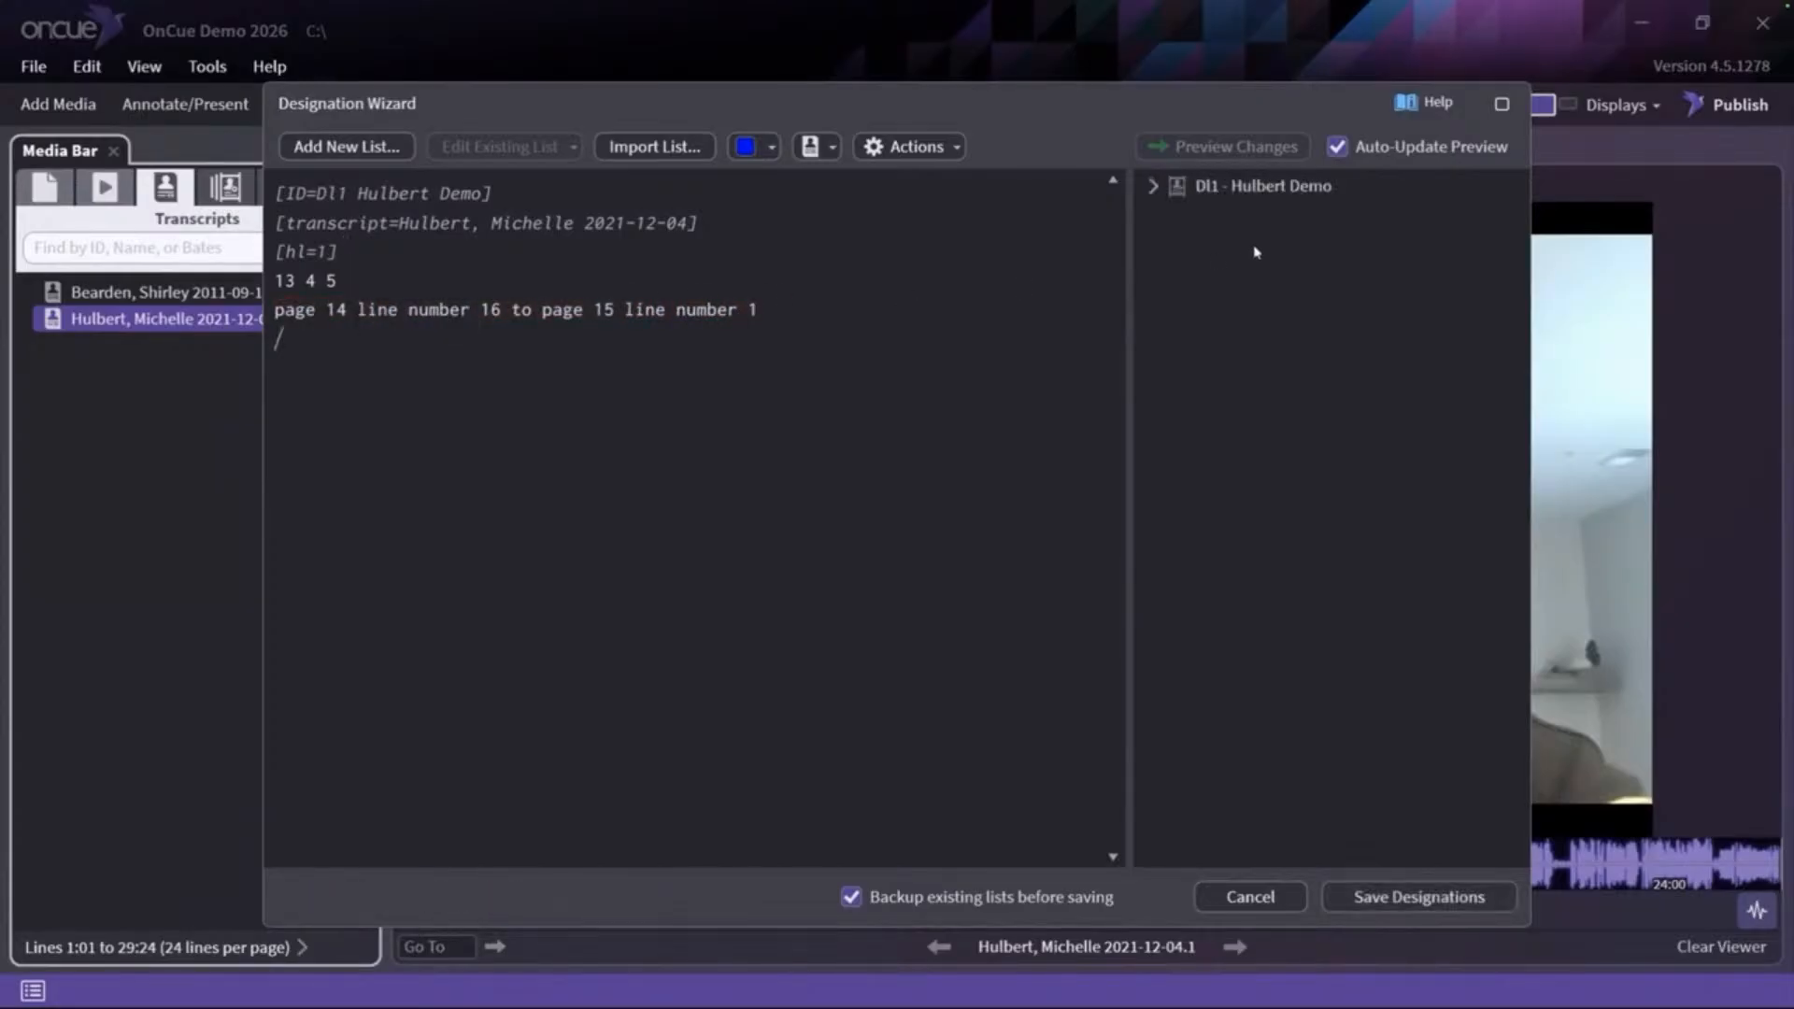
{"action": "left_click", "coordinate": [1155, 186]}
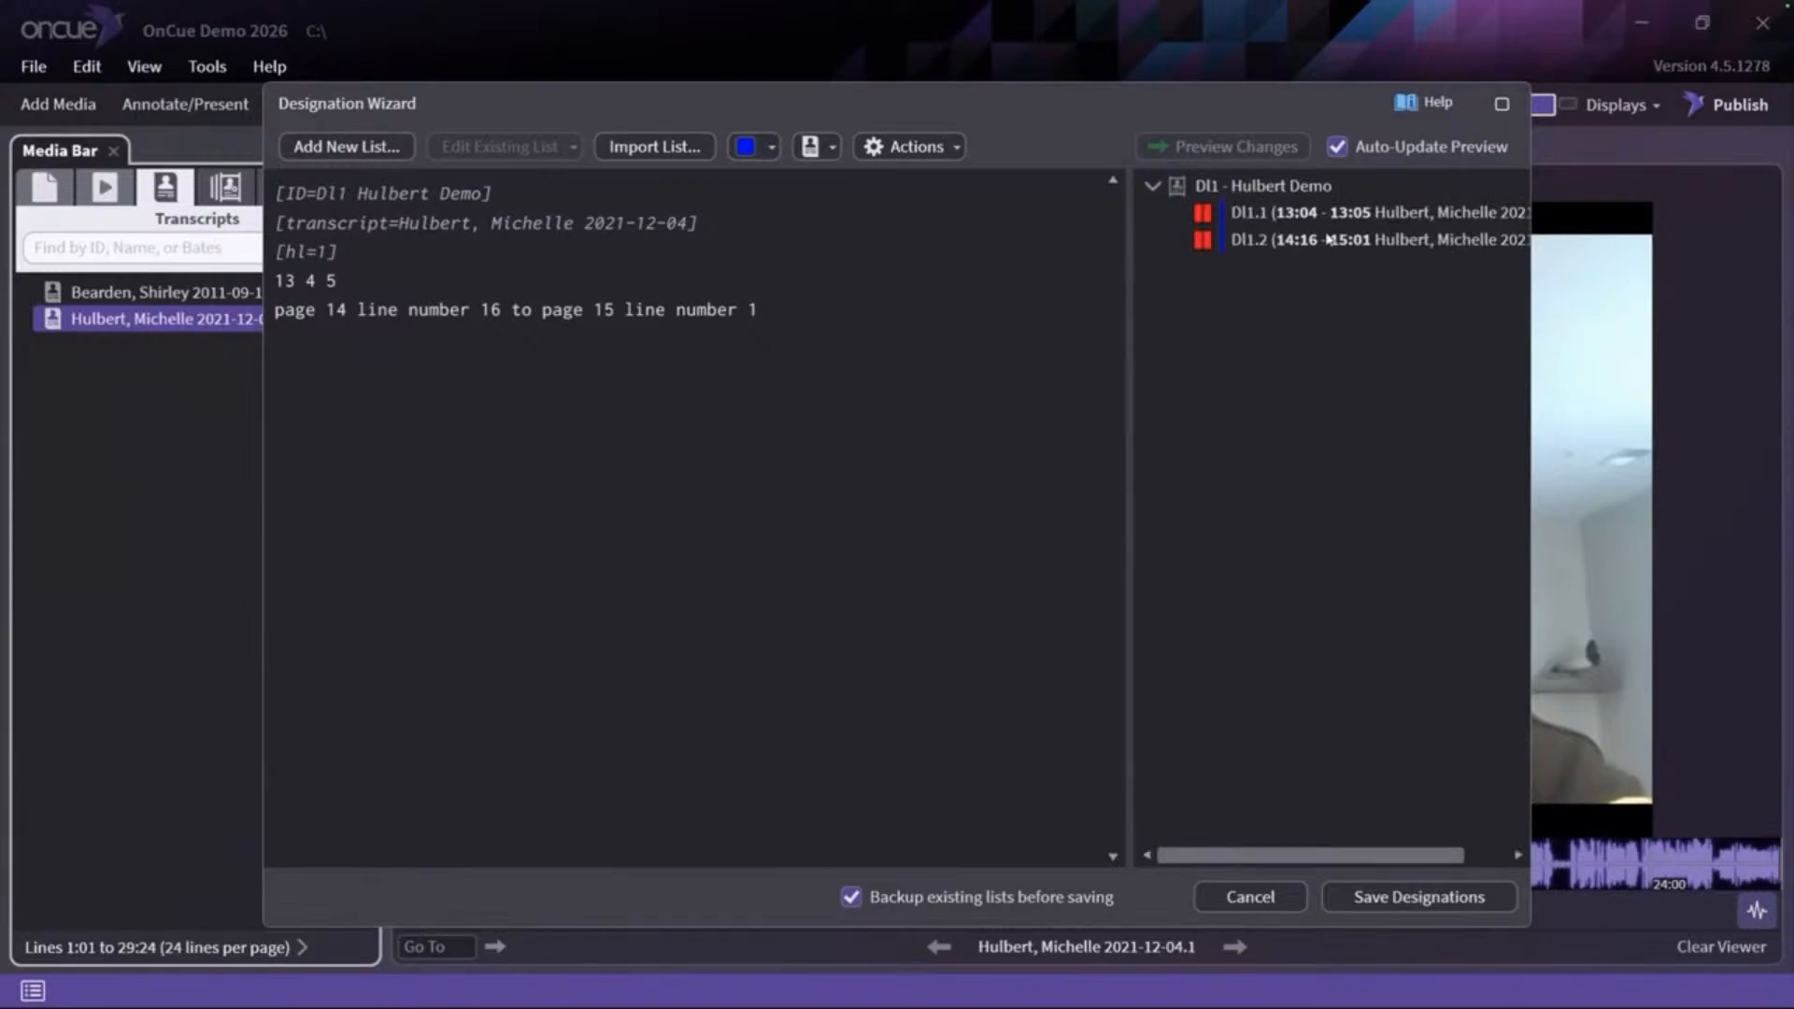
{"action": "left_click", "coordinate": [1417, 895]}
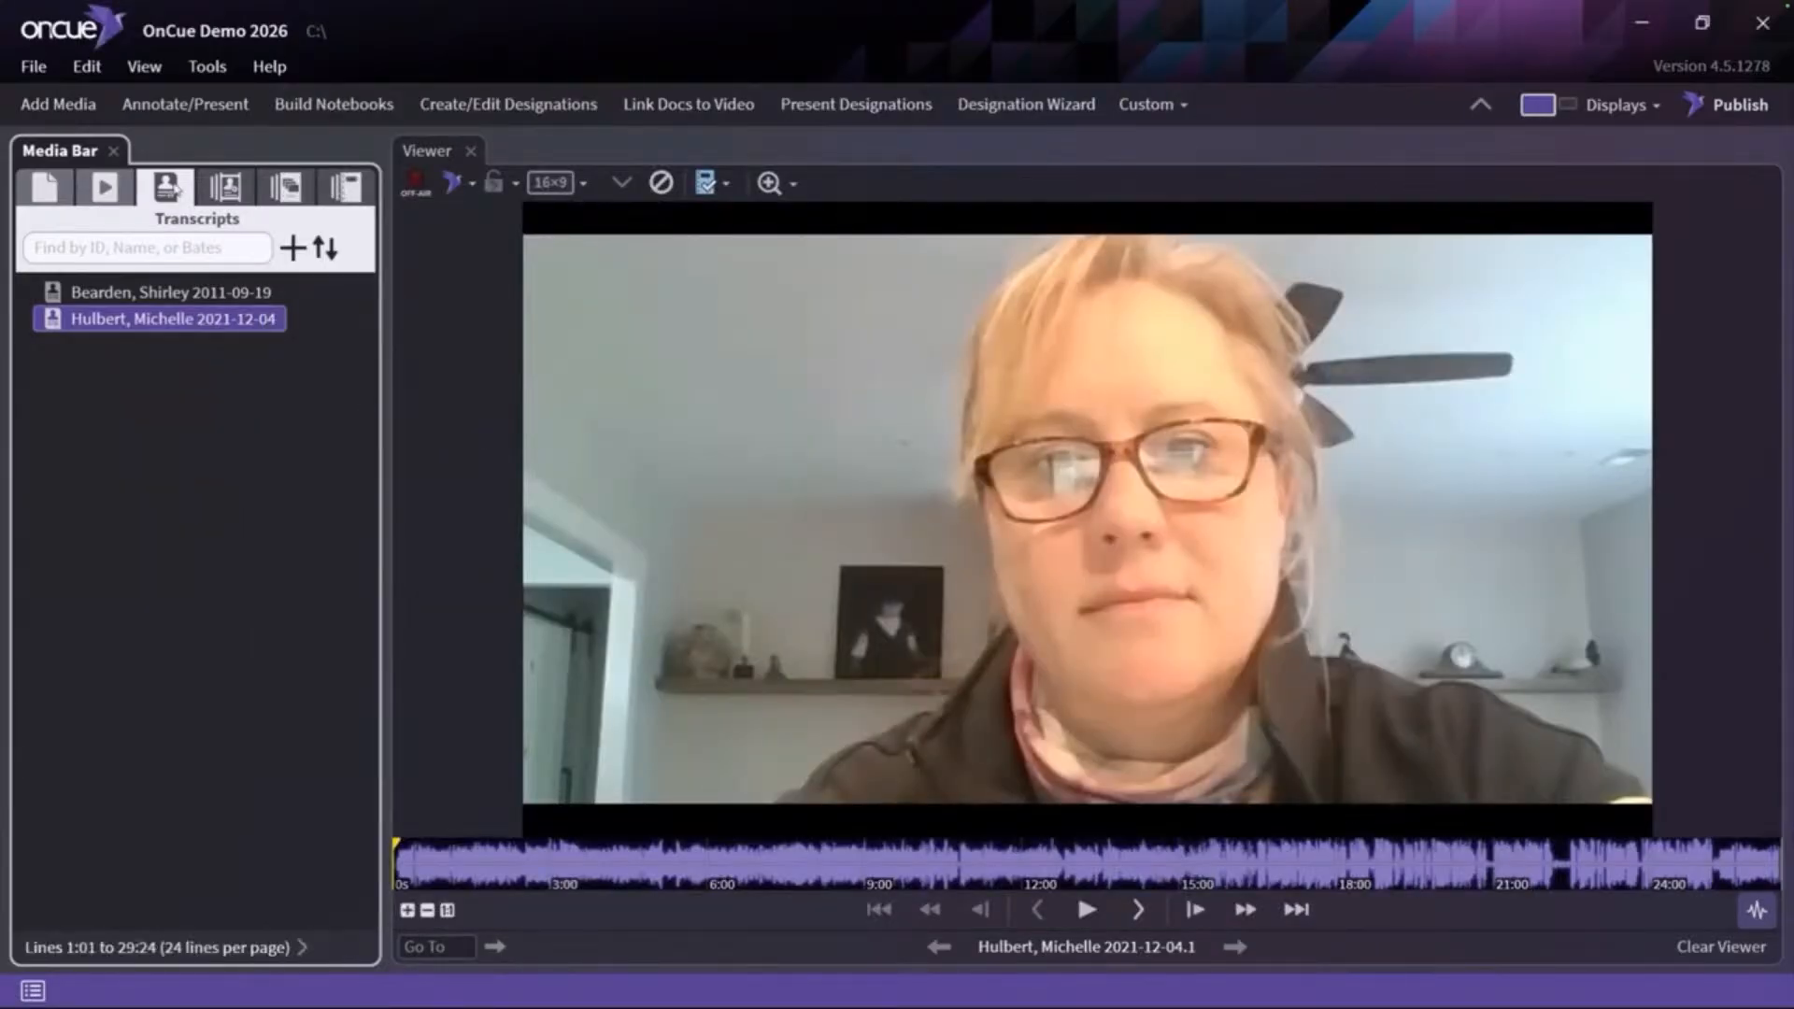
Expand list Dl1 in the case's designations and open the 14:16 - 15:01 designation for editing beside its transcript
{"action": "left_click", "coordinate": [28, 293]}
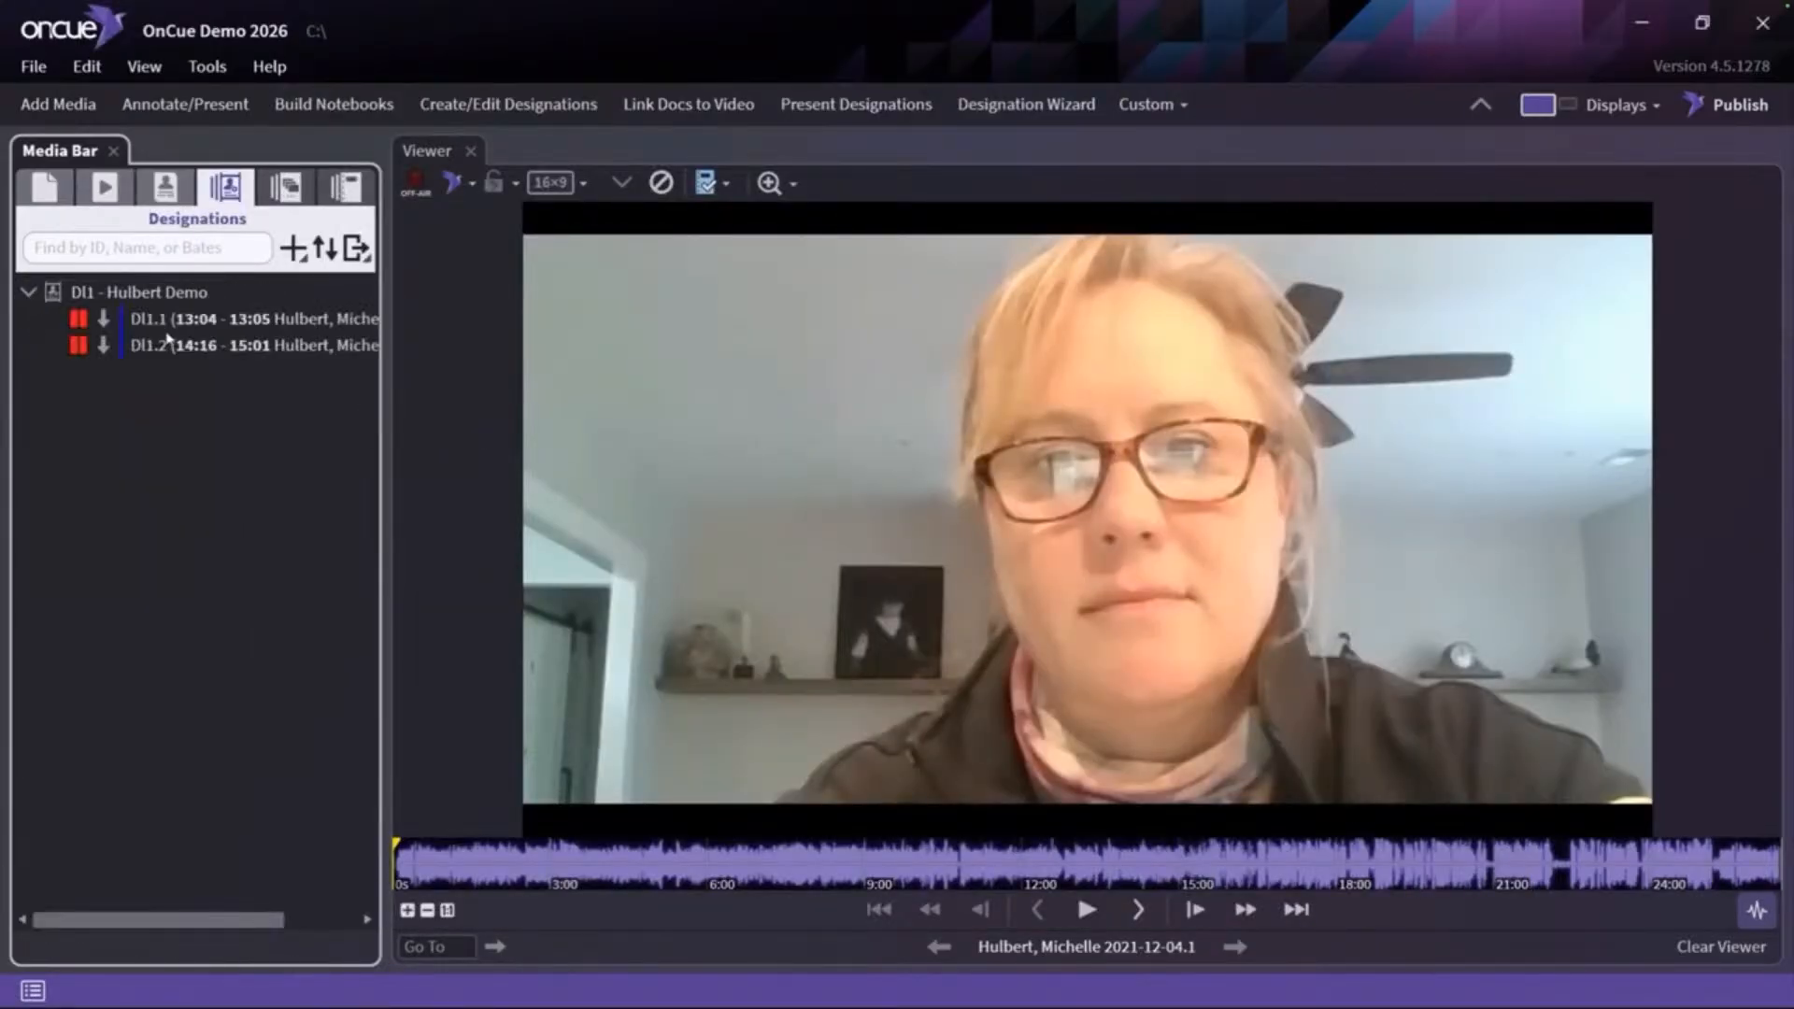
{"action": "left_click", "coordinate": [170, 348]}
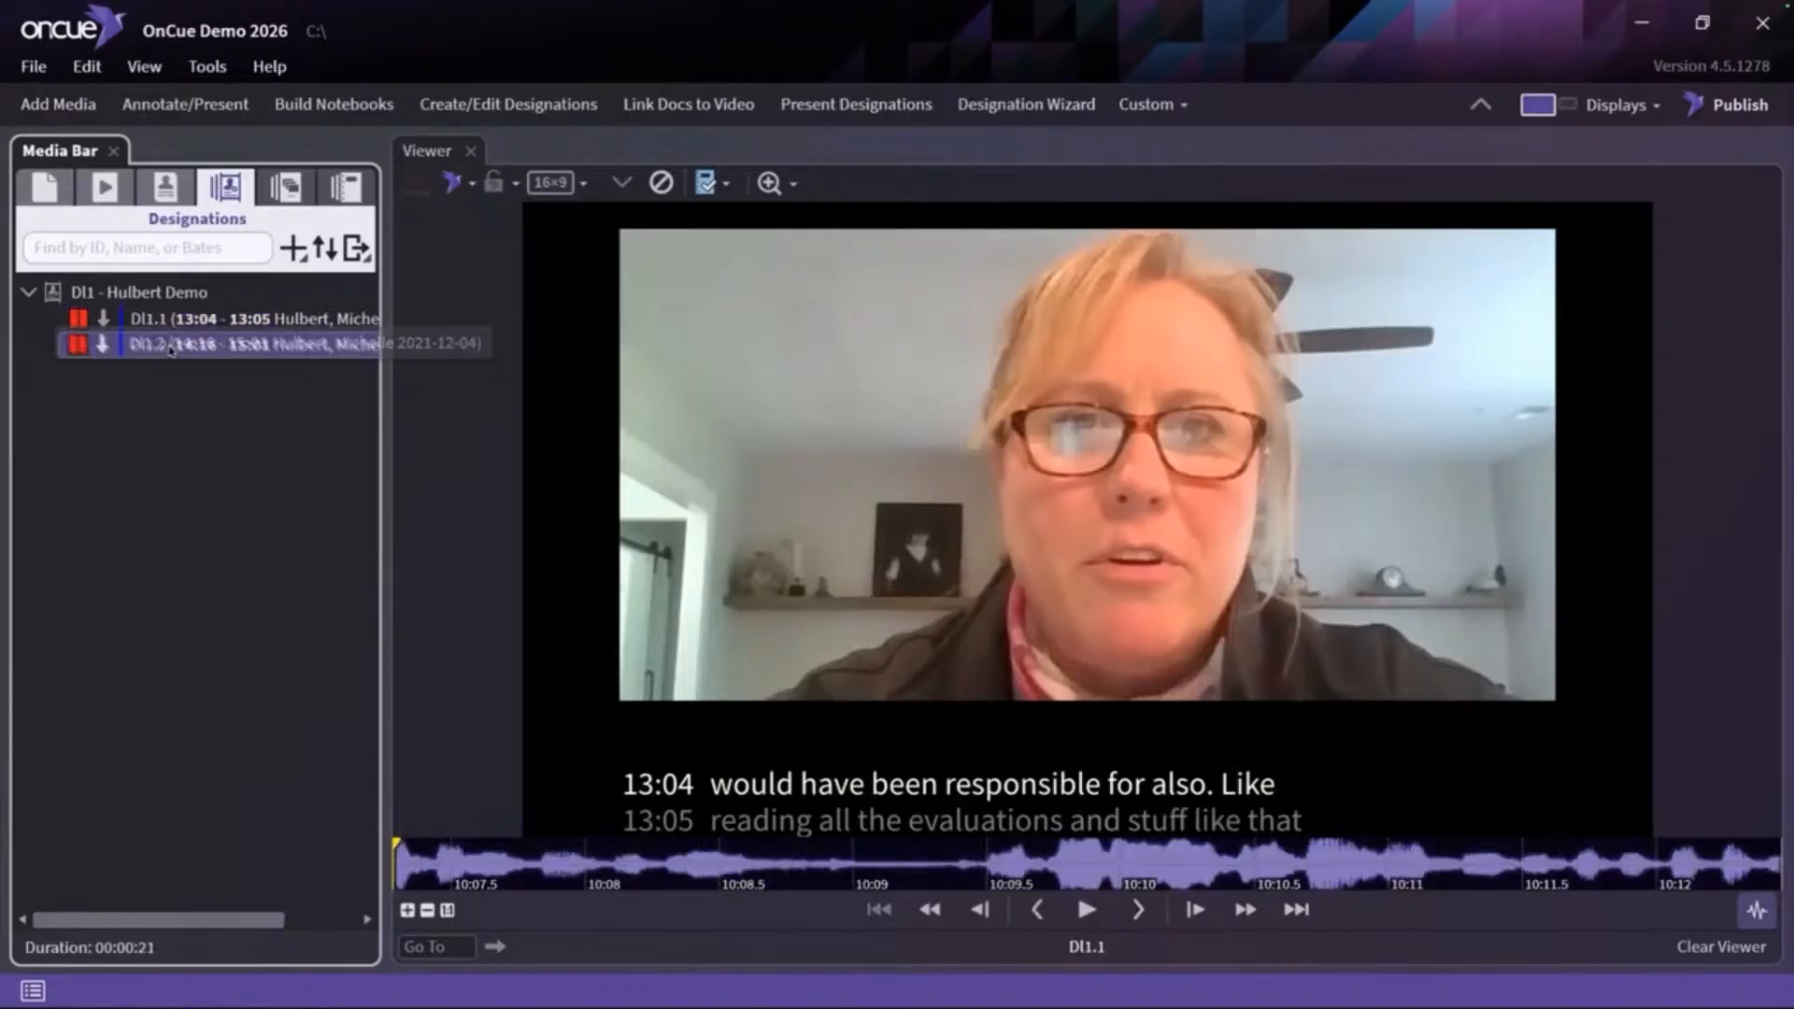
{"action": "left_click", "coordinate": [569, 110]}
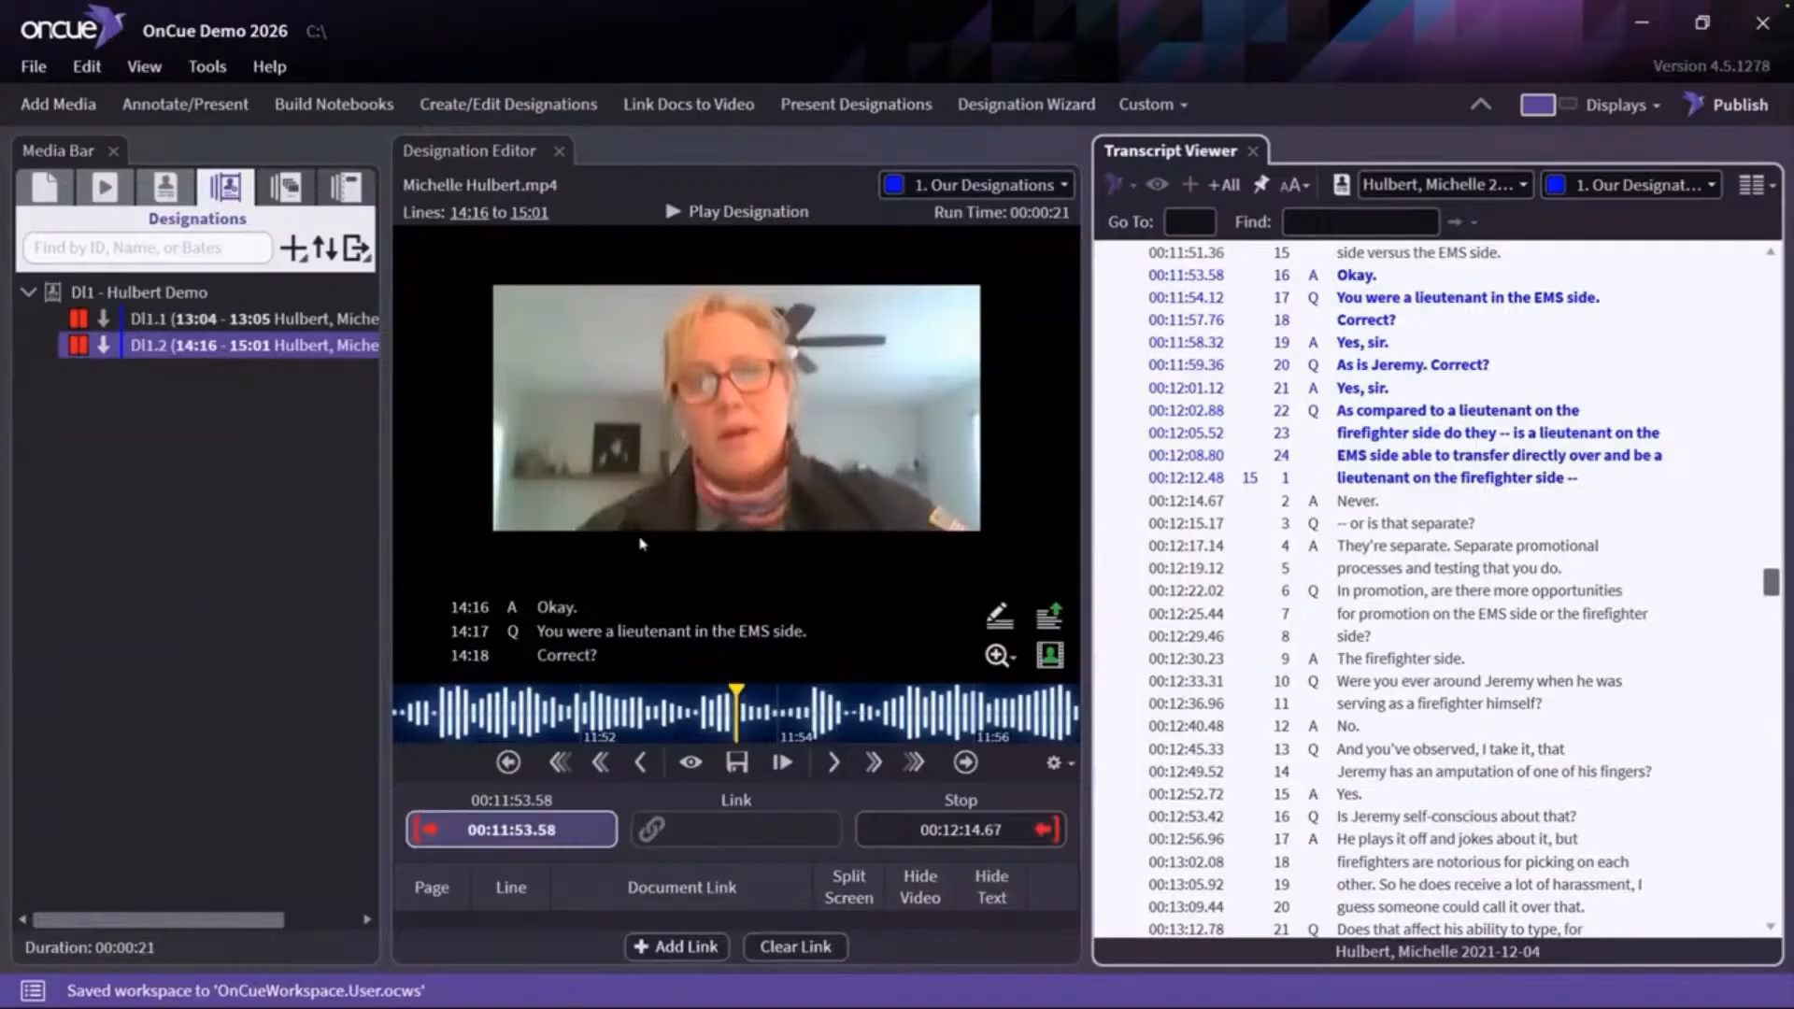
Check the 14:16 - 15:01 waveform, discard pending changes while switching to the 13:04 - 13:05 designation, and select list Dl1
{"action": "left_click", "coordinate": [665, 714]}
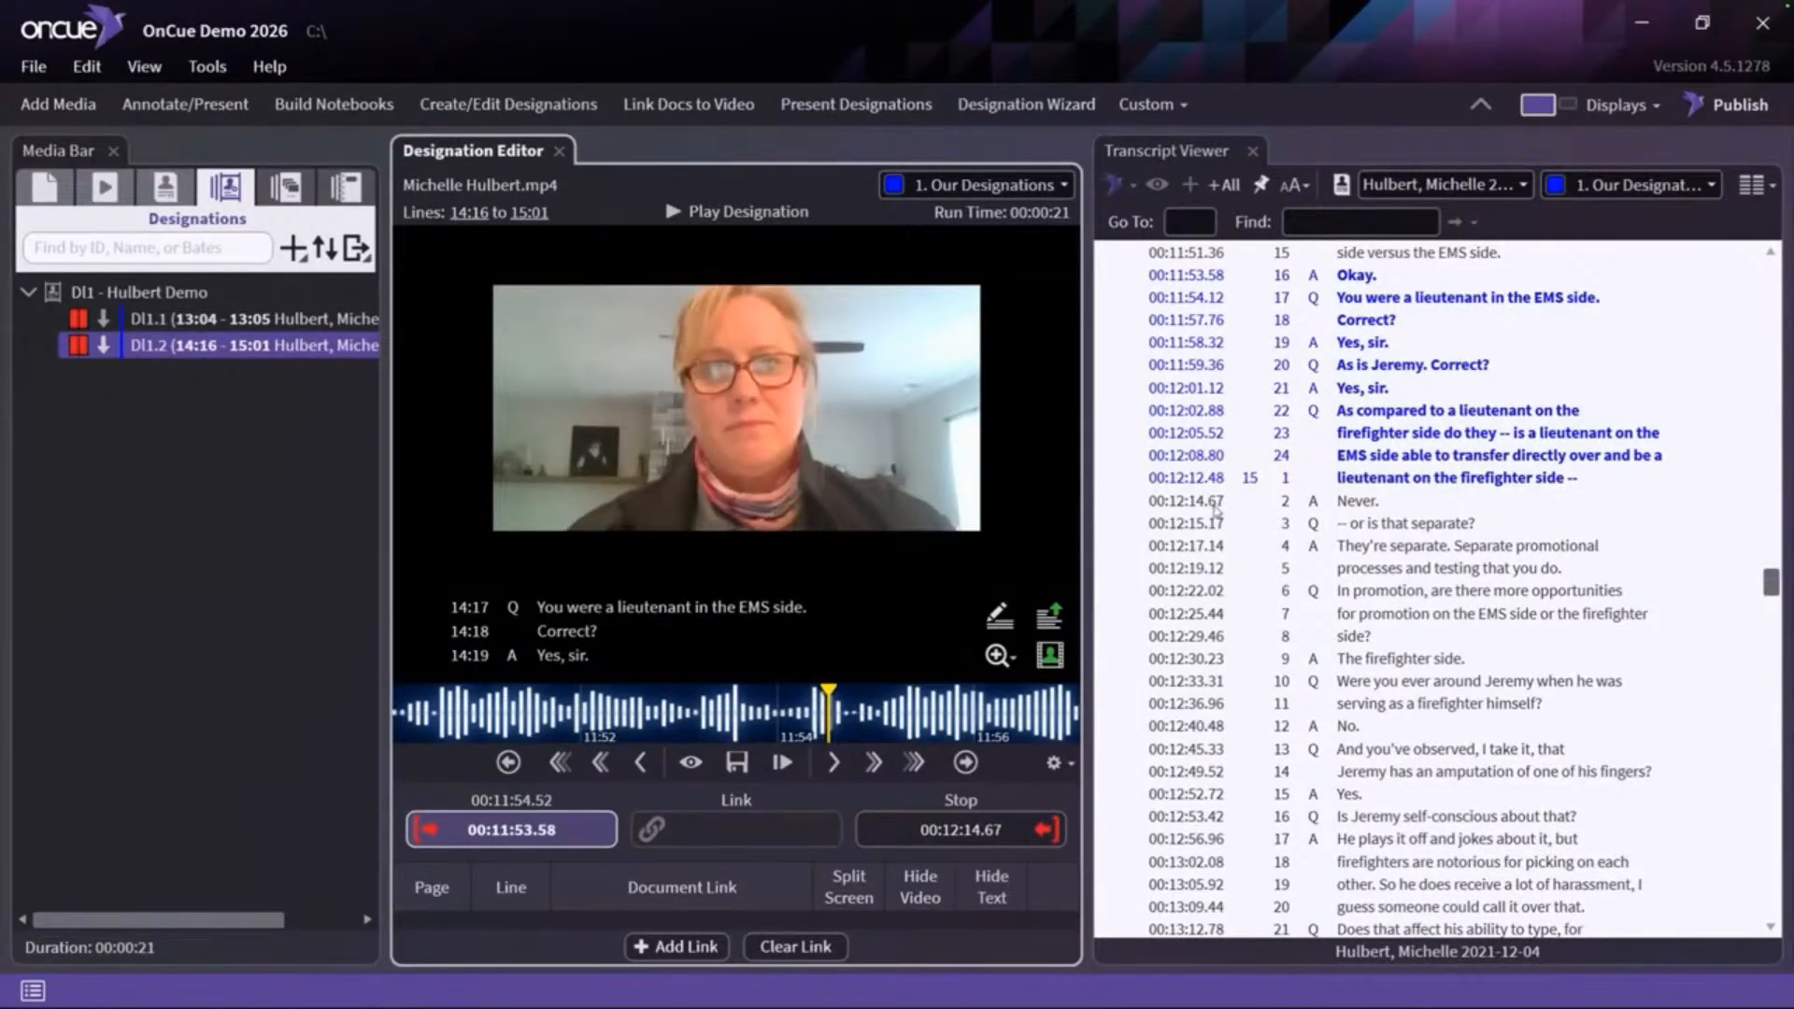
{"action": "left_click", "coordinate": [213, 321]}
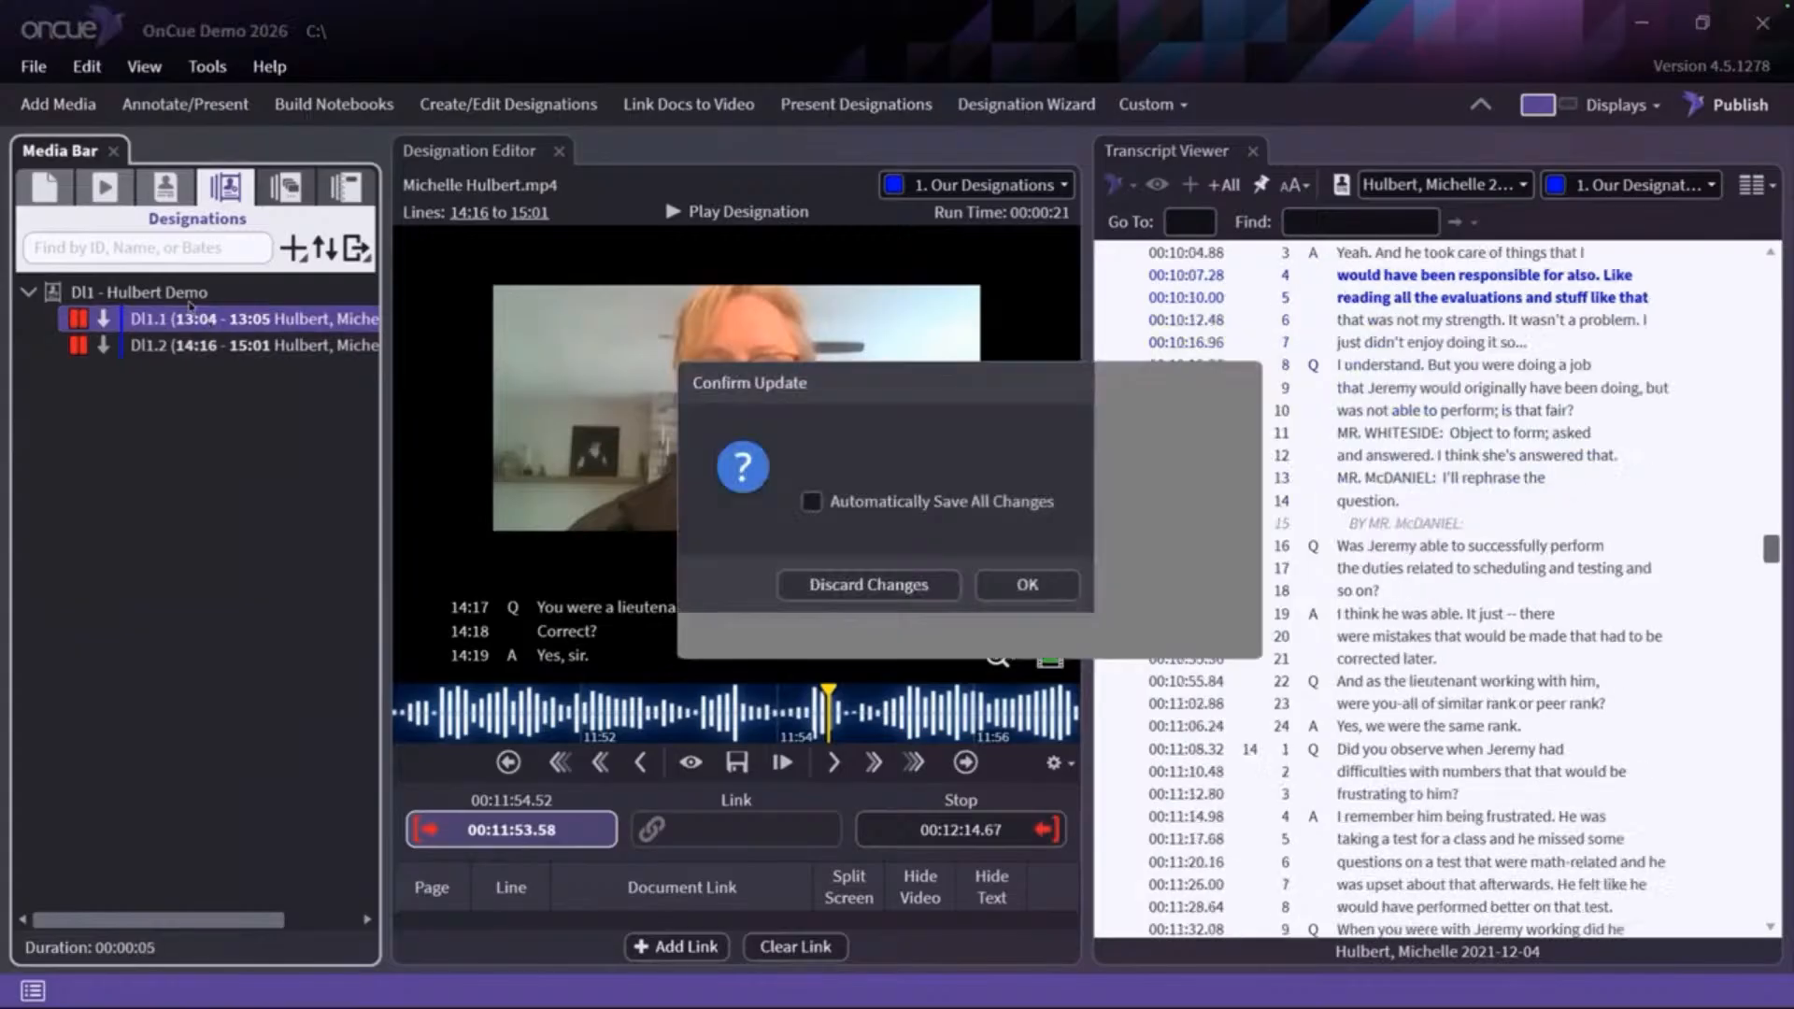
{"action": "left_click", "coordinate": [980, 626]}
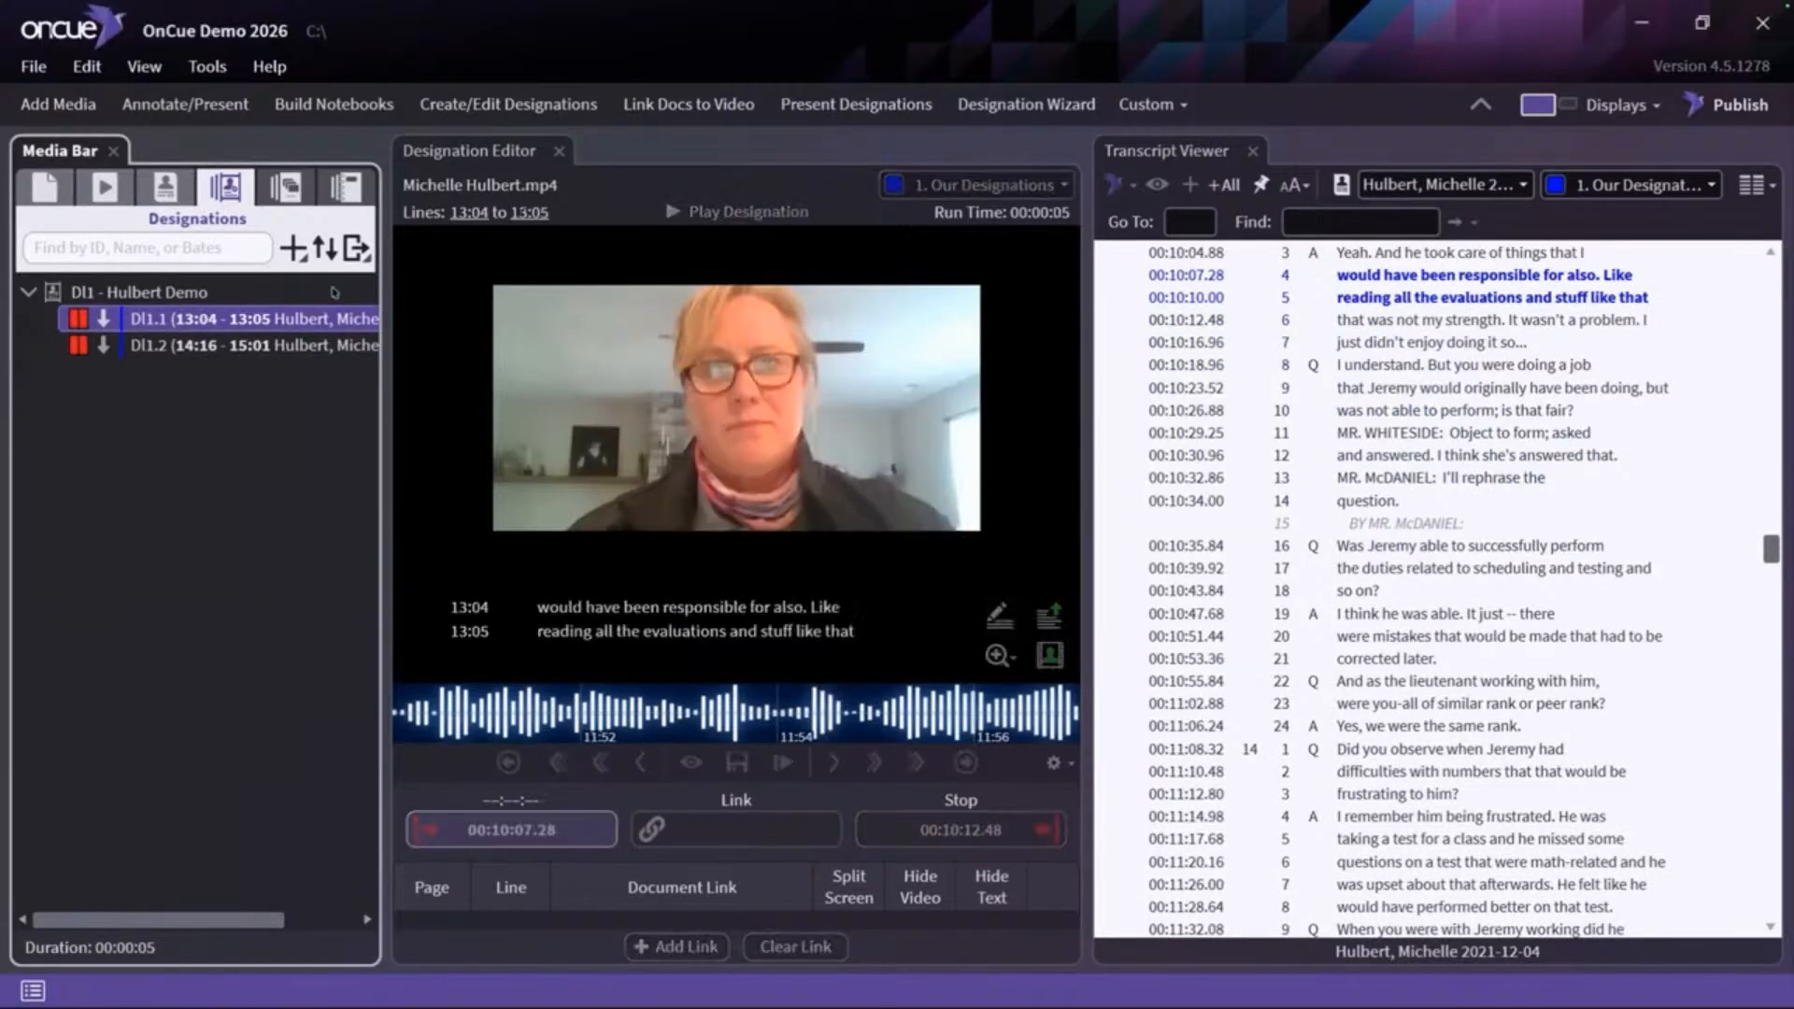
{"action": "left_click", "coordinate": [147, 294]}
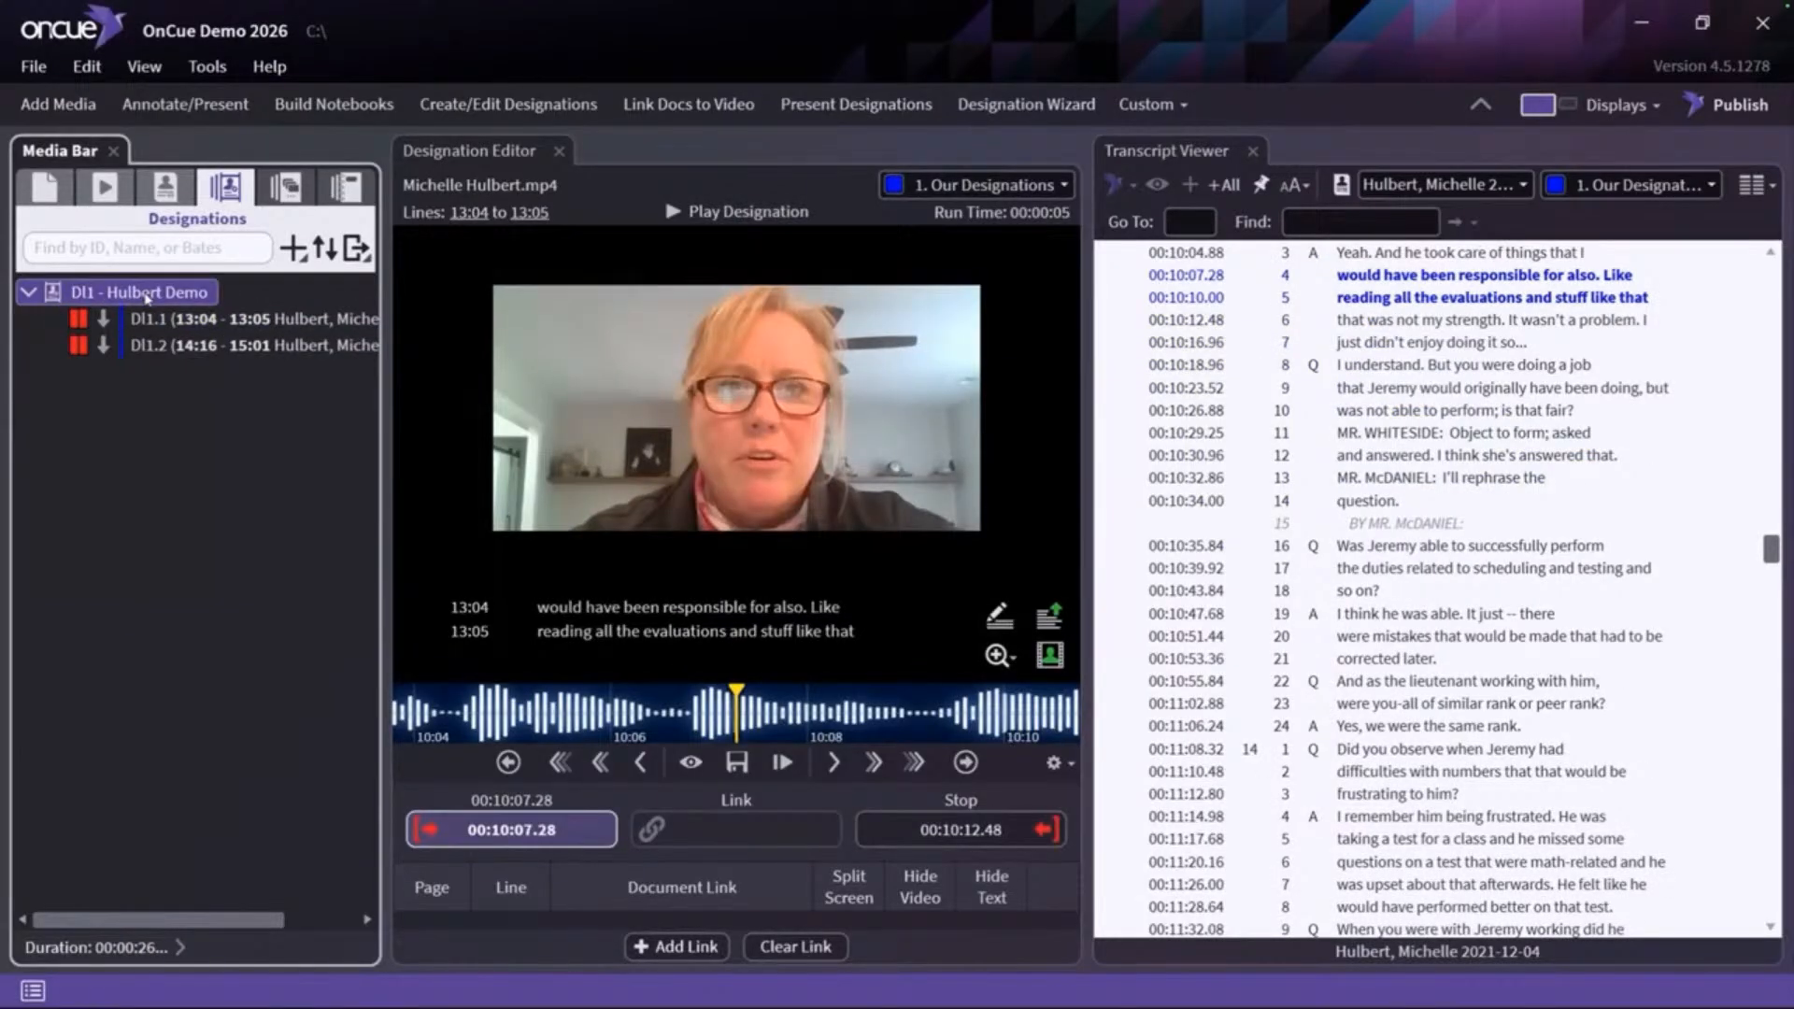
Publish designation list Dl1 to present its clips
{"action": "right_click", "coordinate": [146, 296]}
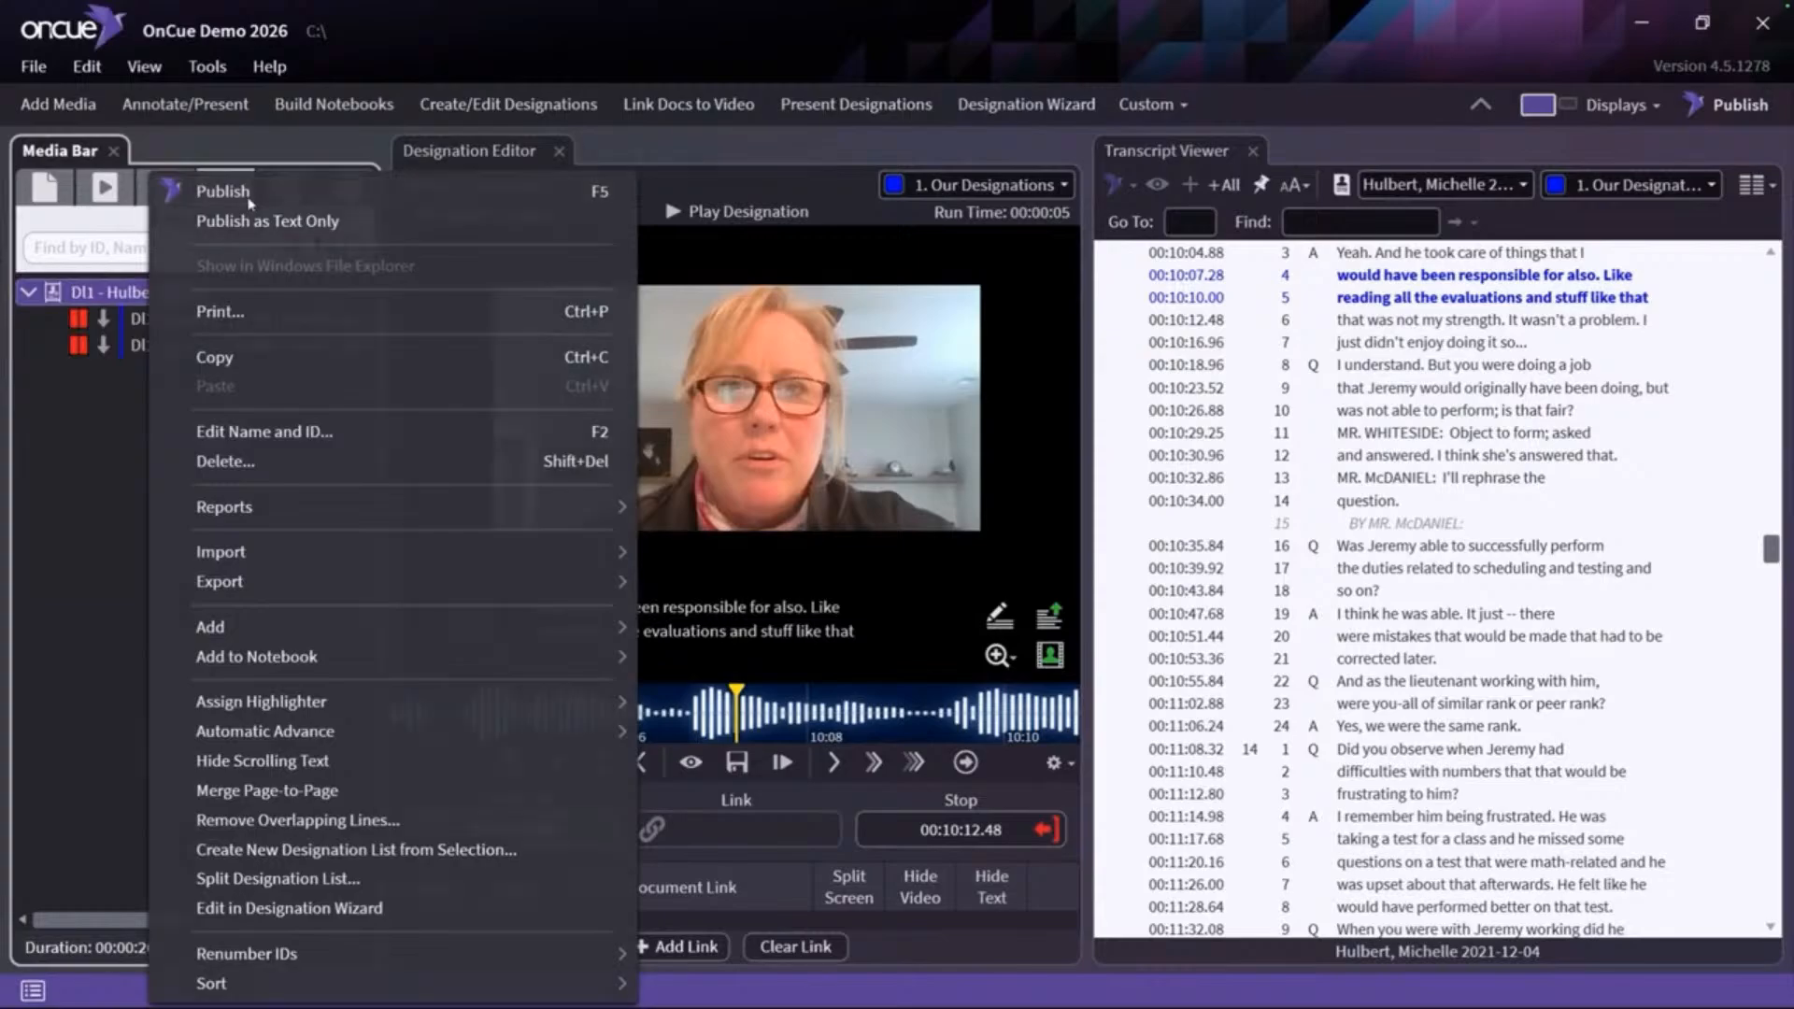
{"action": "left_click", "coordinate": [248, 193]}
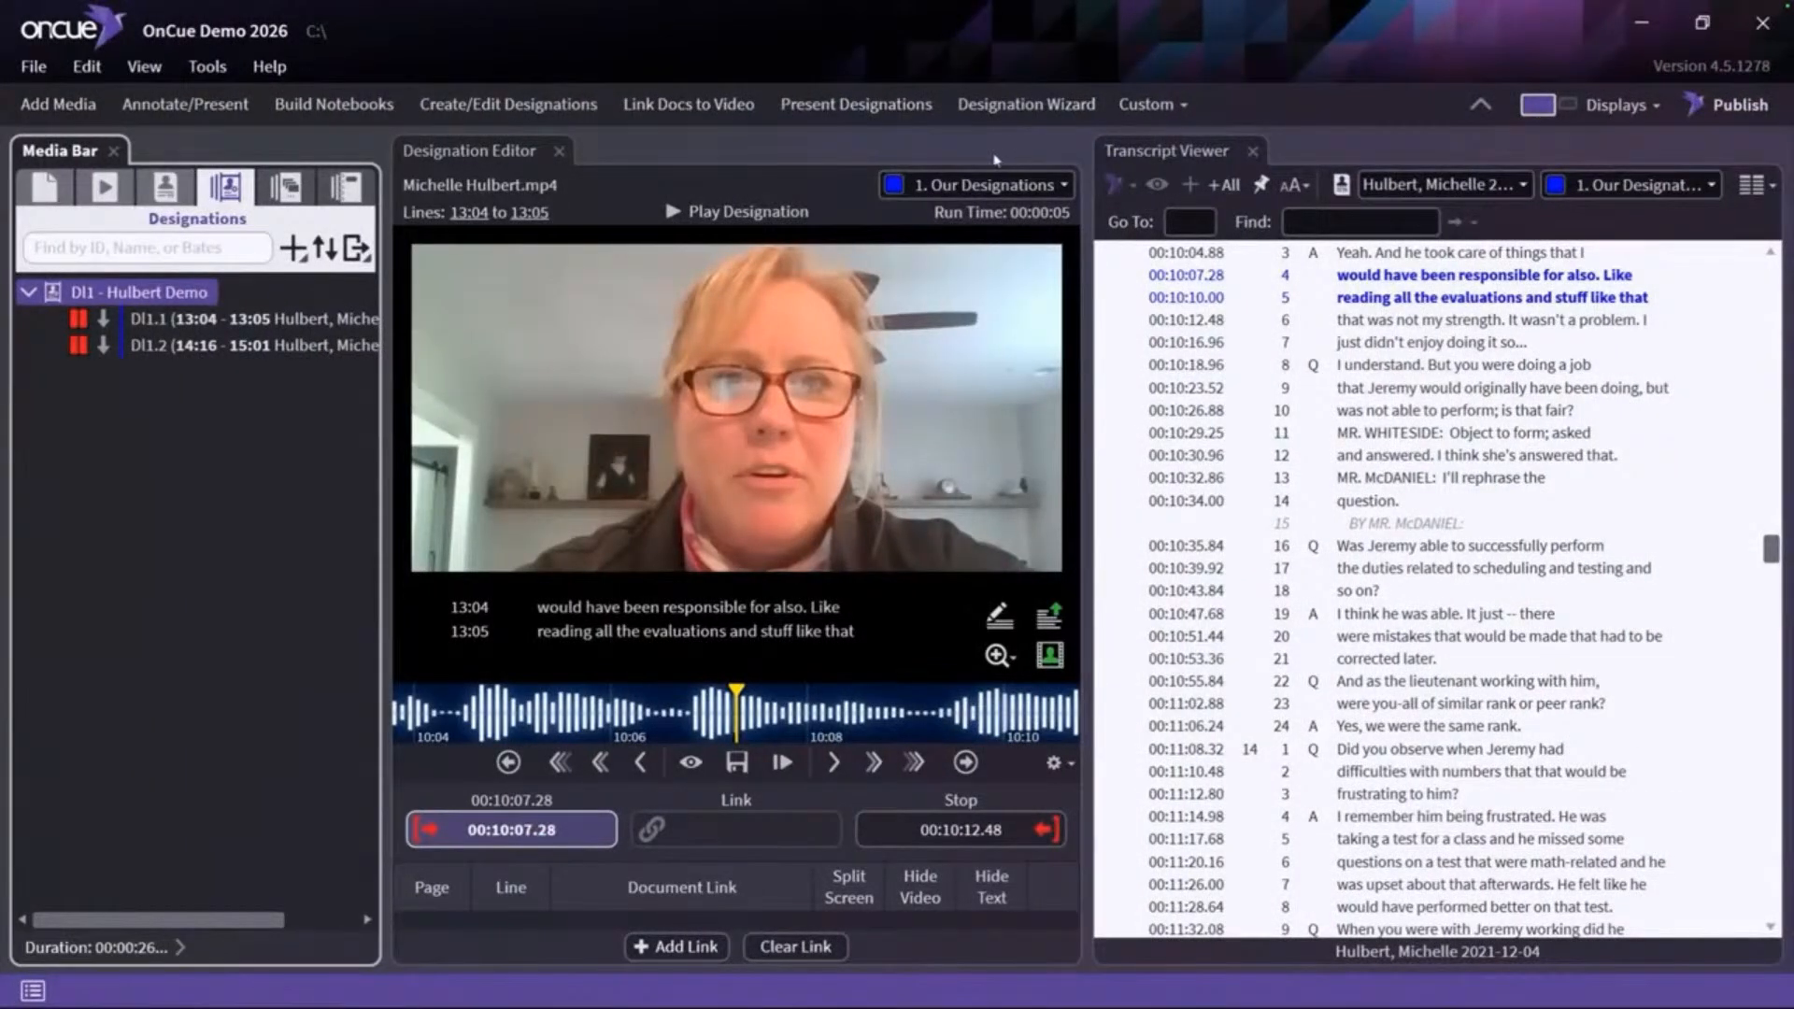
Optimize the case database oc_dbase.sqlite, review the integrity check log to its end, and close the database tools
{"action": "left_click", "coordinate": [205, 67]}
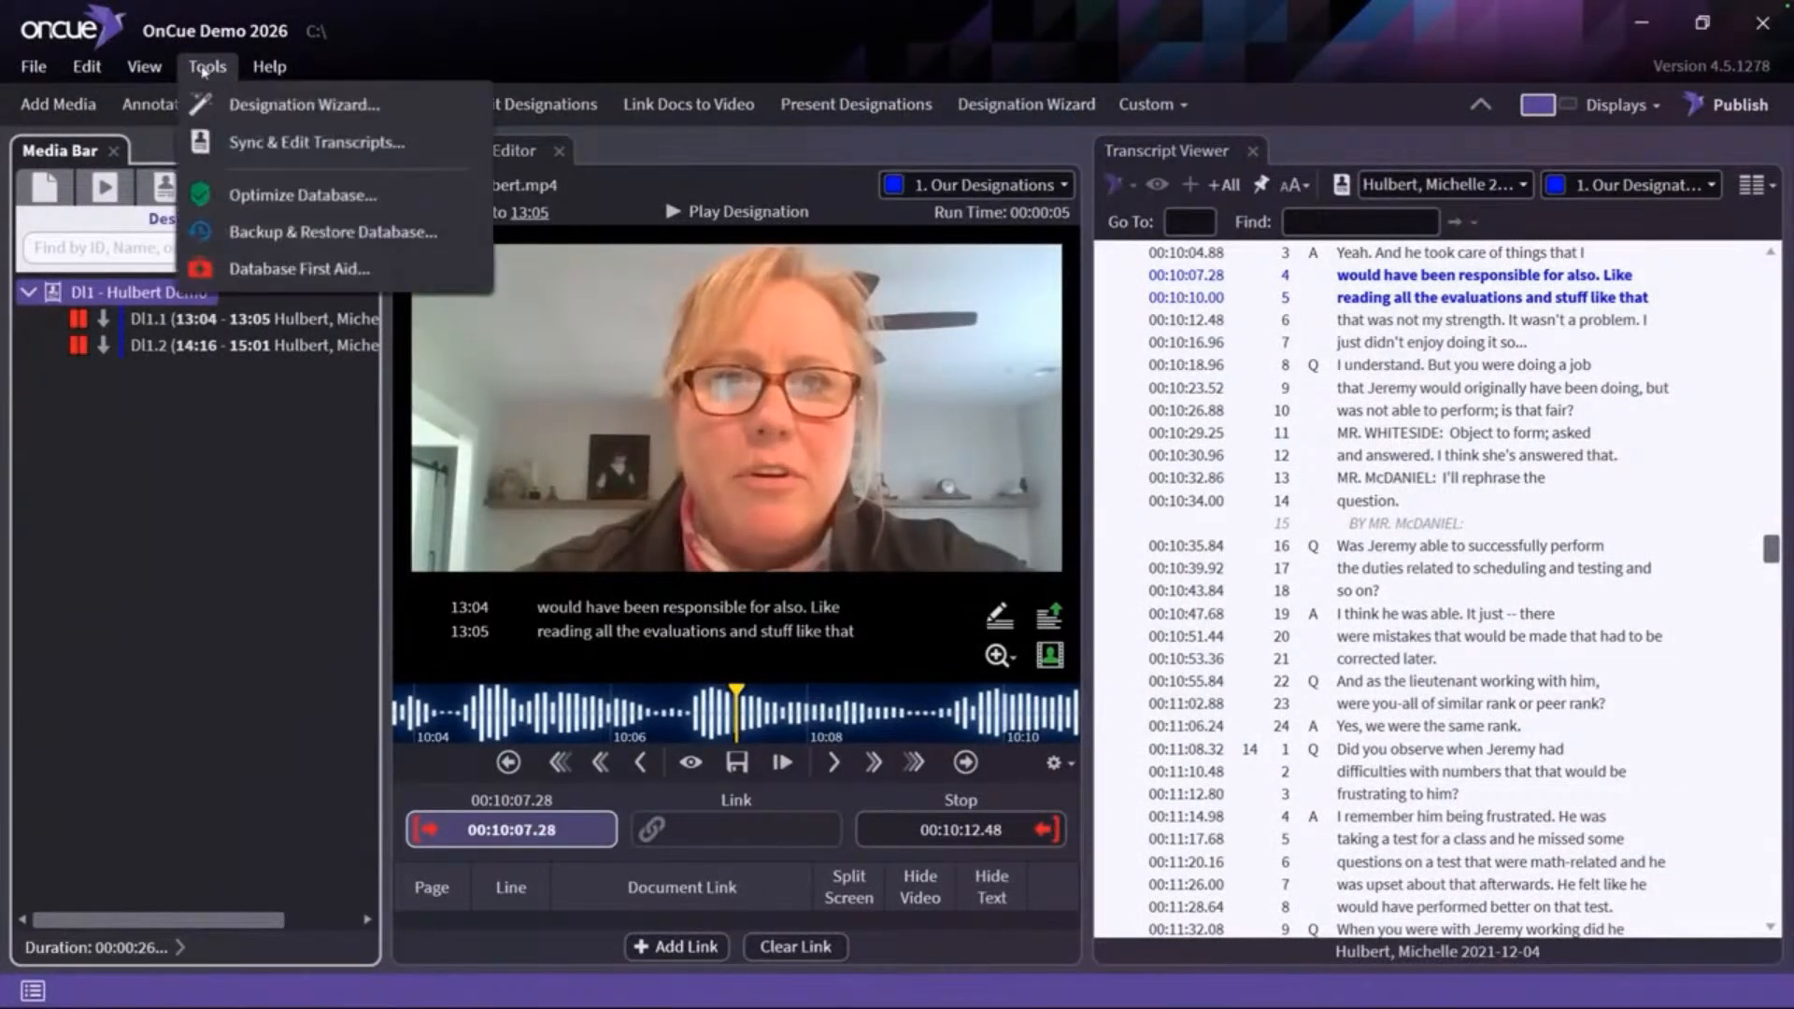
{"action": "left_click", "coordinate": [259, 194]}
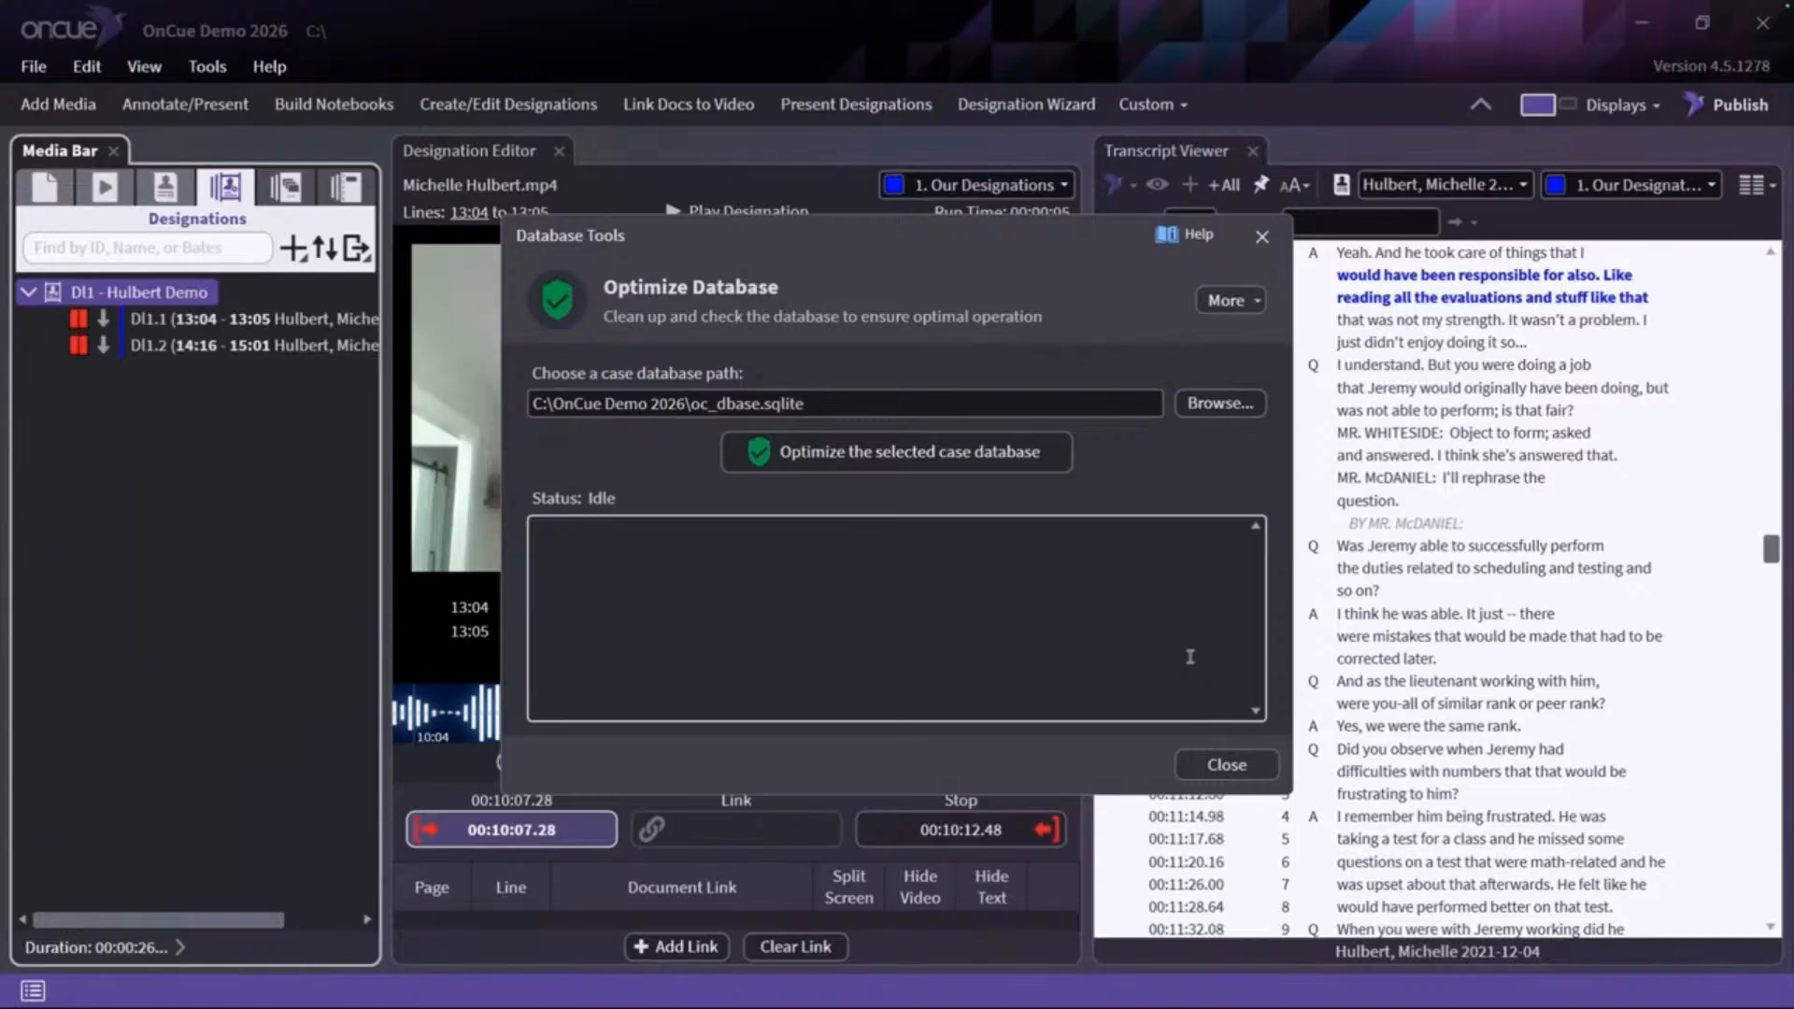
{"action": "left_click", "coordinate": [876, 462]}
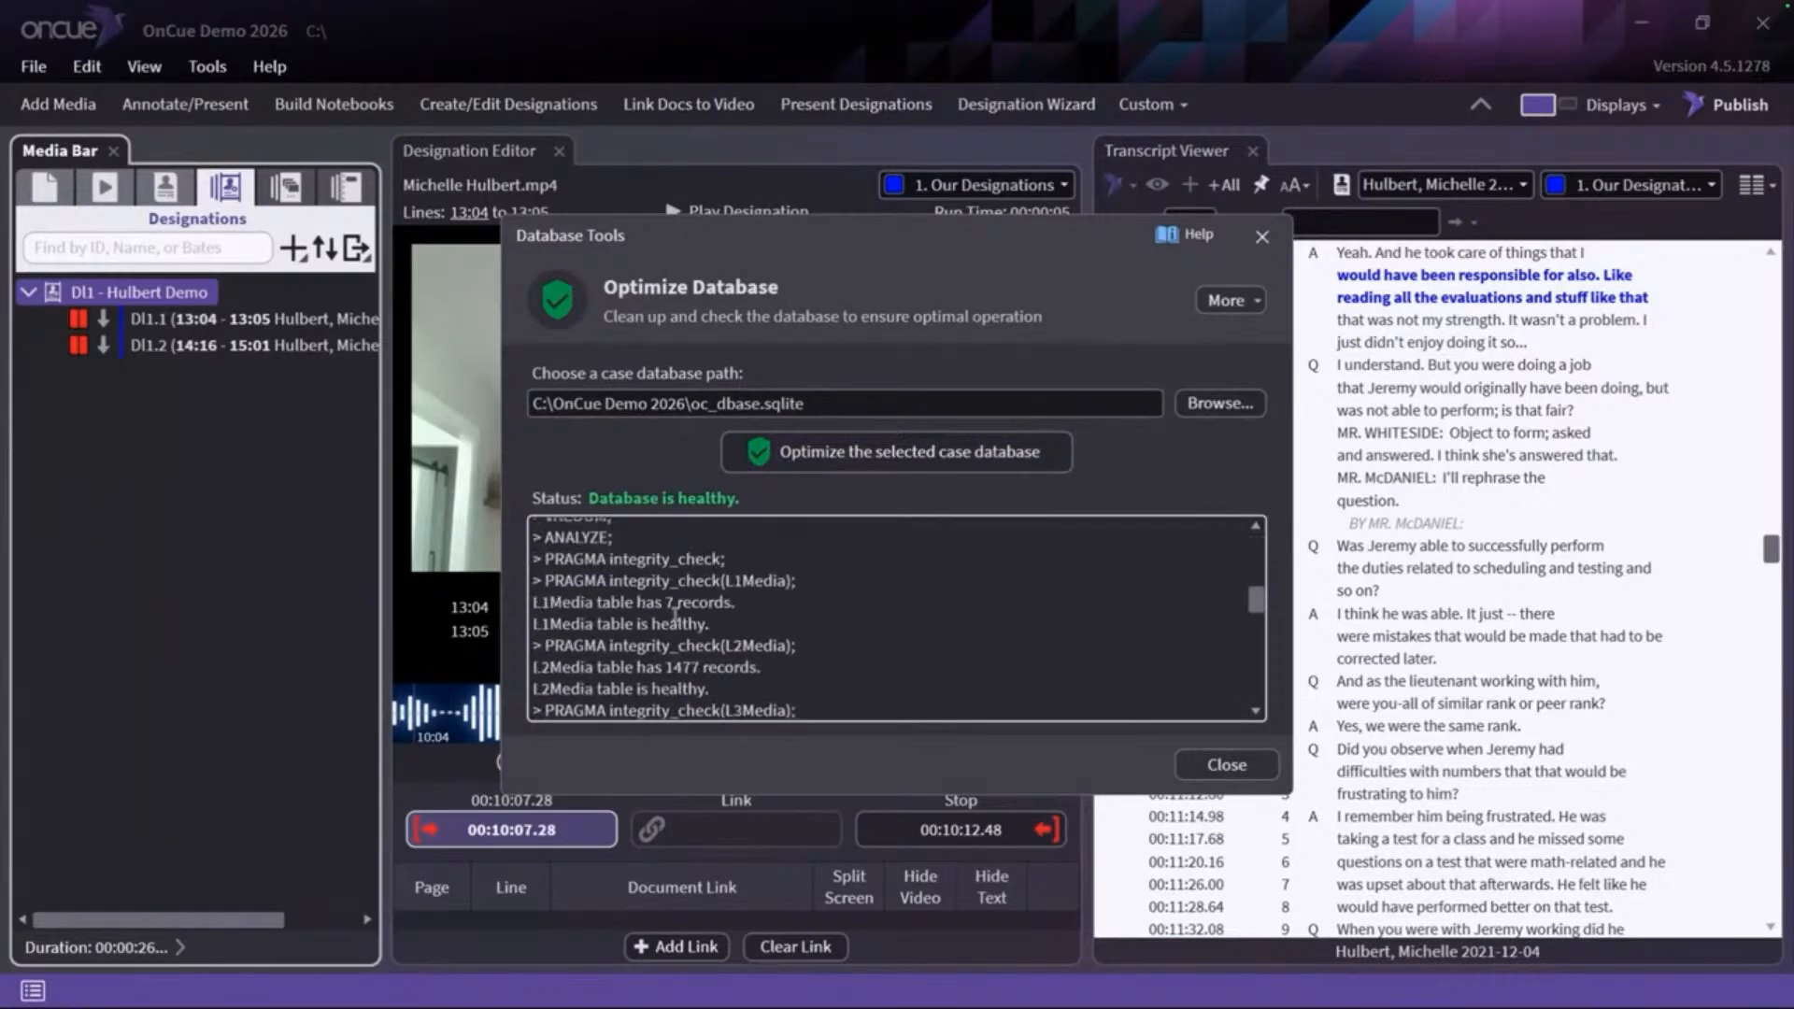
{"action": "scroll", "coordinate": [675, 613], "scroll_direction": "down", "scroll_amount": 5}
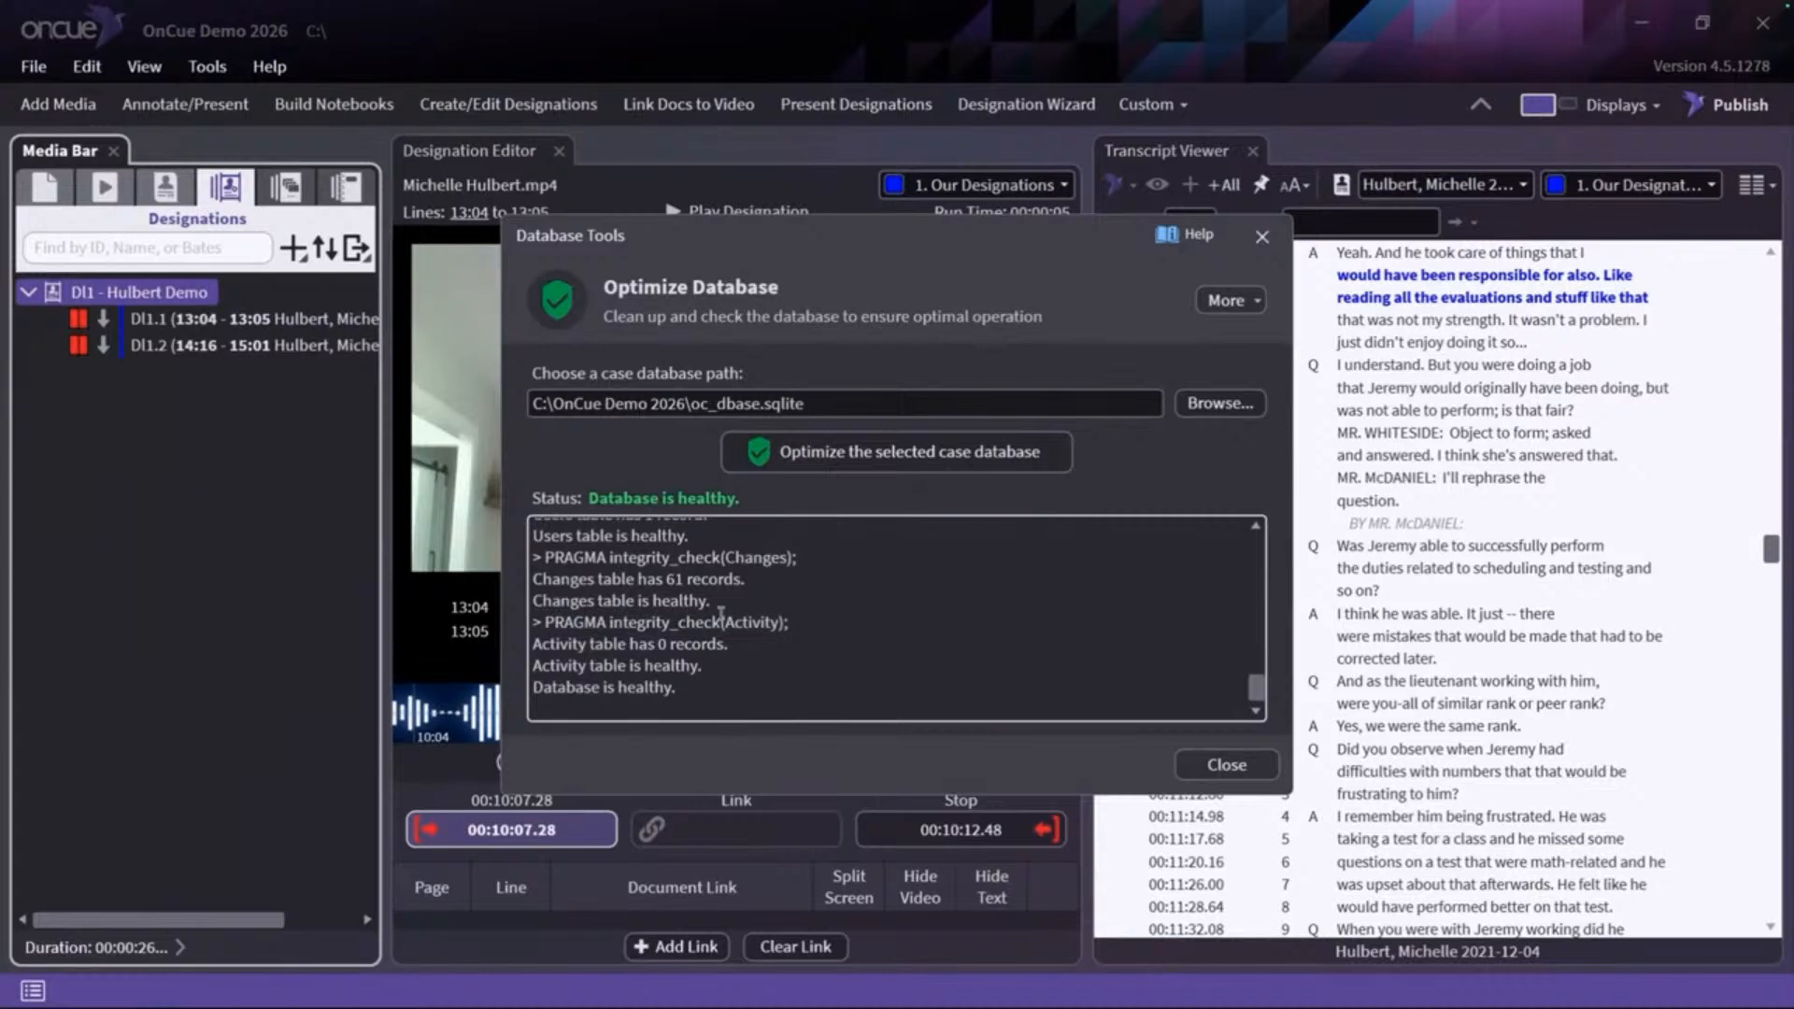
{"action": "left_click", "coordinate": [1226, 766]}
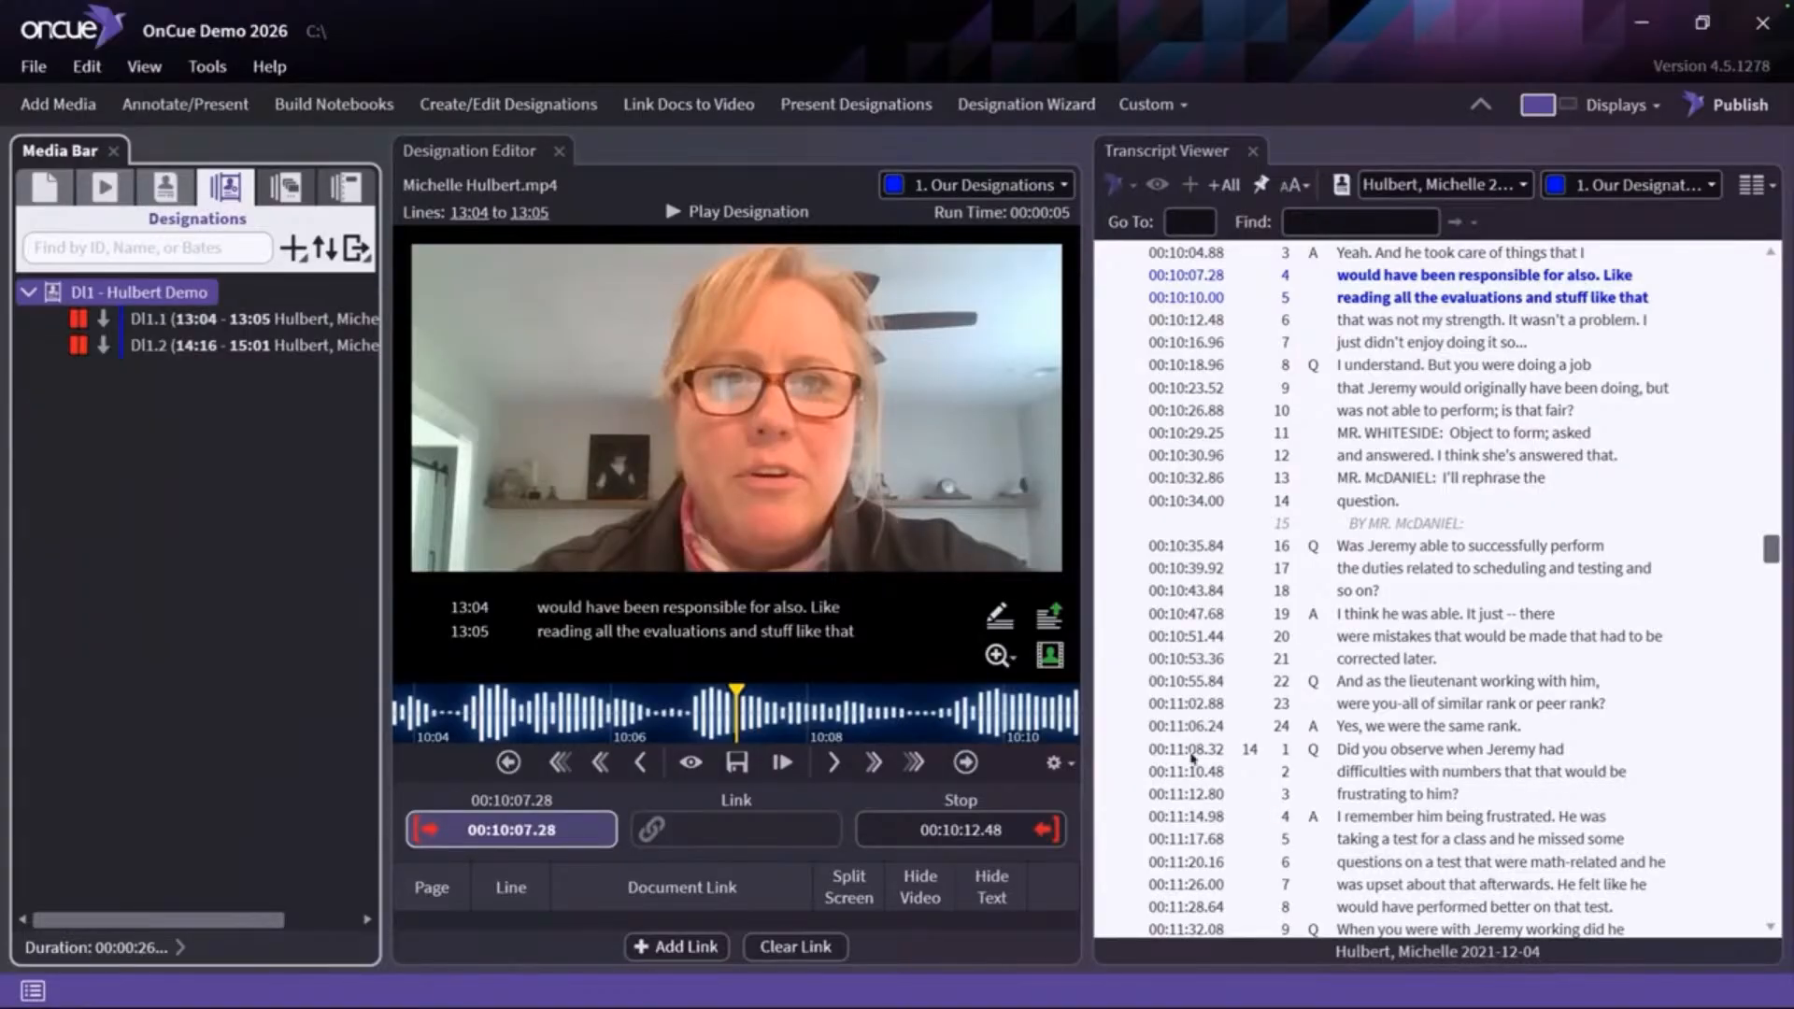
Examine the original-size and scaled resolution options for optimizing the 2021-12-04 transcript's video, and cancel without optimizing
{"action": "left_click", "coordinate": [173, 193]}
{"action": "right_click", "coordinate": [97, 318]}
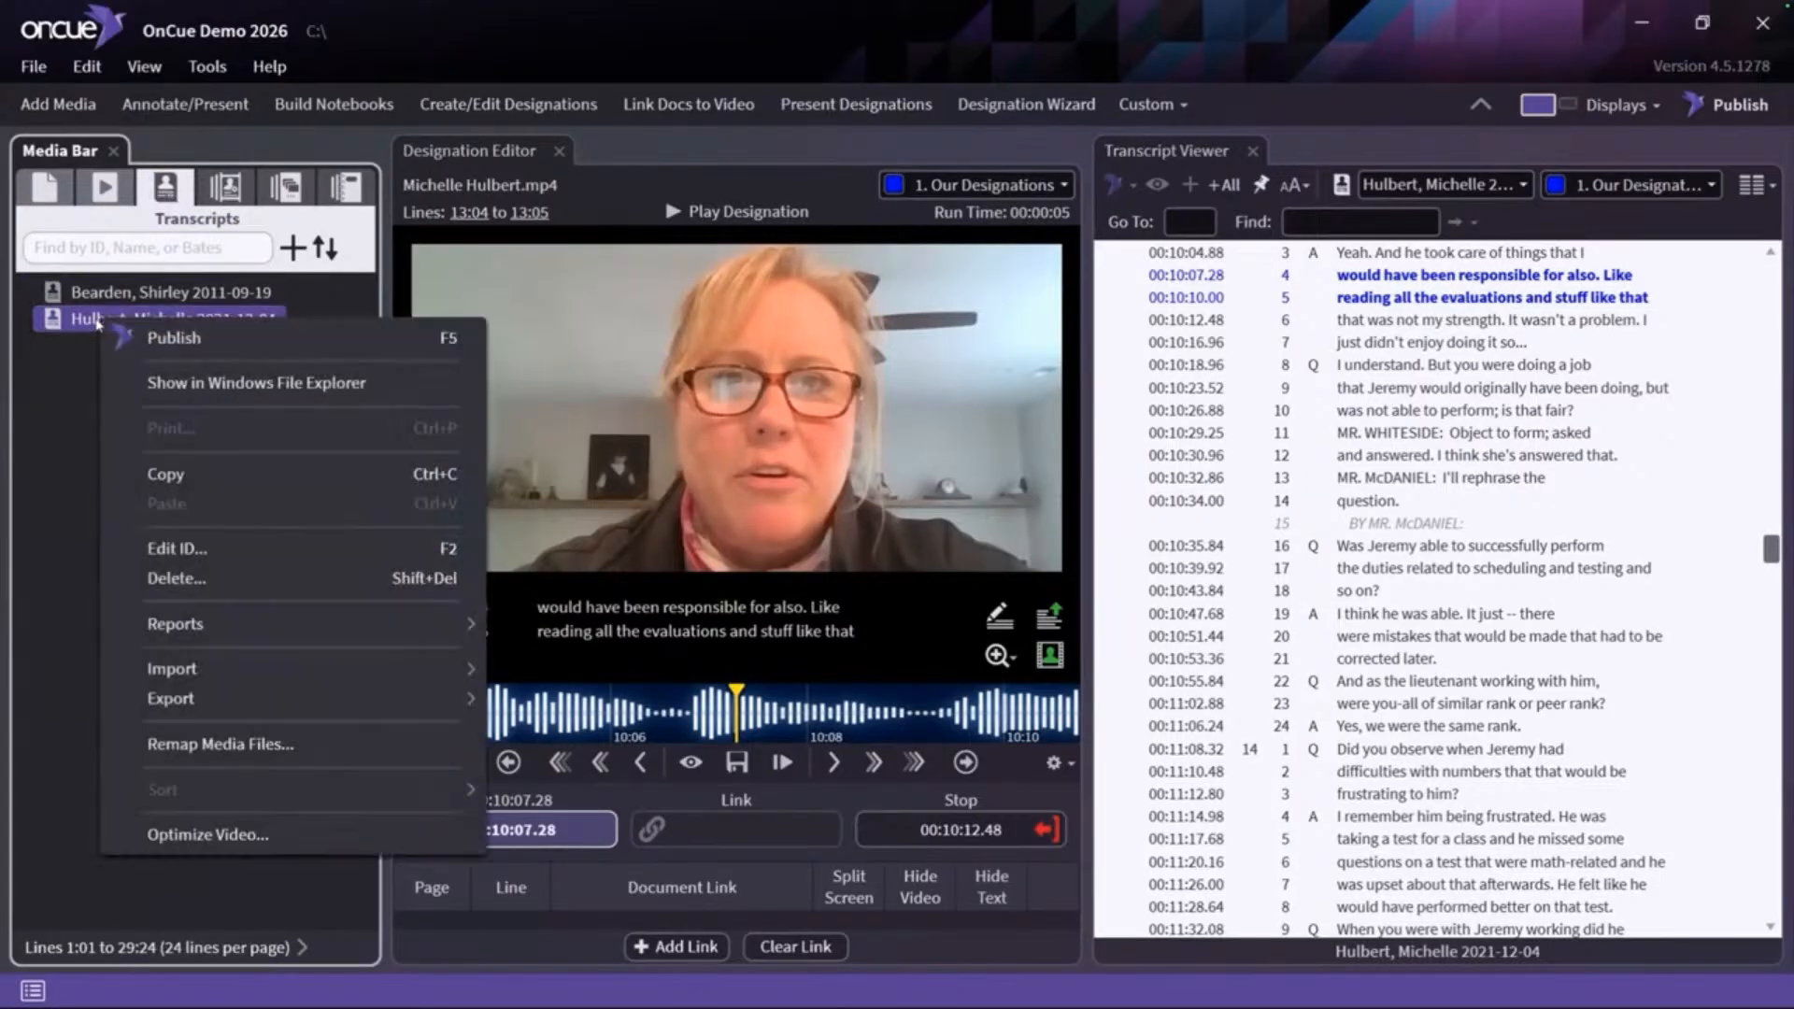
{"action": "left_click", "coordinate": [279, 836]}
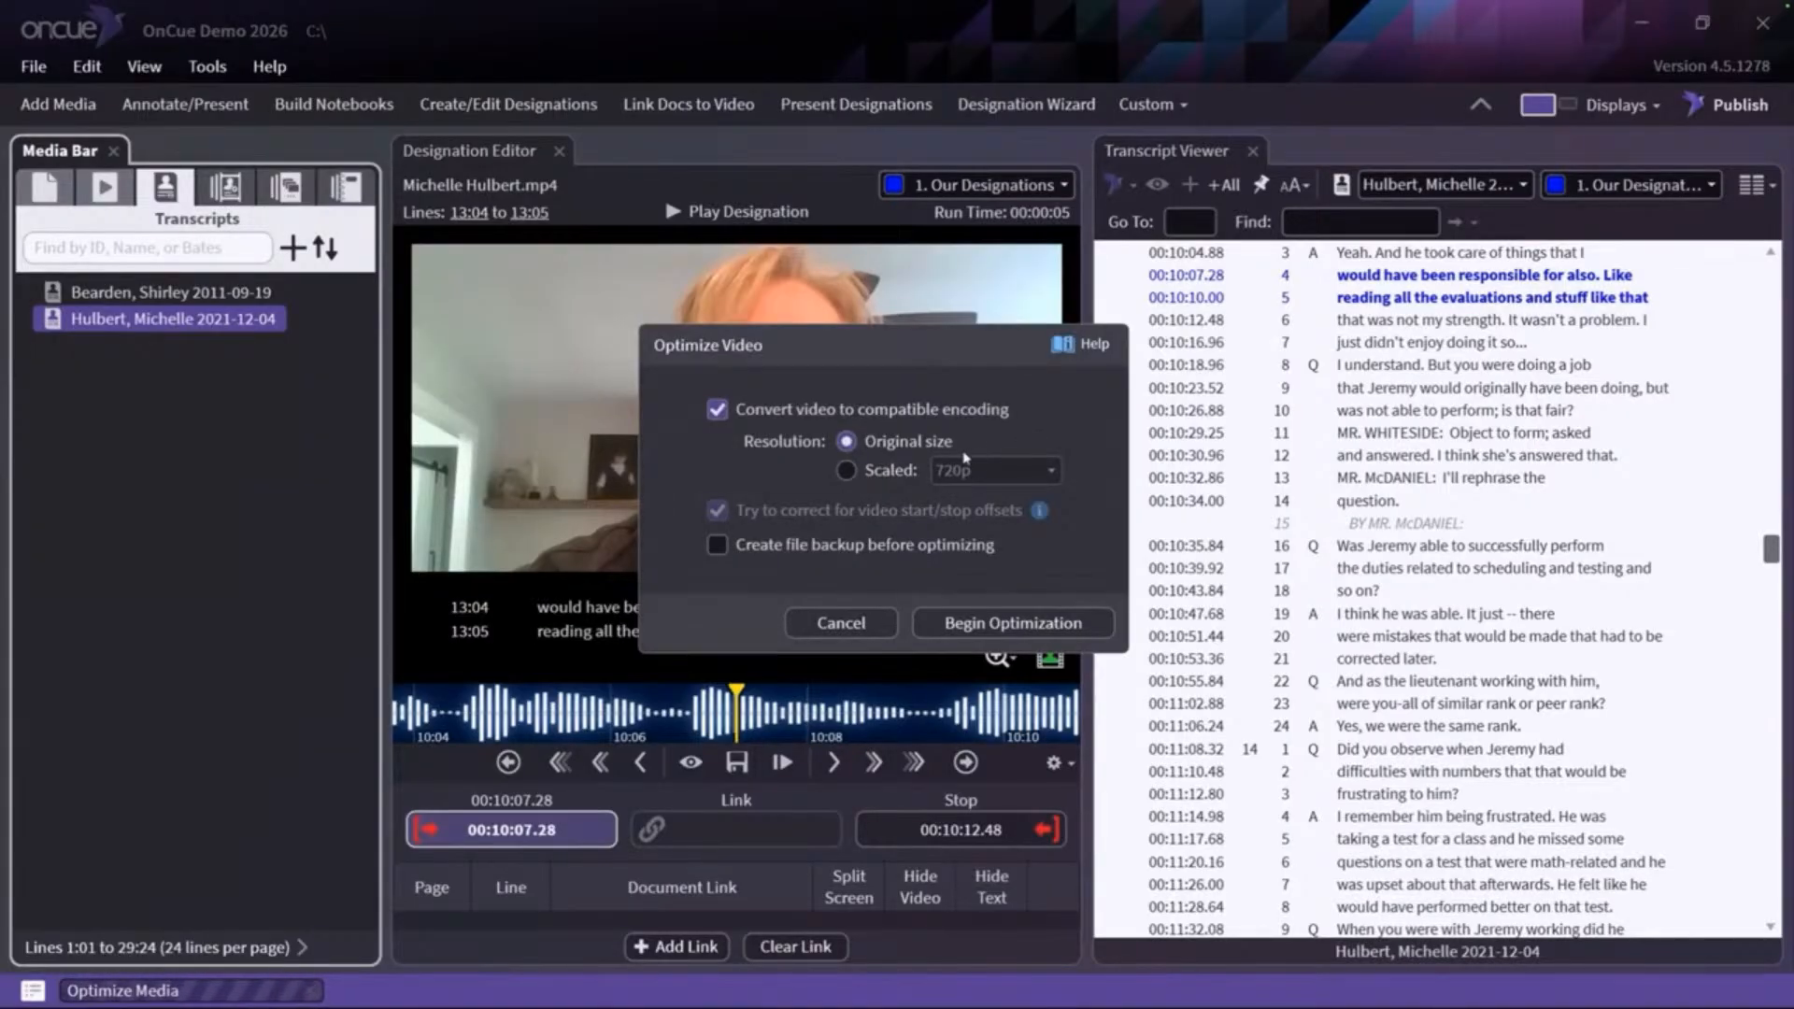
{"action": "left_click", "coordinate": [846, 473]}
{"action": "left_click", "coordinate": [846, 441]}
{"action": "left_click", "coordinate": [841, 623]}
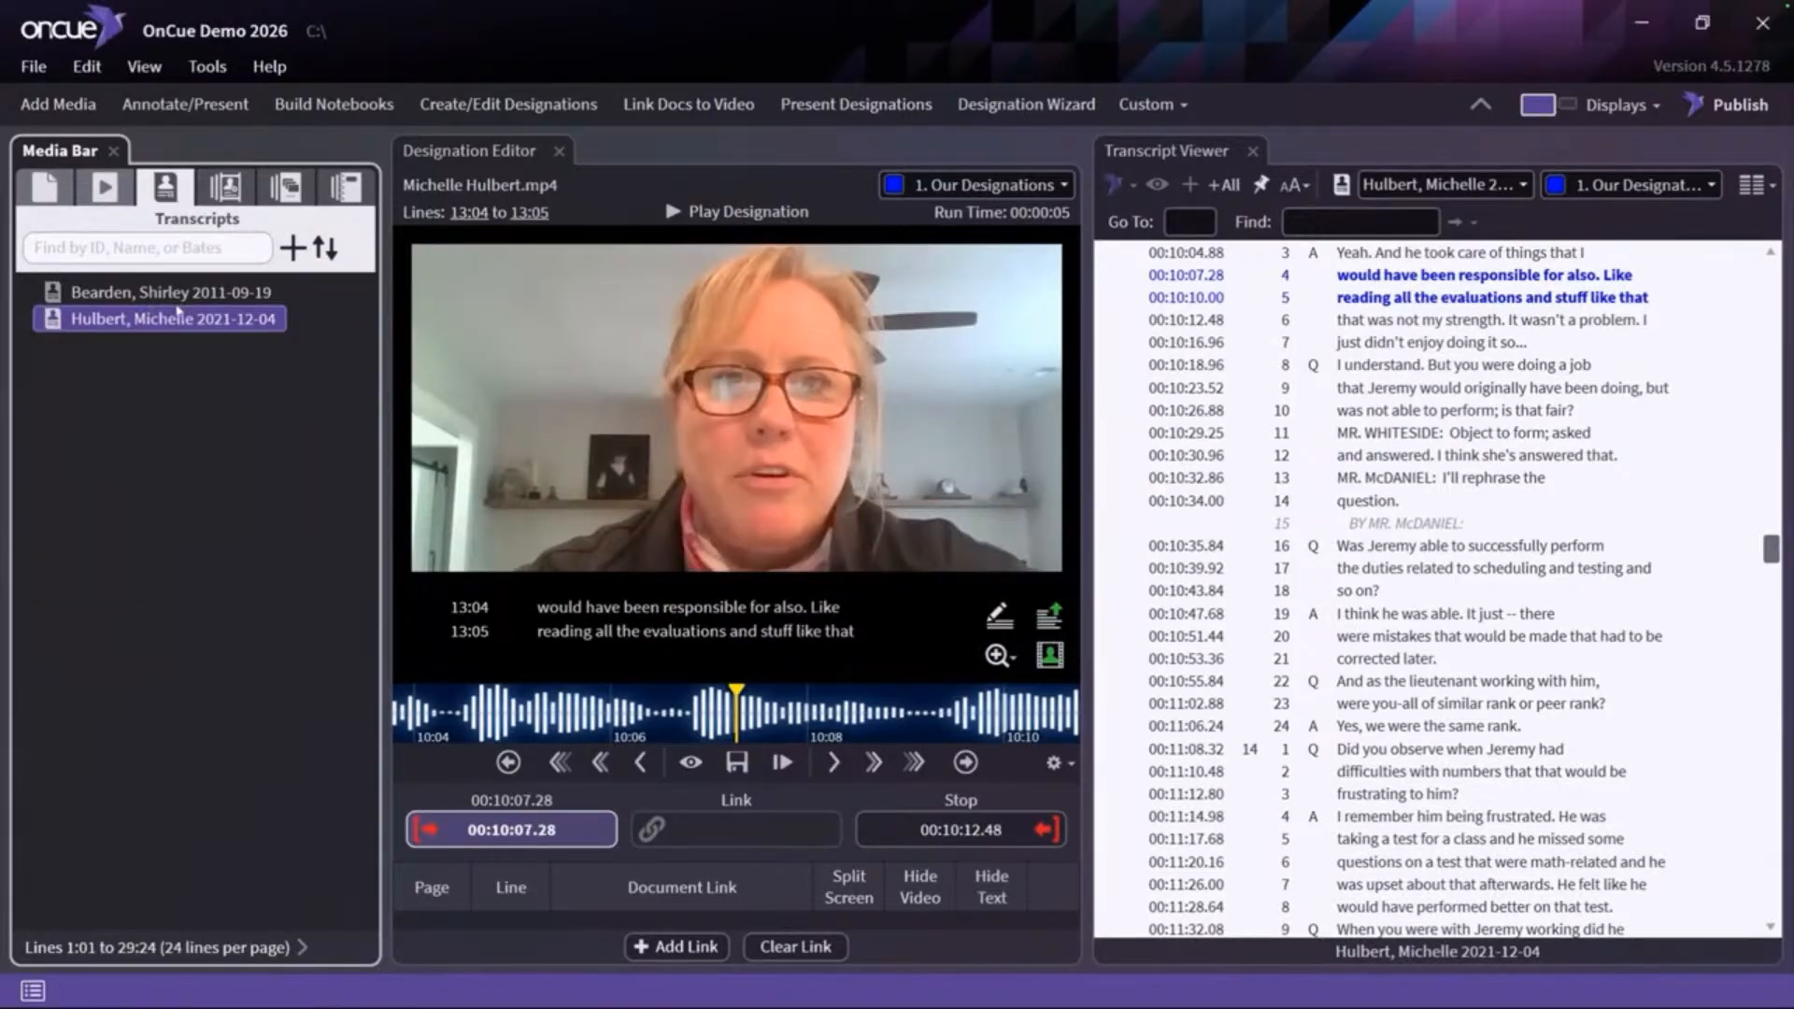
Export designation list Dl1 as a 720p MPEG-4 - H.264/AVC video with embedded text to C:\OnCue Demo 2026\_exports
{"action": "right_click", "coordinate": [174, 321]}
{"action": "left_click", "coordinate": [205, 193]}
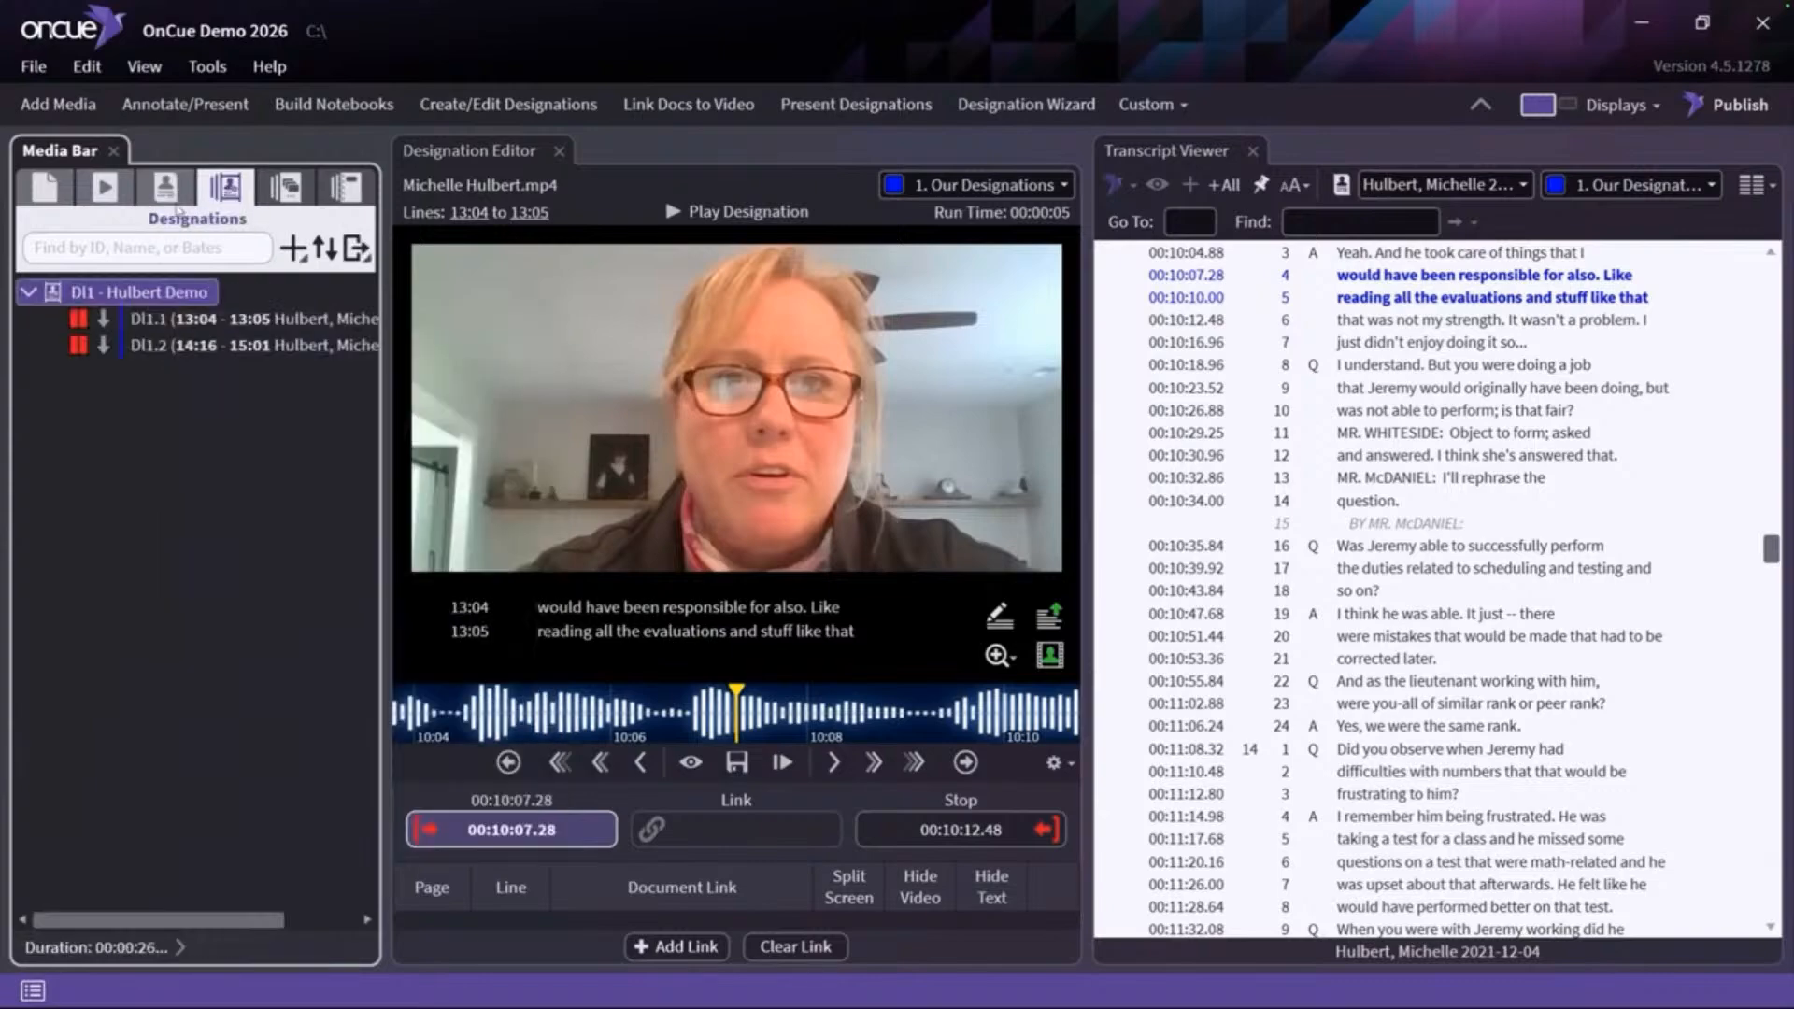
{"action": "right_click", "coordinate": [94, 301]}
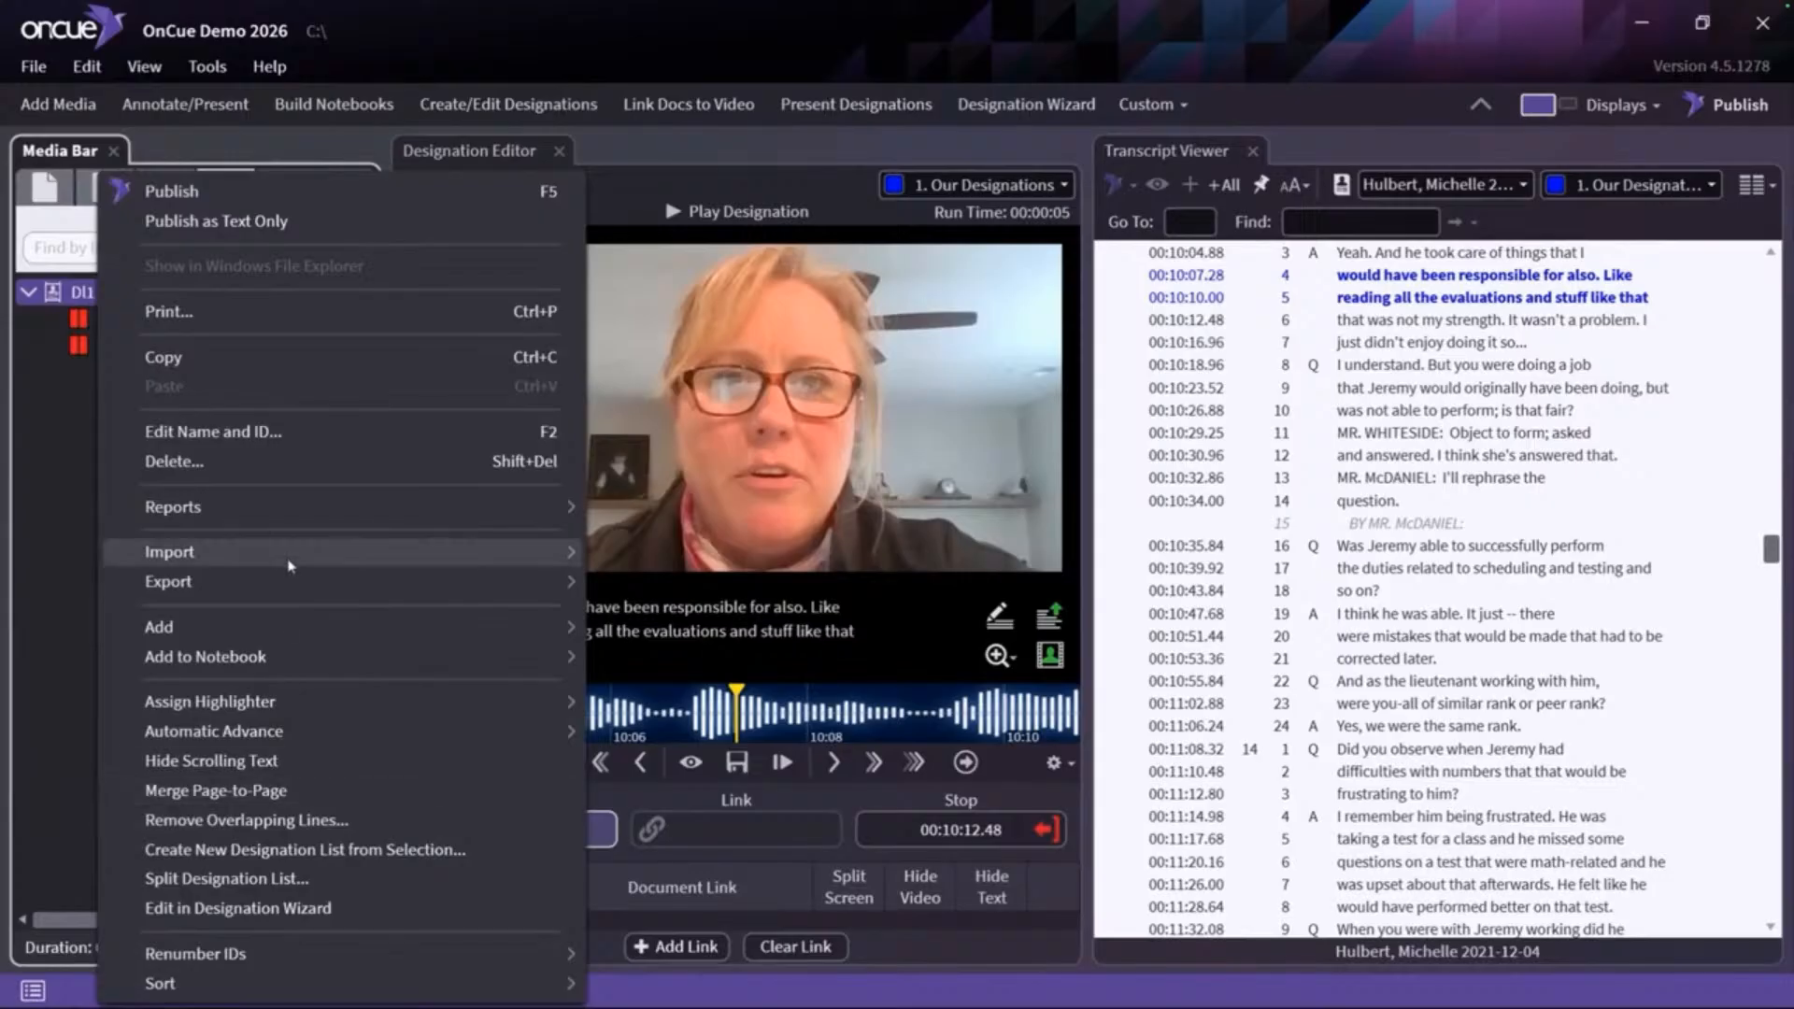
{"action": "mouse_move", "coordinate": [315, 588]}
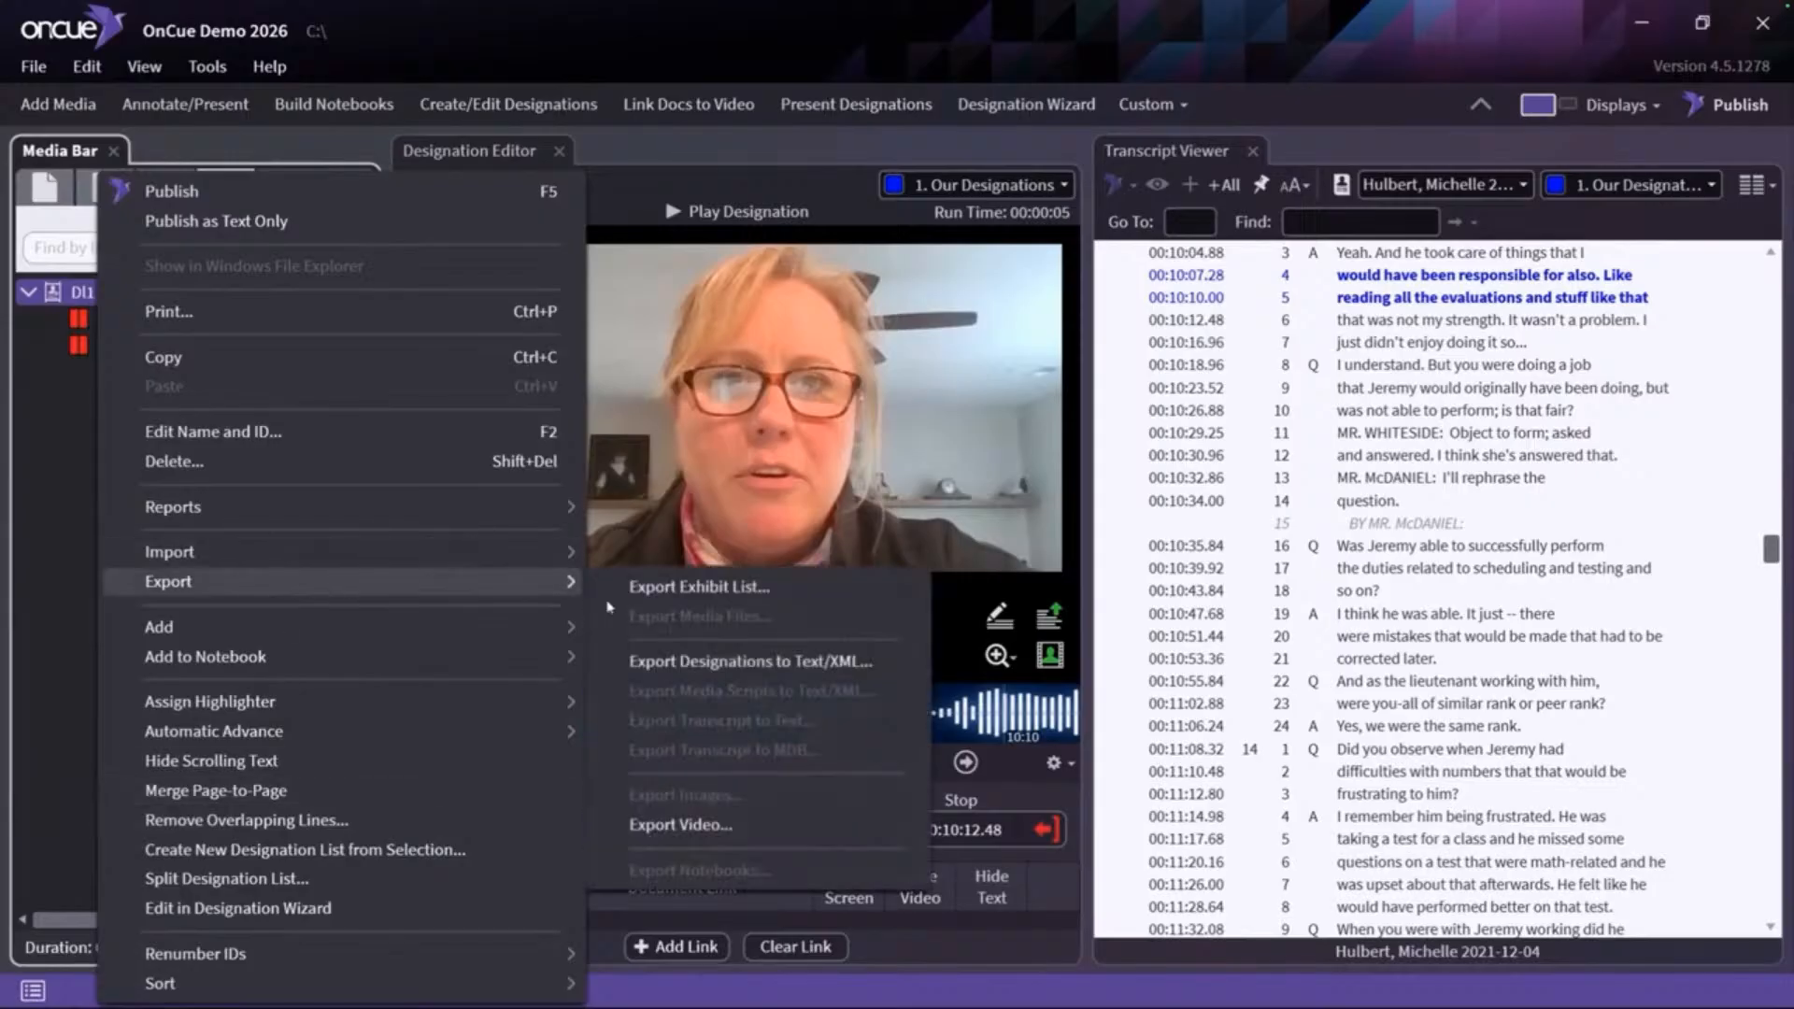
{"action": "left_click", "coordinate": [724, 825]}
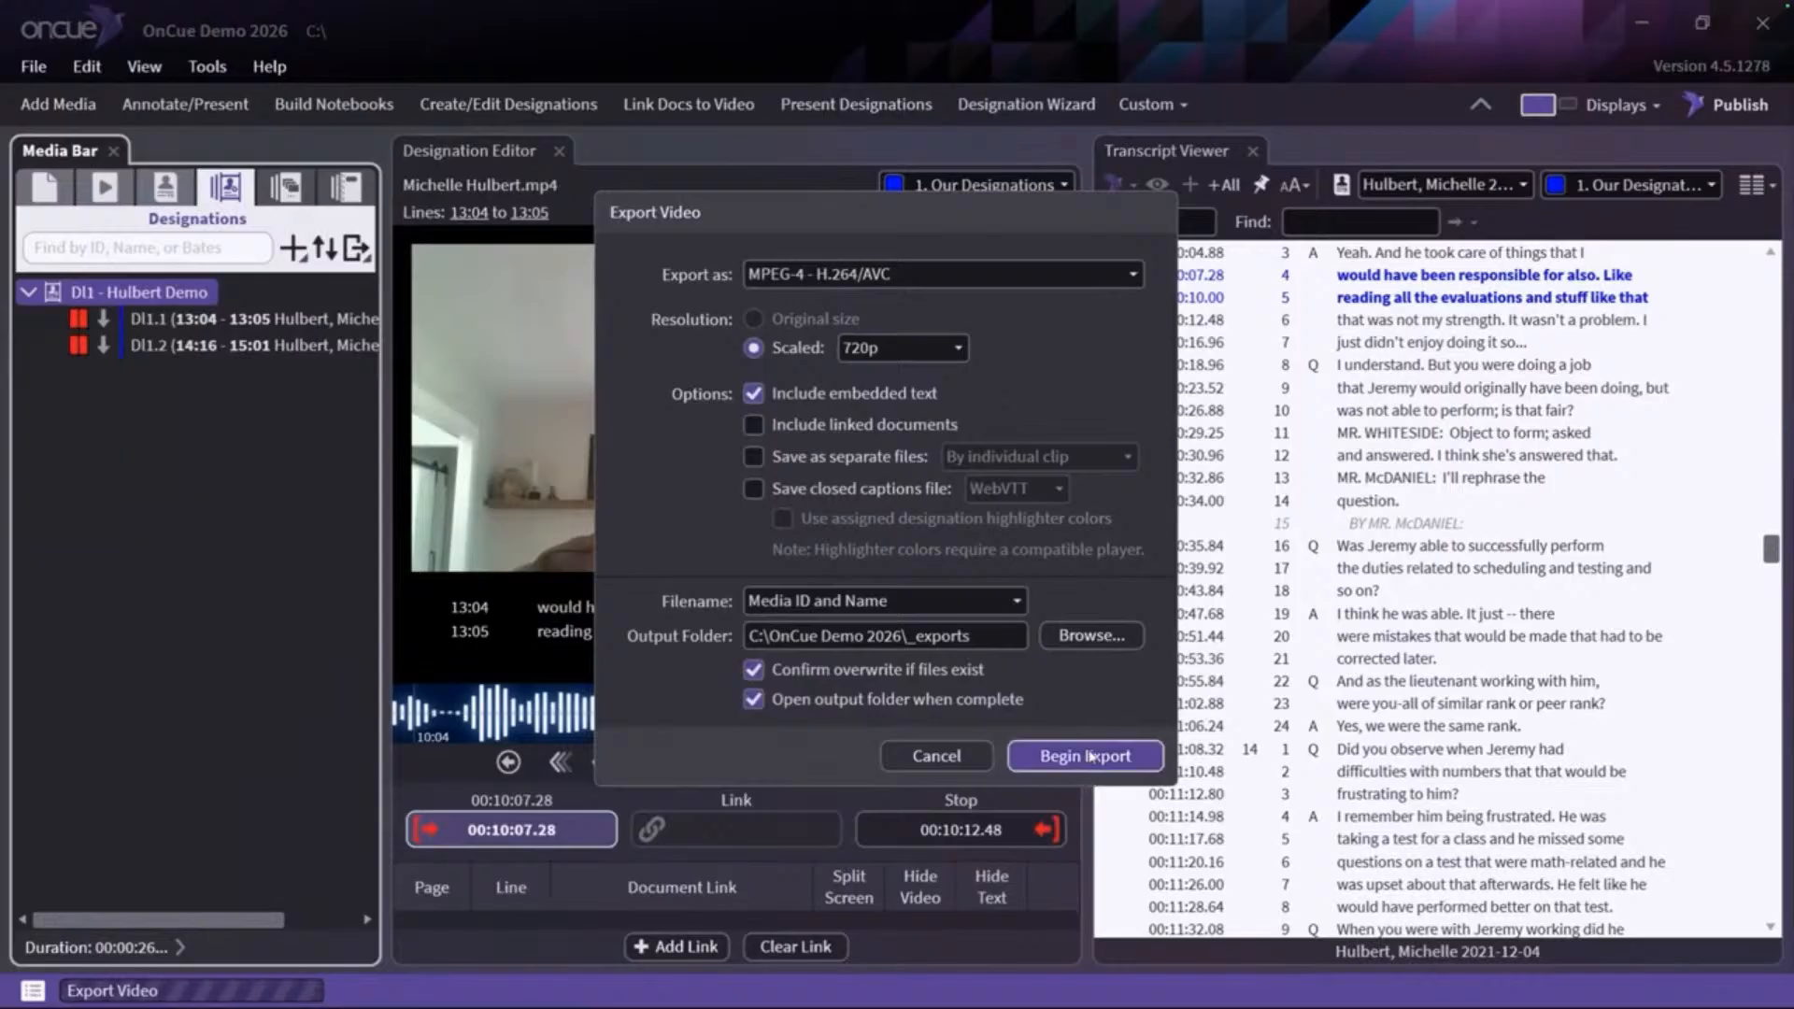
{"action": "left_click", "coordinate": [1020, 276]}
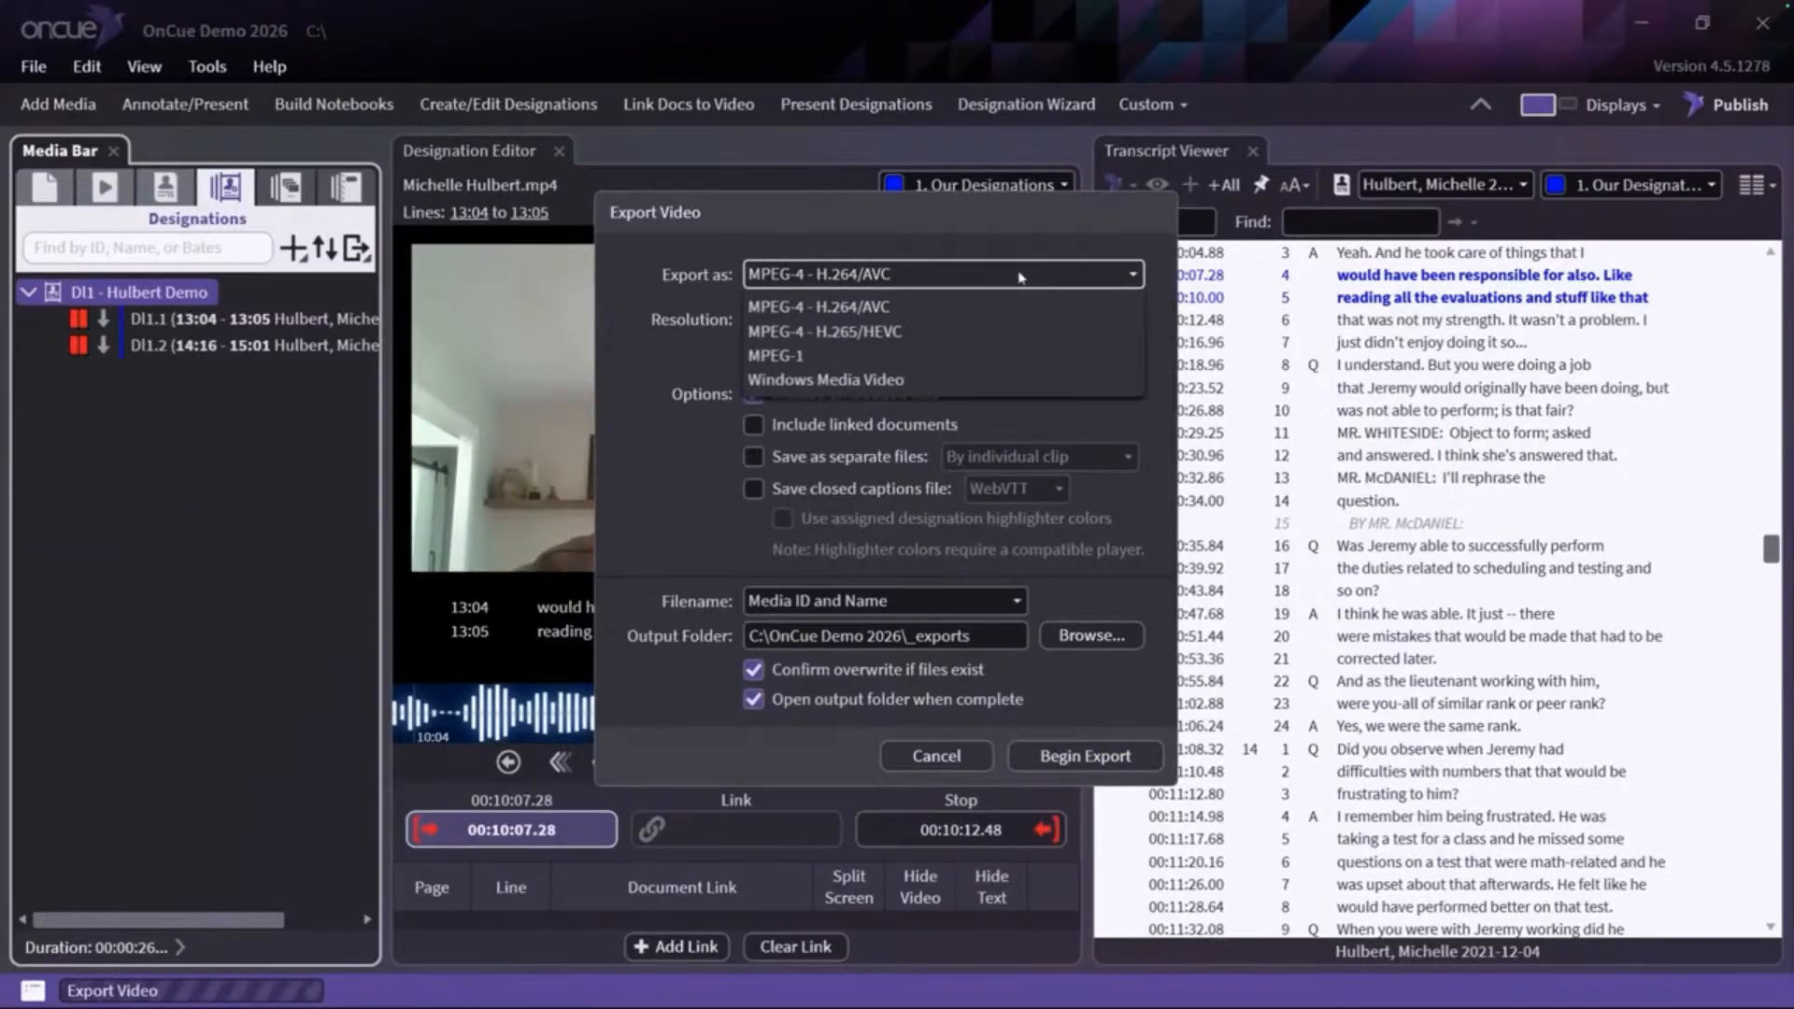
{"action": "left_click", "coordinate": [1020, 277]}
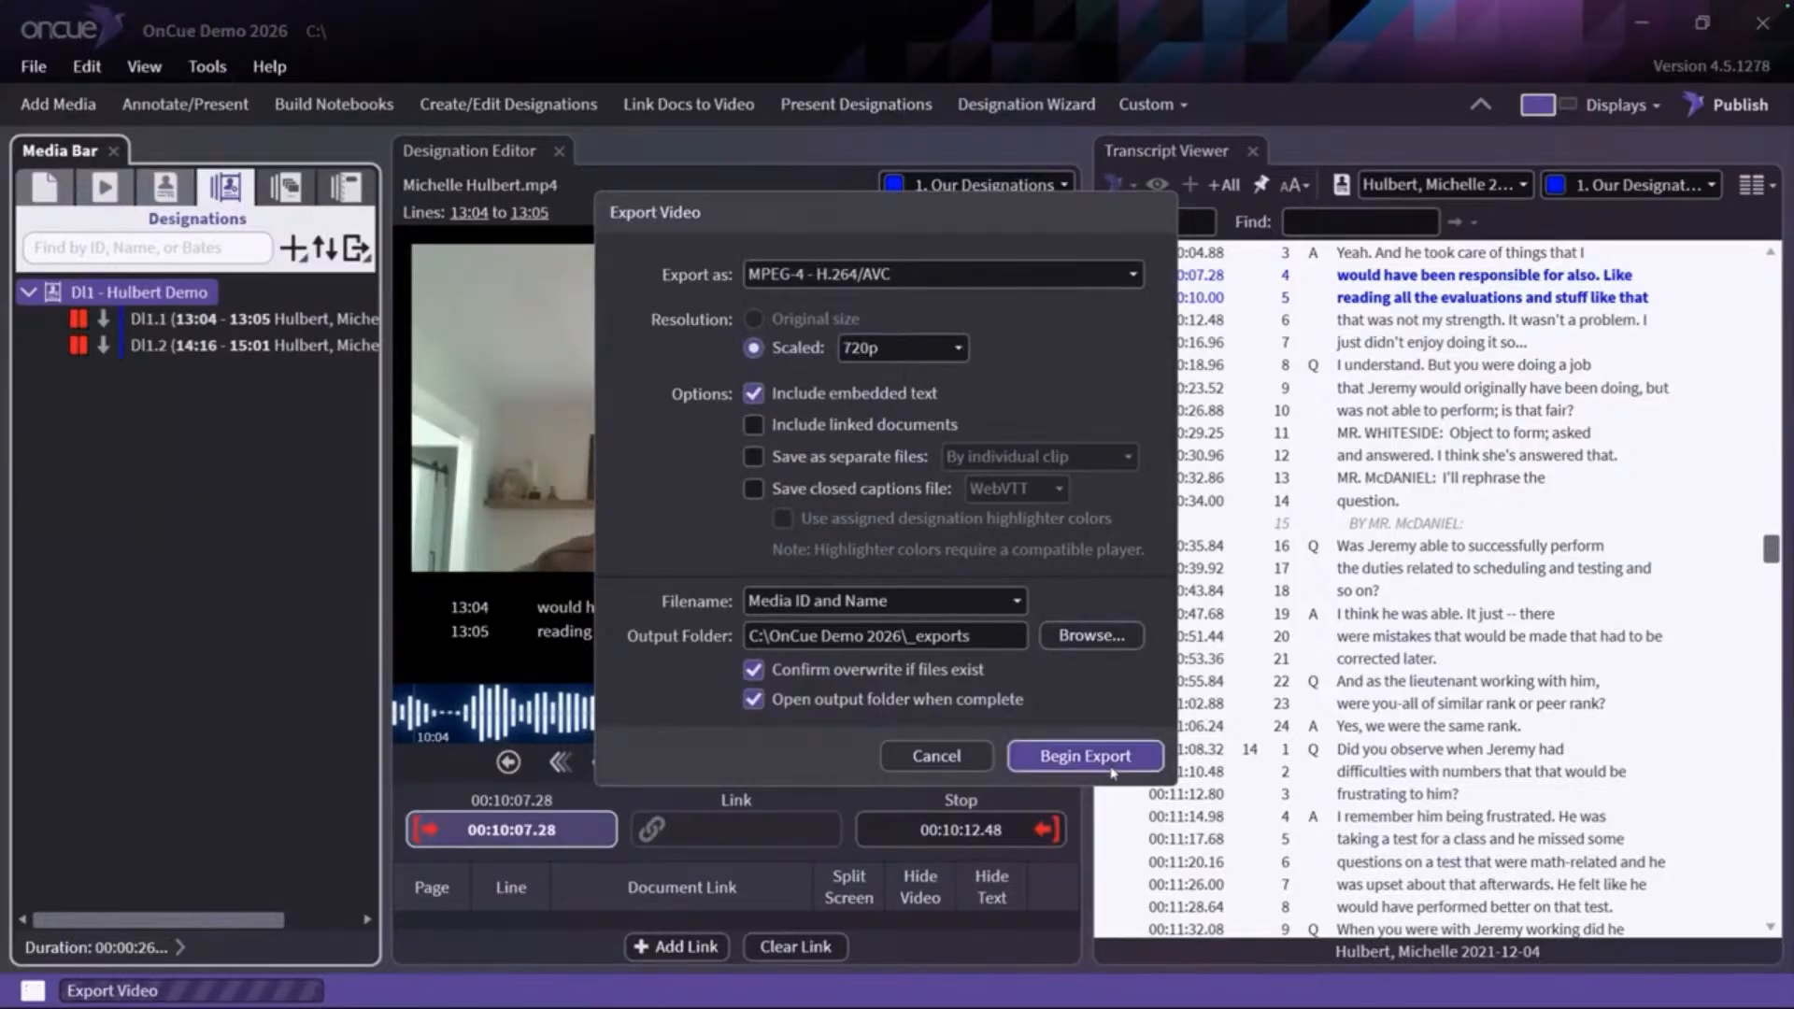
{"action": "left_click", "coordinate": [1085, 756]}
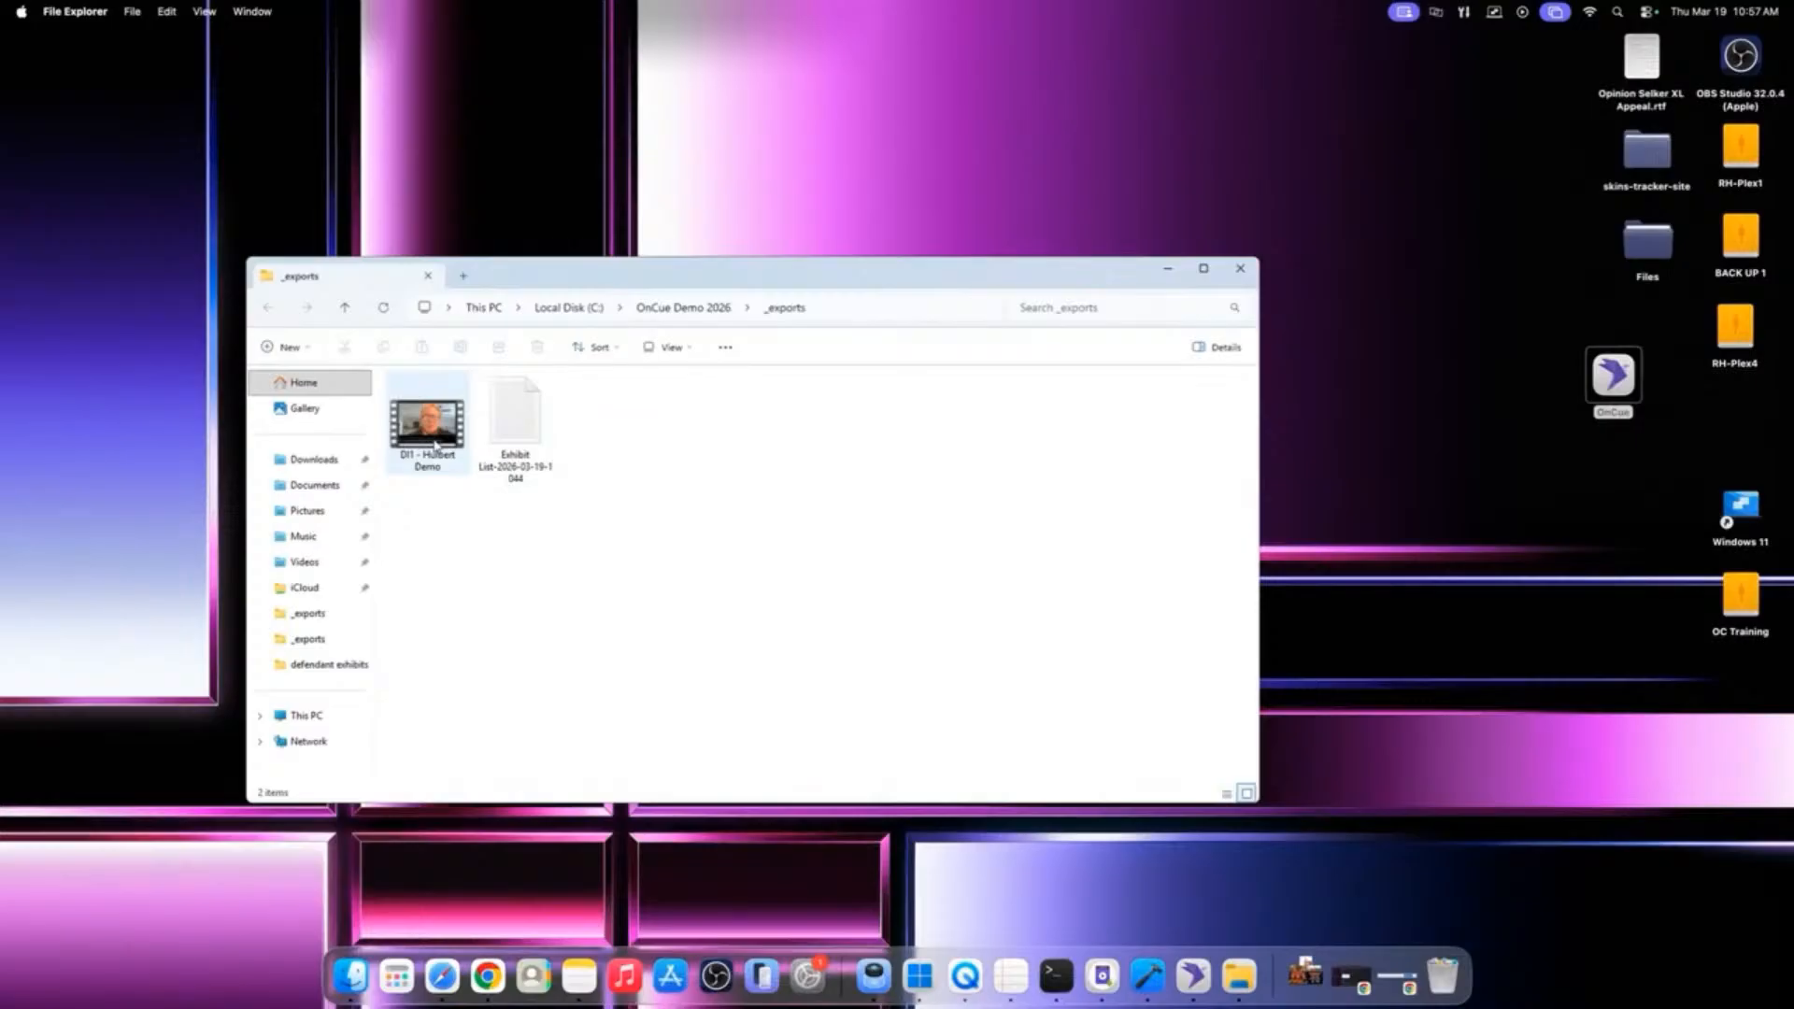
Play the exported Dl1 video from the _exports folder, close the player, and switch back to OnCue
{"action": "double_click", "coordinate": [437, 436]}
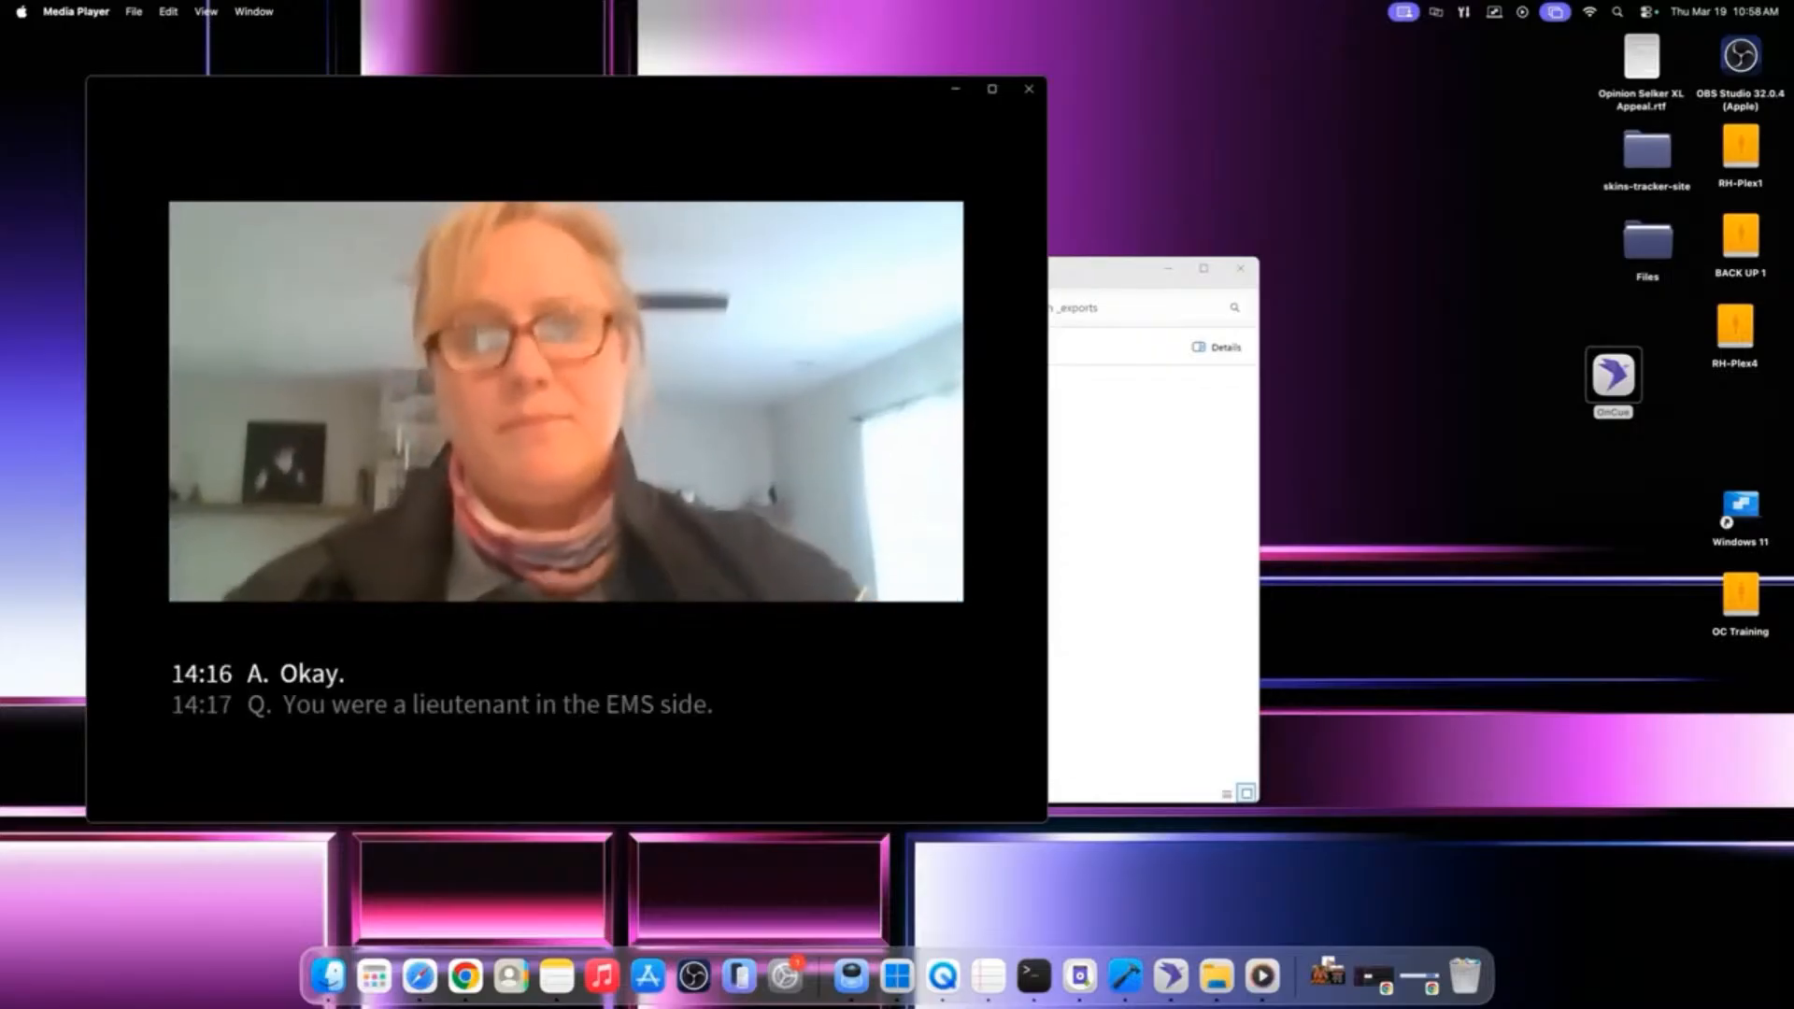
{"action": "left_click", "coordinate": [1029, 89]}
{"action": "left_click", "coordinate": [1192, 976]}
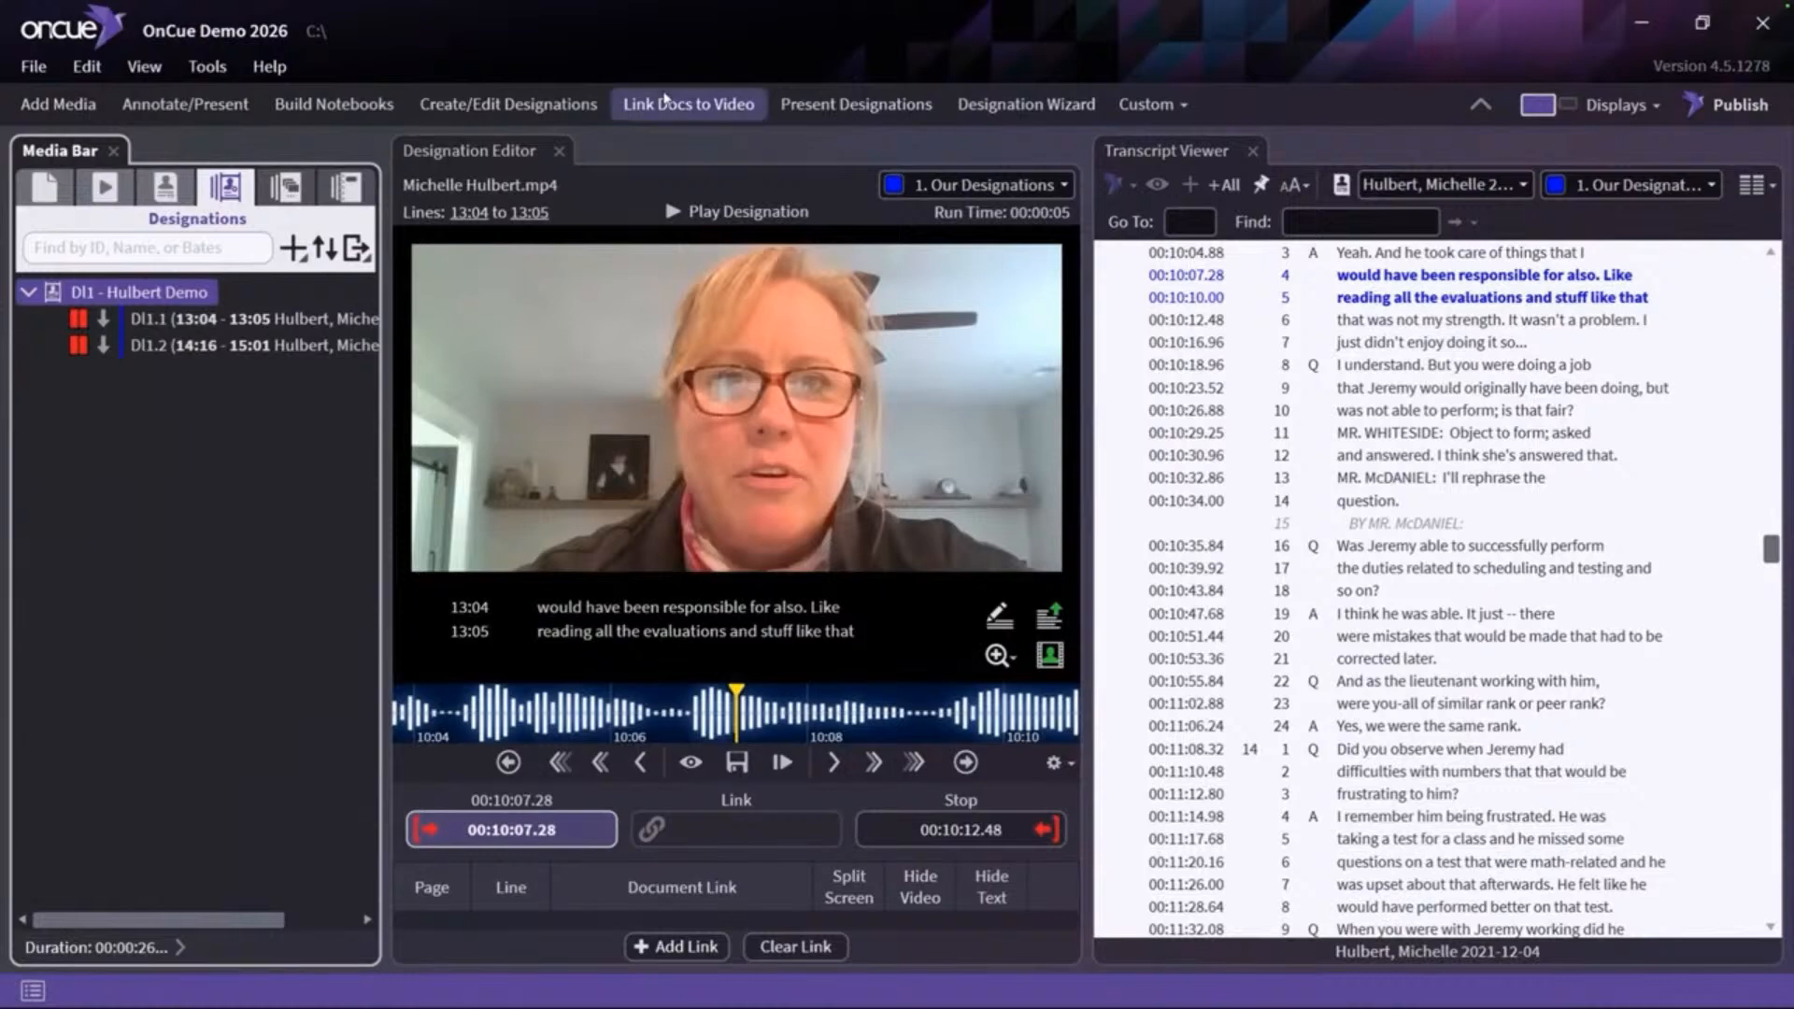
Switch to the workspace for linking documents to video, list the case documents, and open the 14:16 - 15:01 designation from Dl1
{"action": "left_click", "coordinate": [665, 101]}
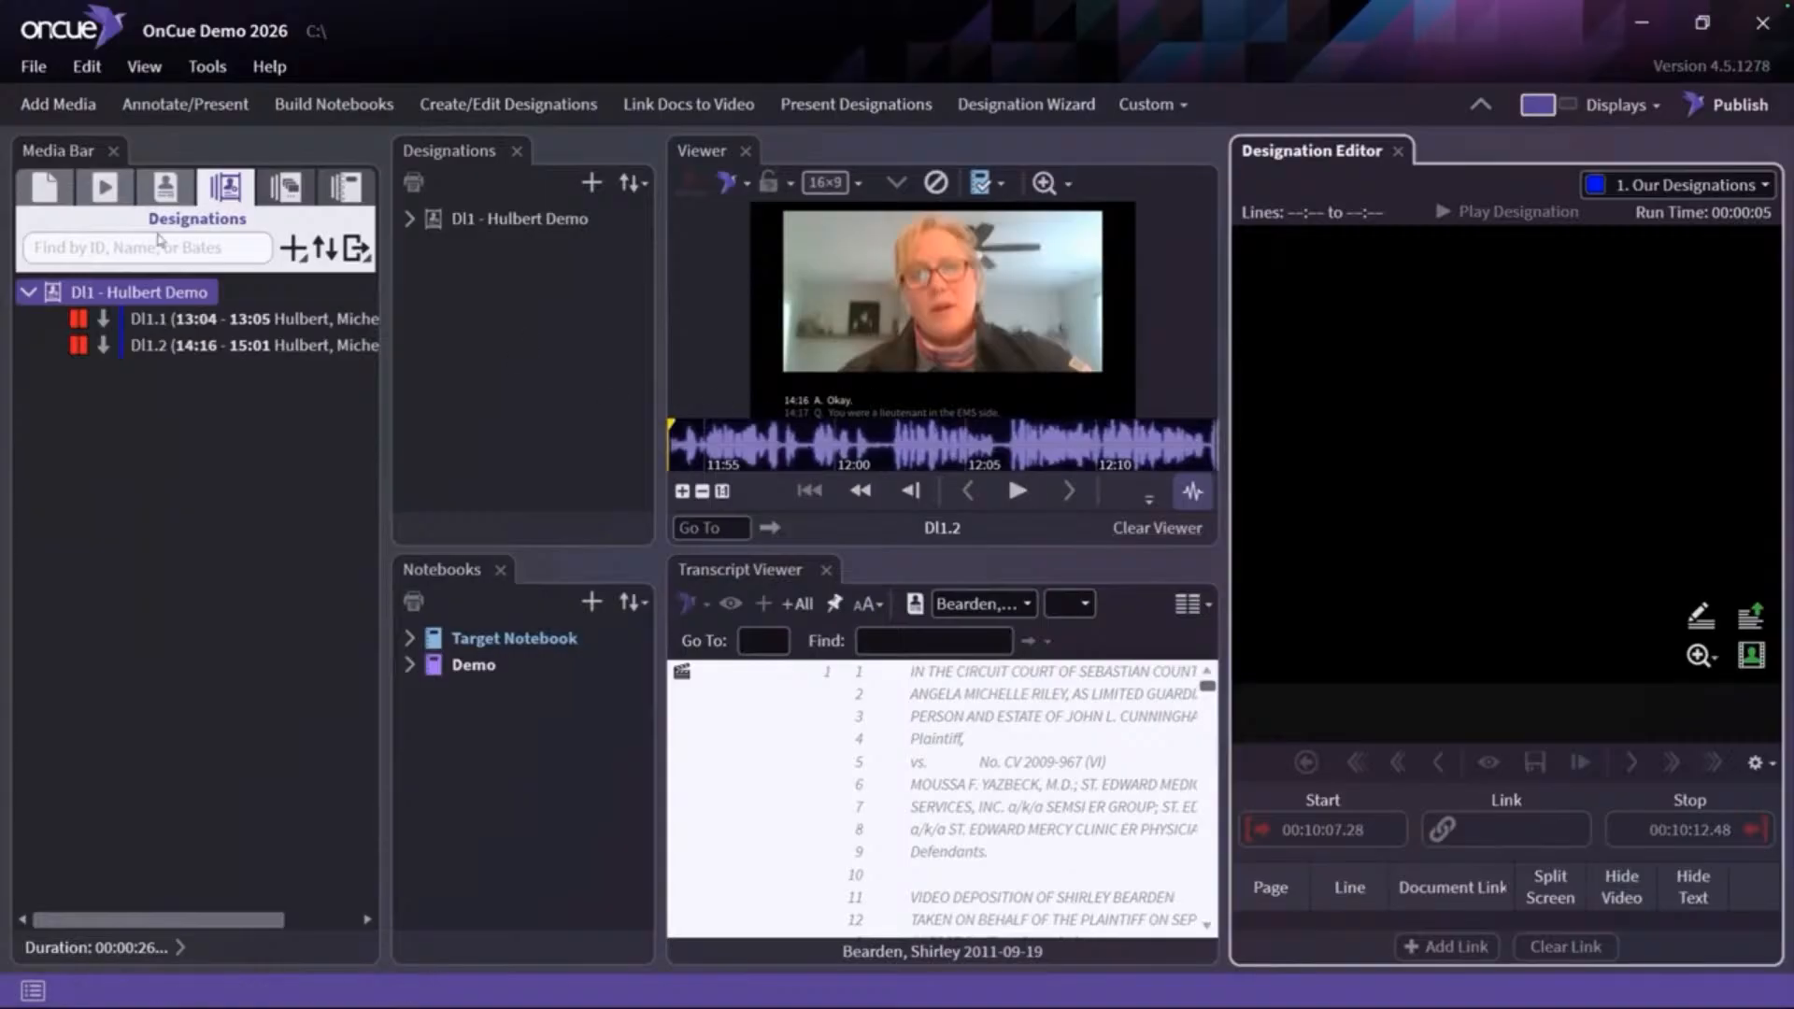
{"action": "left_click", "coordinate": [45, 190]}
{"action": "left_click", "coordinate": [411, 220]}
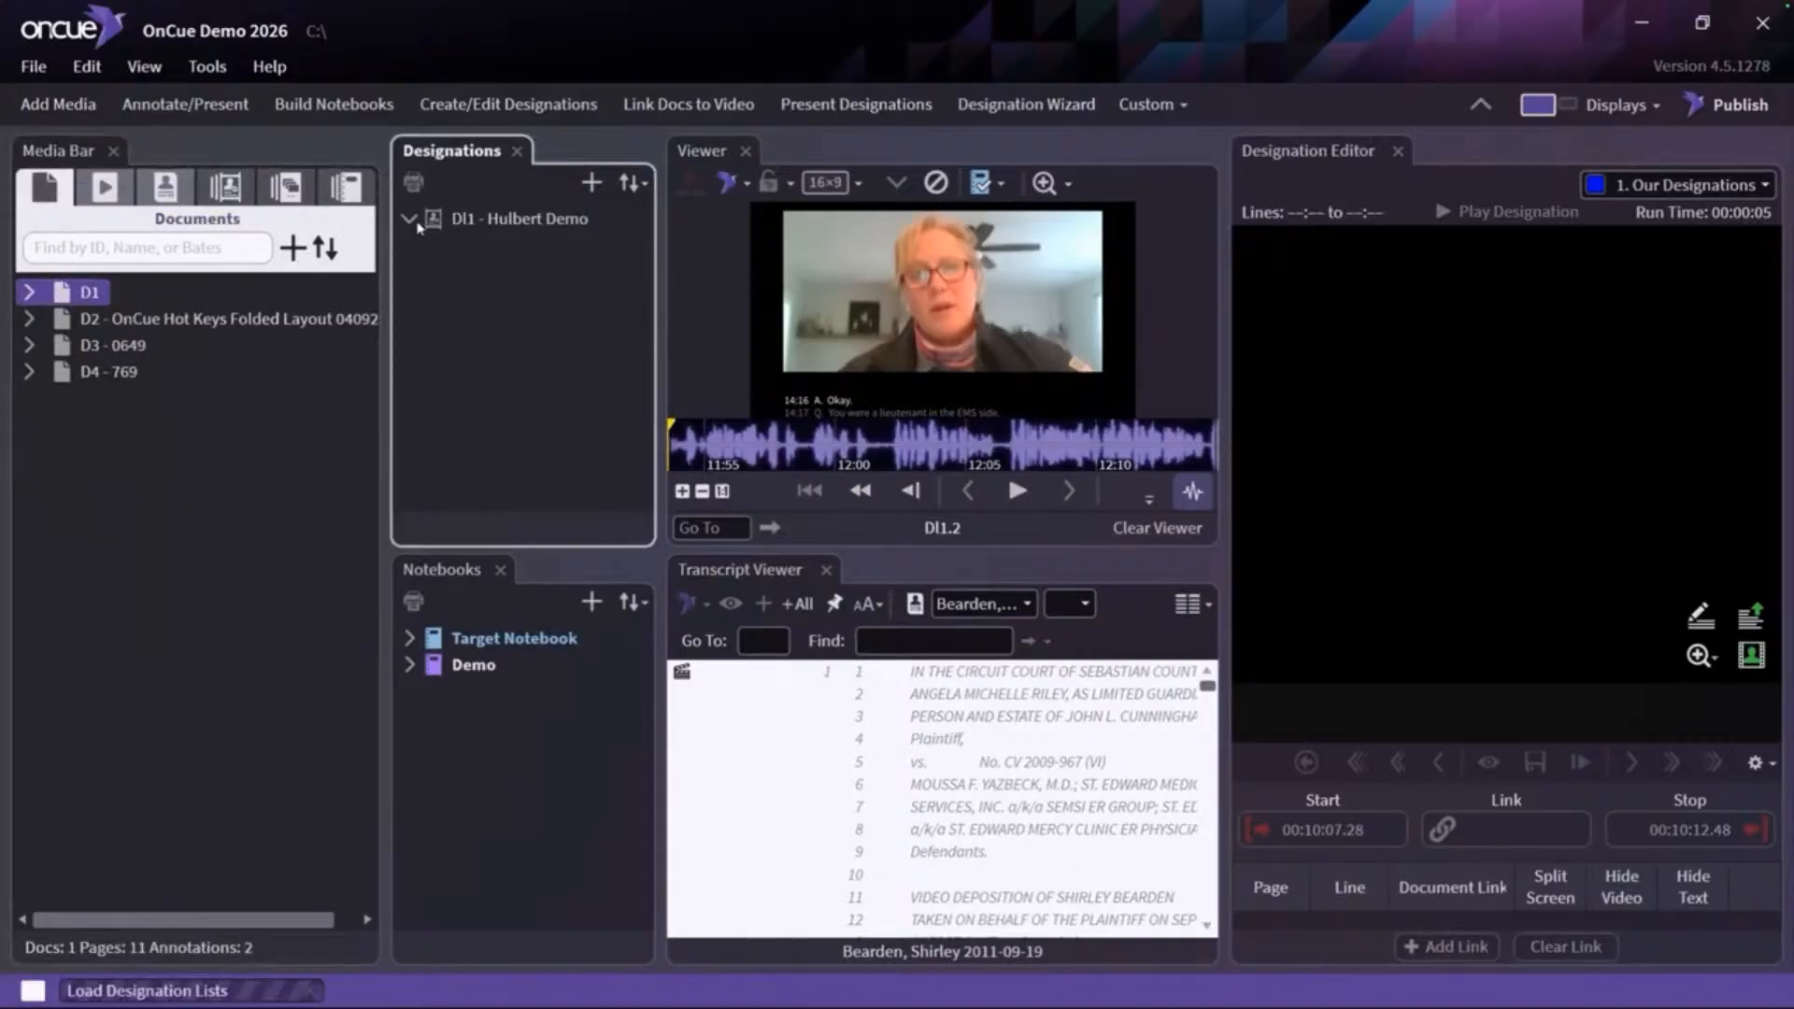
{"action": "left_click", "coordinate": [473, 246]}
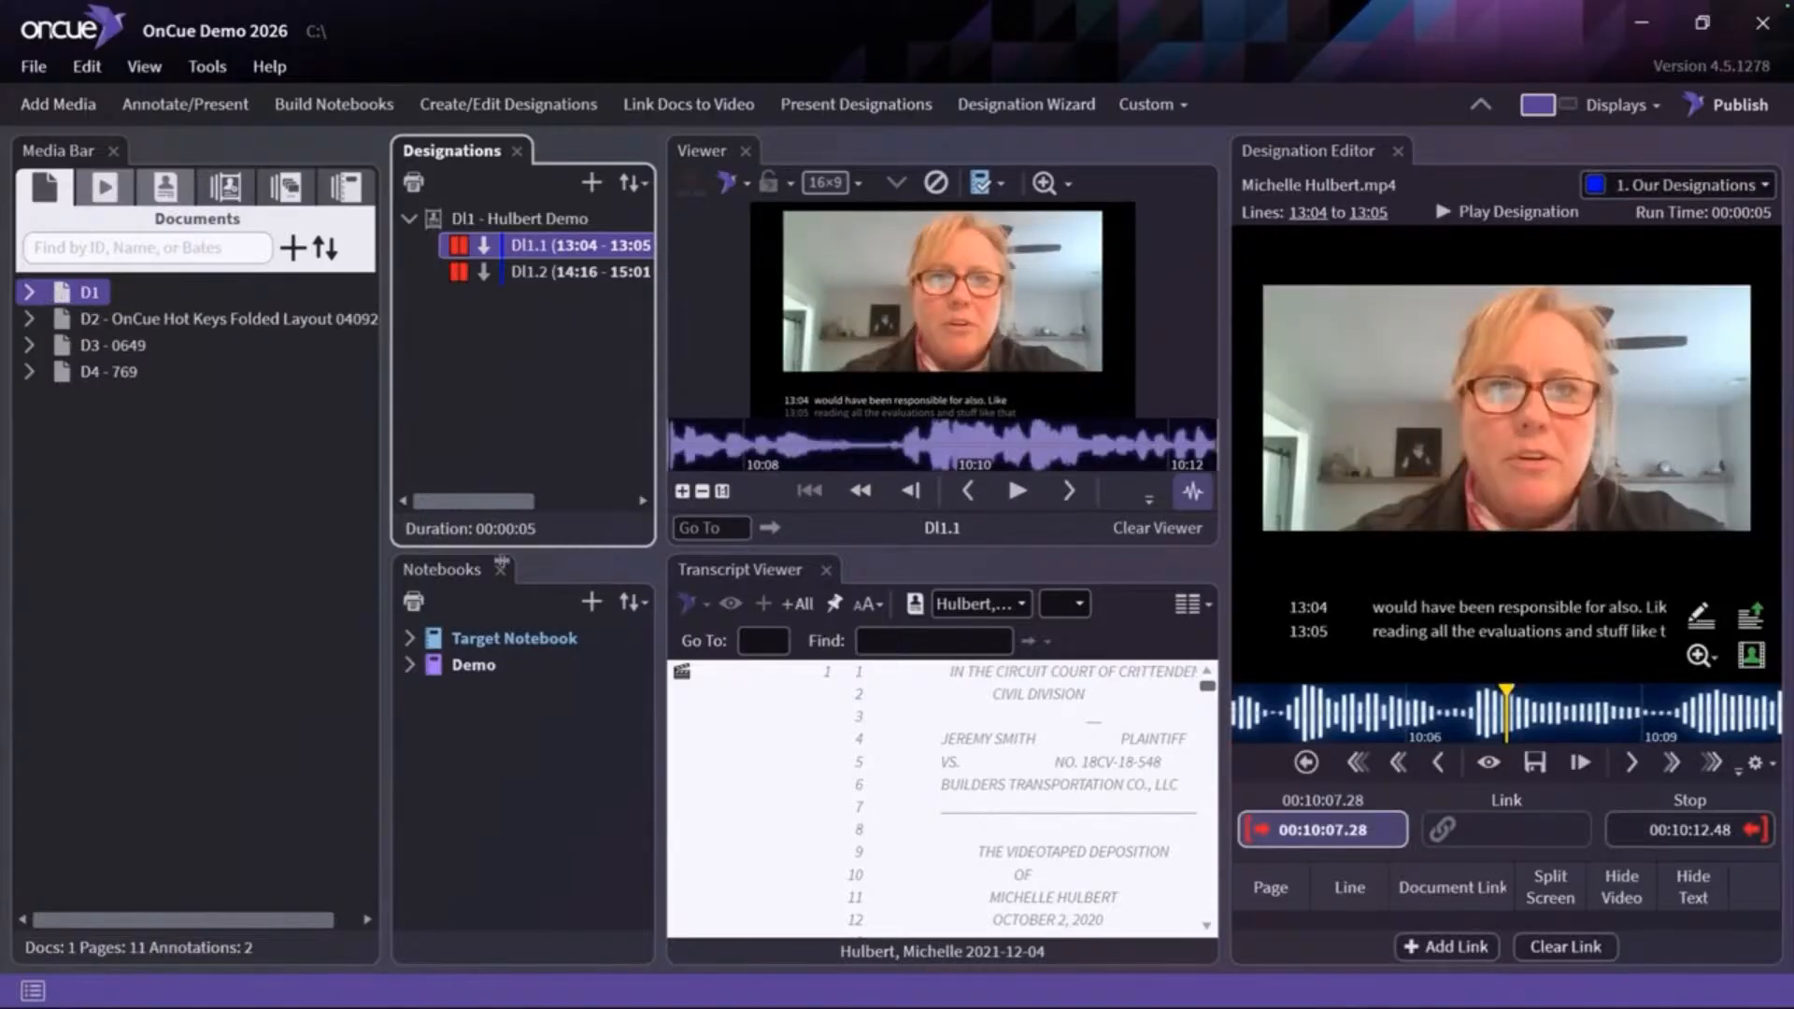
{"action": "left_click", "coordinate": [562, 273]}
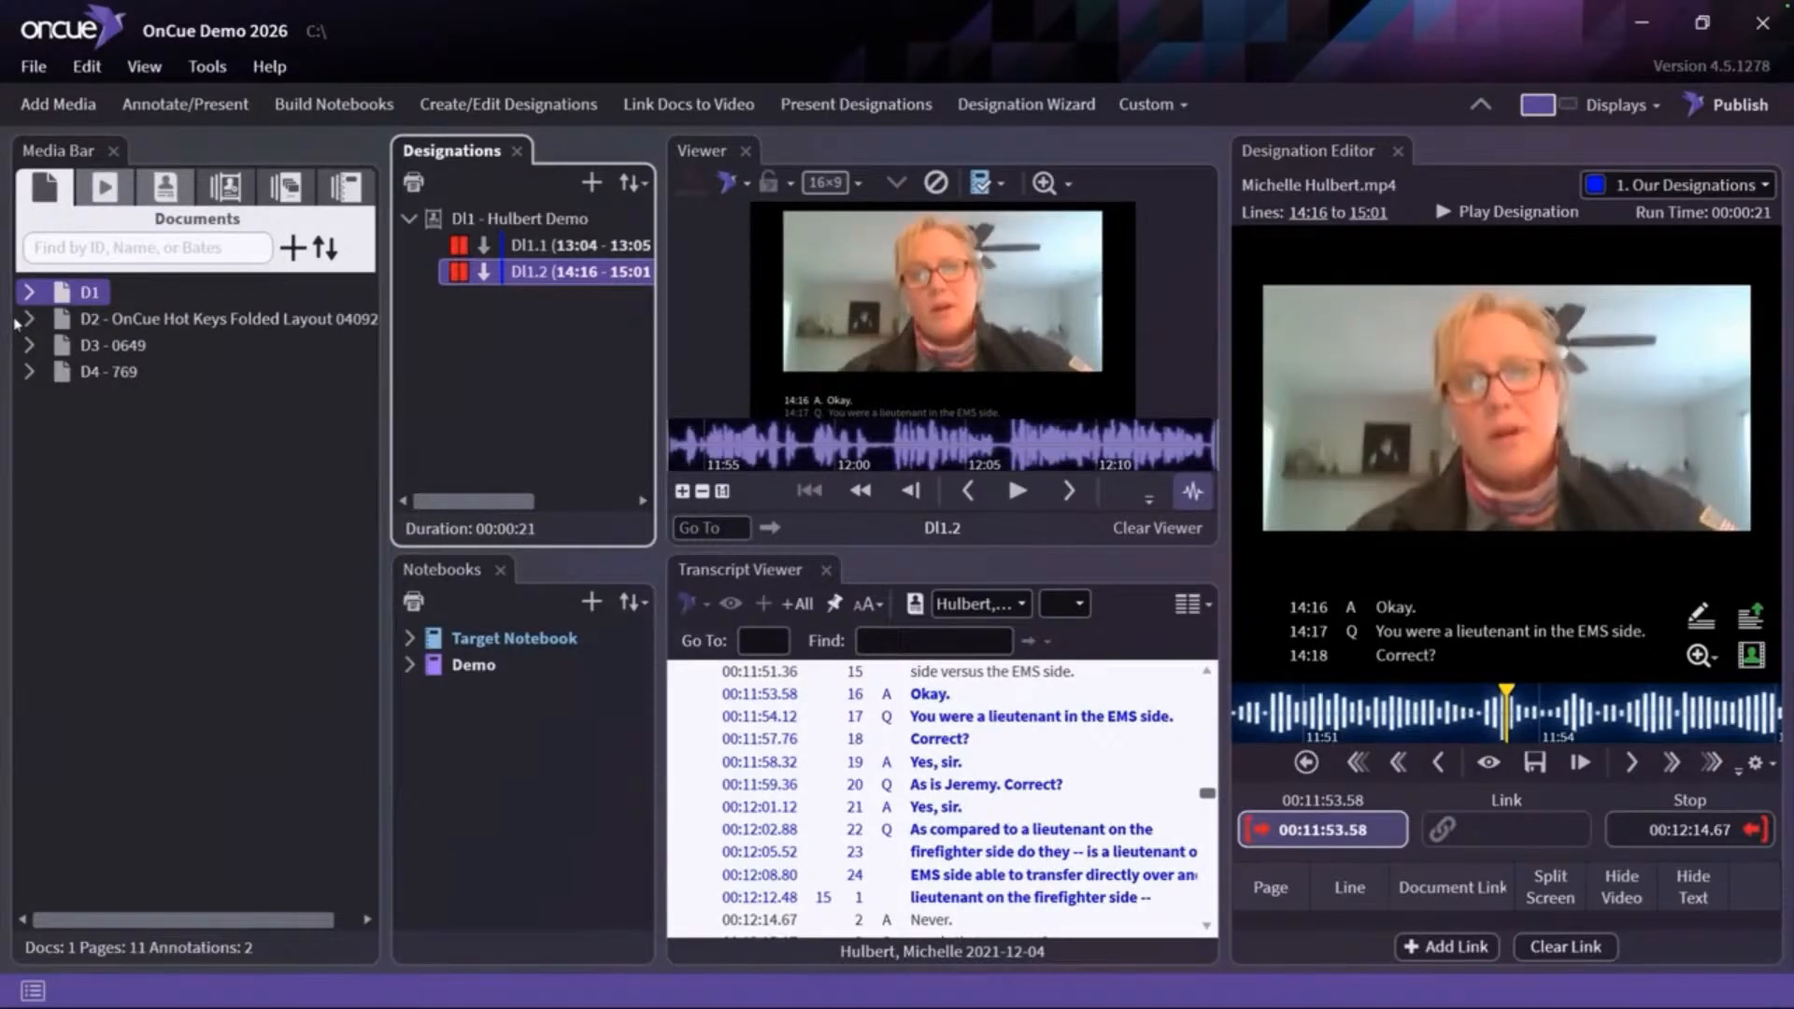
Link page D2.1 of document D2 to transcript line 14:18 in the 14:16 - 15:01 designation
{"action": "left_click", "coordinate": [28, 321]}
{"action": "left_click", "coordinate": [120, 345]}
{"action": "left_click_drag", "start_coordinate": [120, 345], "coordinate": [815, 740]}
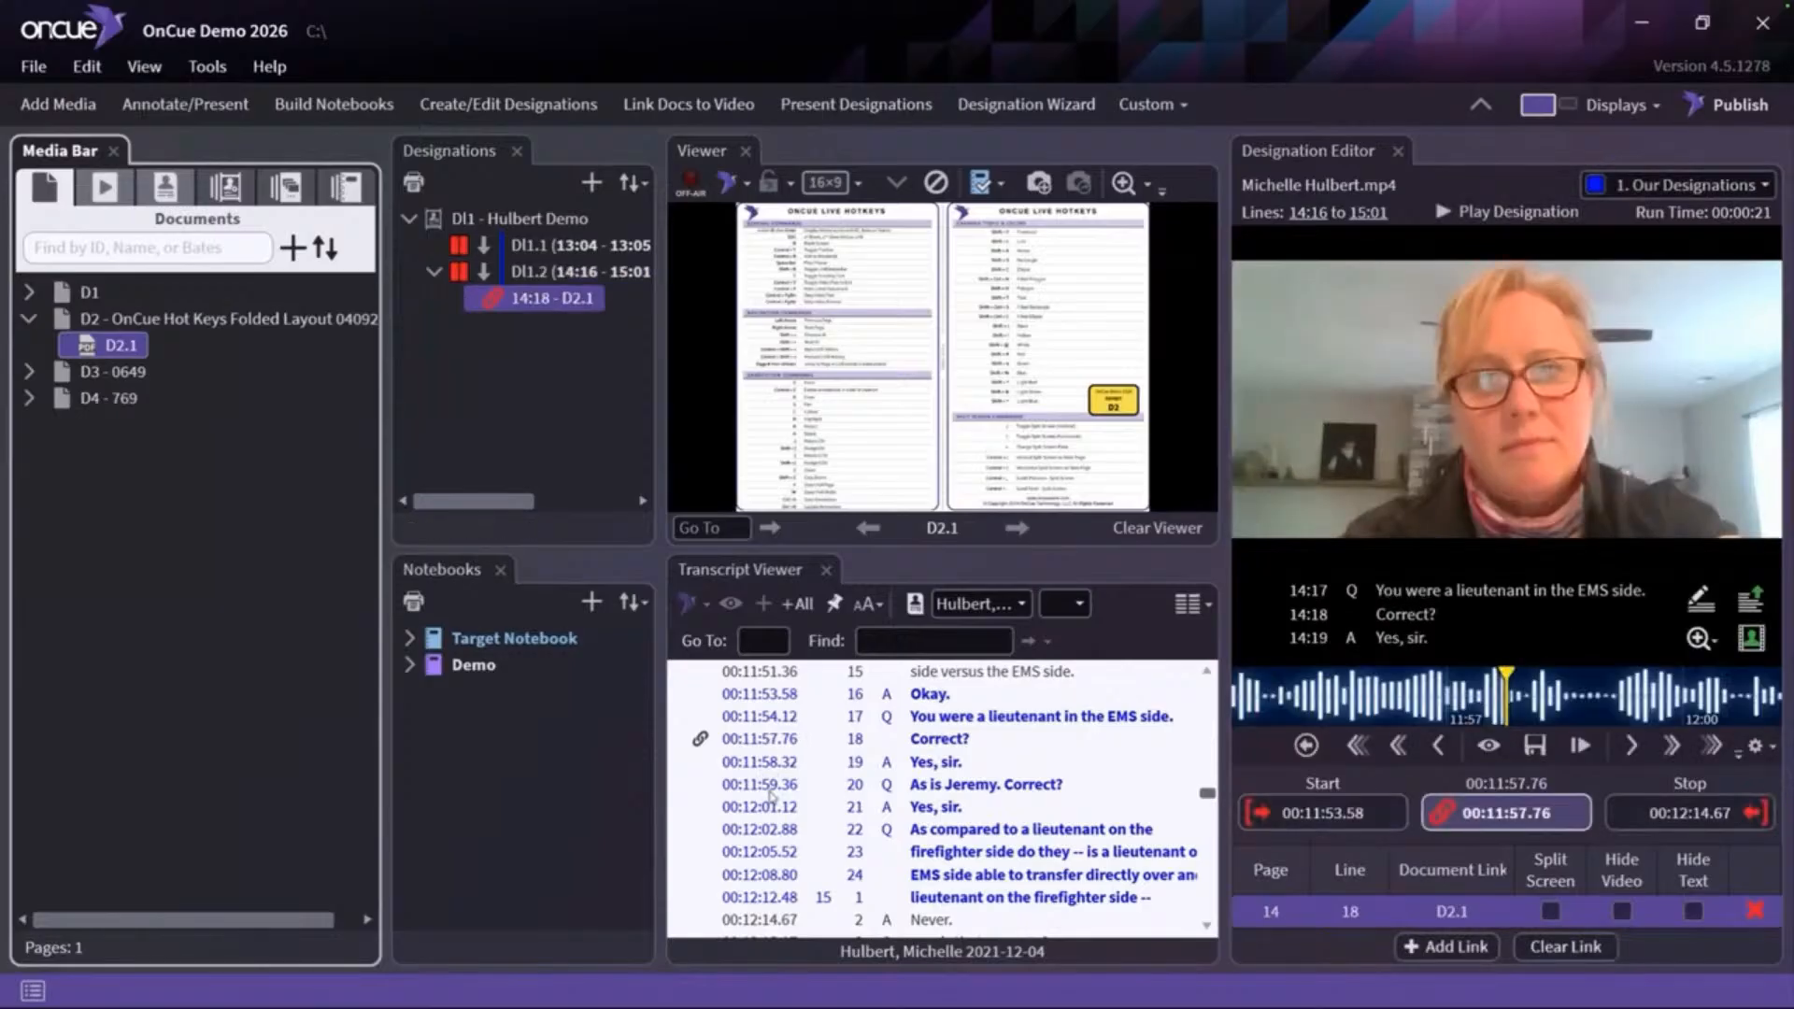
Add a clear-document link at transcript line 14:22 to end the display of linked page D2.1
{"action": "left_click", "coordinate": [774, 829]}
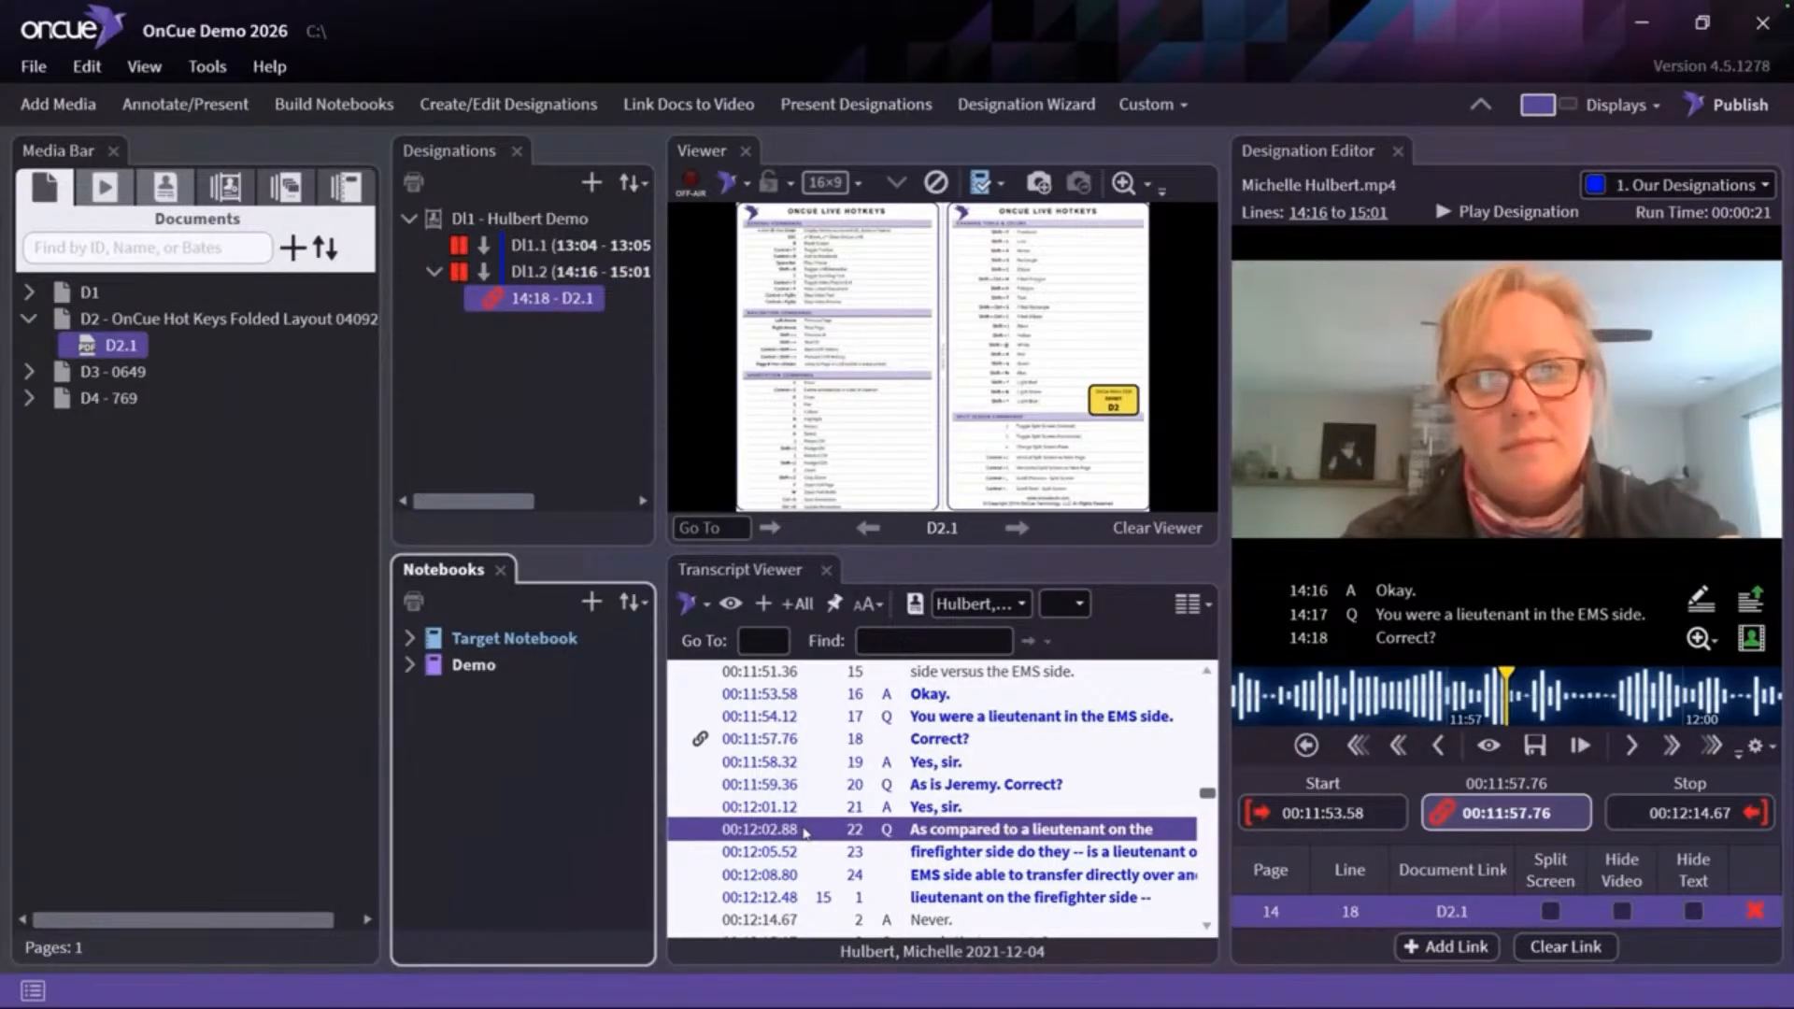
{"action": "right_click", "coordinate": [805, 831]}
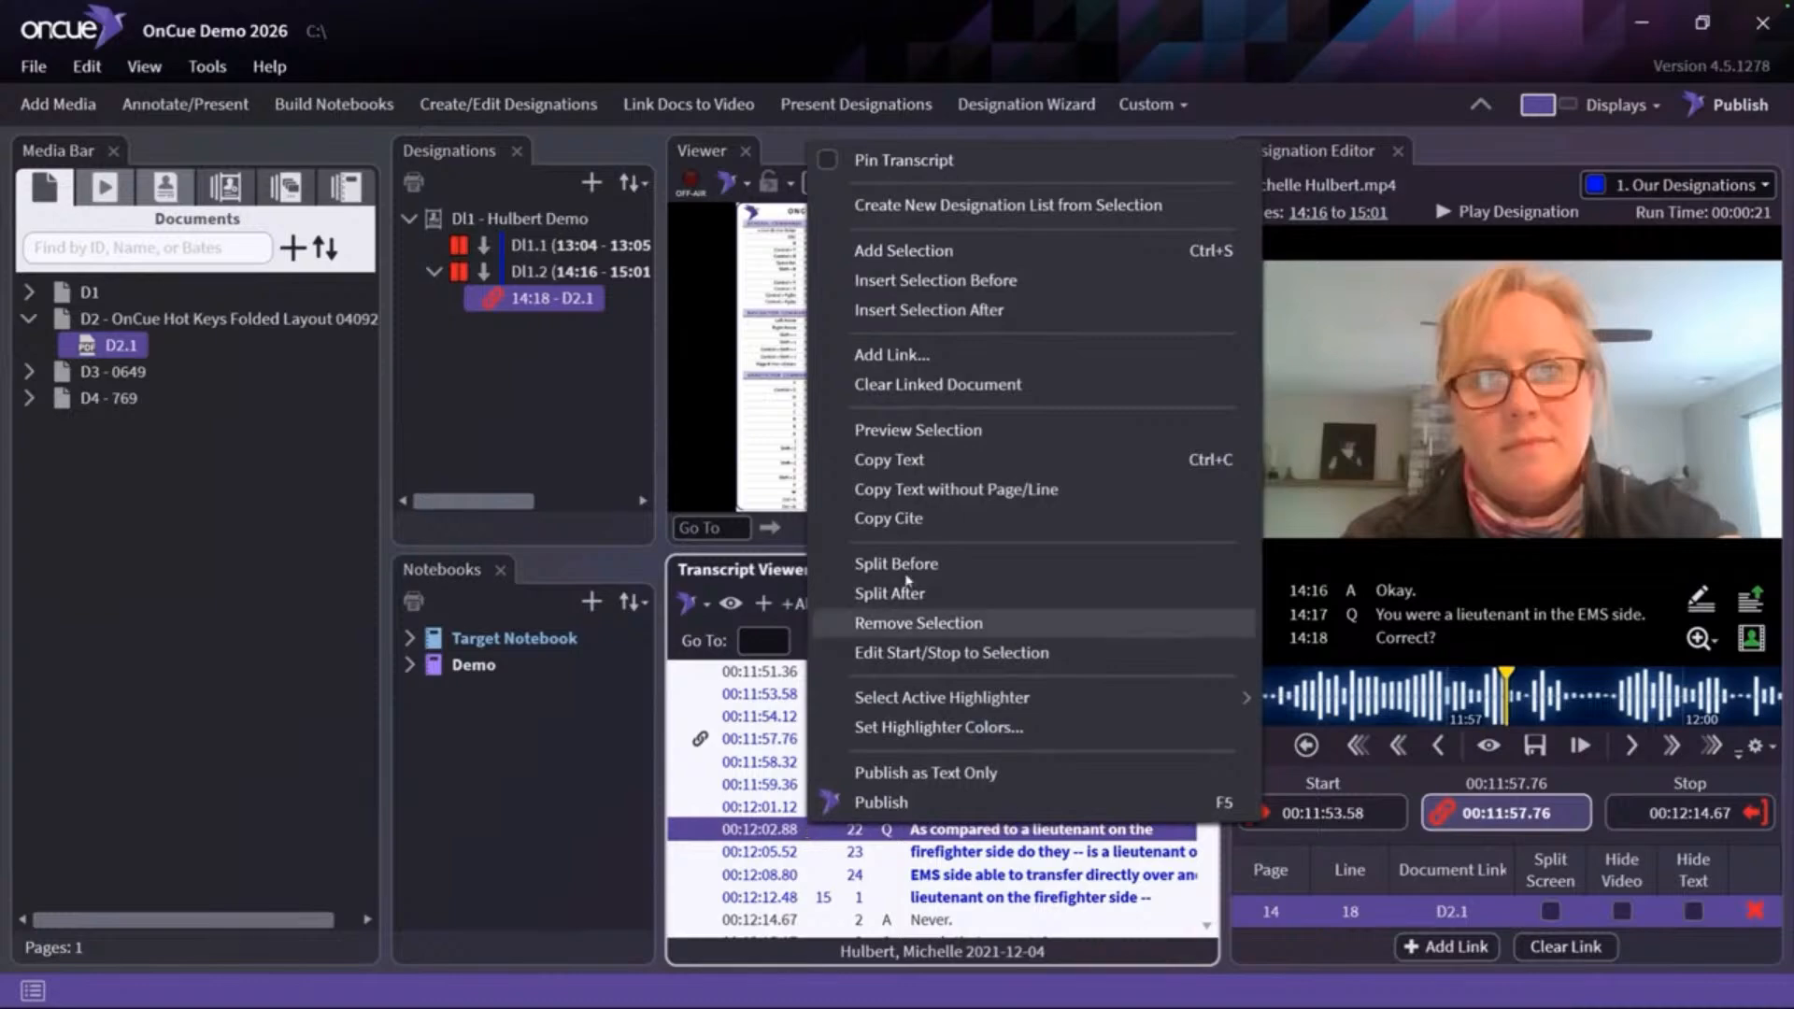
{"action": "left_click", "coordinate": [900, 393]}
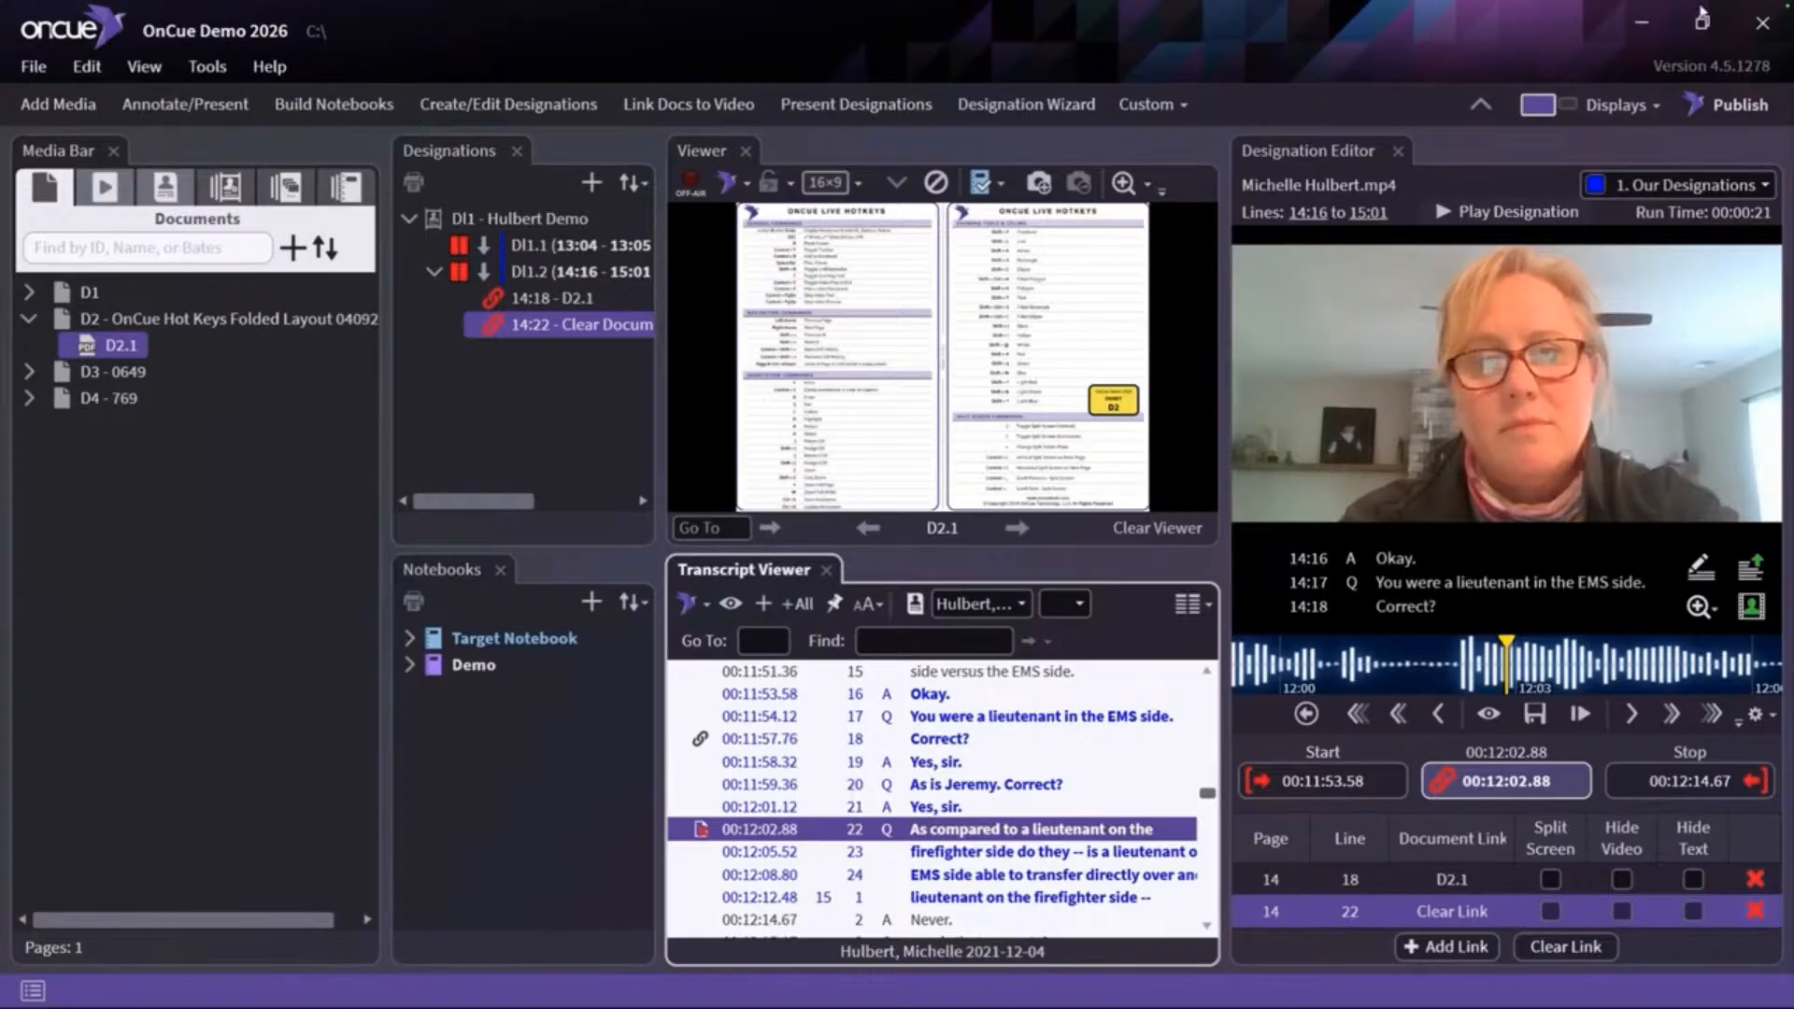
{"action": "mouse_move", "coordinate": [1720, 13]}
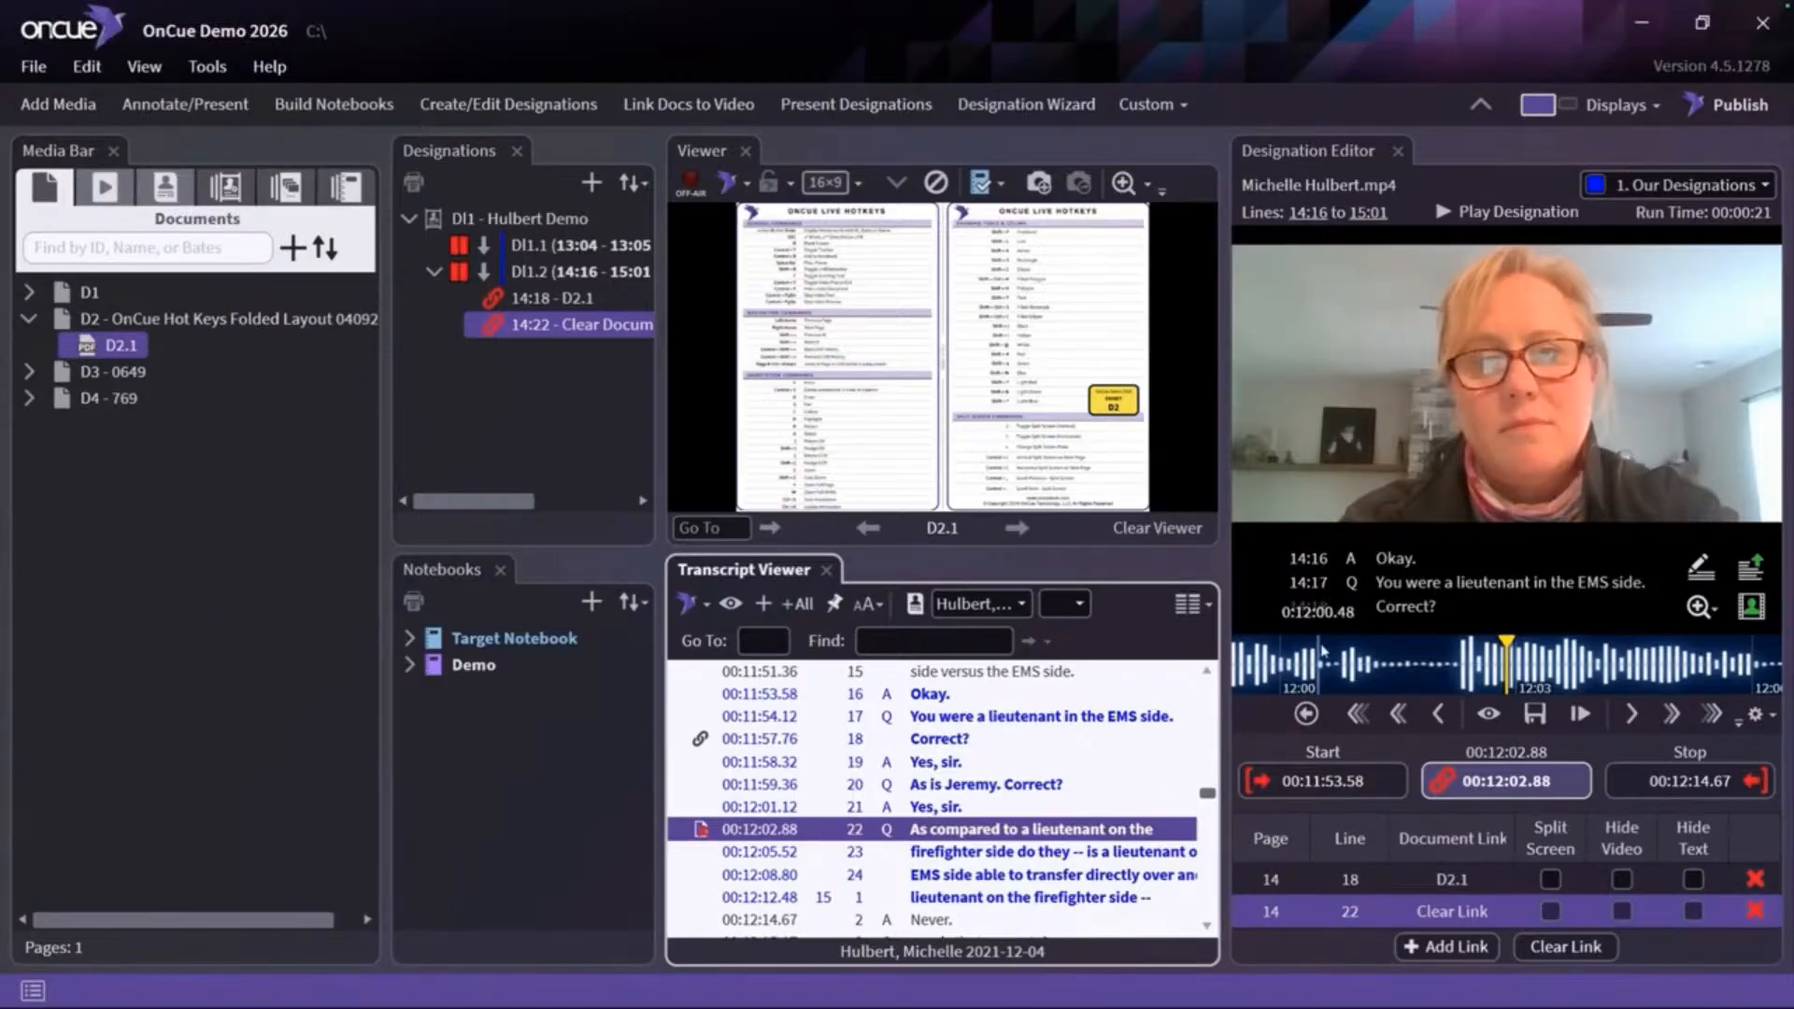